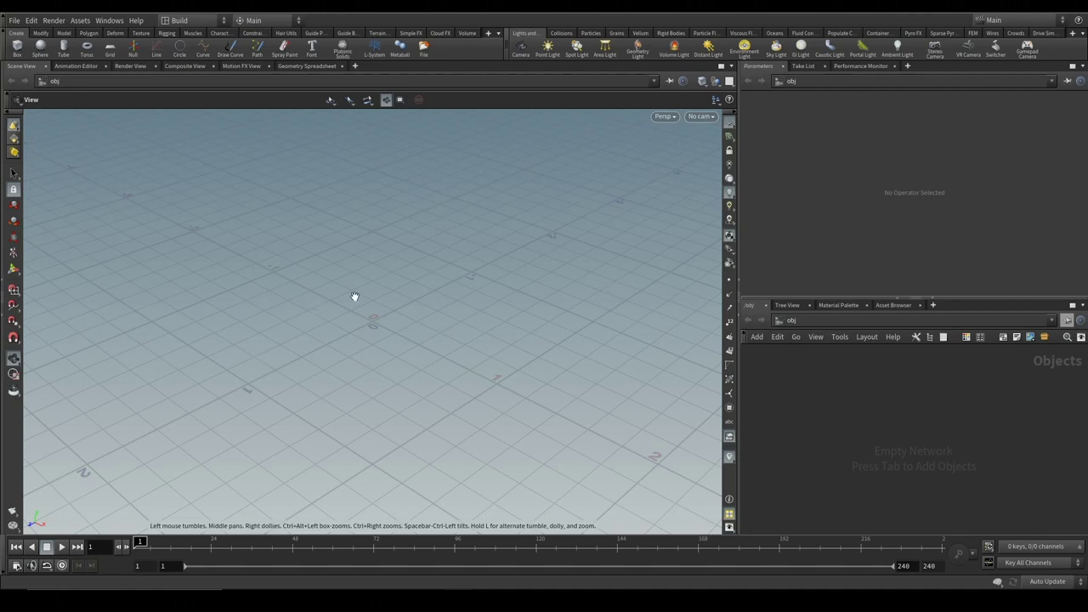
Create a new box geometry object placed at the scene origin
{"action": "left_click", "coordinate": [17, 47]}
{"action": "key", "text": "Return"}
{"action": "mouse_move", "coordinate": [510, 301]}
{"action": "left_mouse_down"}
{"action": "mouse_move", "coordinate": [535, 243]}
{"action": "mouse_move", "coordinate": [561, 255]}
{"action": "mouse_move", "coordinate": [538, 329]}
{"action": "left_mouse_up"}
{"action": "key", "text": "Return"}
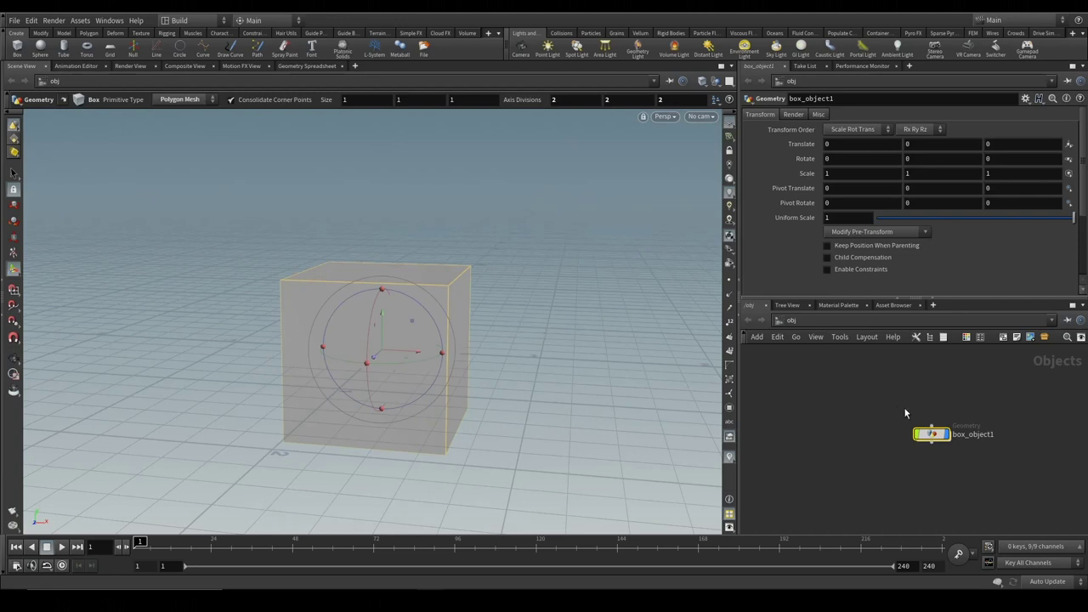
Rename the box object to easy_glass and go inside it to its box1 node
{"action": "left_click_drag", "start_coordinate": [928, 433], "coordinate": [834, 384]}
{"action": "double_click", "coordinate": [884, 385]}
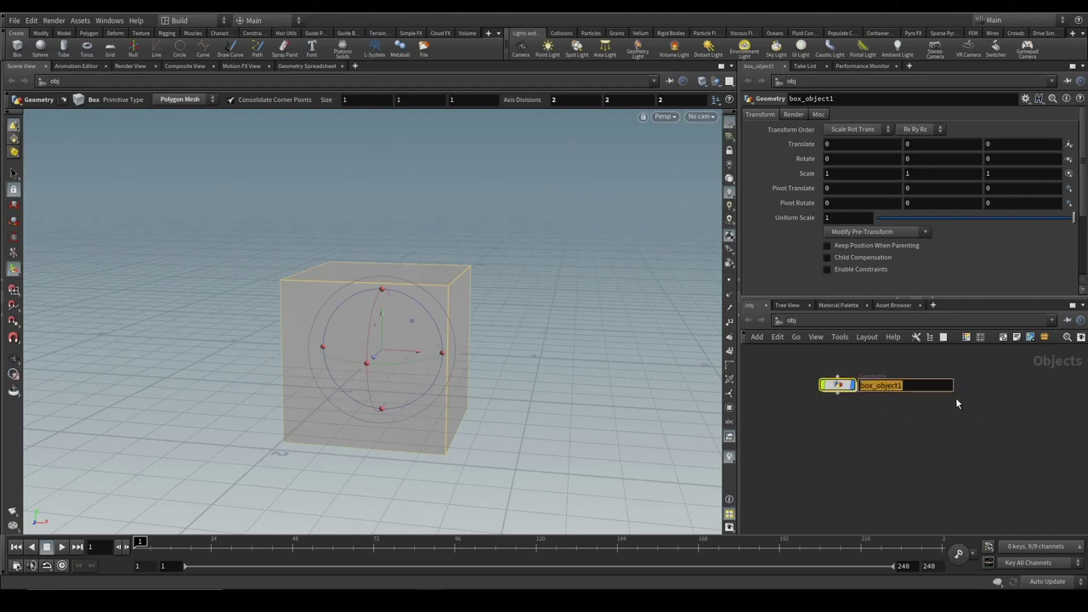
{"action": "type", "text": "g"}
{"action": "key", "text": "BackSpace"}
{"action": "type", "text": "easy_glass"}
{"action": "key", "text": "Return"}
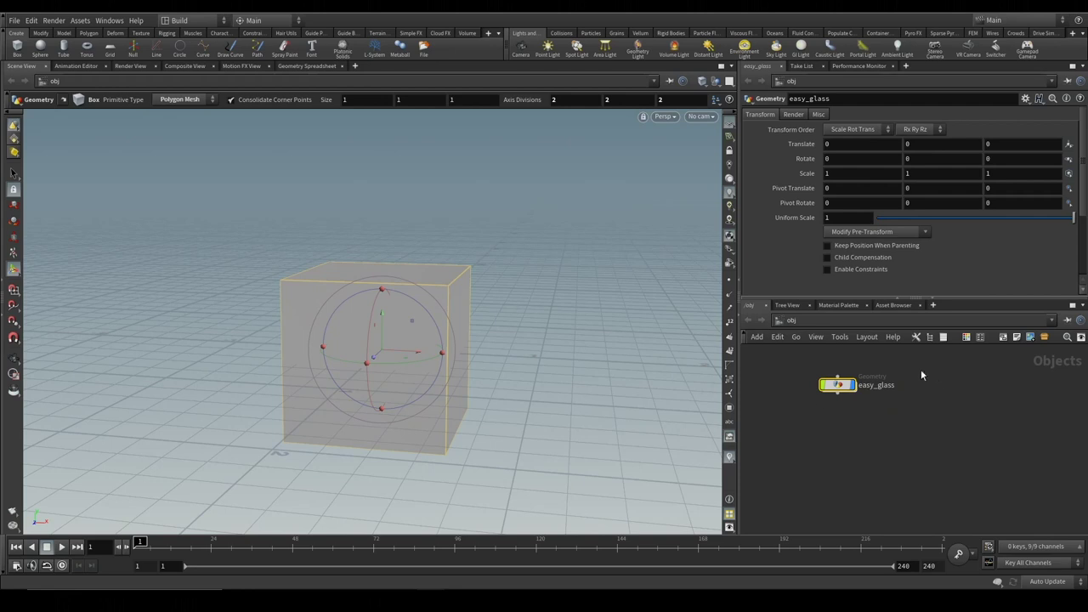
{"action": "double_click", "coordinate": [840, 385]}
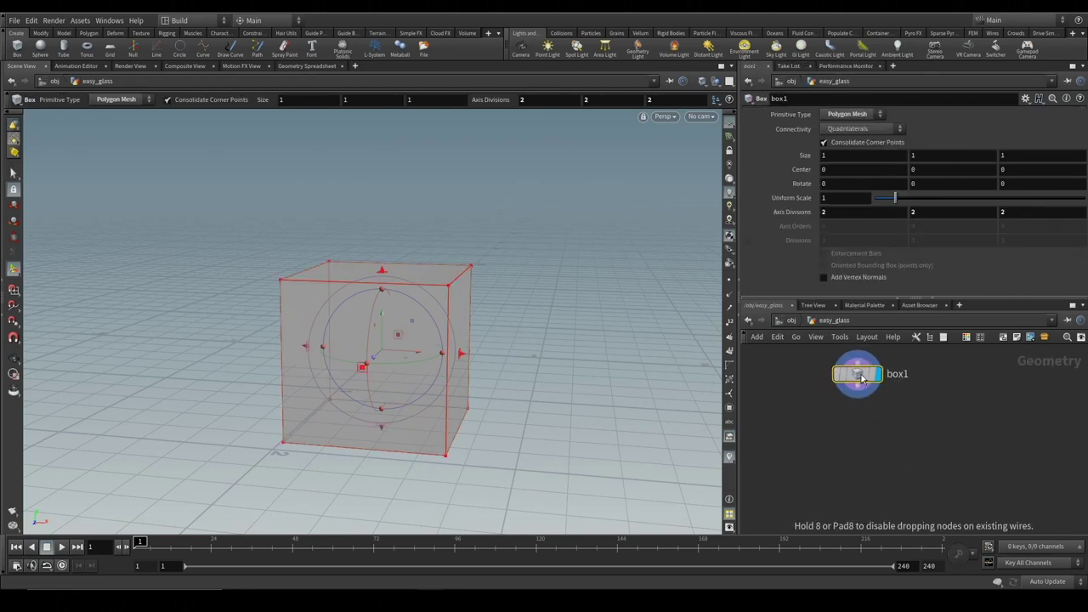
Add a Transform node after box1 and display its result
{"action": "left_click", "coordinate": [858, 393]}
{"action": "key", "text": "Tab"}
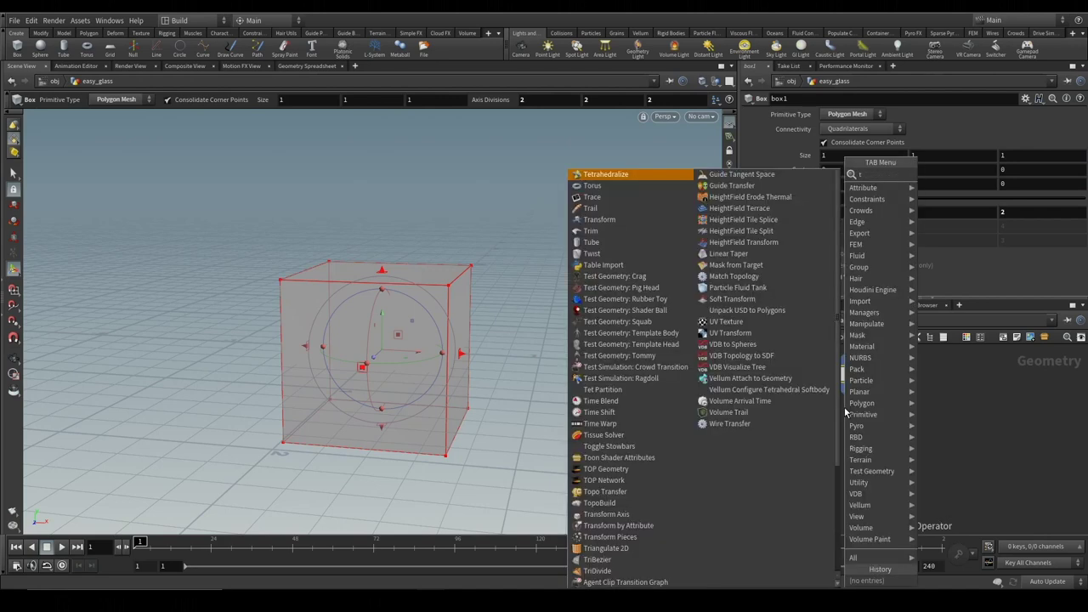
{"action": "type", "text": "trans"}
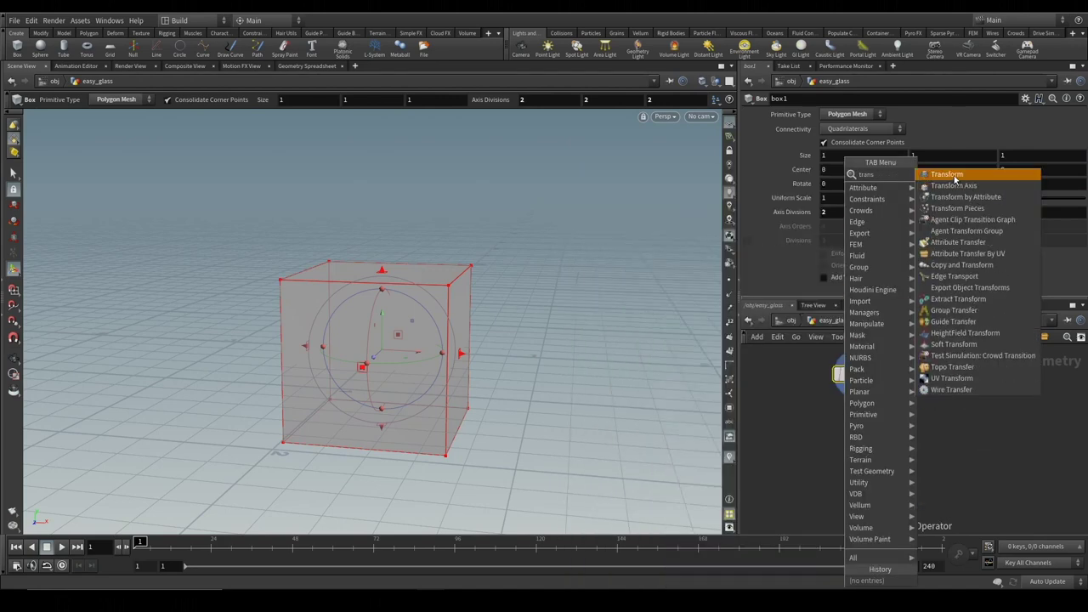
{"action": "left_click", "coordinate": [955, 178]}
{"action": "left_click", "coordinate": [857, 422]}
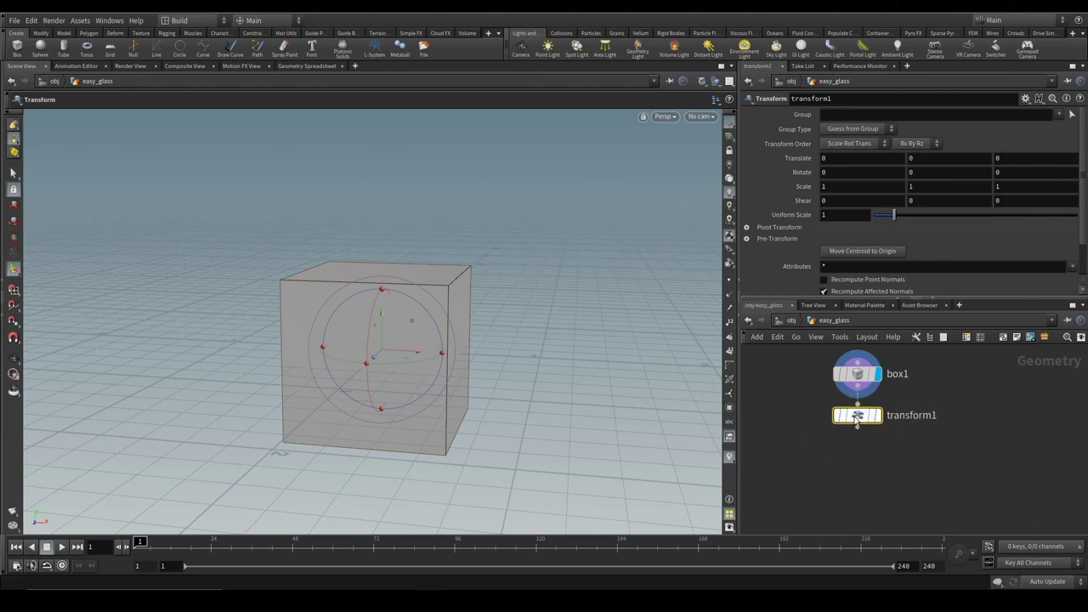
{"action": "left_click", "coordinate": [877, 416]}
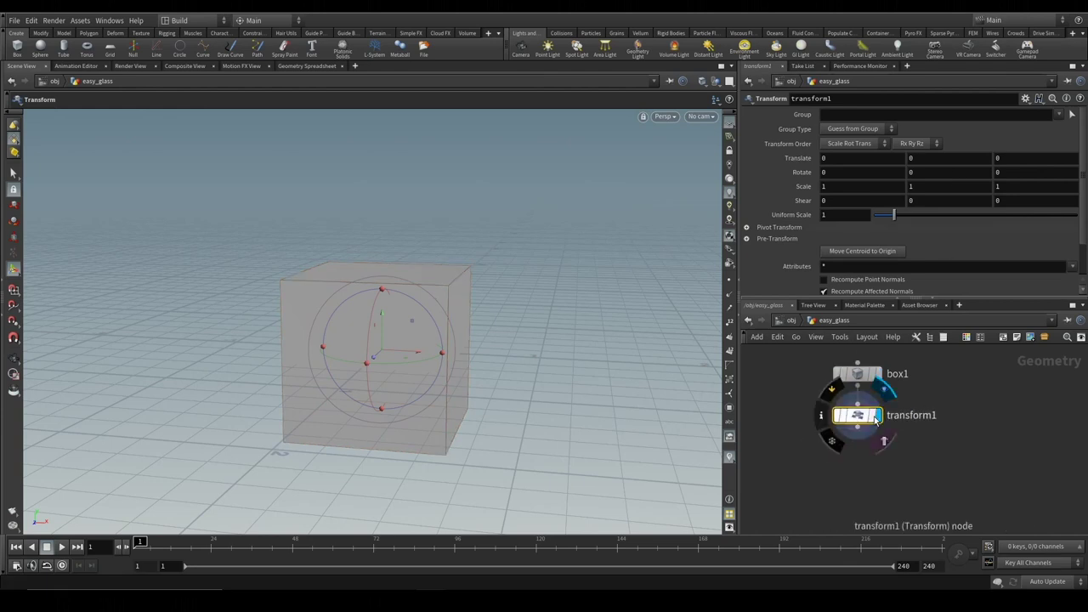
Scale the box to 0.02, 1, 1.2 to make a thin, wide pane
{"action": "left_click", "coordinate": [847, 185]}
{"action": "type", "text": "0.0"}
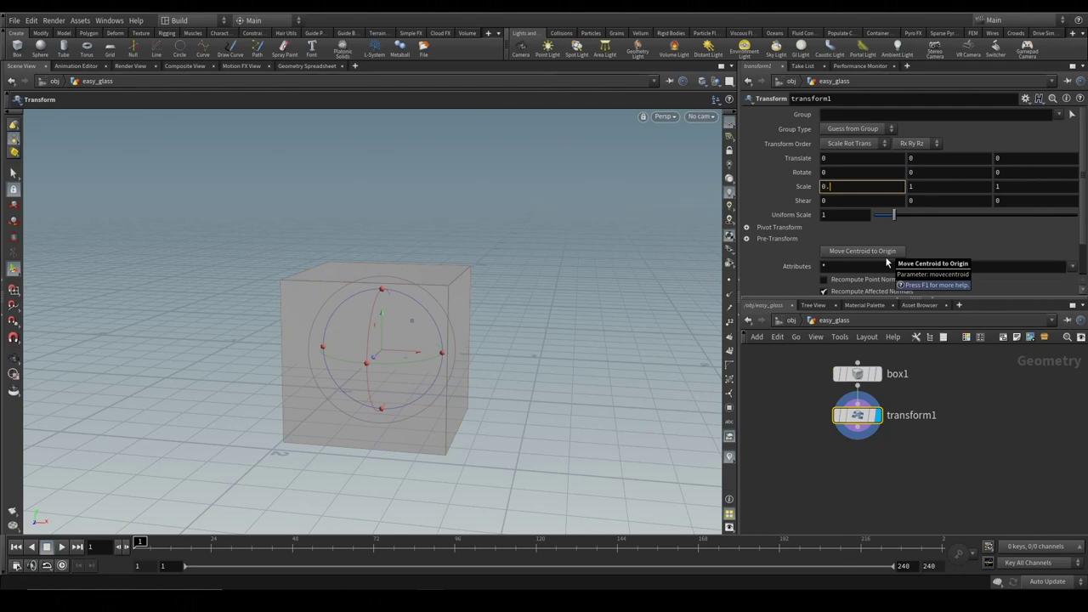
{"action": "type", "text": "2"}
{"action": "key", "text": "Return"}
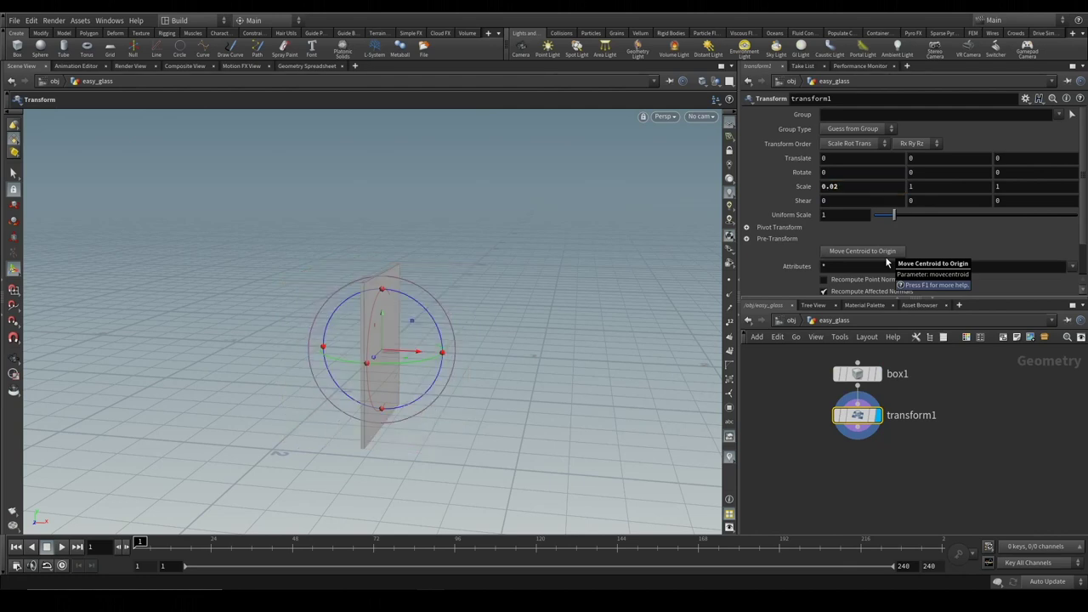
{"action": "key", "text": "Escape"}
{"action": "mouse_move", "coordinate": [581, 309]}
{"action": "left_mouse_down"}
{"action": "mouse_move", "coordinate": [442, 291]}
{"action": "mouse_move", "coordinate": [403, 303]}
{"action": "mouse_move", "coordinate": [449, 377]}
{"action": "mouse_move", "coordinate": [408, 369]}
{"action": "mouse_move", "coordinate": [425, 391]}
{"action": "mouse_move", "coordinate": [563, 389]}
{"action": "mouse_move", "coordinate": [486, 392]}
{"action": "mouse_move", "coordinate": [522, 400]}
{"action": "mouse_move", "coordinate": [544, 397]}
{"action": "mouse_move", "coordinate": [545, 382]}
{"action": "mouse_move", "coordinate": [520, 371]}
{"action": "mouse_move", "coordinate": [406, 391]}
{"action": "mouse_move", "coordinate": [267, 329]}
{"action": "mouse_move", "coordinate": [457, 301]}
{"action": "left_mouse_up"}
{"action": "key", "text": "Return"}
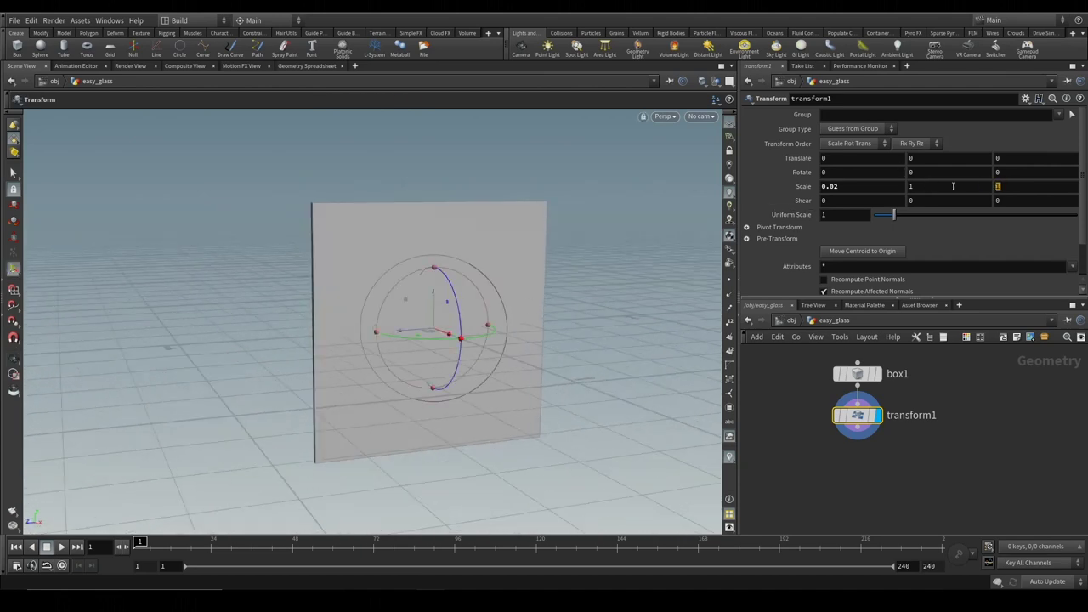
{"action": "type", "text": ".2"}
{"action": "key", "text": "Return"}
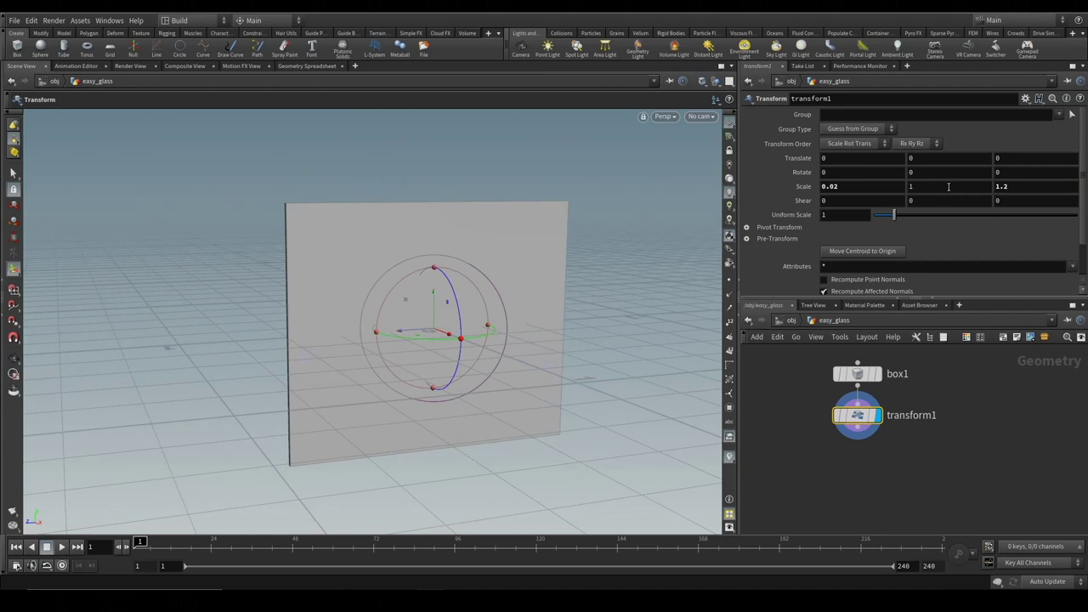
Raise the pane 0.5 units in Y
{"action": "left_click", "coordinate": [922, 158]}
{"action": "type", "text": ".5"}
{"action": "key", "text": "Return"}
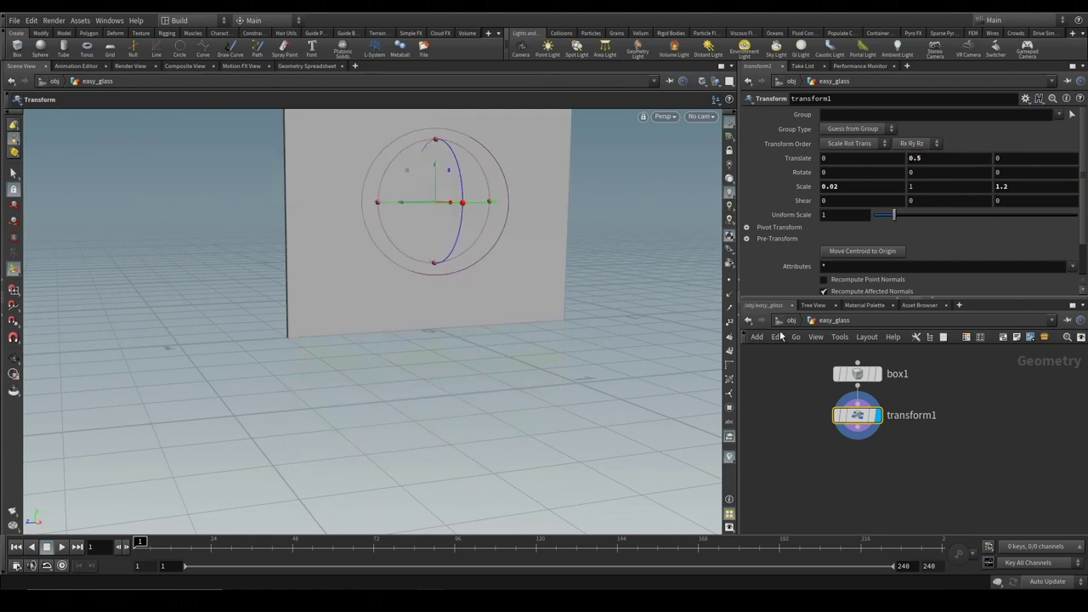
{"action": "key", "text": "Escape"}
{"action": "mouse_move", "coordinate": [618, 372]}
{"action": "left_mouse_down"}
{"action": "mouse_move", "coordinate": [569, 348]}
{"action": "mouse_move", "coordinate": [547, 359]}
{"action": "mouse_move", "coordinate": [685, 359]}
{"action": "mouse_move", "coordinate": [488, 333]}
{"action": "mouse_move", "coordinate": [510, 304]}
{"action": "mouse_move", "coordinate": [501, 330]}
{"action": "left_mouse_up"}
{"action": "key", "text": "Return"}
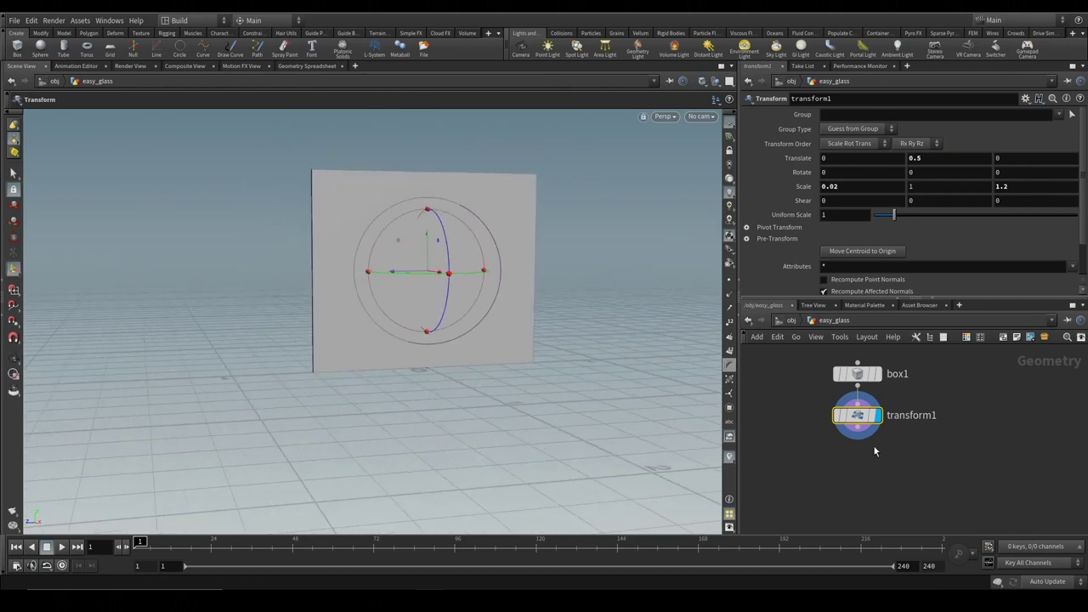
{"action": "scroll", "coordinate": [937, 416], "scroll_direction": "down", "scroll_amount": 2}
Wire an RBD Material Fracture node directly under transform1 to crack the pane into fragments
{"action": "left_click", "coordinate": [881, 411]}
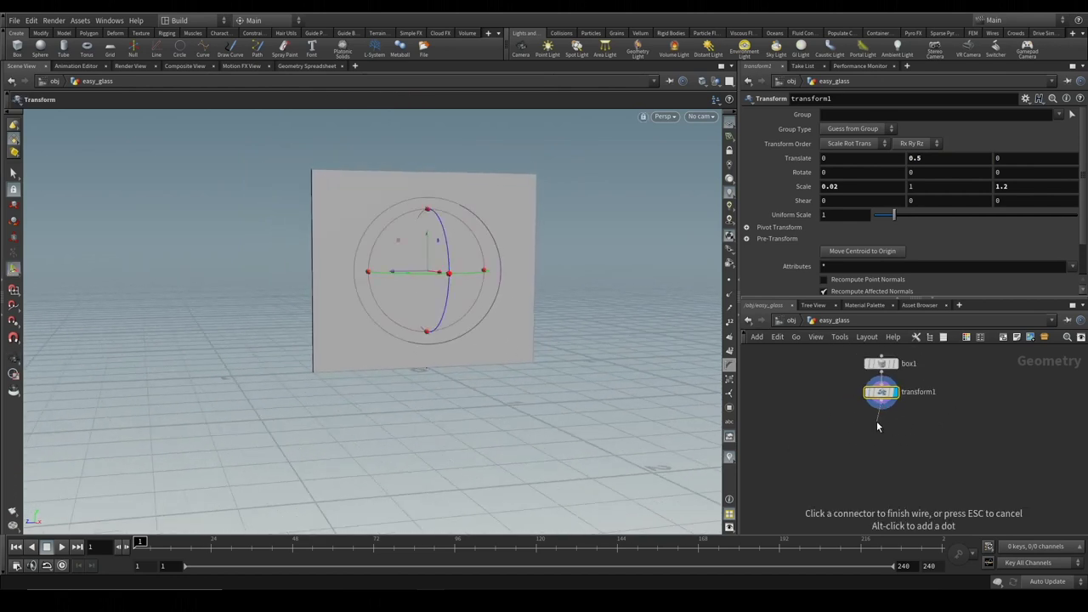
{"action": "key", "text": "Tab"}
{"action": "type", "text": "rbd"}
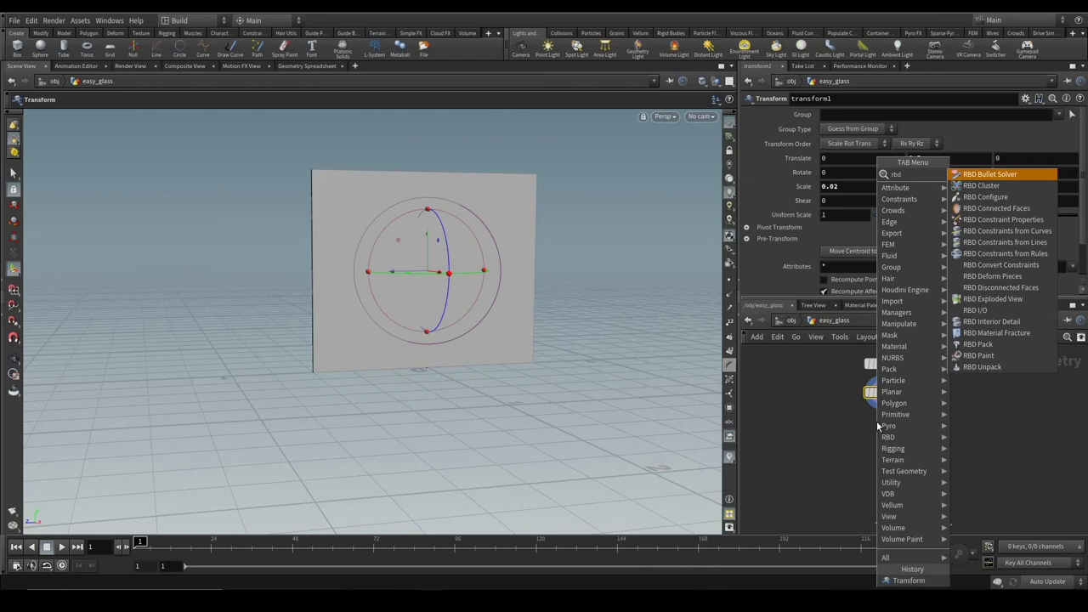
{"action": "type", "text": "ma"}
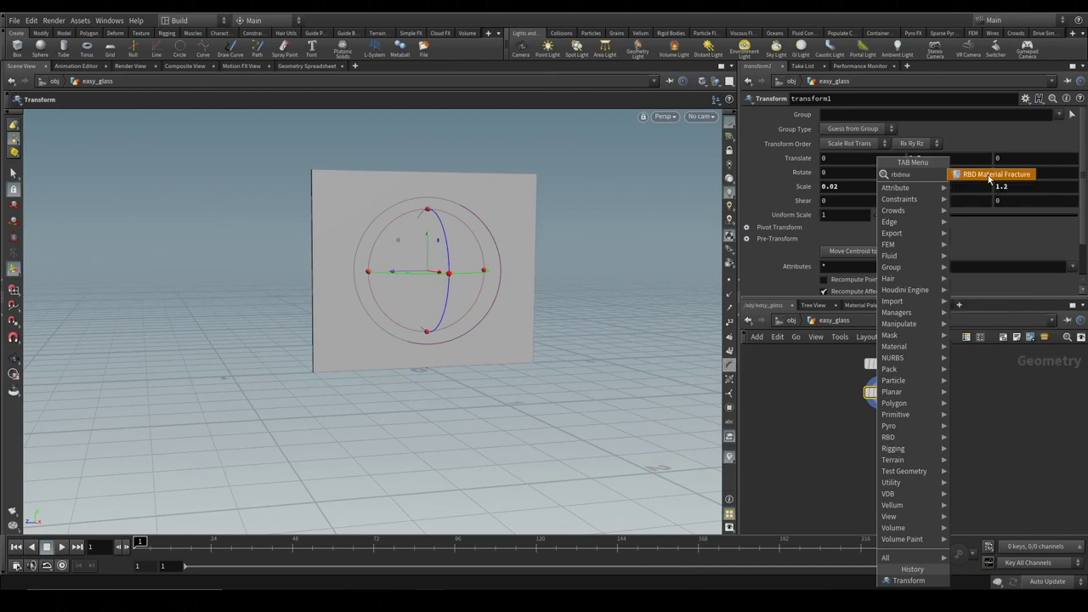
{"action": "left_click", "coordinate": [991, 174]}
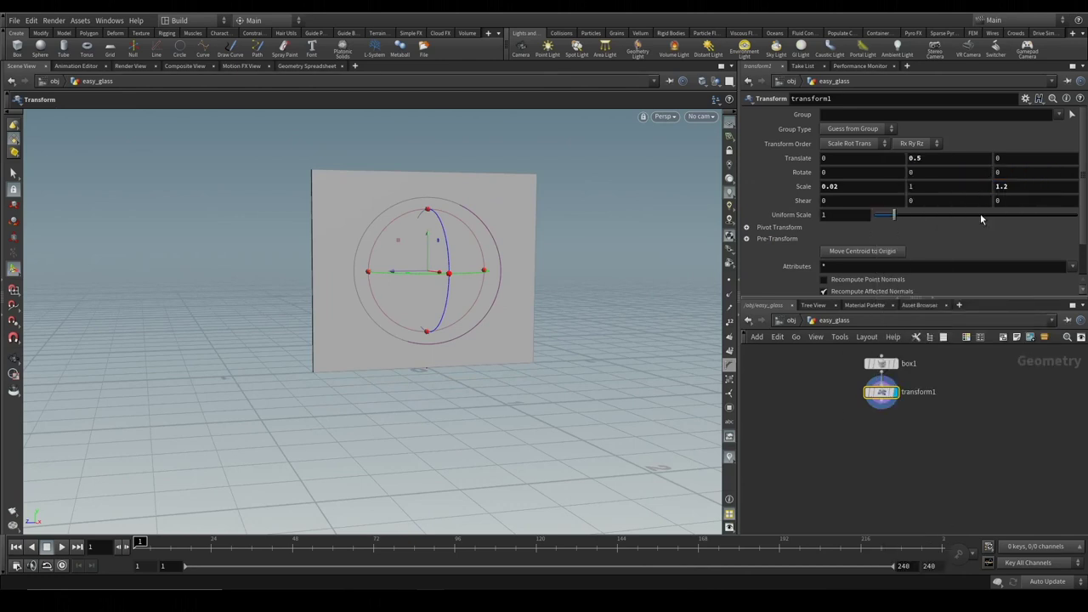
{"action": "left_click", "coordinate": [885, 430]}
{"action": "left_click_drag", "start_coordinate": [876, 427], "coordinate": [884, 442]}
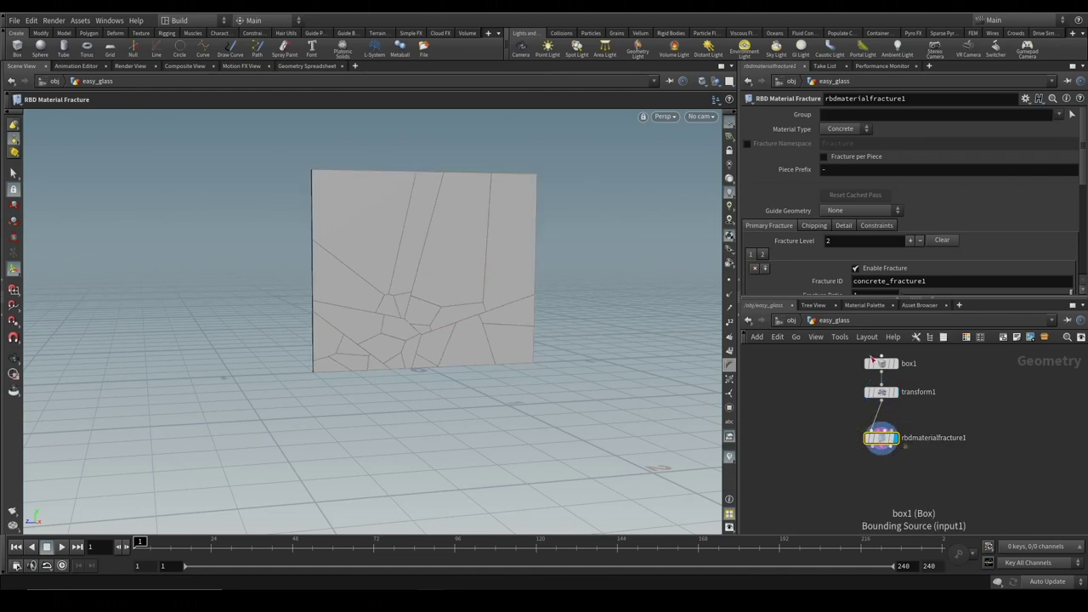
{"action": "key", "text": "Escape"}
{"action": "mouse_move", "coordinate": [482, 306]}
{"action": "left_mouse_down"}
{"action": "mouse_move", "coordinate": [527, 333]}
{"action": "mouse_move", "coordinate": [512, 303]}
{"action": "mouse_move", "coordinate": [489, 315]}
{"action": "left_mouse_up"}
{"action": "key", "text": "Return"}
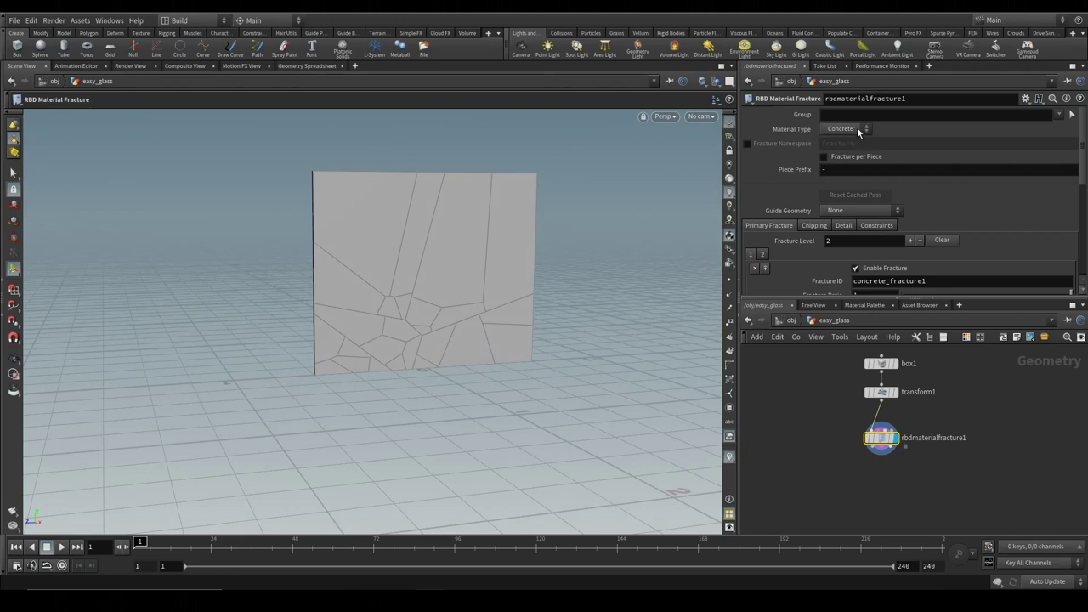
Set the fracture material type to Glass after briefly trying Wood
{"action": "left_click", "coordinate": [858, 131]}
{"action": "left_click", "coordinate": [846, 153]}
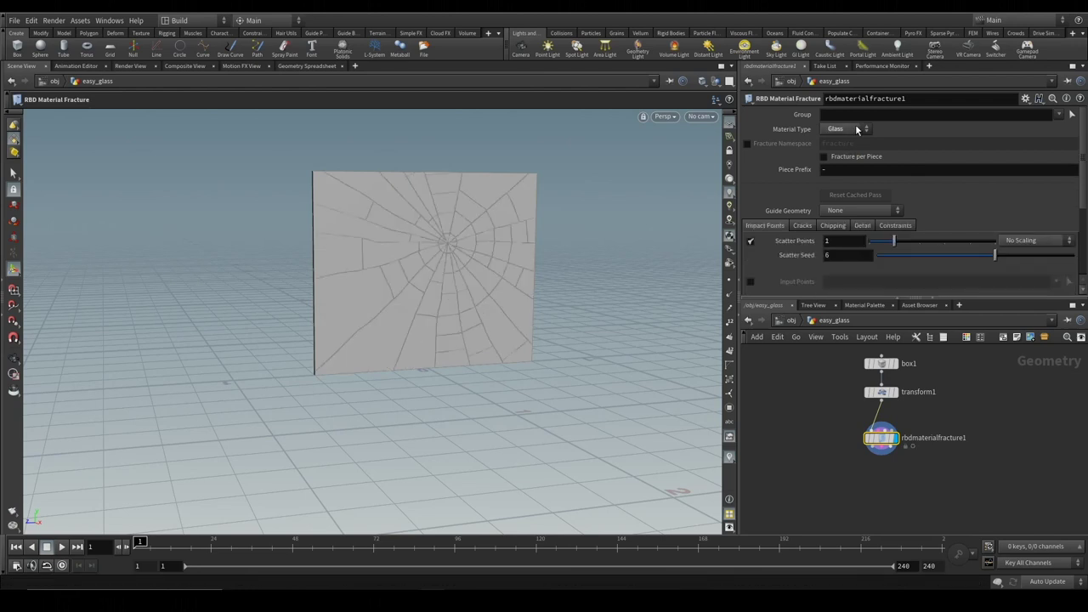
{"action": "left_click", "coordinate": [853, 130]}
{"action": "left_click", "coordinate": [846, 163]}
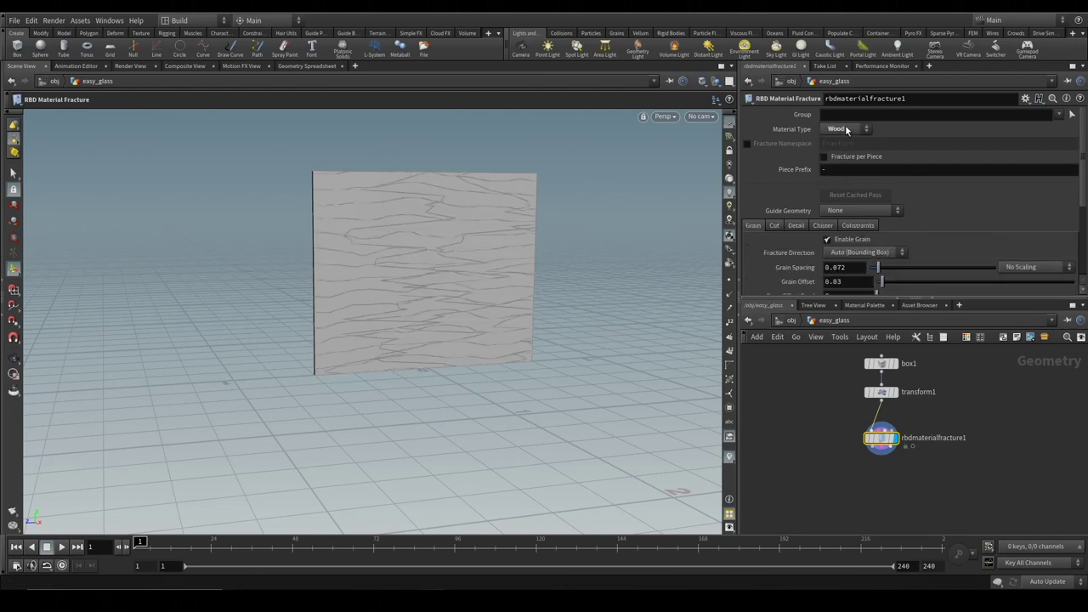
{"action": "left_click", "coordinate": [846, 129]}
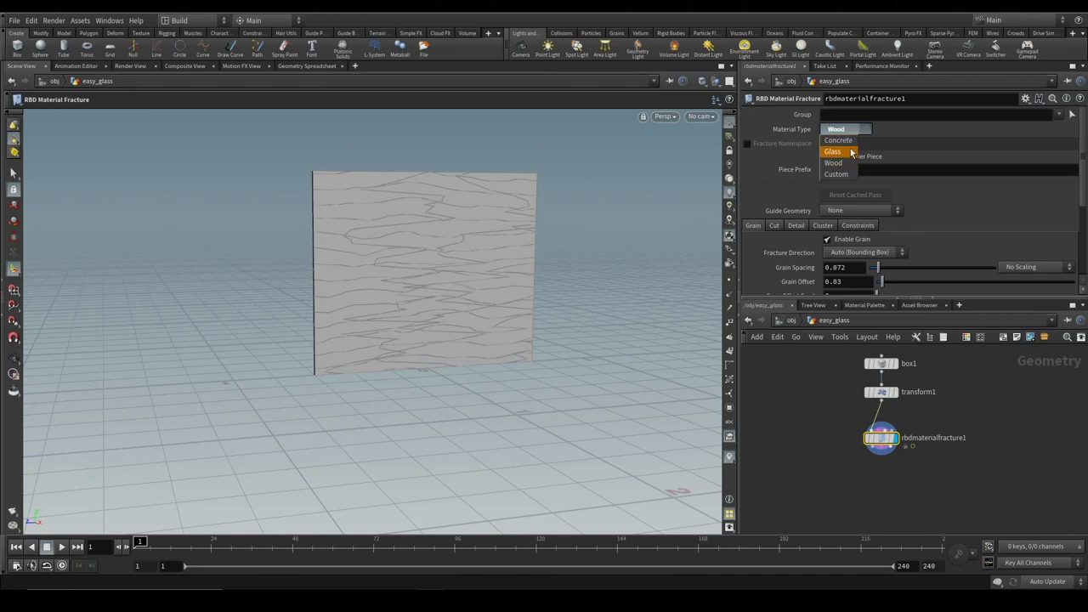
{"action": "left_click", "coordinate": [847, 153]}
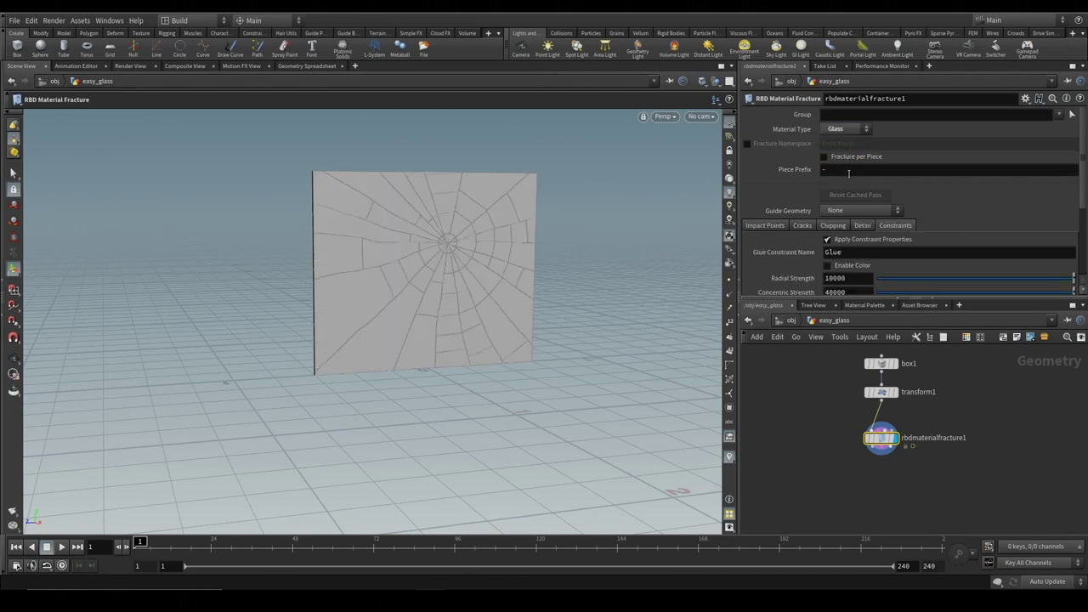
Test Scatter Points values 1–4 under Impact Points, then switch scatter points off
{"action": "left_click", "coordinate": [781, 225]}
{"action": "scroll", "coordinate": [777, 222], "scroll_direction": "down", "scroll_amount": 1}
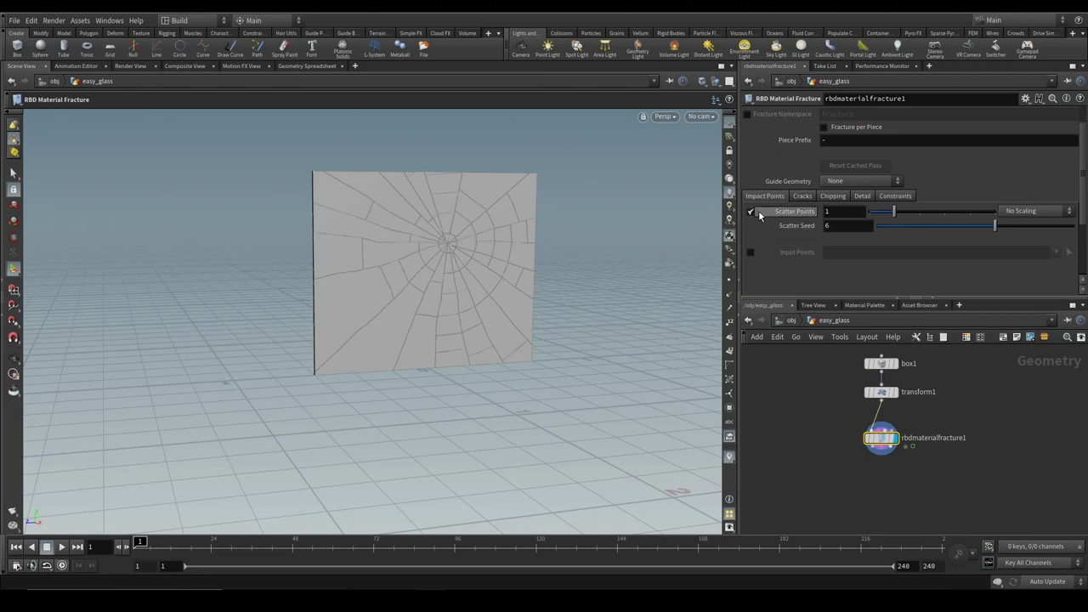
{"action": "left_click", "coordinate": [923, 213]}
{"action": "left_click", "coordinate": [944, 211]}
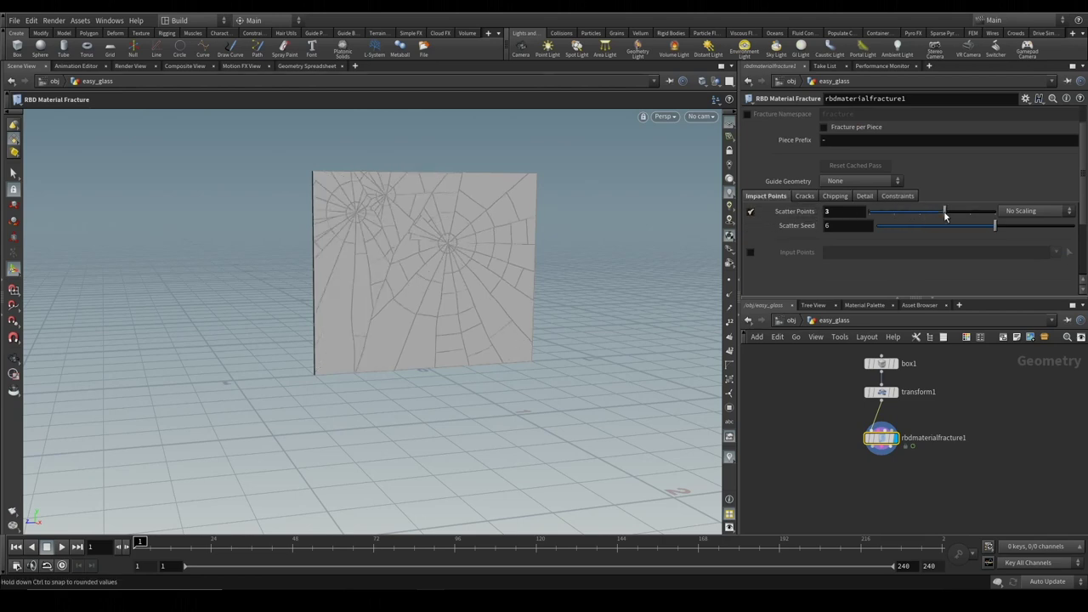
{"action": "left_click", "coordinate": [972, 209]}
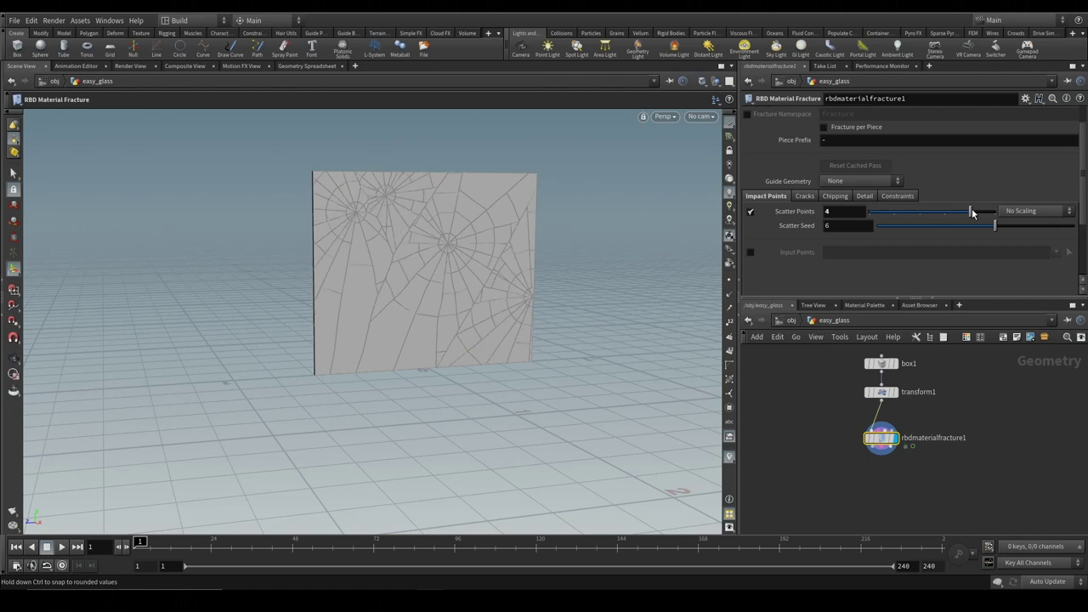
{"action": "left_click", "coordinate": [894, 213]}
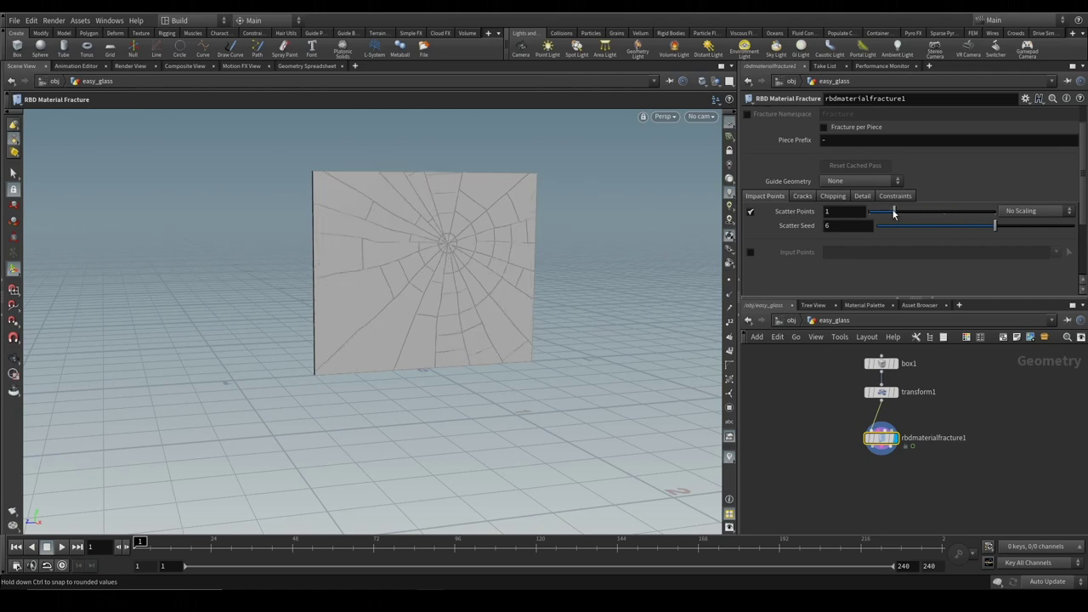
{"action": "left_click", "coordinate": [750, 211]}
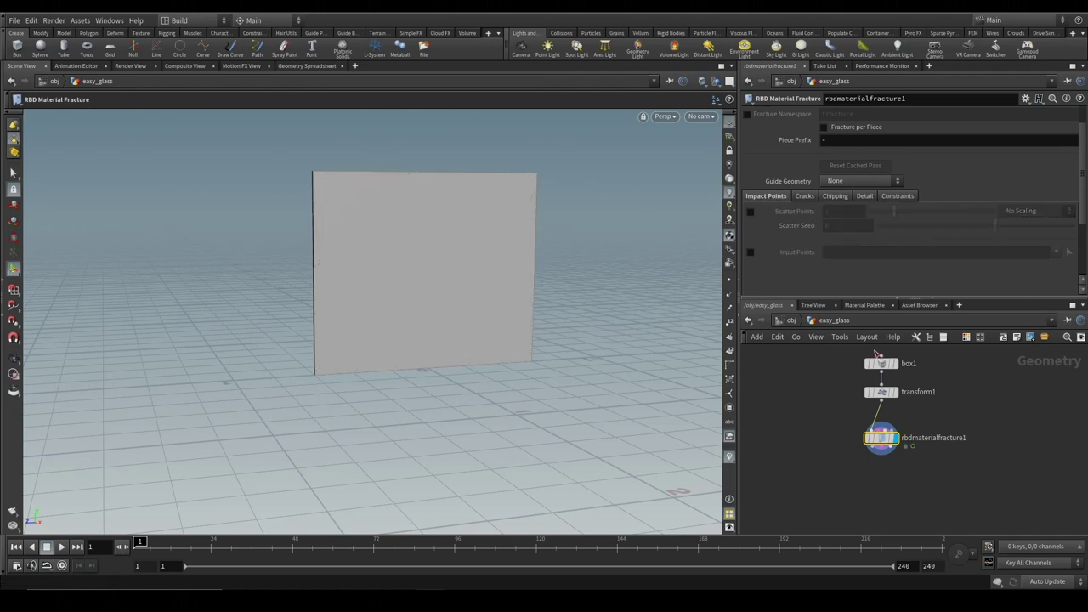
Move the fracture node down and add an IsoOffset node beside it
{"action": "left_click_drag", "start_coordinate": [884, 440], "coordinate": [870, 468]}
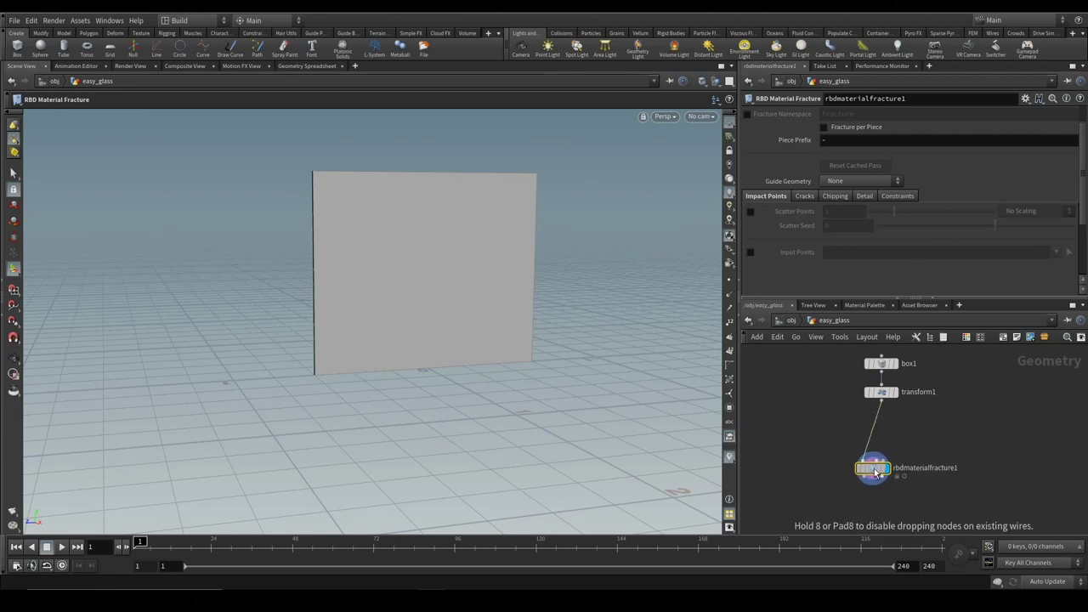
{"action": "middle_click_drag", "start_coordinate": [947, 408], "coordinate": [869, 403]}
{"action": "key", "text": "Tab"}
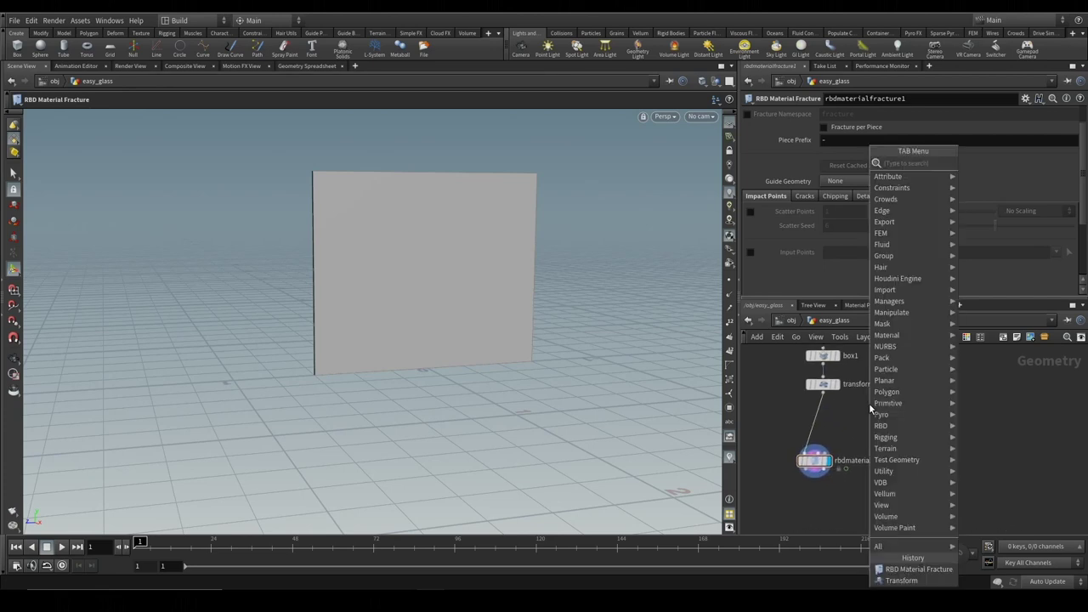
{"action": "type", "text": "iso"}
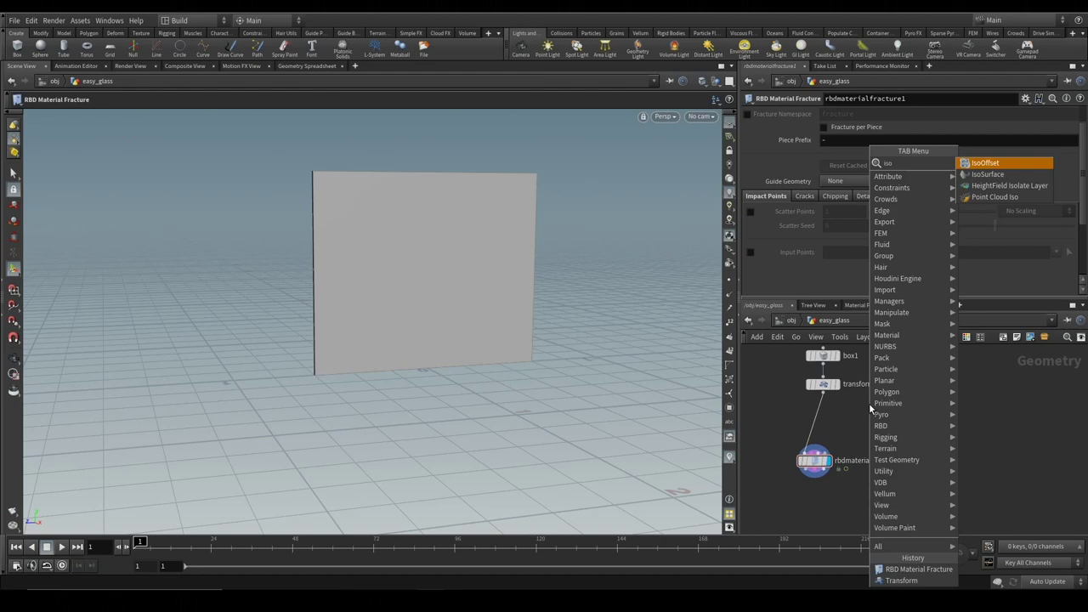
{"action": "left_click", "coordinate": [991, 166]}
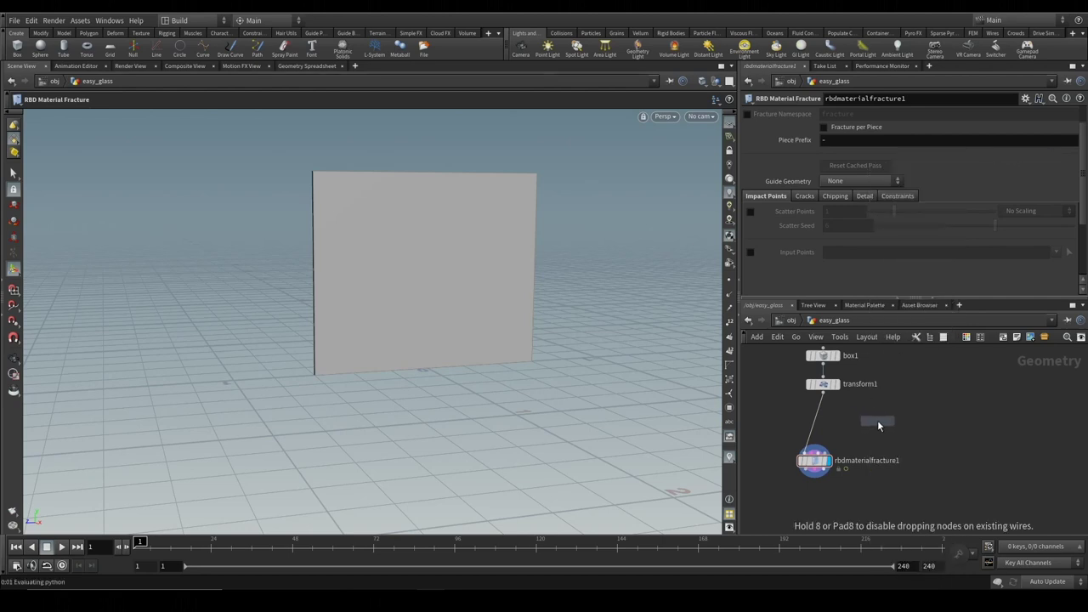
{"action": "left_click", "coordinate": [876, 422]}
Add a VDB from Polygons node and feed transform1's pane into it
{"action": "key", "text": "Tab"}
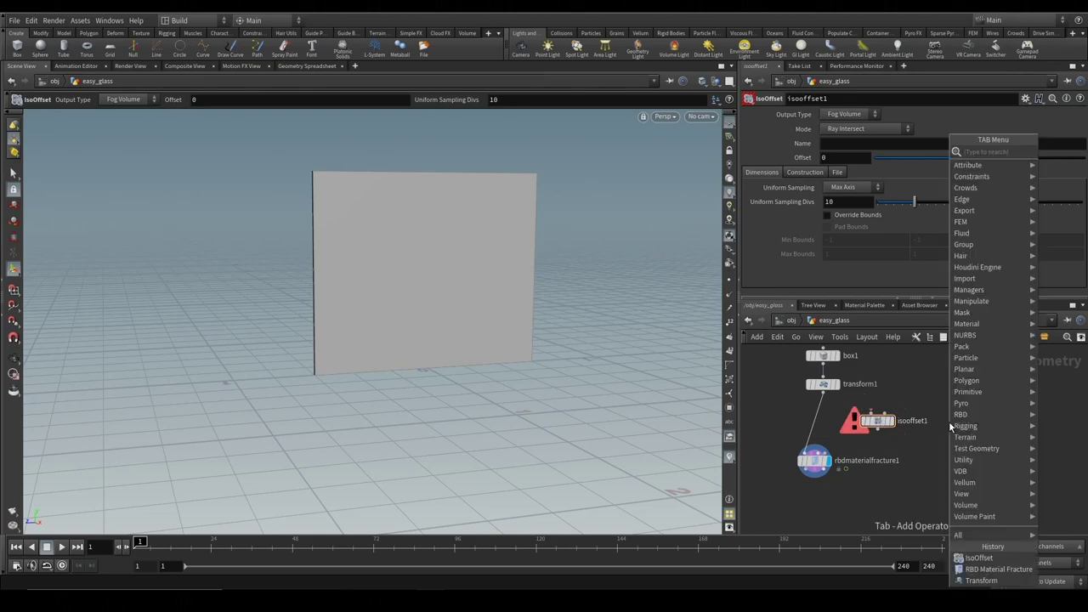
{"action": "key", "text": "BackSpace"}
{"action": "type", "text": "vdb"}
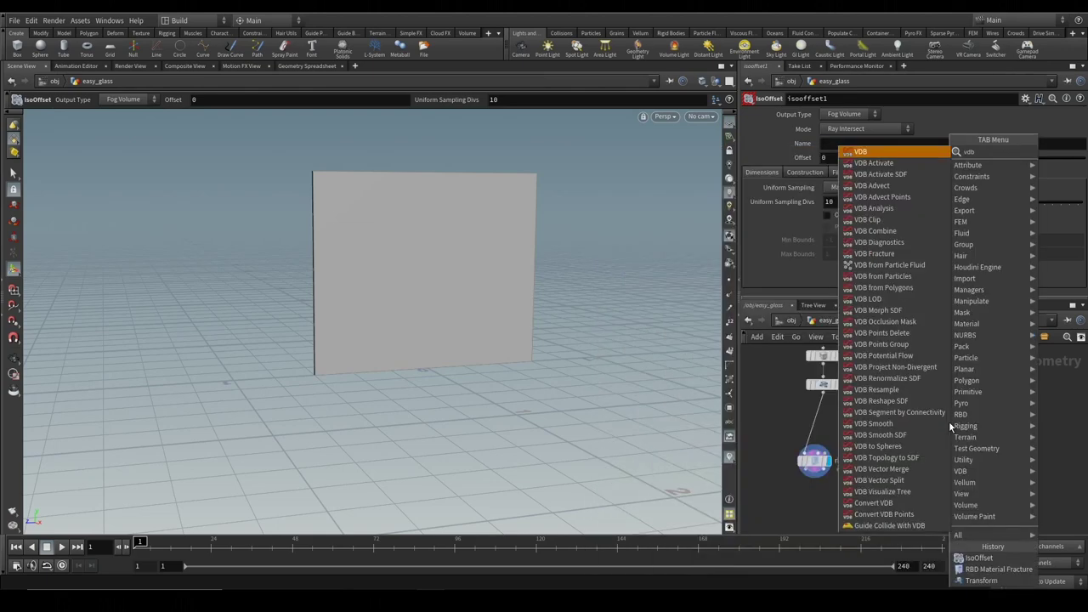
{"action": "type", "text": " f"}
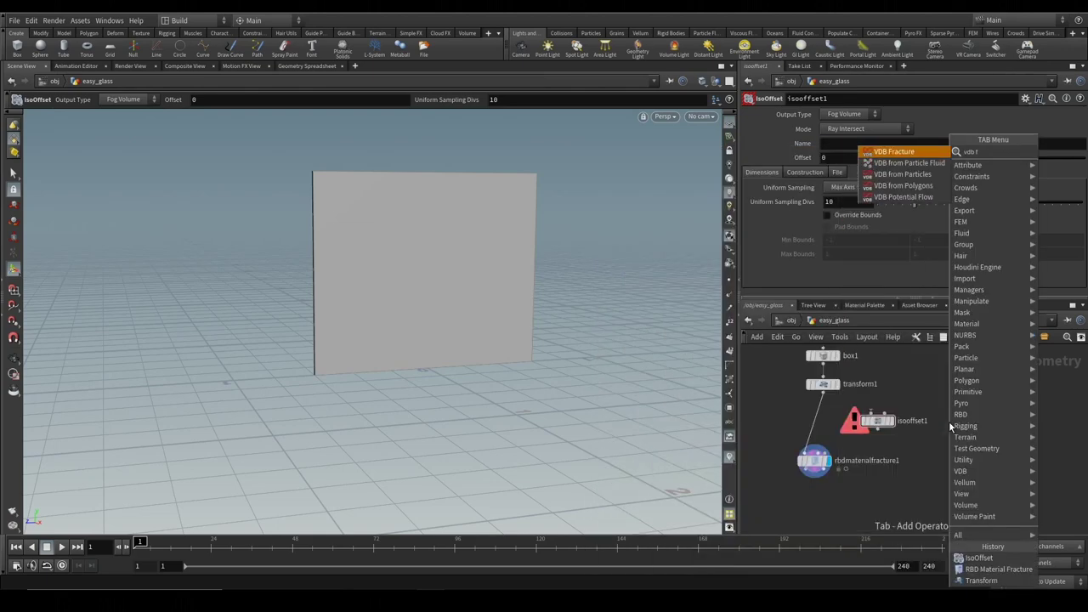
{"action": "left_click", "coordinate": [911, 189]}
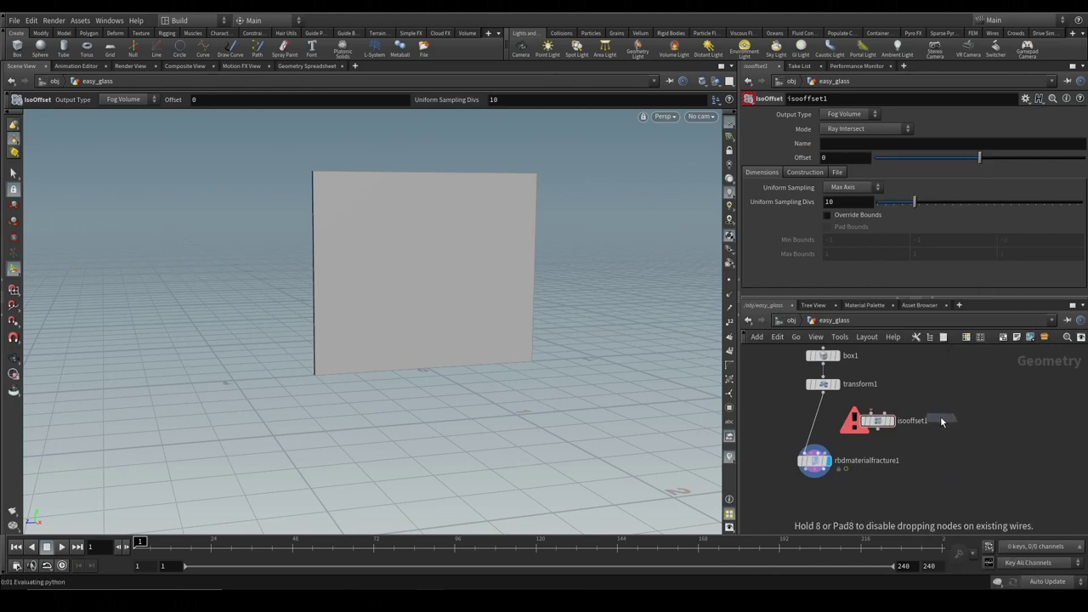
{"action": "left_click", "coordinate": [942, 421]}
{"action": "left_click", "coordinate": [827, 394]}
{"action": "left_click", "coordinate": [939, 415]}
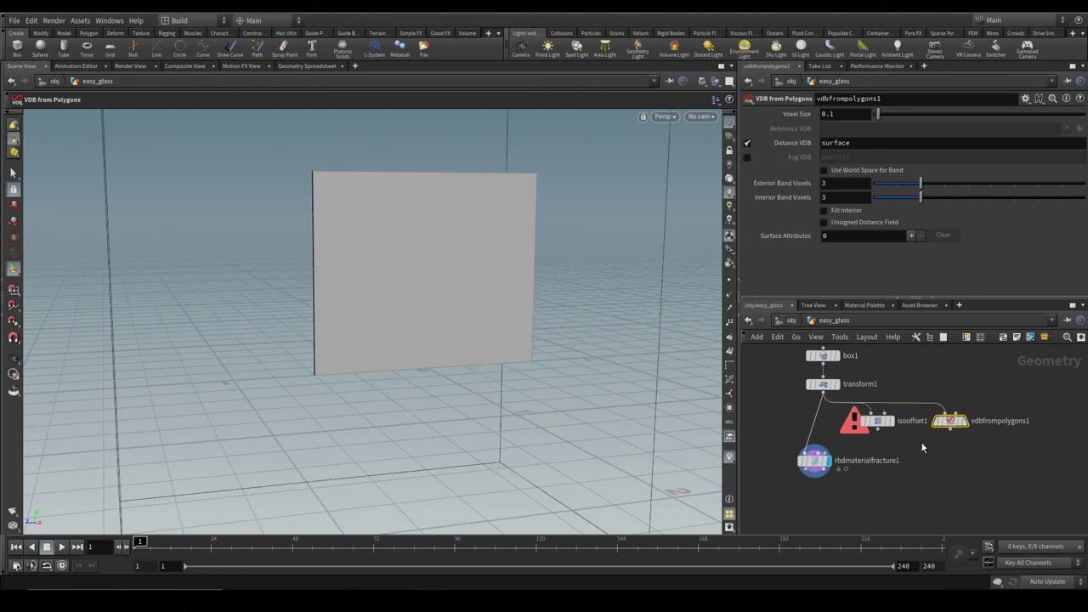
Compare both volume results, then switch VDB from Polygons from Distance VDB to Fog VDB
{"action": "middle_click_drag", "start_coordinate": [907, 454], "coordinate": [895, 435]}
{"action": "left_click", "coordinate": [885, 388]}
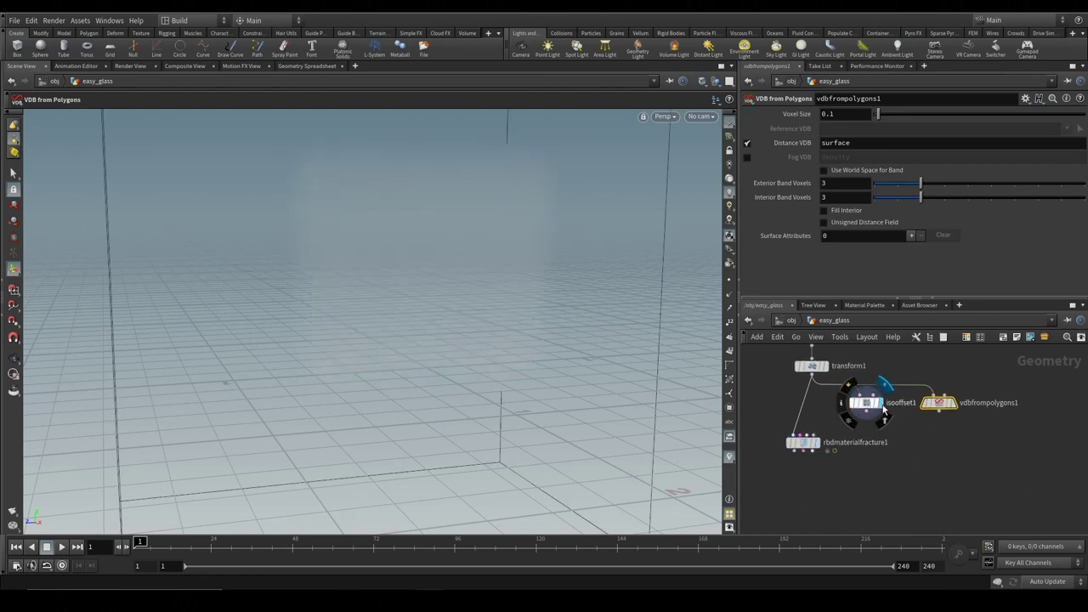
{"action": "left_click", "coordinate": [955, 409]}
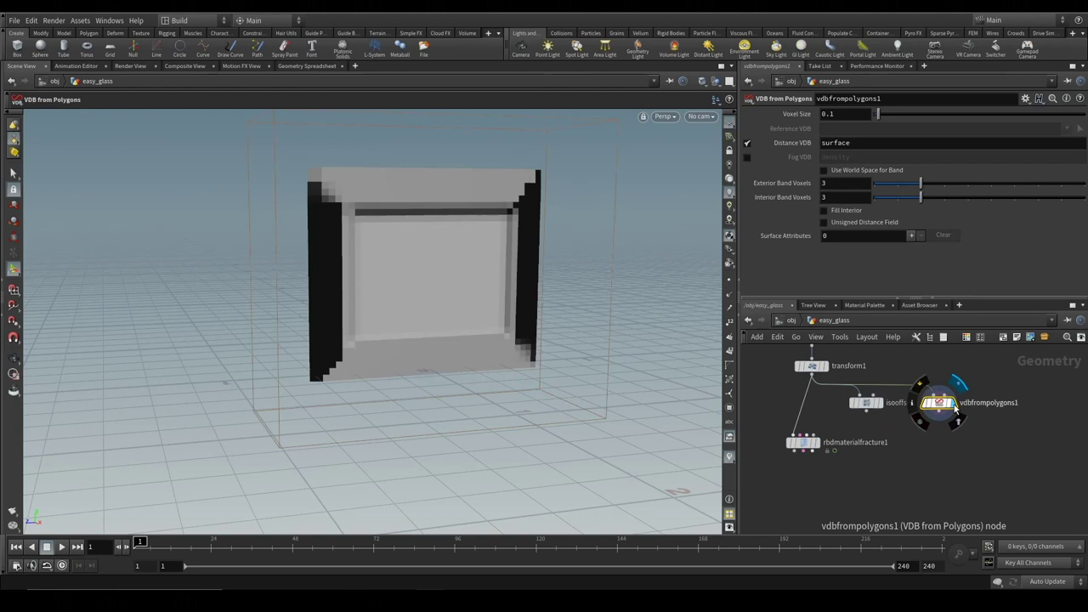
{"action": "left_click", "coordinate": [884, 411]}
{"action": "left_click", "coordinate": [957, 385]}
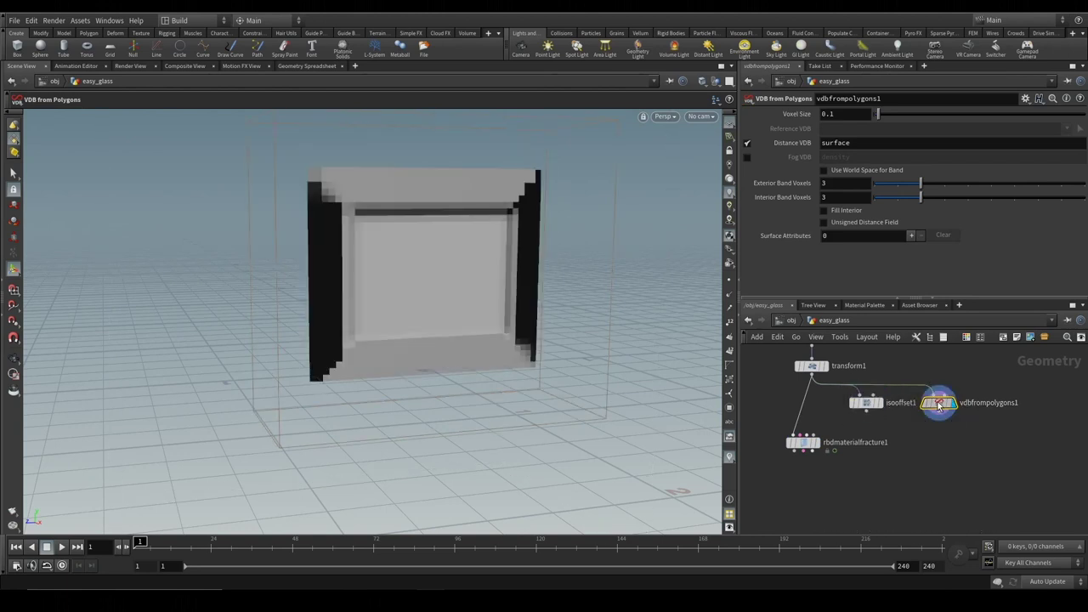
{"action": "left_click", "coordinate": [747, 143]}
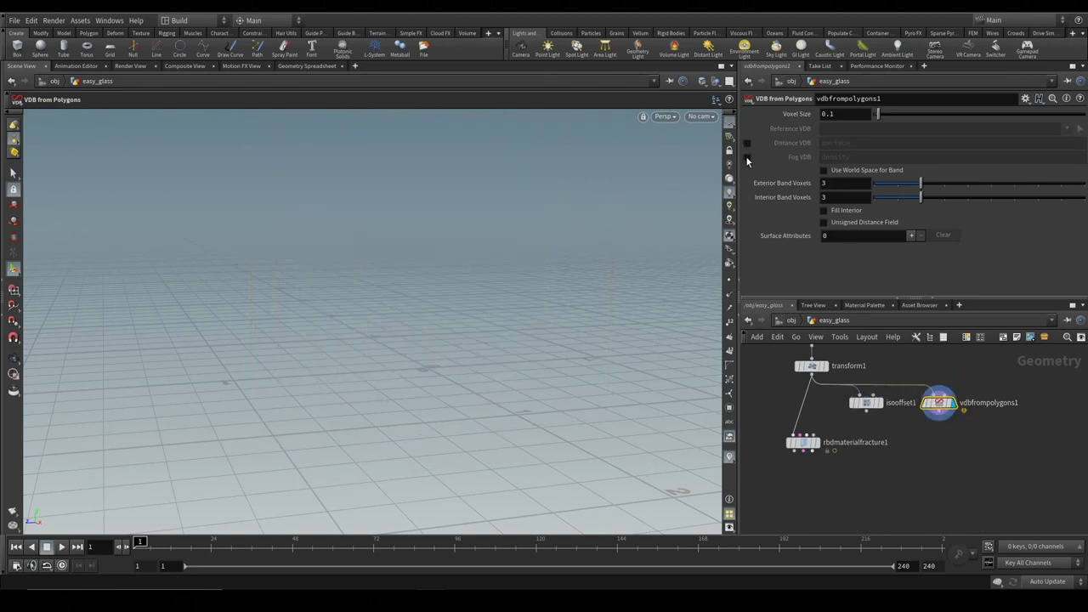
{"action": "left_click", "coordinate": [747, 157]}
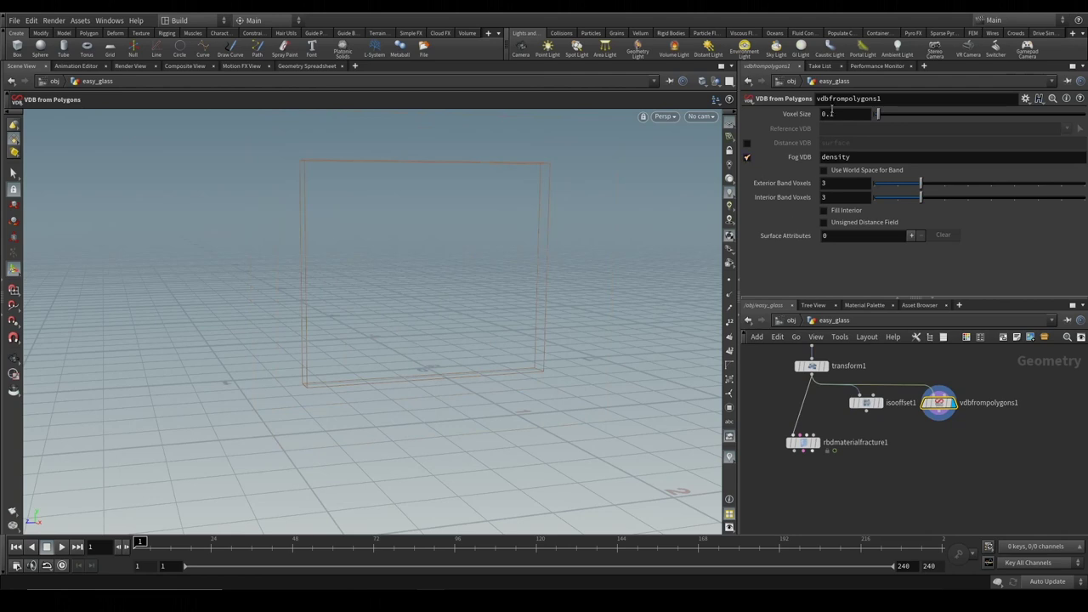
Keep IsoOffset on Max Axis uniform sampling and set its divisions to 8
{"action": "left_click", "coordinate": [868, 405]}
{"action": "left_click", "coordinate": [843, 188]}
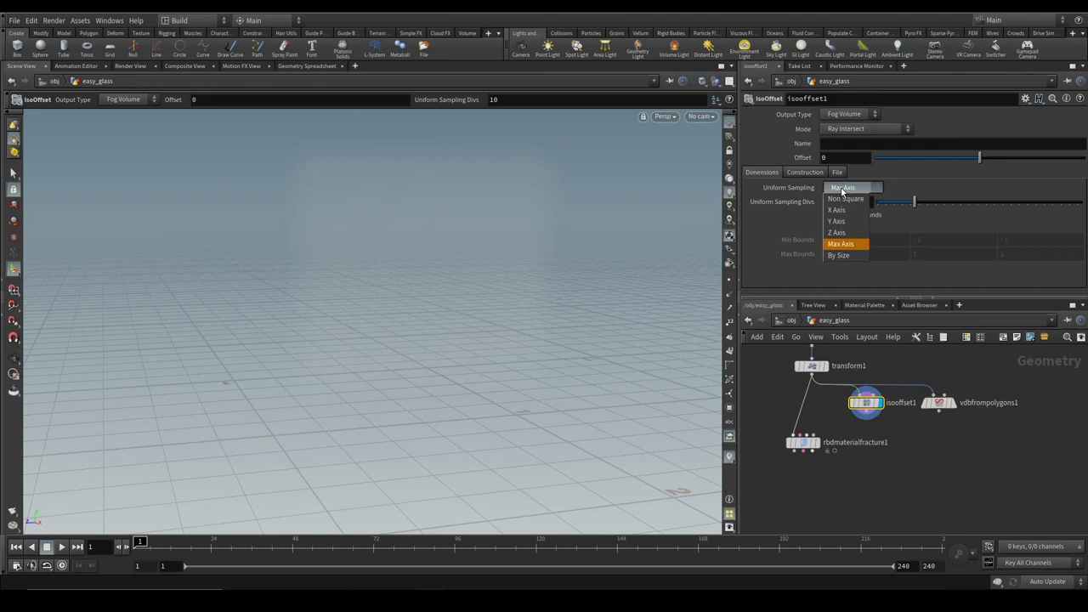
{"action": "left_click", "coordinate": [846, 188]}
{"action": "mouse_move", "coordinate": [926, 201]}
{"action": "left_mouse_down"}
{"action": "mouse_move", "coordinate": [907, 201]}
{"action": "mouse_move", "coordinate": [942, 202]}
{"action": "mouse_move", "coordinate": [907, 201]}
{"action": "left_mouse_up"}
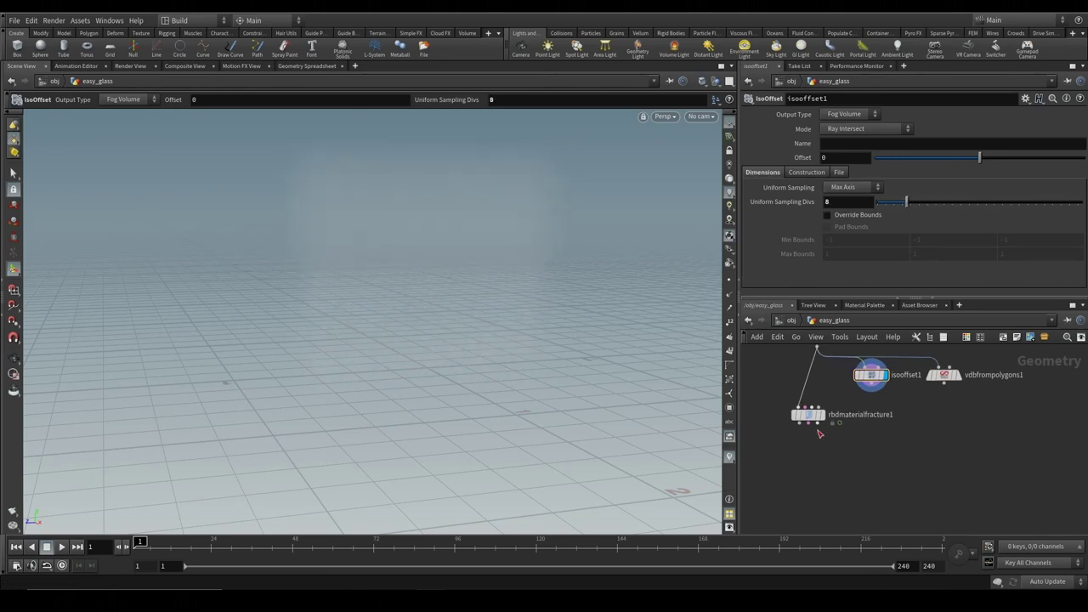
Move rbdmaterialfracture1 lower and create a Scatter node
{"action": "left_click_drag", "start_coordinate": [812, 430], "coordinate": [814, 481]}
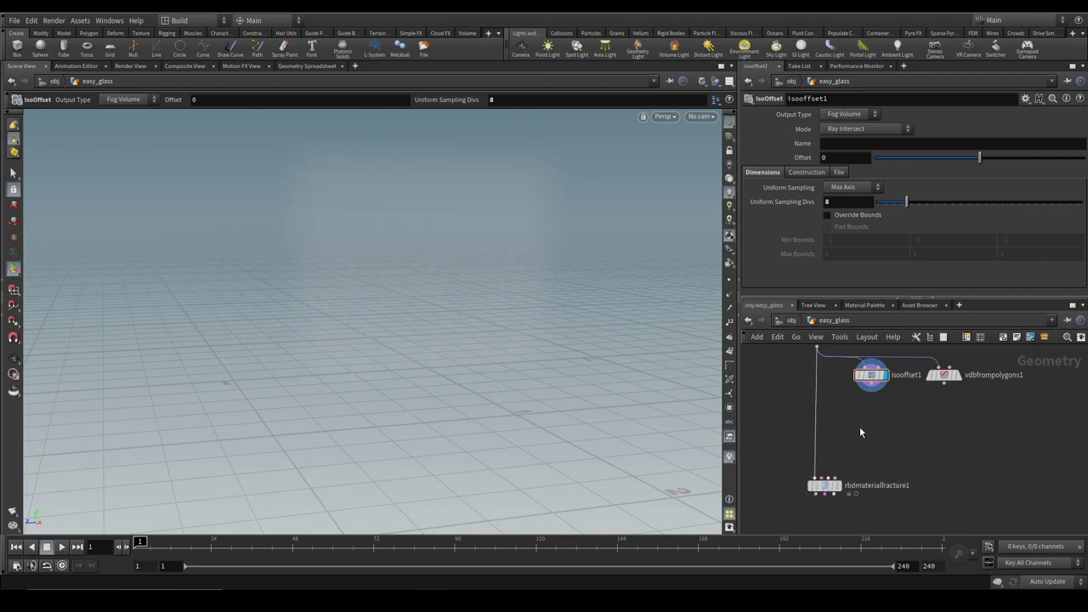
{"action": "key", "text": "Tab"}
{"action": "type", "text": "s"}
{"action": "key", "text": "Return"}
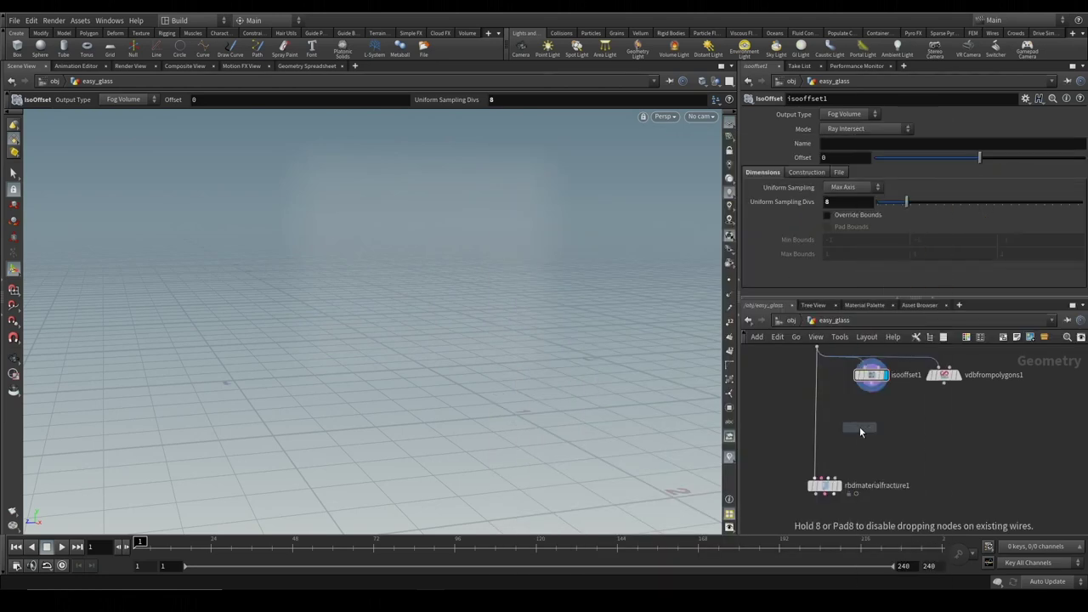
Place scatter1 and feed it isooffset1's fog volume after briefly comparing with vdbfrompolygons1
{"action": "left_click", "coordinate": [860, 427]}
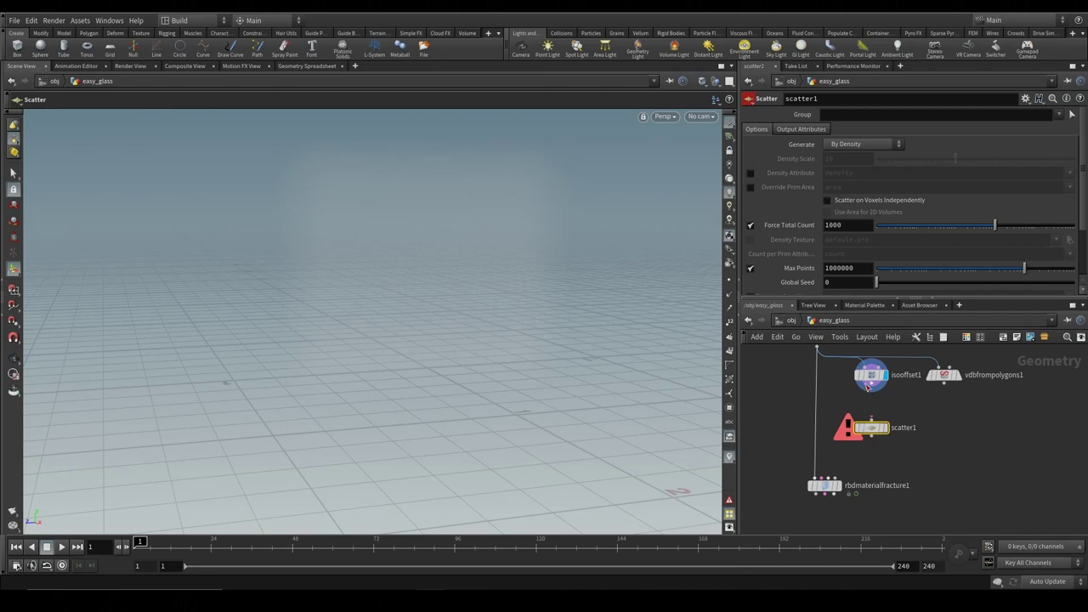
{"action": "left_click", "coordinate": [871, 418]}
{"action": "left_click", "coordinate": [871, 388]}
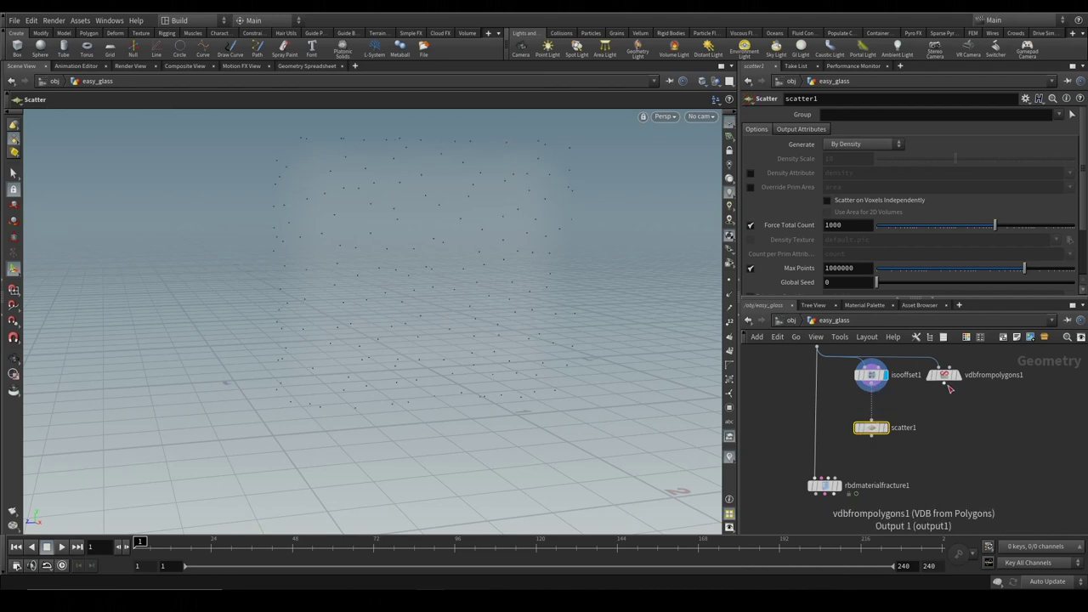
{"action": "left_click", "coordinate": [886, 427]}
{"action": "left_click", "coordinate": [943, 385]}
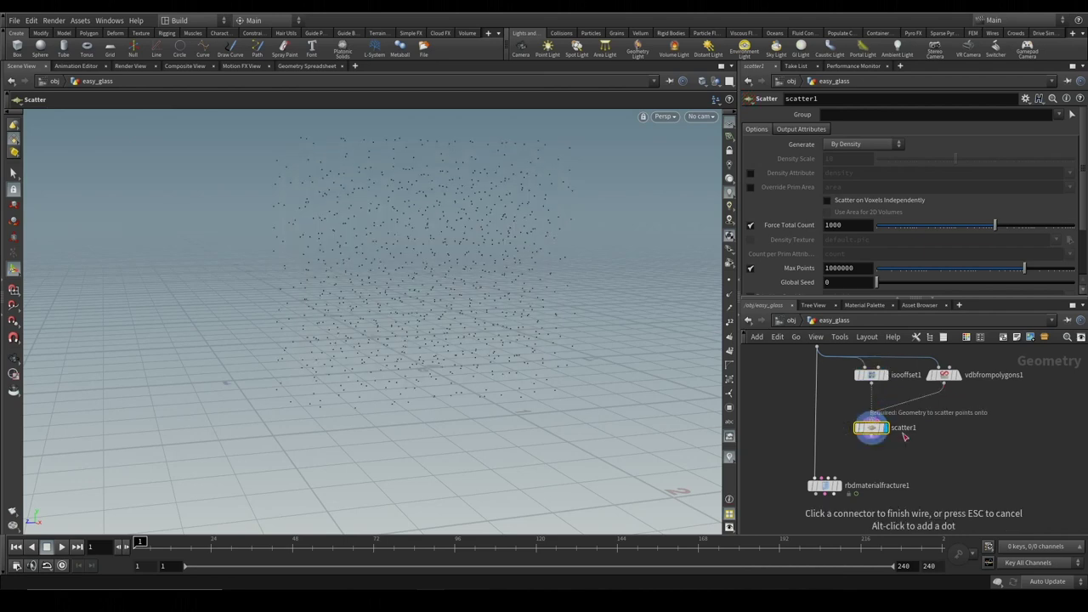
{"action": "left_click", "coordinate": [902, 434]}
{"action": "left_click", "coordinate": [875, 387]}
{"action": "left_click", "coordinate": [873, 428]}
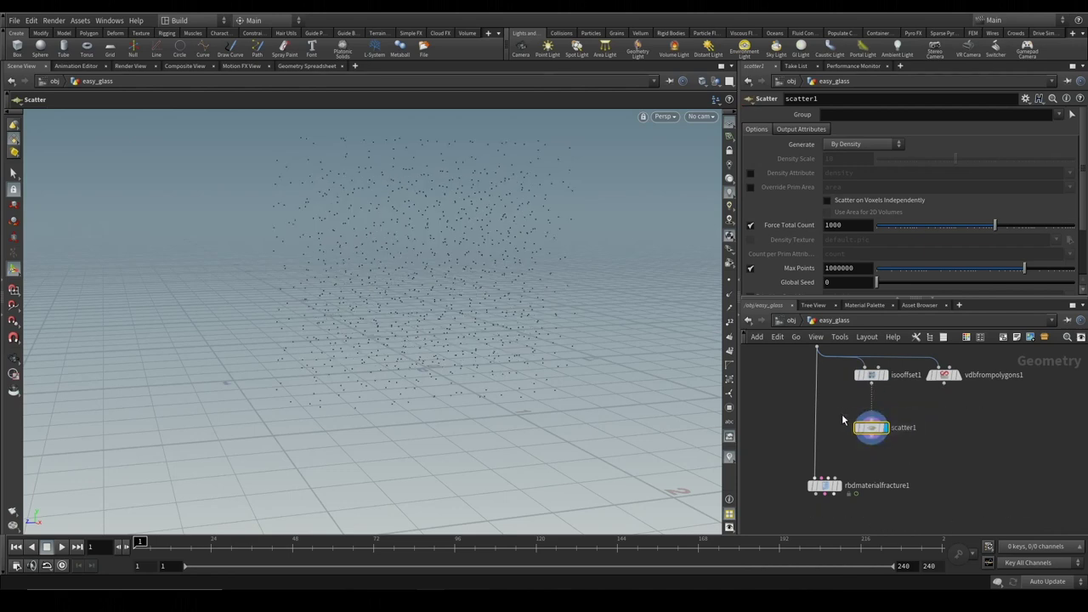
Add scatter2 beside scatter1 and feed vdbfrompolygons1 into it
{"action": "key", "text": "ctrl+v"}
{"action": "left_click", "coordinate": [940, 428]}
{"action": "left_click", "coordinate": [939, 420]}
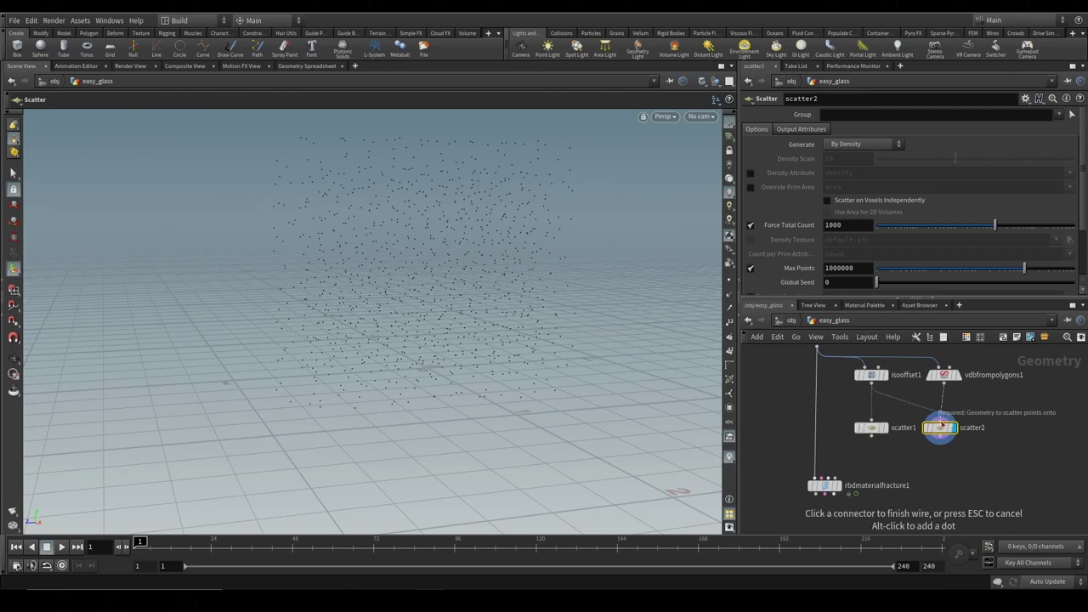
Compare scatter1 and scatter2 points while toggling Relax Iterations on and off
{"action": "mouse_move", "coordinate": [876, 429]}
{"action": "left_click", "coordinate": [890, 432]}
{"action": "left_click", "coordinate": [890, 432]}
{"action": "left_click", "coordinate": [958, 429]}
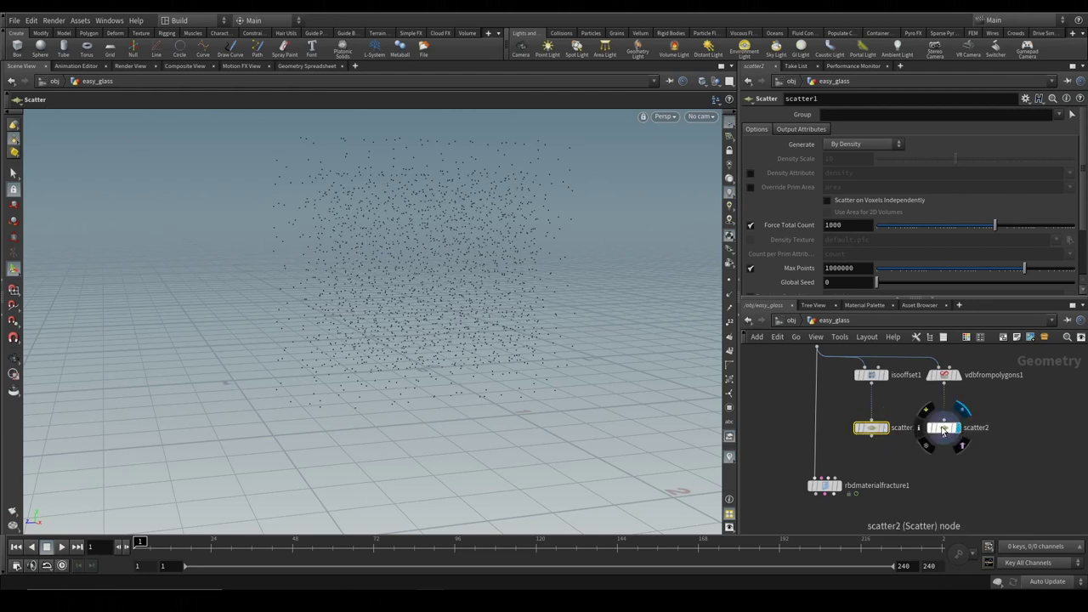
{"action": "mouse_move", "coordinate": [943, 441]}
{"action": "left_click", "coordinate": [944, 429]}
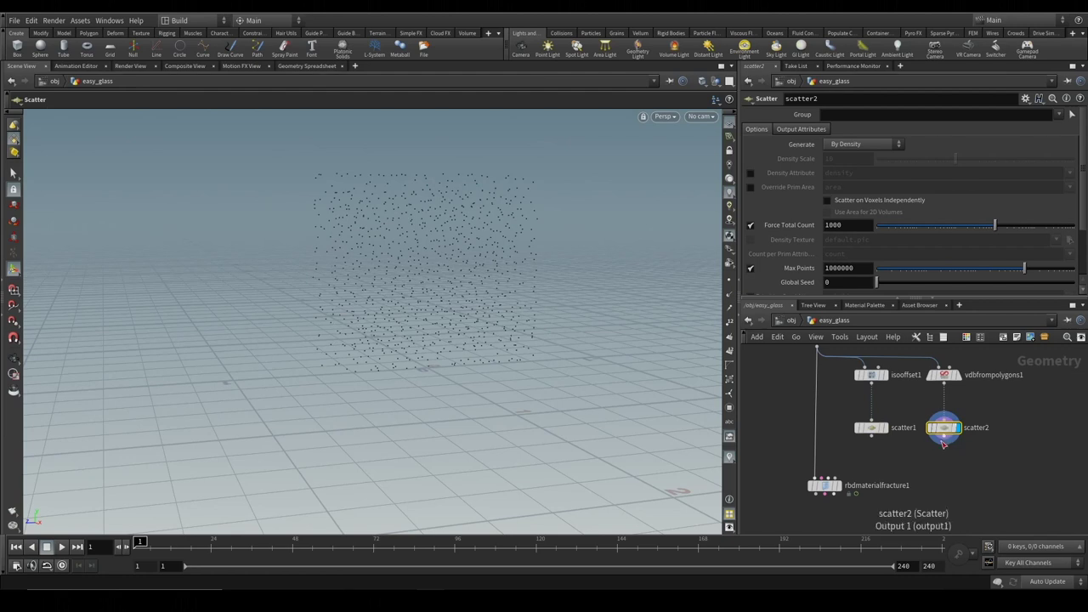
{"action": "scroll", "coordinate": [814, 263], "scroll_direction": "down", "scroll_amount": 2}
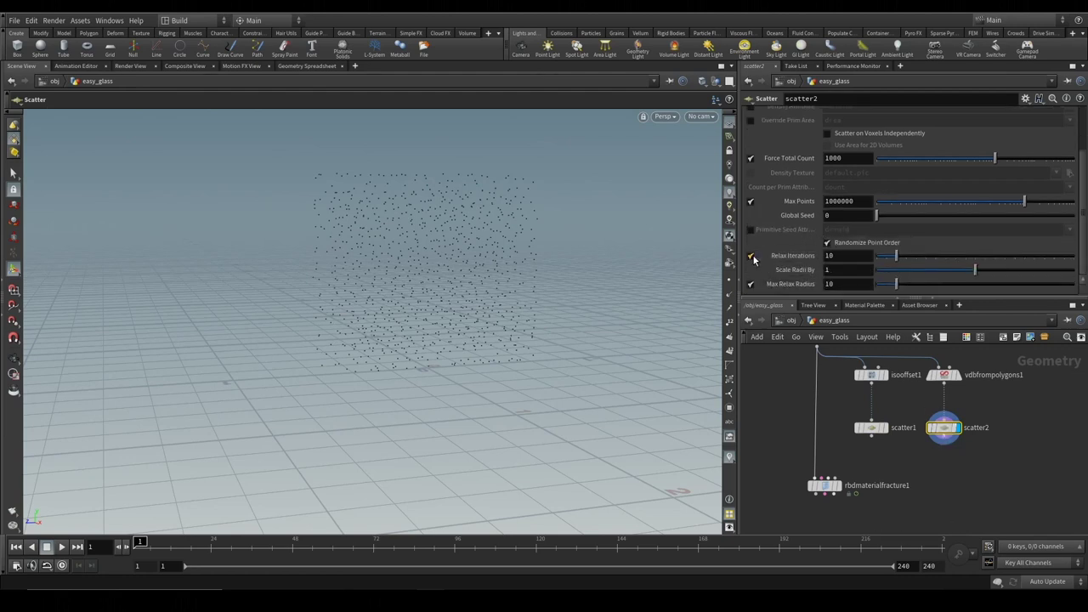
{"action": "left_click", "coordinate": [752, 256]}
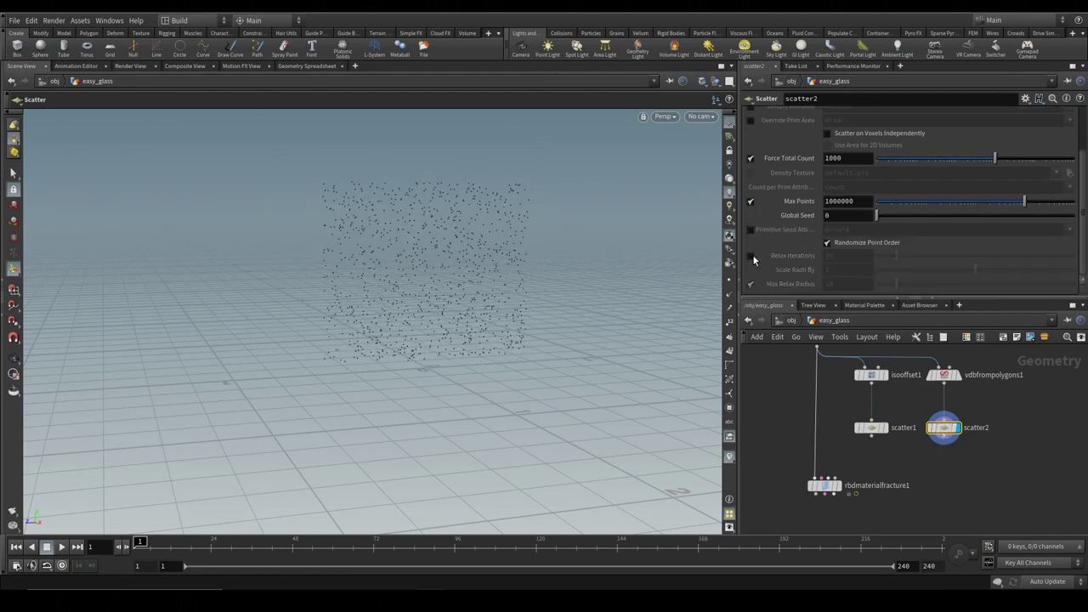
{"action": "left_click", "coordinate": [752, 256]}
{"action": "left_click", "coordinate": [751, 256]}
{"action": "left_click", "coordinate": [751, 256]}
{"action": "left_click", "coordinate": [872, 429]}
{"action": "left_click", "coordinate": [751, 255]}
Try scatter1 Force Total Count values 5, 10 and 1000, settling on 10
{"action": "double_click", "coordinate": [831, 158]}
{"action": "type", "text": "10"}
{"action": "double_click", "coordinate": [831, 158]}
{"action": "type", "text": "5"}
{"action": "key", "text": "Return"}
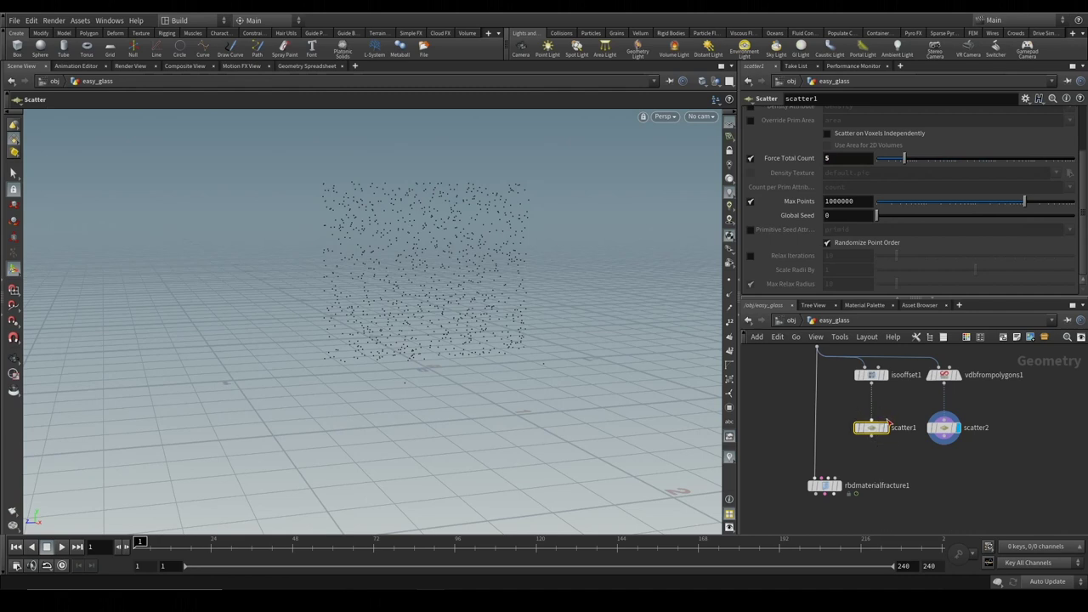
{"action": "left_click", "coordinate": [887, 429]}
{"action": "double_click", "coordinate": [831, 158]}
{"action": "type", "text": "10"}
{"action": "key", "text": "Return"}
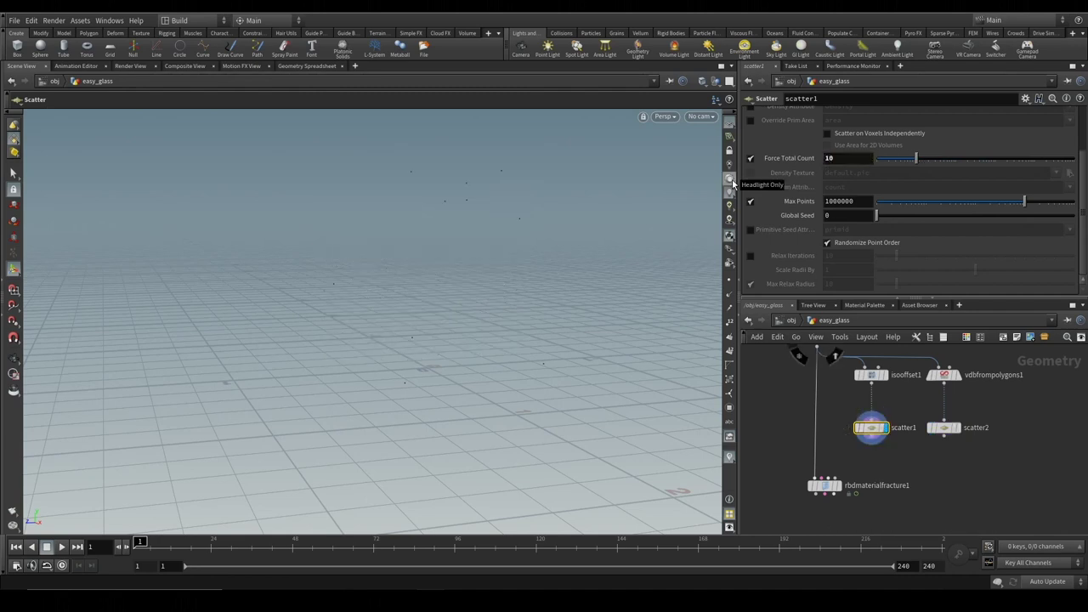
{"action": "mouse_move", "coordinate": [870, 376]}
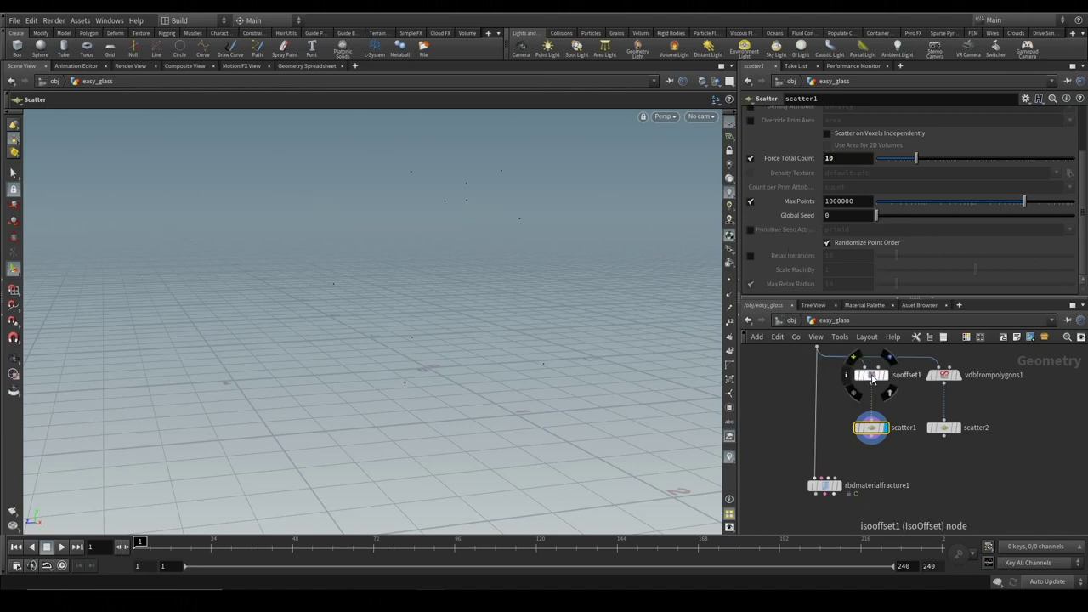
{"action": "double_click", "coordinate": [830, 158]}
{"action": "type", "text": "1000"}
{"action": "key", "text": "Return"}
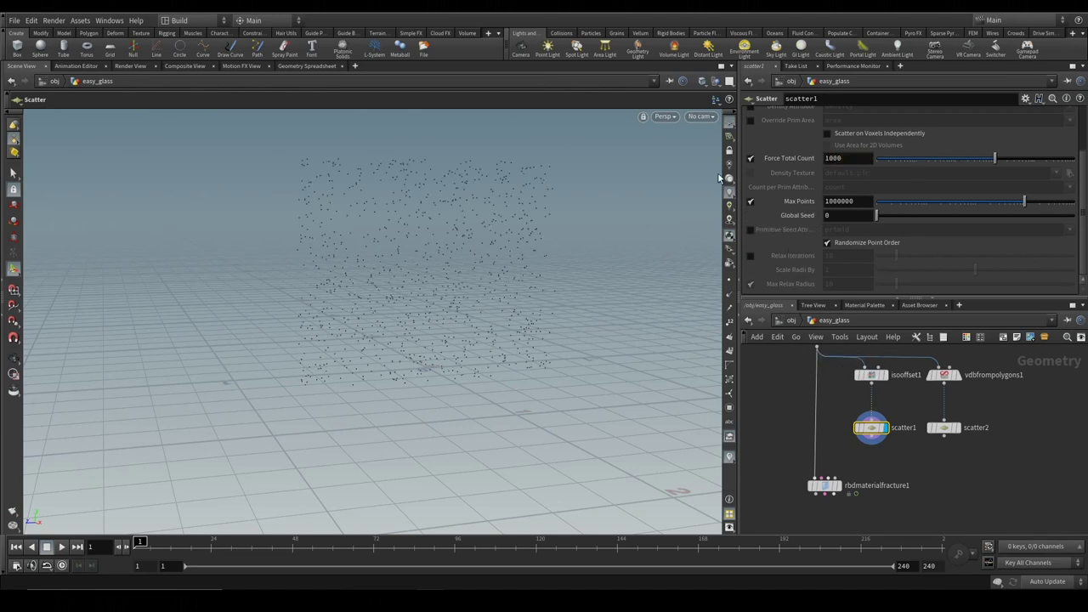
{"action": "double_click", "coordinate": [831, 158]}
{"action": "type", "text": "10"}
{"action": "key", "text": "Return"}
Set scatter2's Force Total Count to 10 as well
{"action": "left_click", "coordinate": [944, 428]}
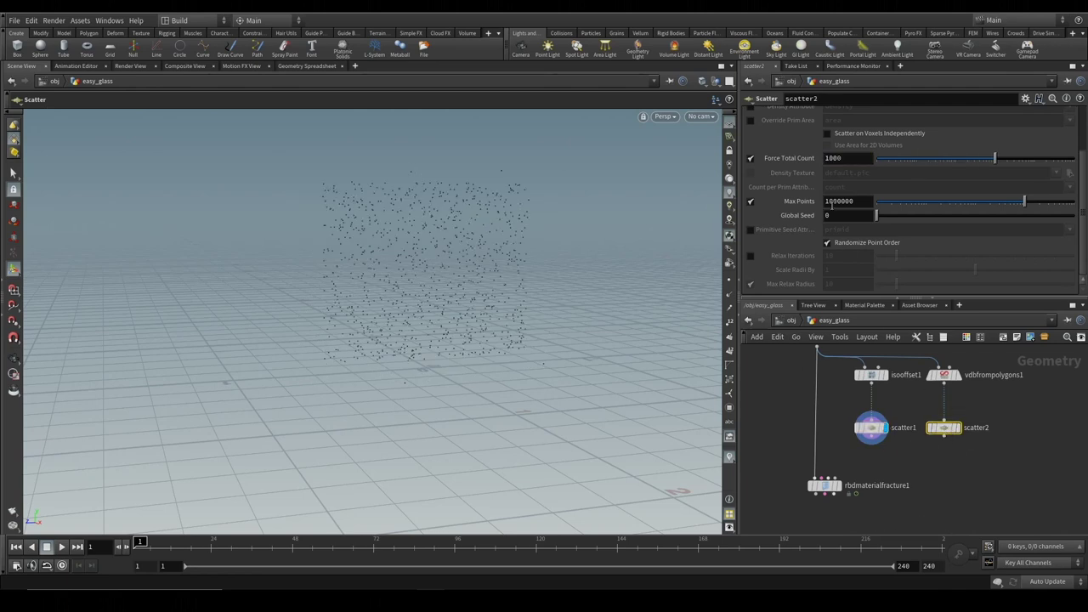
{"action": "double_click", "coordinate": [853, 162]}
{"action": "left_click", "coordinate": [956, 427]}
{"action": "double_click", "coordinate": [831, 159]}
{"action": "type", "text": "10"}
{"action": "key", "text": "Return"}
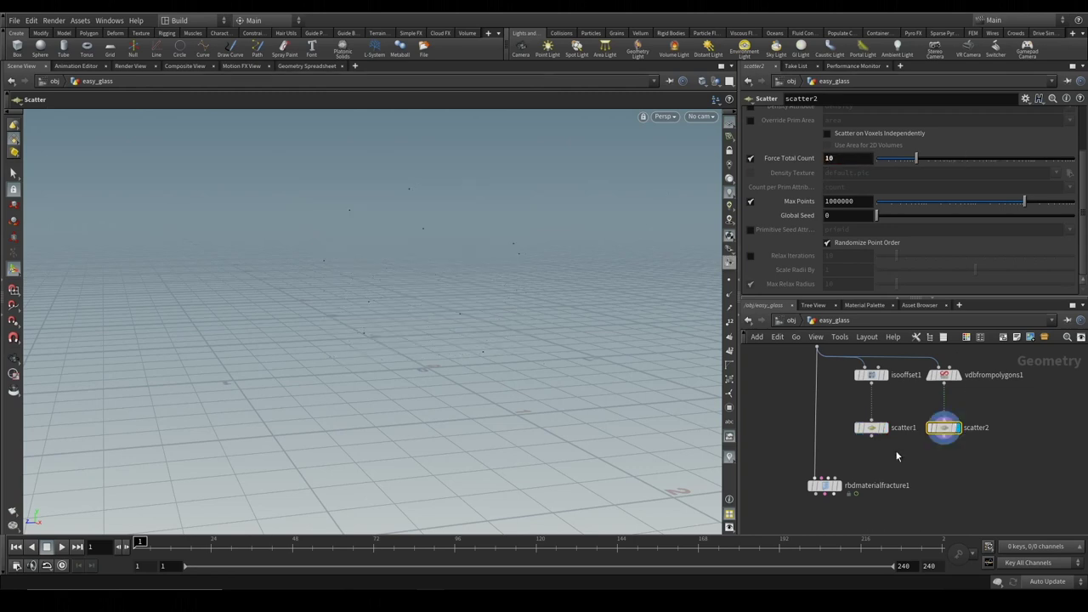
Wire scatter1 into rbdmaterialfracture1 and display its fracture result
{"action": "middle_click_drag", "start_coordinate": [886, 469], "coordinate": [900, 436]}
{"action": "left_click", "coordinate": [884, 409]}
{"action": "left_click", "coordinate": [848, 446]}
{"action": "left_click", "coordinate": [853, 459]}
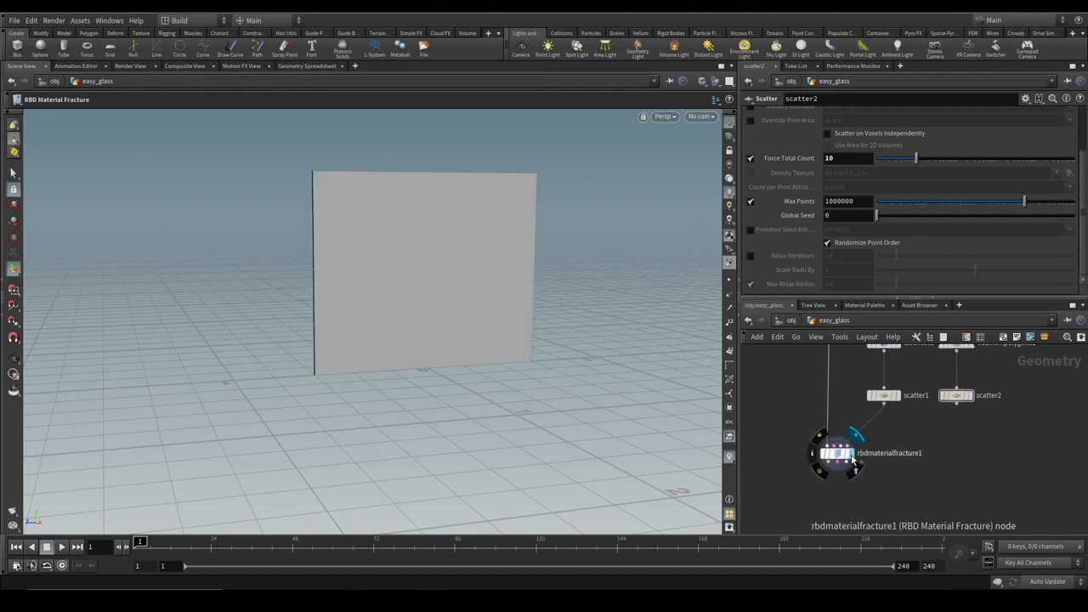
{"action": "middle_click_drag", "start_coordinate": [906, 420], "coordinate": [888, 470]}
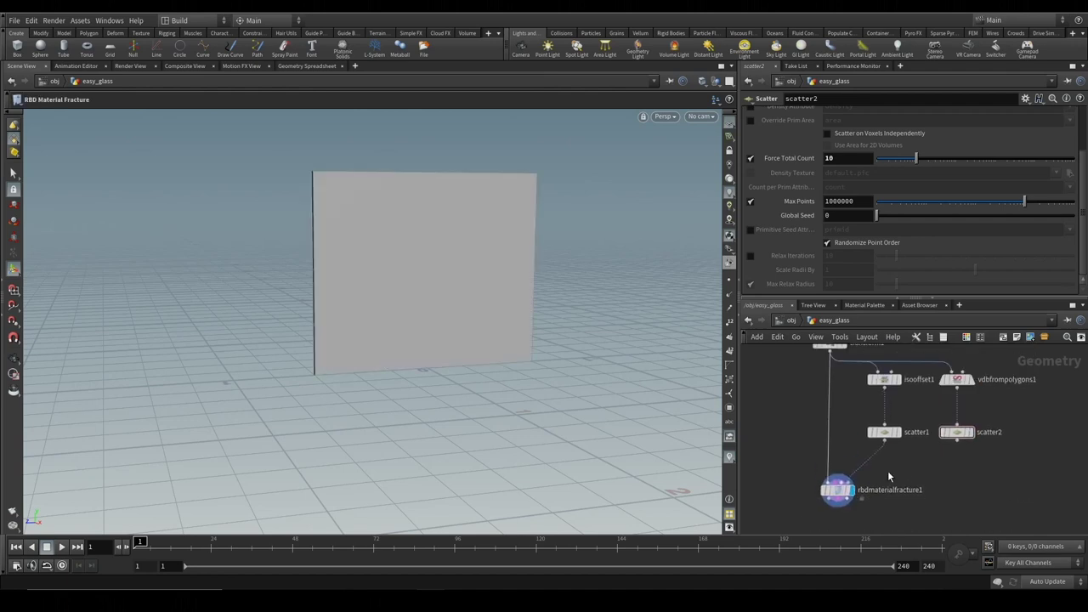
{"action": "left_click", "coordinate": [838, 491]}
{"action": "scroll", "coordinate": [861, 465], "scroll_direction": "down", "scroll_amount": 3}
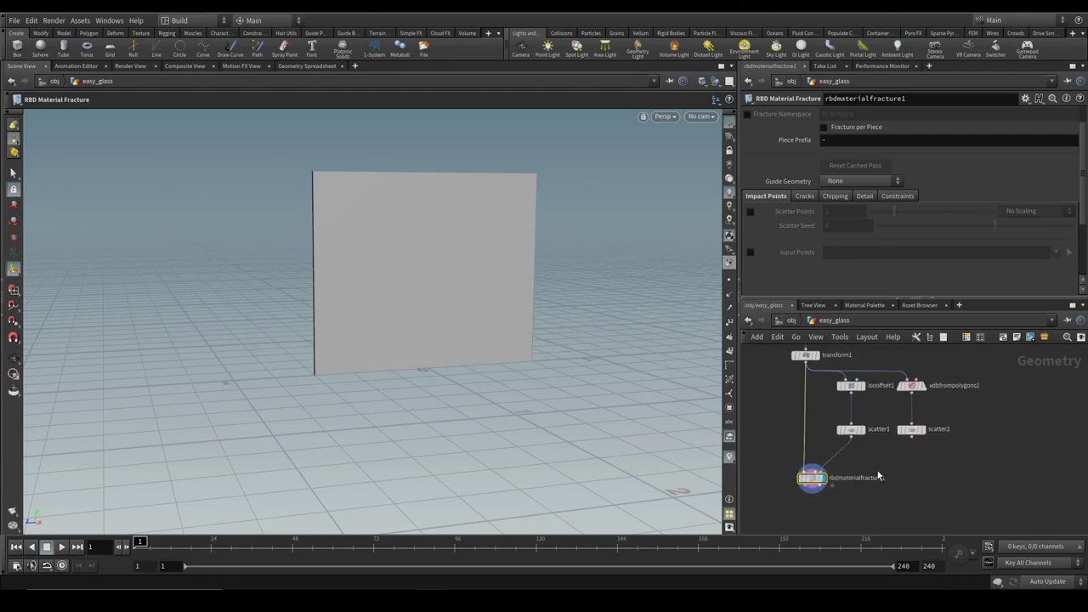
Copy rbdmaterialfracture1 as rbdmaterialfracture2, wire it from transform1 and scatter2, and place it beside the original
{"action": "key", "text": "ctrl+c"}
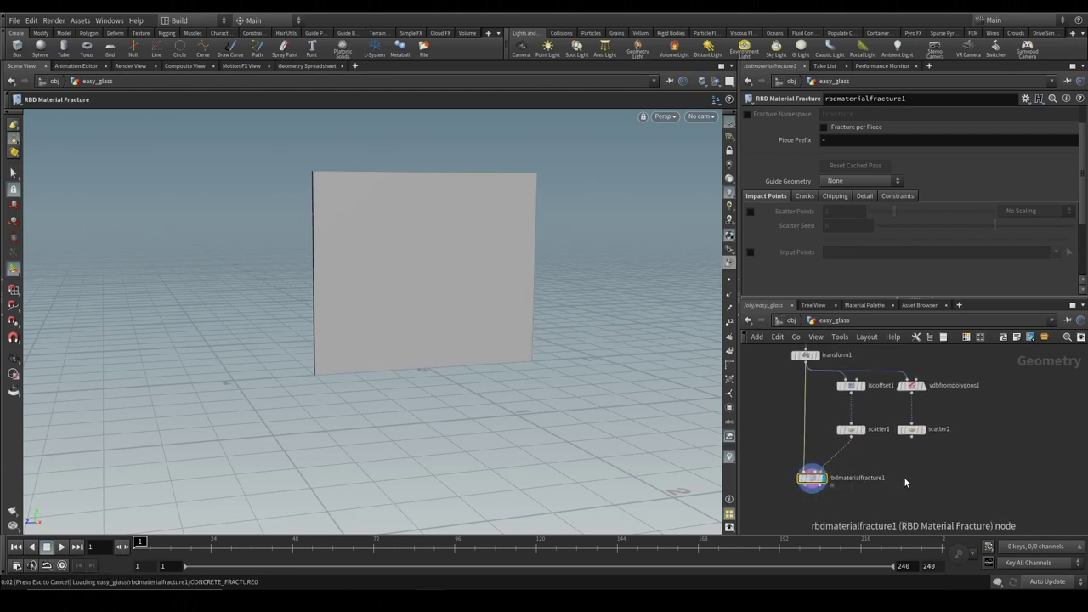
{"action": "key", "text": "ctrl+v"}
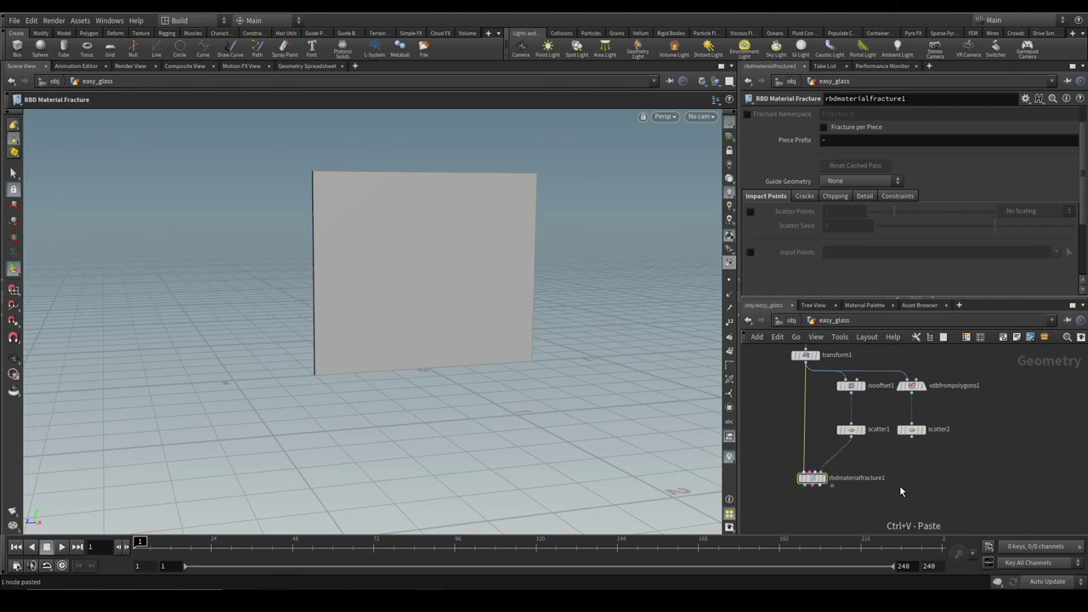
{"action": "left_click_drag", "start_coordinate": [900, 478], "coordinate": [889, 481]}
{"action": "left_click", "coordinate": [892, 470]}
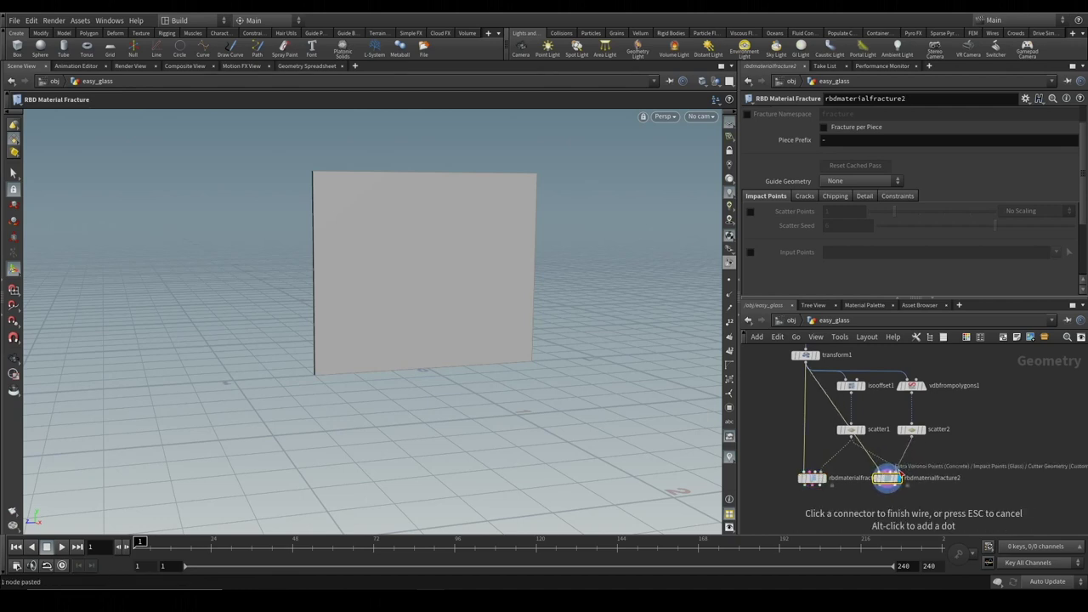
{"action": "mouse_move", "coordinate": [889, 478]}
{"action": "left_mouse_down"}
{"action": "mouse_move", "coordinate": [870, 487]}
{"action": "mouse_move", "coordinate": [884, 483]}
{"action": "left_mouse_up"}
{"action": "middle_click_drag", "start_coordinate": [965, 470], "coordinate": [1006, 460]}
{"action": "left_click_drag", "start_coordinate": [843, 476], "coordinate": [825, 475]}
{"action": "scroll", "coordinate": [987, 445], "scroll_direction": "down", "scroll_amount": 3}
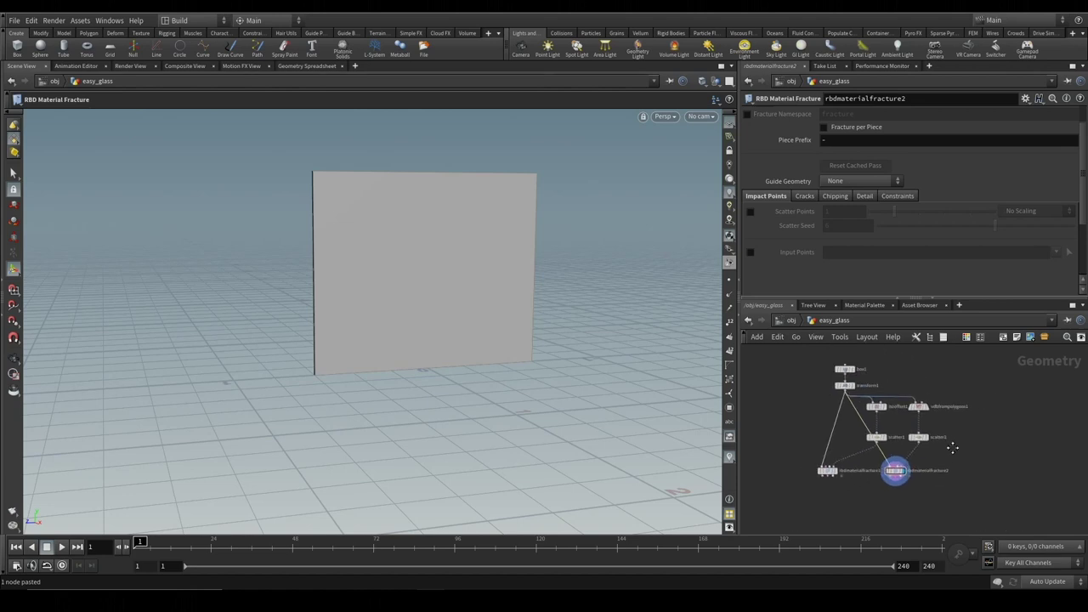
{"action": "left_click_drag", "start_coordinate": [737, 380], "coordinate": [639, 377]}
{"action": "scroll", "coordinate": [818, 473], "scroll_direction": "up", "scroll_amount": 2}
{"action": "scroll", "coordinate": [819, 473], "scroll_direction": "up", "scroll_amount": 1}
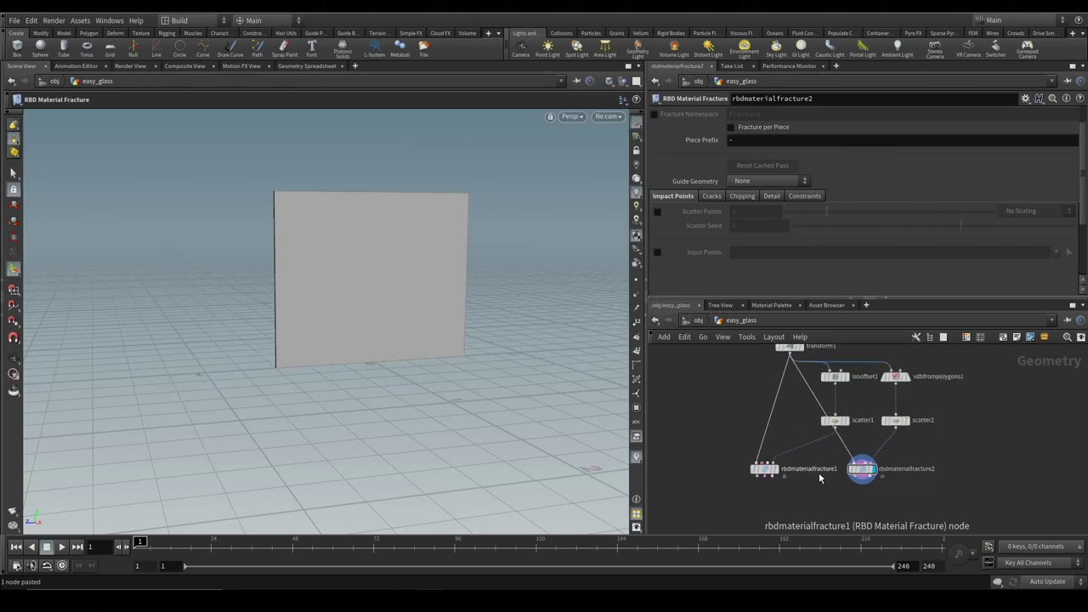
Enable Input Points on both fracture nodes and compare their radial crack patterns
{"action": "middle_click_drag", "start_coordinate": [819, 473], "coordinate": [824, 487]}
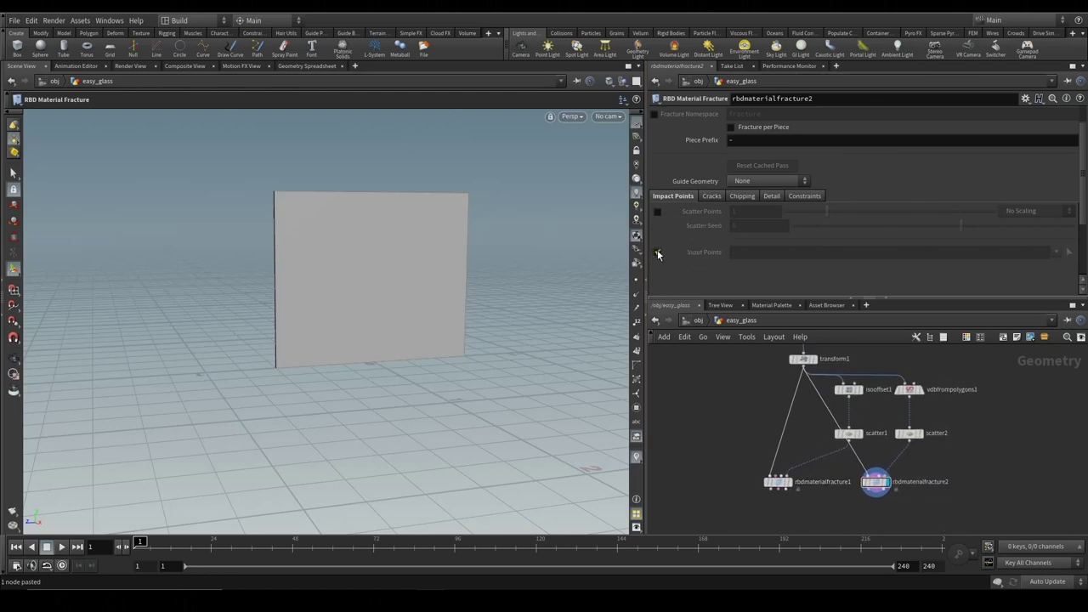
{"action": "left_click", "coordinate": [657, 253]}
{"action": "mouse_move", "coordinate": [777, 483]}
{"action": "left_click", "coordinate": [792, 468]}
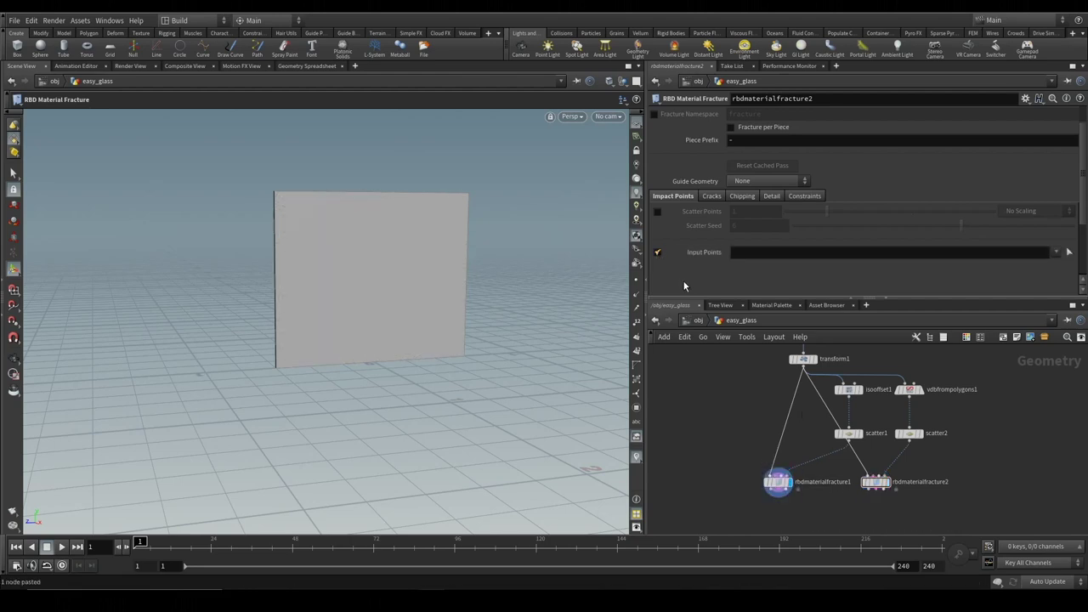
{"action": "left_click", "coordinate": [778, 483]}
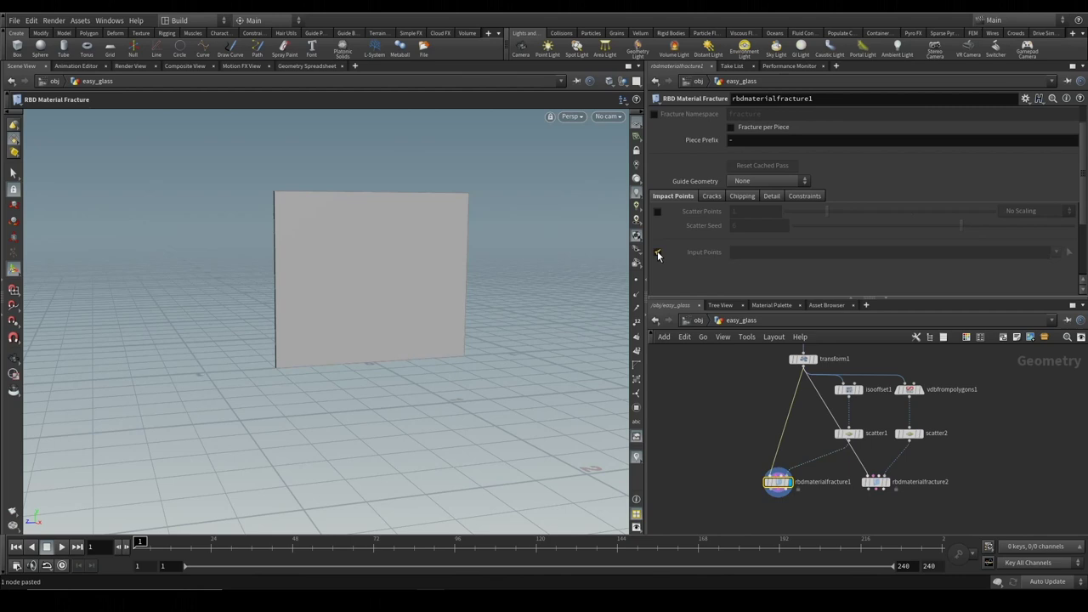
{"action": "left_click", "coordinate": [658, 252]}
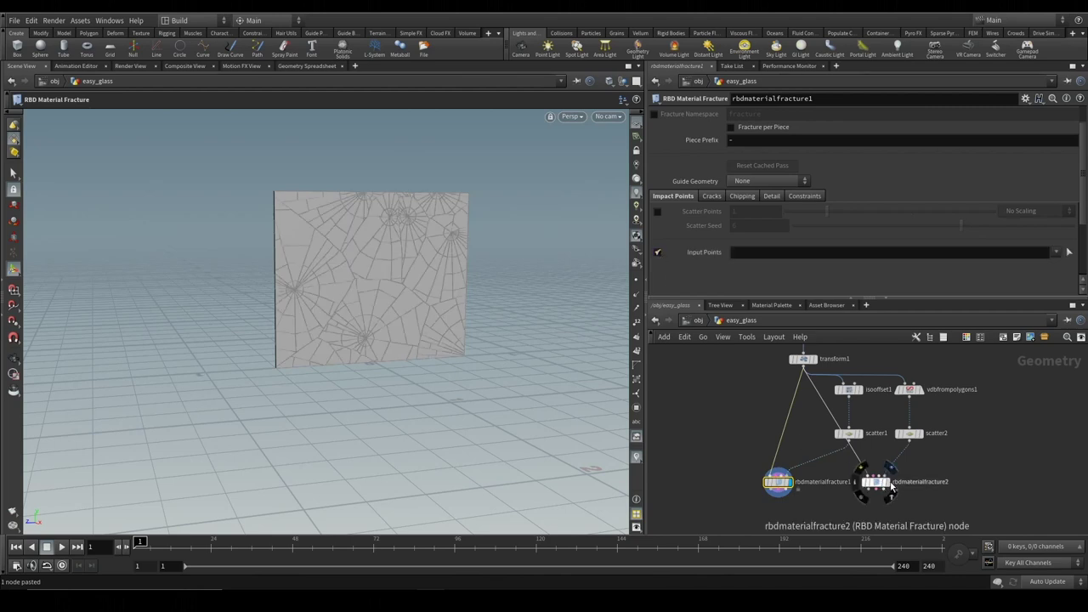
{"action": "left_click", "coordinate": [890, 485]}
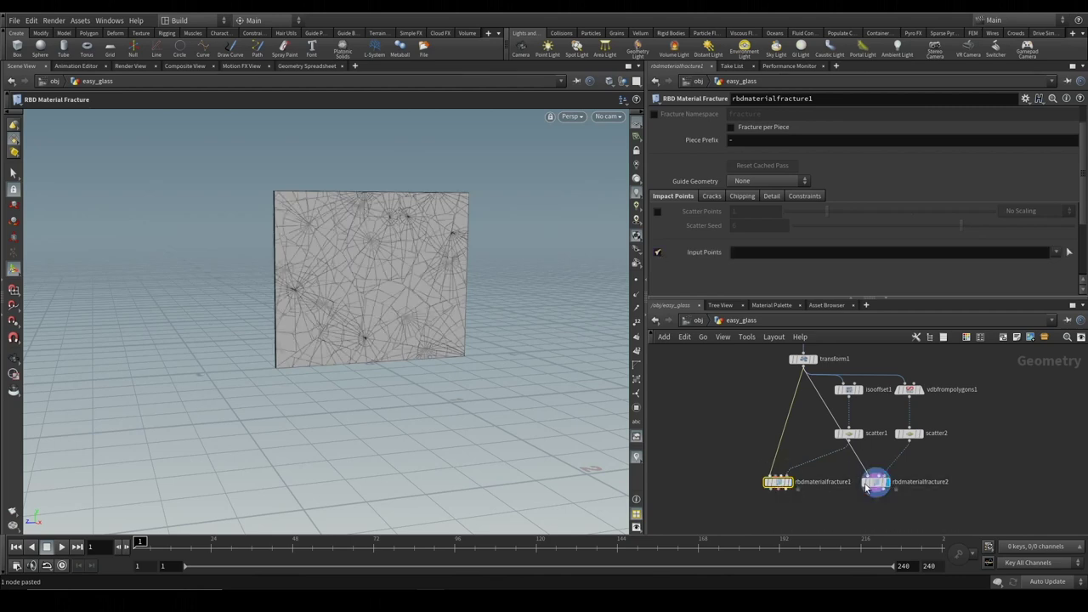
{"action": "left_click", "coordinate": [876, 482]}
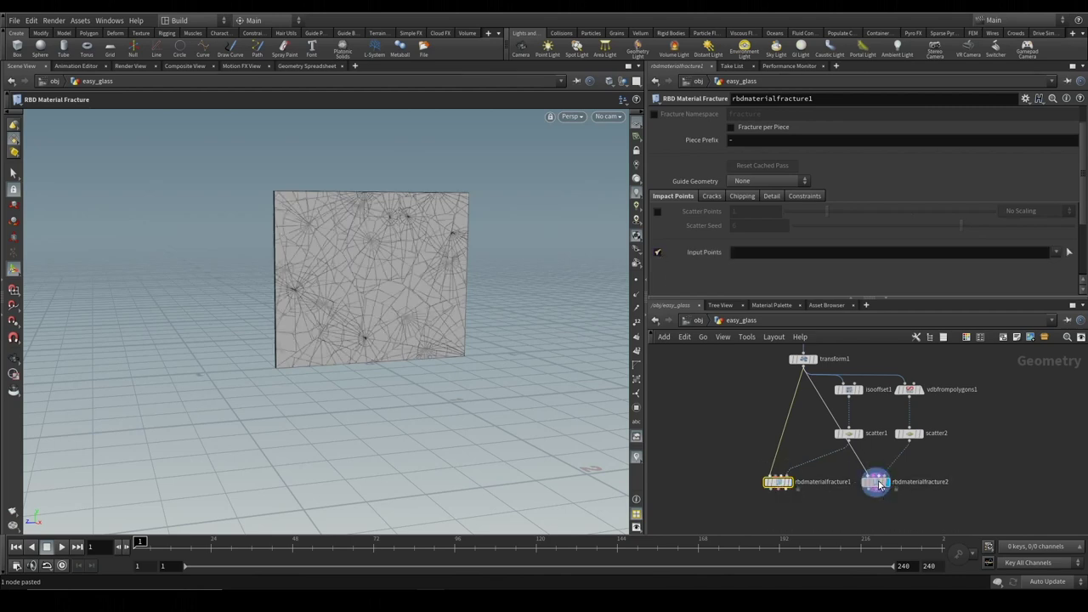
{"action": "left_click", "coordinate": [793, 485]}
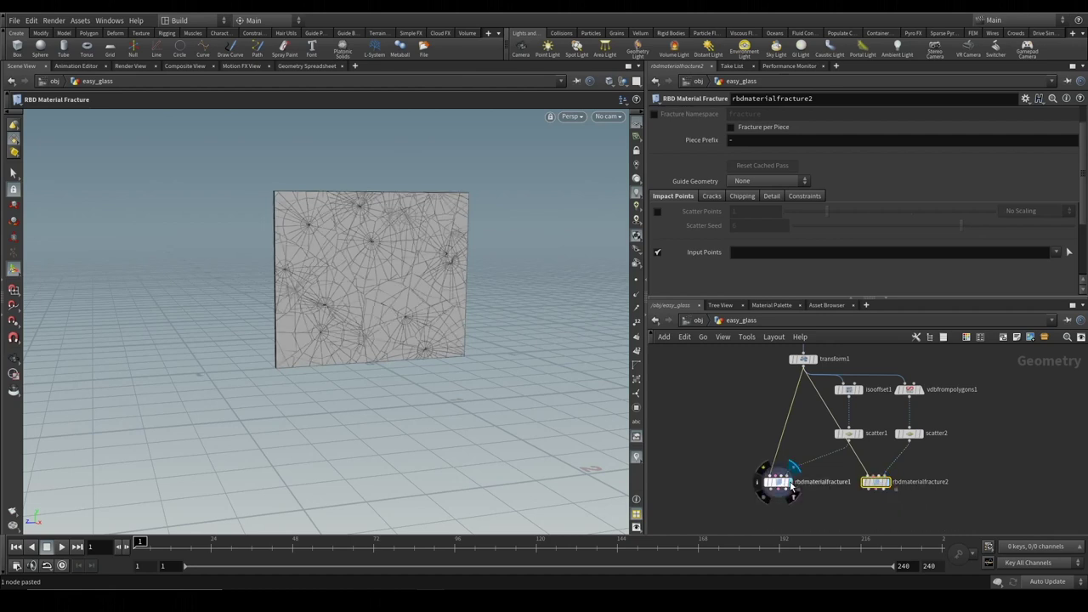
{"action": "left_click", "coordinate": [780, 484]}
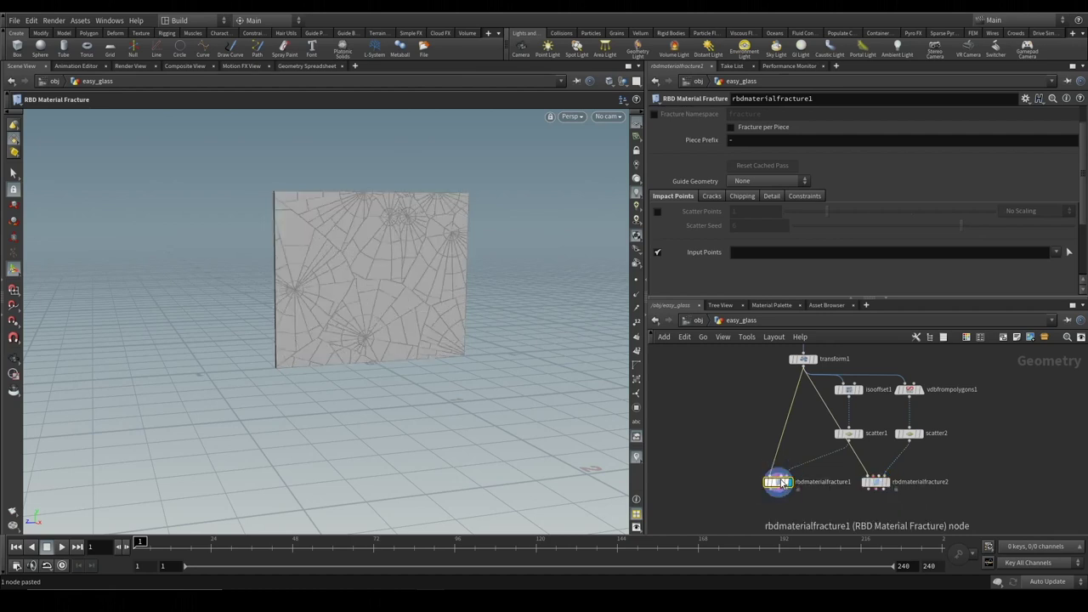
Rearrange the nodes and select the vdbfrompolygons1, scatter2 and rbdmaterialfracture2 branch
{"action": "left_click_drag", "start_coordinate": [954, 411], "coordinate": [825, 368]}
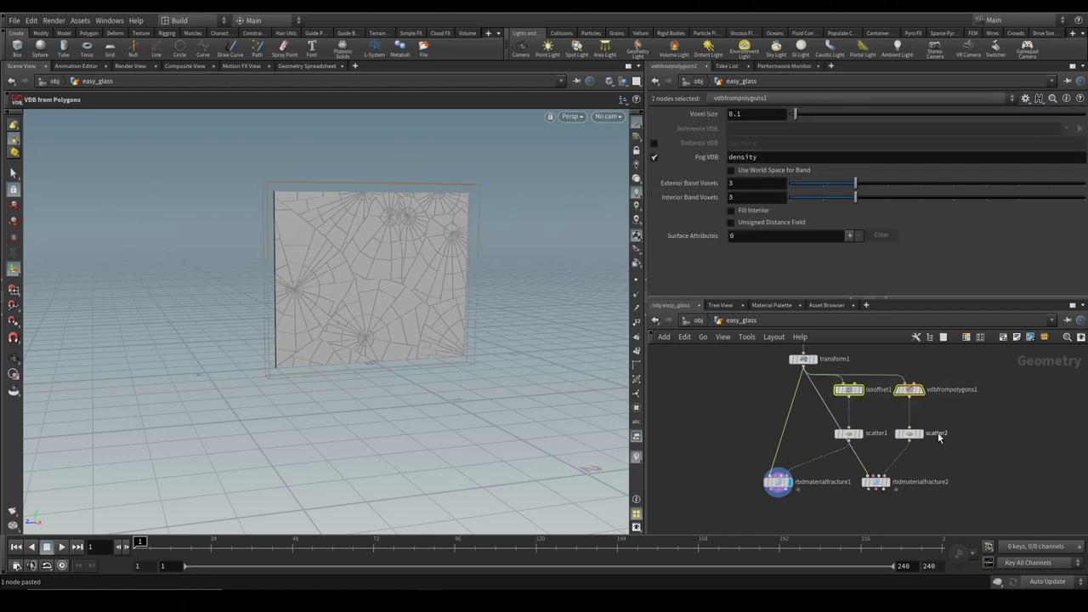
{"action": "mouse_move", "coordinate": [965, 467]}
{"action": "left_mouse_down"}
{"action": "mouse_move", "coordinate": [858, 373]}
{"action": "mouse_move", "coordinate": [807, 464]}
{"action": "left_mouse_up"}
{"action": "left_click_drag", "start_coordinate": [837, 406], "coordinate": [821, 411]}
{"action": "left_click", "coordinate": [959, 489]}
{"action": "left_click_drag", "start_coordinate": [864, 502], "coordinate": [897, 508]}
{"action": "left_click_drag", "start_coordinate": [955, 523], "coordinate": [853, 372]}
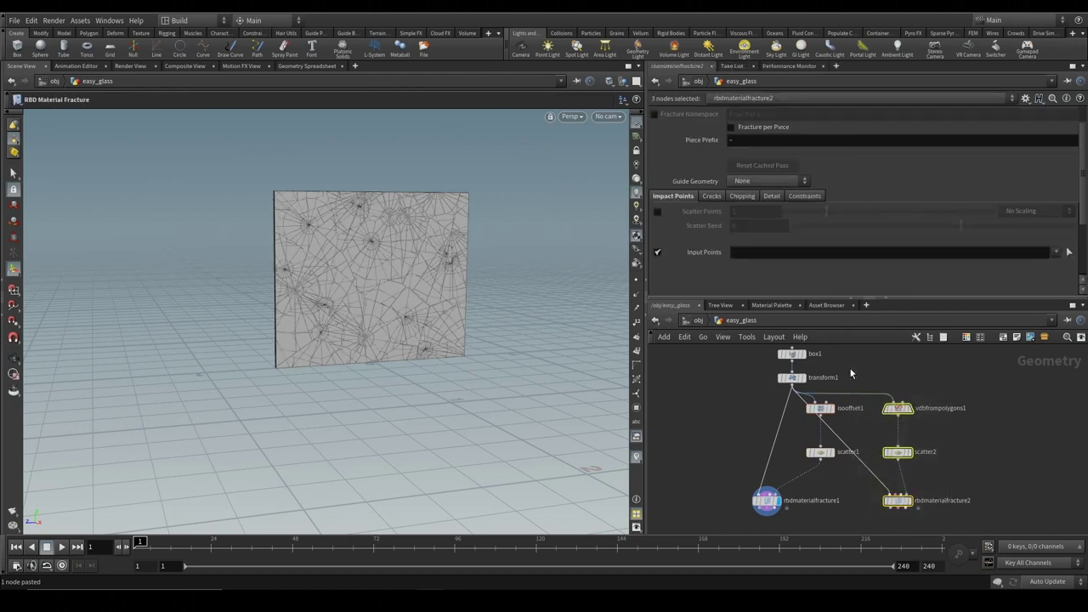
{"action": "left_click_drag", "start_coordinate": [766, 501], "coordinate": [802, 500]}
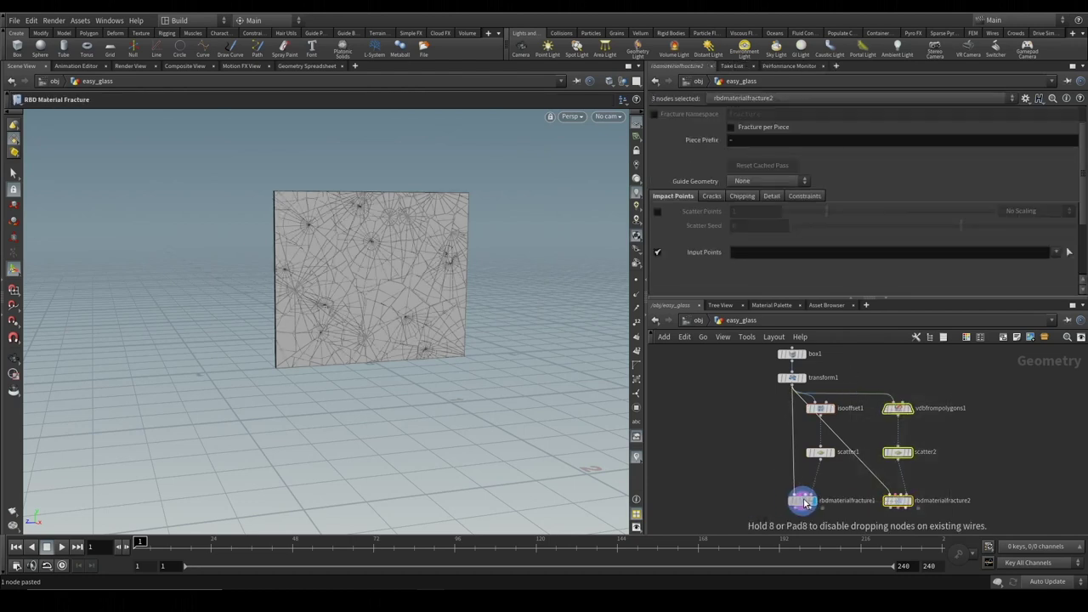
{"action": "middle_click_drag", "start_coordinate": [846, 522], "coordinate": [843, 485]}
{"action": "left_click_drag", "start_coordinate": [842, 351], "coordinate": [739, 411]}
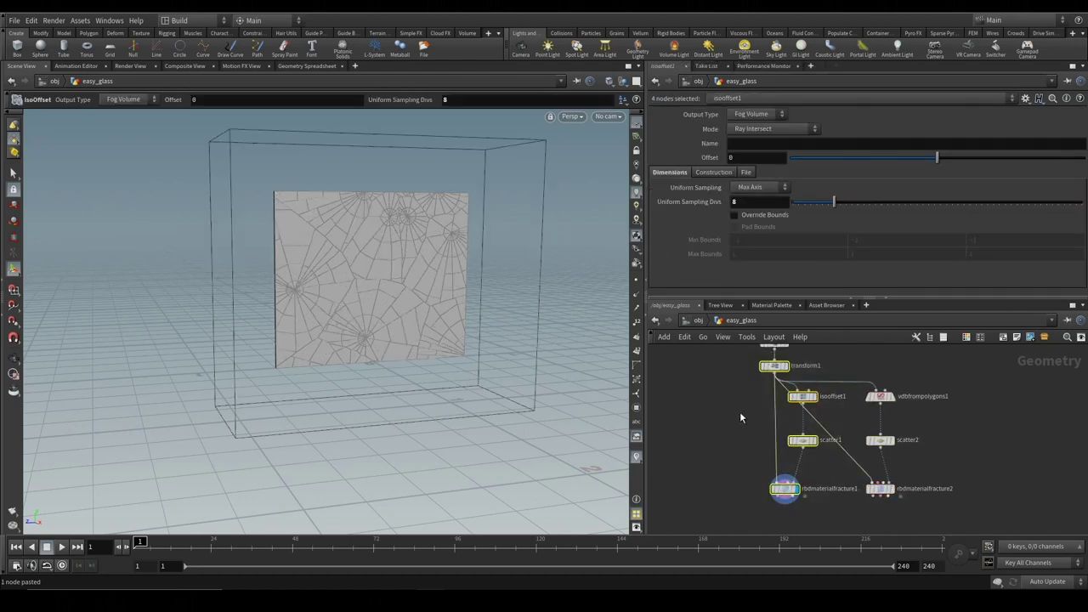
{"action": "left_click_drag", "start_coordinate": [935, 525], "coordinate": [839, 369]}
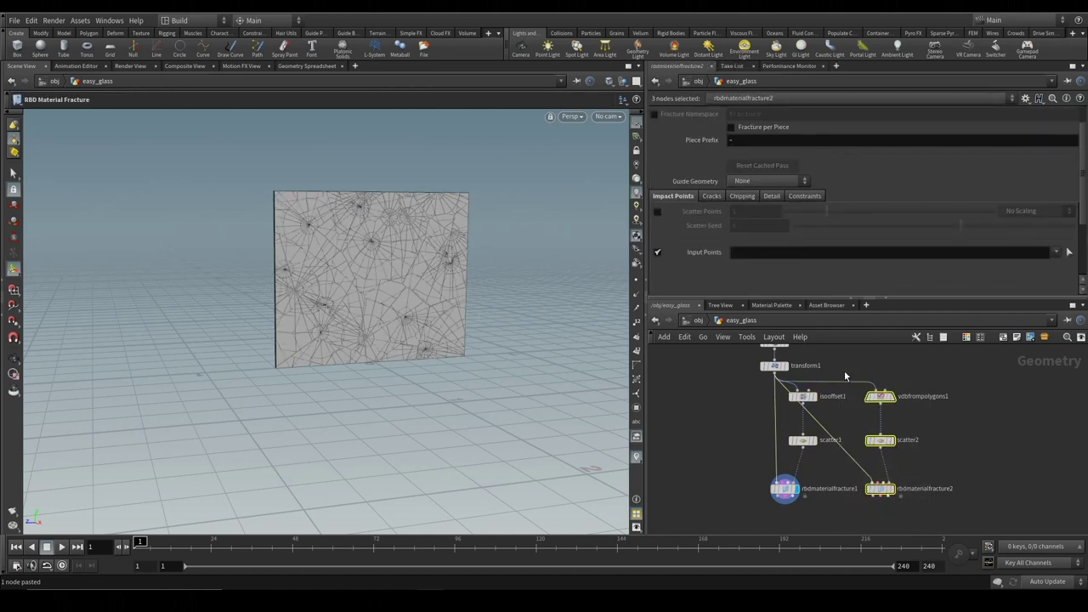
Delete the second fracture branch and stack scatter1 and rbdmaterialfracture1 under isooffset1
{"action": "key", "text": "Delete"}
{"action": "key", "text": "h"}
{"action": "left_click_drag", "start_coordinate": [836, 493], "coordinate": [860, 441]}
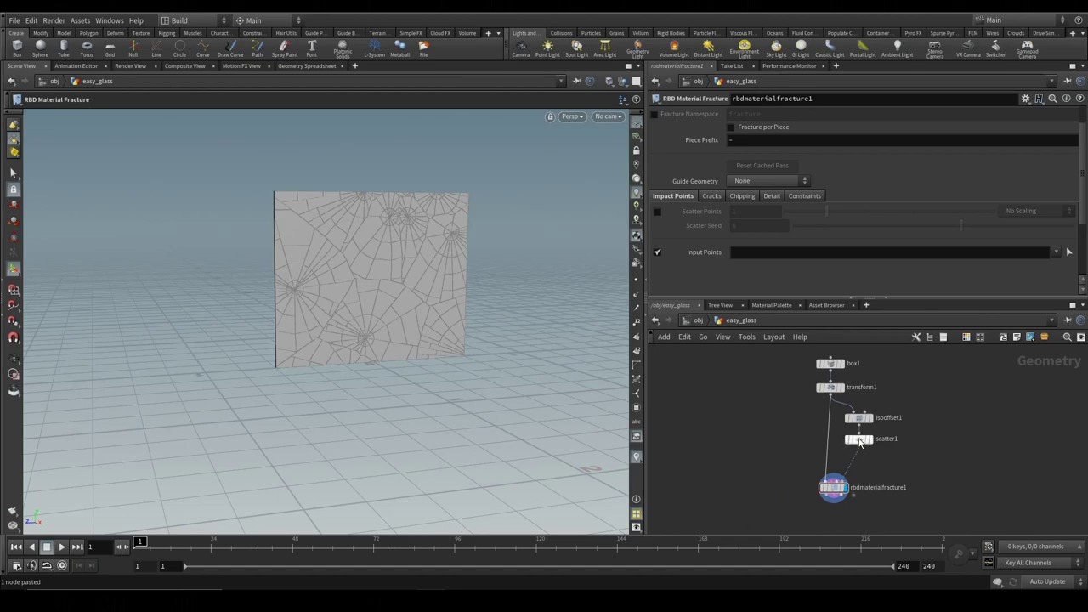
{"action": "left_click_drag", "start_coordinate": [835, 495], "coordinate": [842, 474]}
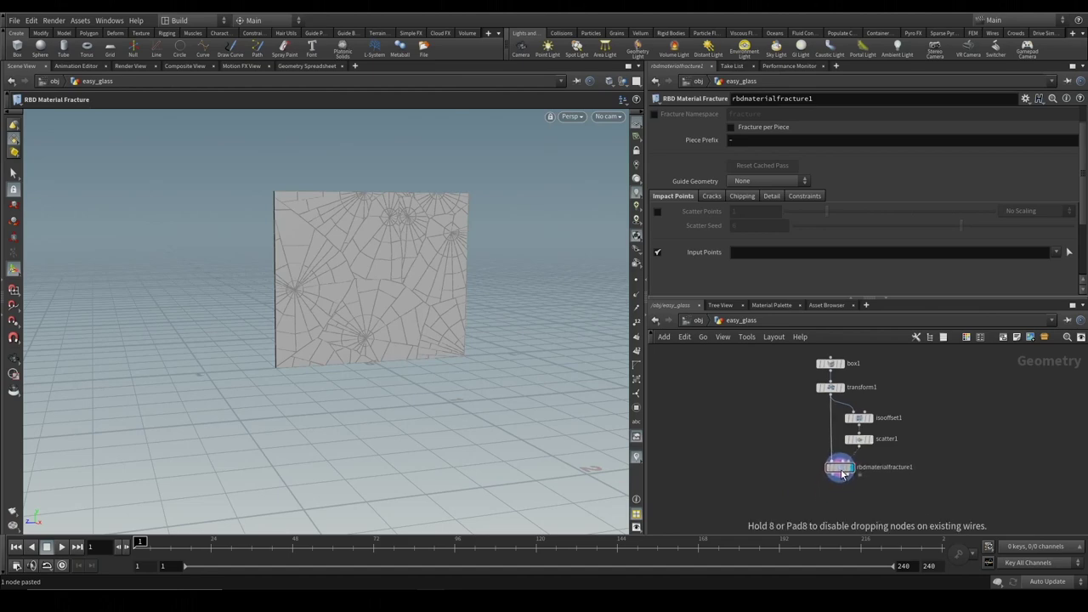
{"action": "key", "text": "Escape"}
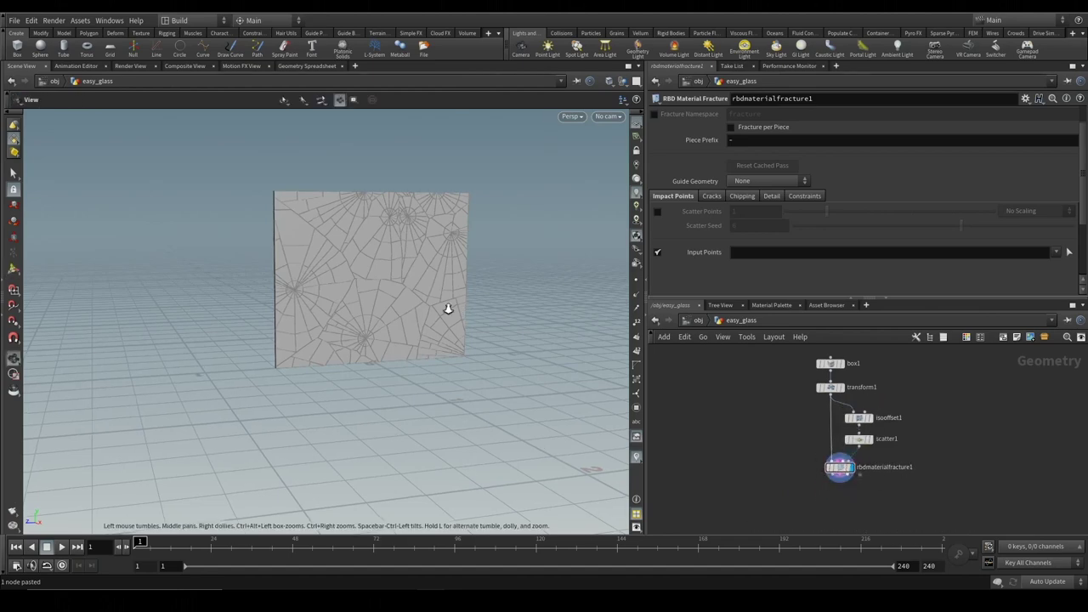
{"action": "left_click_drag", "start_coordinate": [417, 294], "coordinate": [442, 318]}
{"action": "left_click", "coordinate": [840, 467]}
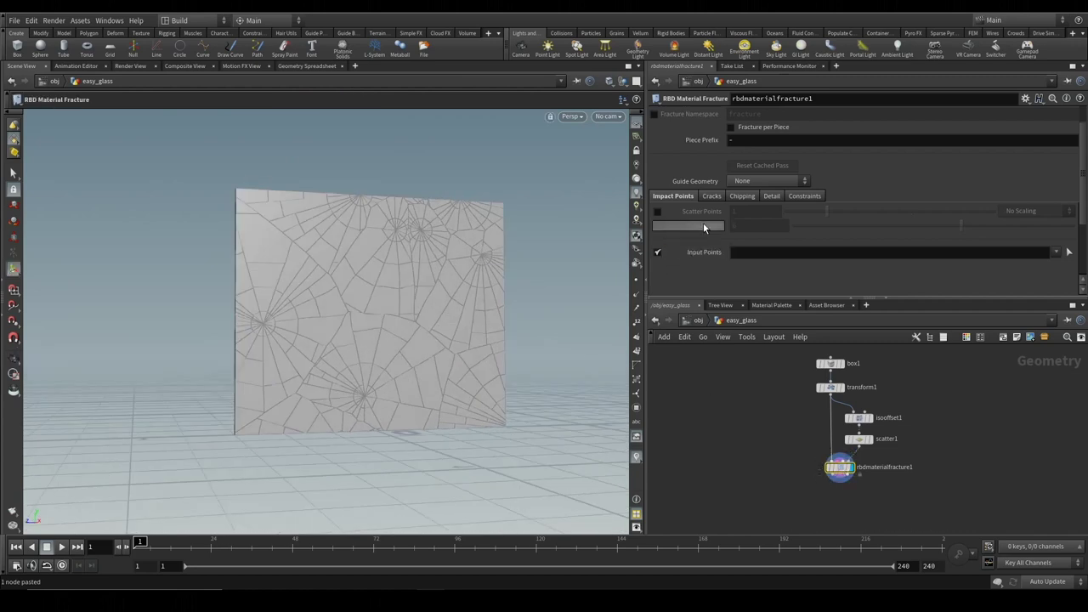
Set Radial Crack Number to 19 and Number Variance to 2
{"action": "left_click", "coordinate": [712, 197]}
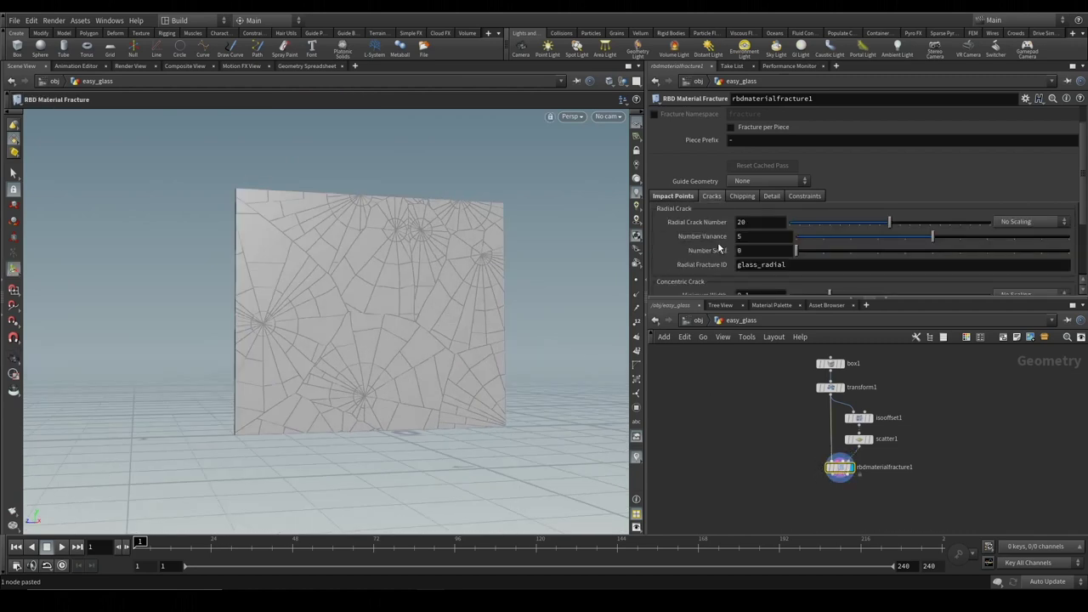
{"action": "left_click", "coordinate": [825, 224]}
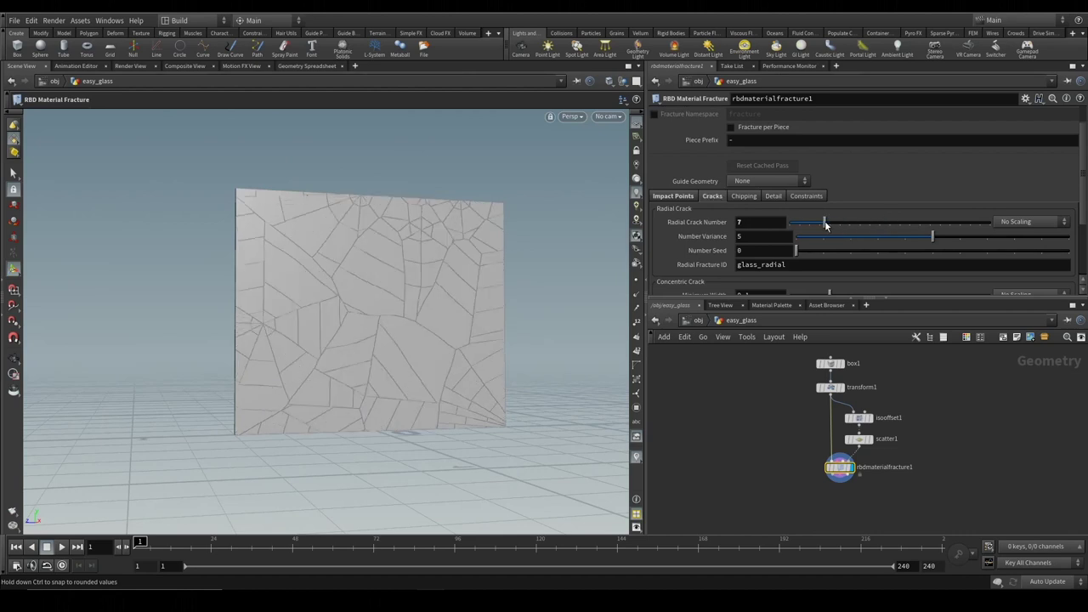
{"action": "left_click_drag", "start_coordinate": [899, 223], "coordinate": [923, 223]}
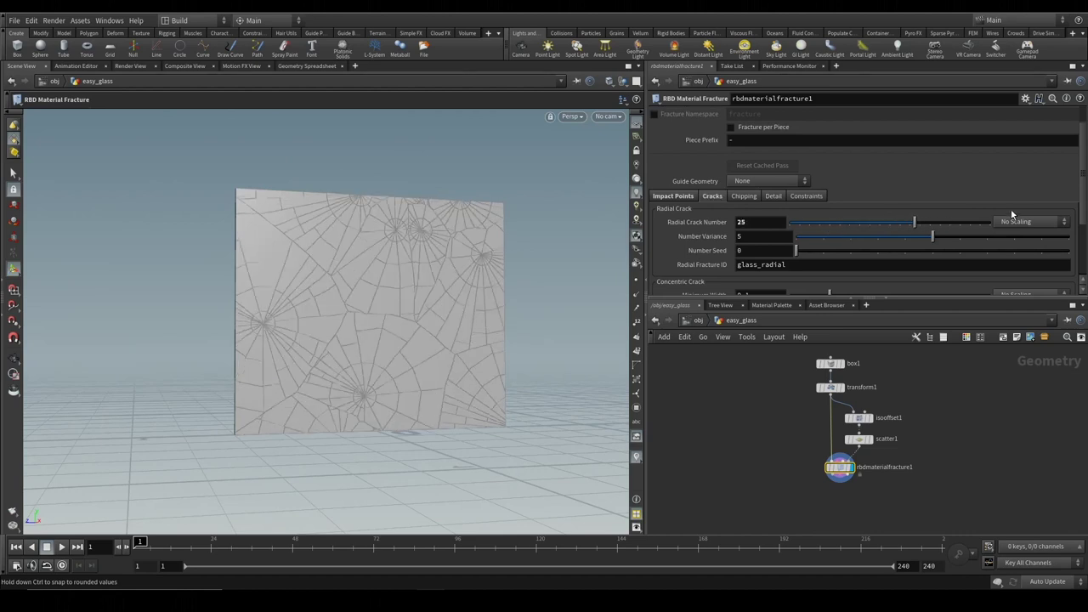
{"action": "left_click", "coordinate": [985, 223]}
{"action": "mouse_move", "coordinate": [907, 223]}
{"action": "left_mouse_down"}
{"action": "mouse_move", "coordinate": [870, 222]}
{"action": "mouse_move", "coordinate": [885, 222]}
{"action": "left_mouse_up"}
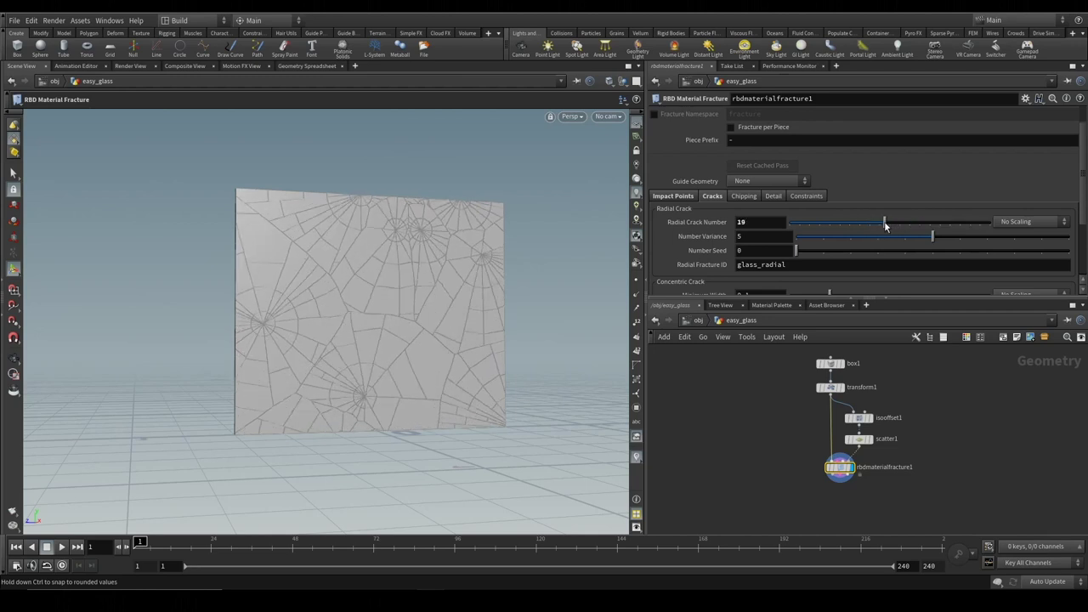
{"action": "left_click", "coordinate": [1011, 238]}
{"action": "left_click", "coordinate": [835, 238]}
{"action": "left_click", "coordinate": [863, 242]}
{"action": "left_click", "coordinate": [841, 244]}
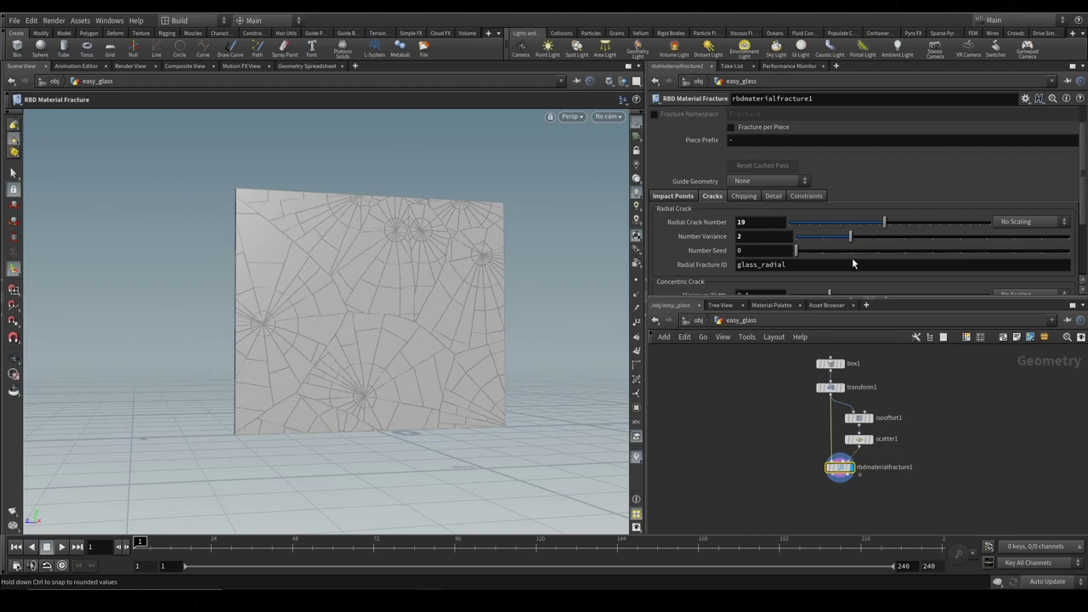
Set the crack Number Seed to 4 and adjust the concentric Minimum Width
{"action": "scroll", "coordinate": [851, 258], "scroll_direction": "down", "scroll_amount": 1}
{"action": "scroll", "coordinate": [800, 267], "scroll_direction": "down", "scroll_amount": 2}
{"action": "left_click", "coordinate": [891, 210]}
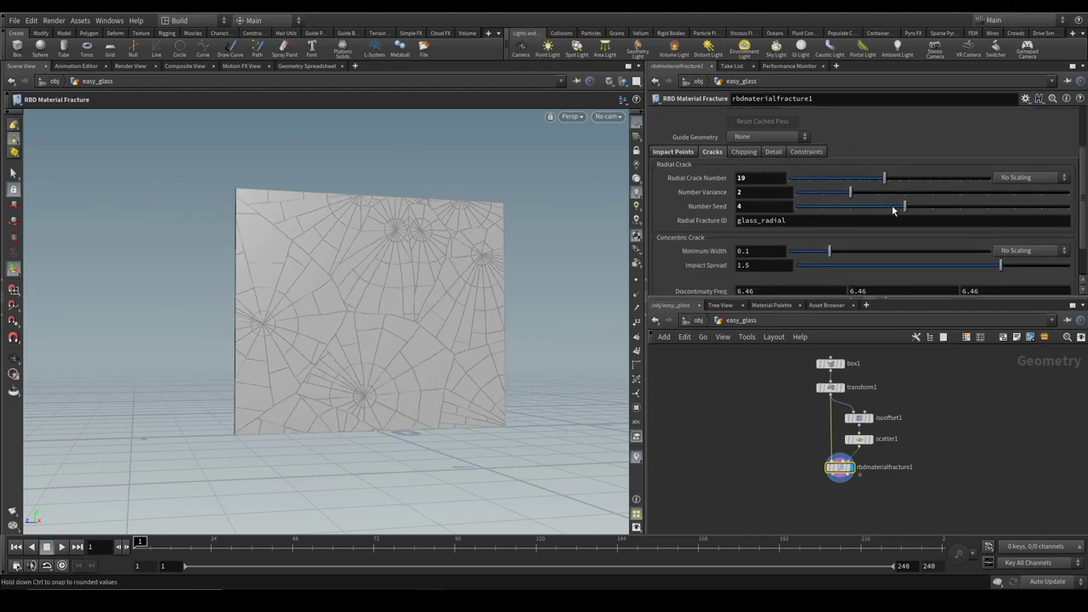
{"action": "scroll", "coordinate": [845, 243], "scroll_direction": "down", "scroll_amount": 1}
{"action": "left_click_drag", "start_coordinate": [812, 238], "coordinate": [800, 240]}
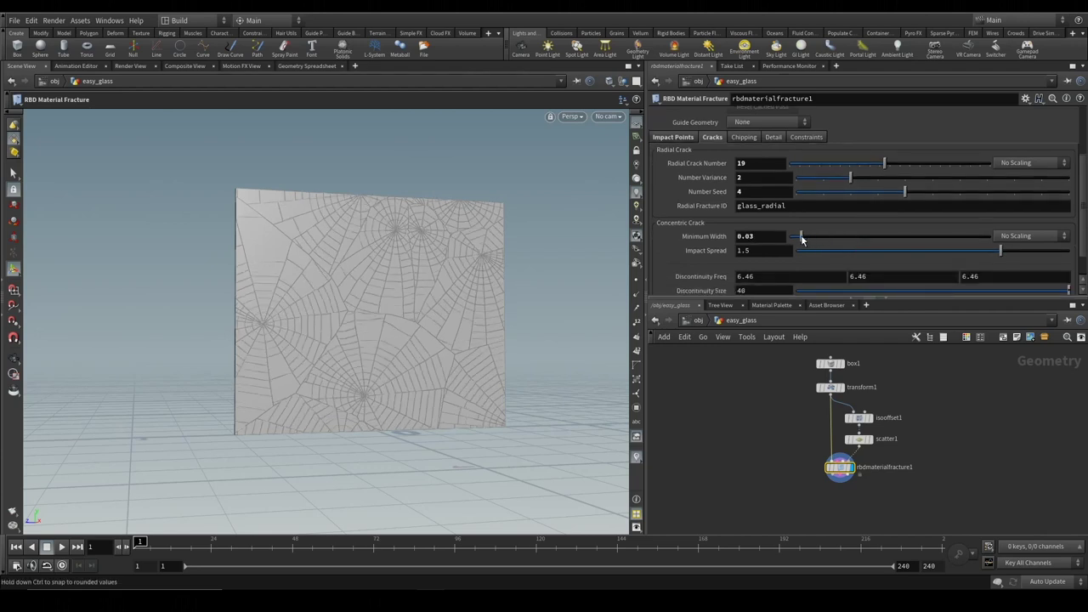
{"action": "left_click_drag", "start_coordinate": [896, 239], "coordinate": [903, 239]}
Set concentric Minimum Width to 0.085 and reduce Impact Spread to 0.399
{"action": "left_click", "coordinate": [980, 238]}
{"action": "left_click", "coordinate": [823, 241]}
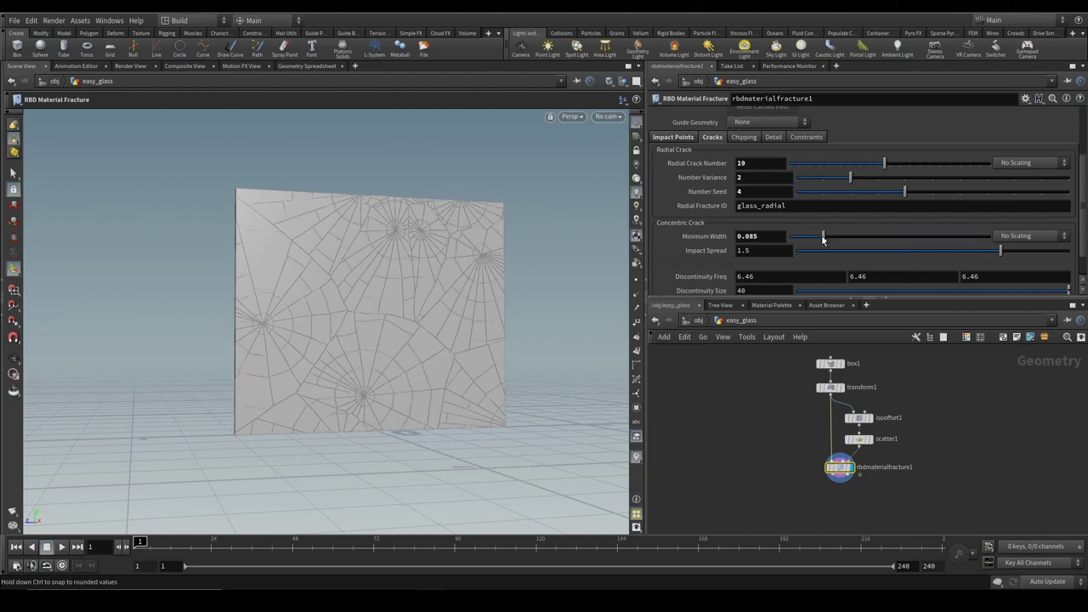
{"action": "mouse_move", "coordinate": [836, 250]}
{"action": "left_mouse_down"}
{"action": "mouse_move", "coordinate": [953, 253]}
{"action": "mouse_move", "coordinate": [865, 253]}
{"action": "left_mouse_up"}
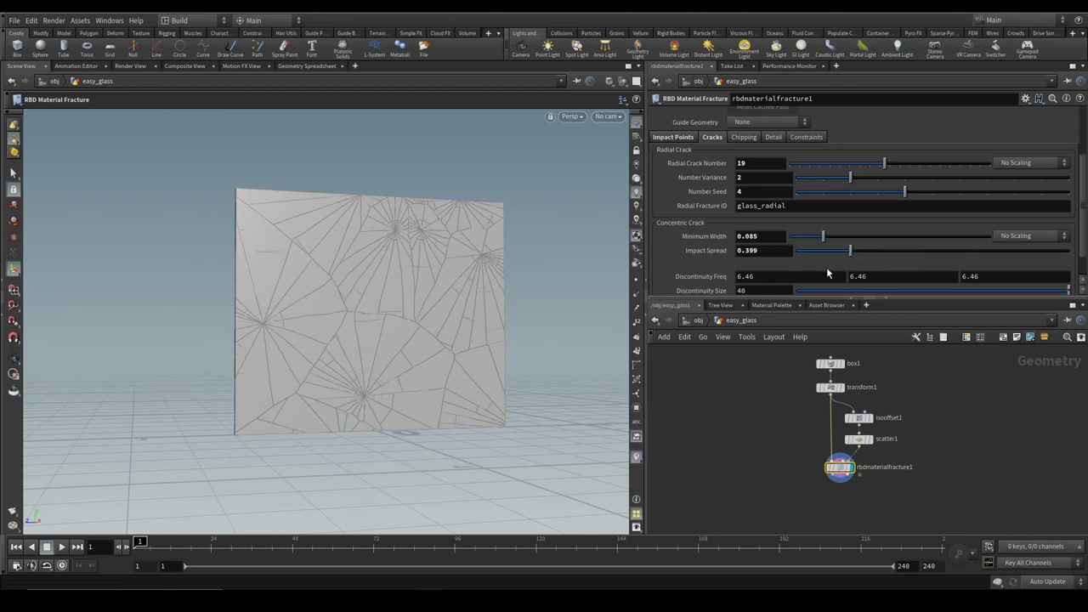
{"action": "scroll", "coordinate": [825, 267], "scroll_direction": "down", "scroll_amount": 2}
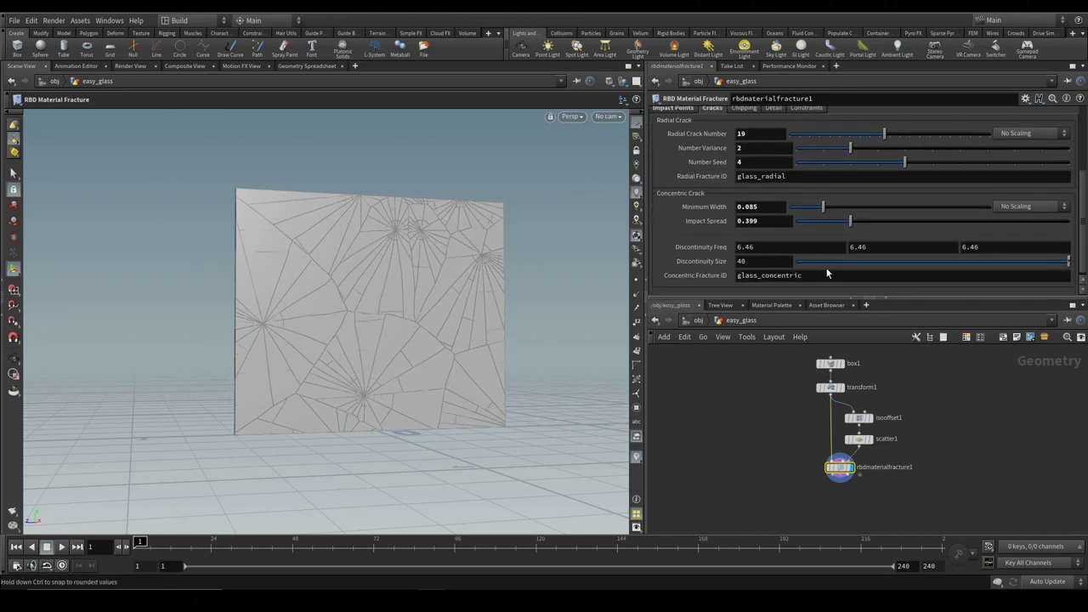
Set Discontinuity Freq to 5.36 with the value ladder and Discontinuity Size to 40
{"action": "middle_click", "coordinate": [706, 244]}
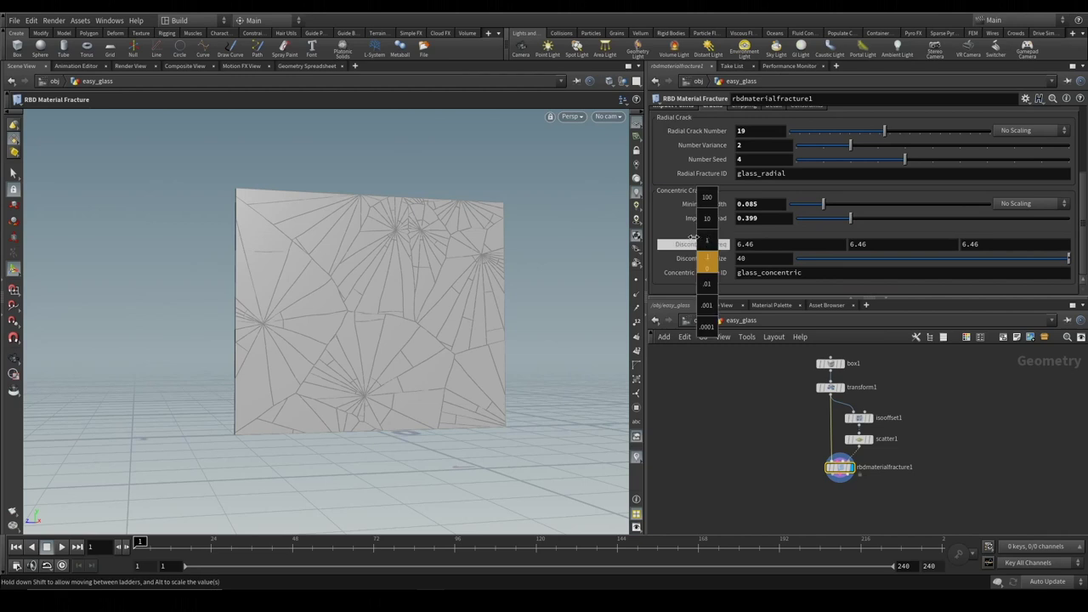
{"action": "mouse_move", "coordinate": [687, 240]}
{"action": "middle_mouse_down"}
{"action": "mouse_move", "coordinate": [559, 252]}
{"action": "mouse_move", "coordinate": [651, 246]}
{"action": "middle_mouse_up"}
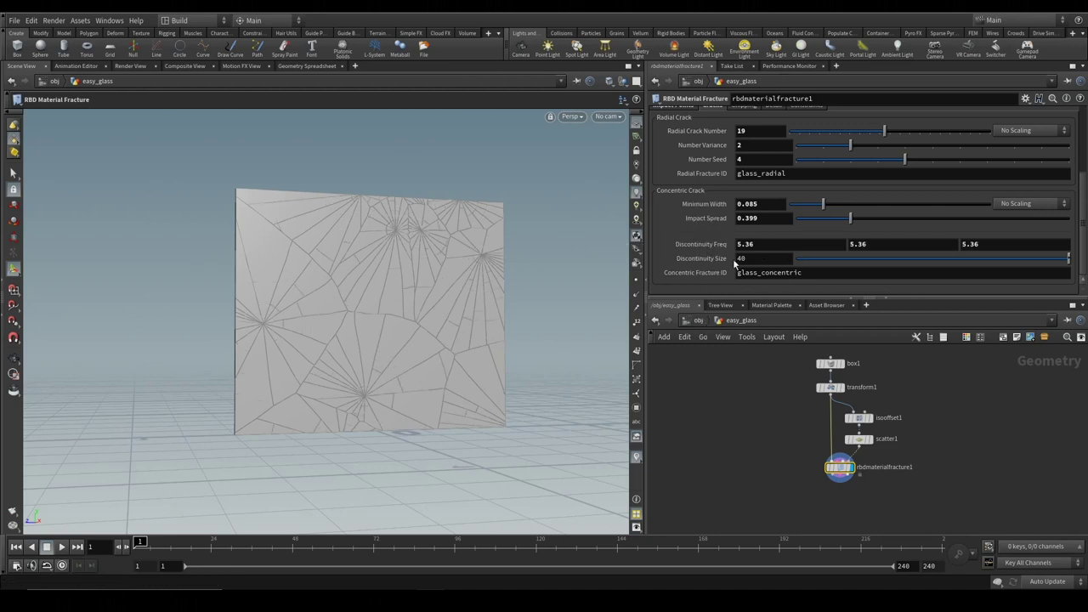
{"action": "middle_click", "coordinate": [719, 259]}
{"action": "middle_click_drag", "start_coordinate": [719, 259], "coordinate": [718, 240]}
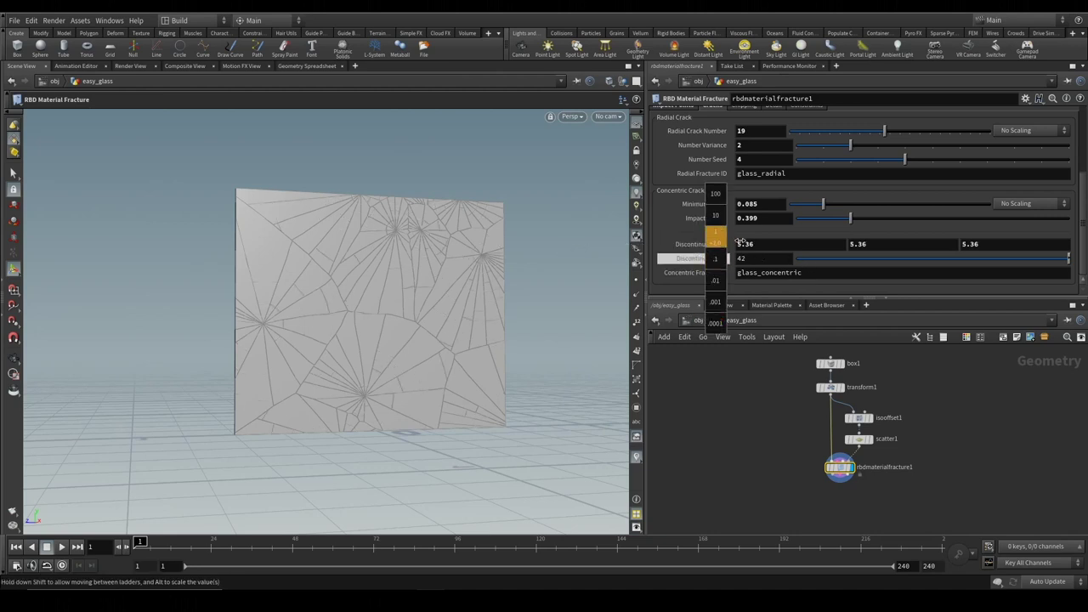
{"action": "middle_click_drag", "start_coordinate": [808, 235], "coordinate": [862, 236]}
{"action": "middle_click_drag", "start_coordinate": [742, 238], "coordinate": [668, 244]}
{"action": "middle_click_drag", "start_coordinate": [606, 248], "coordinate": [554, 254]}
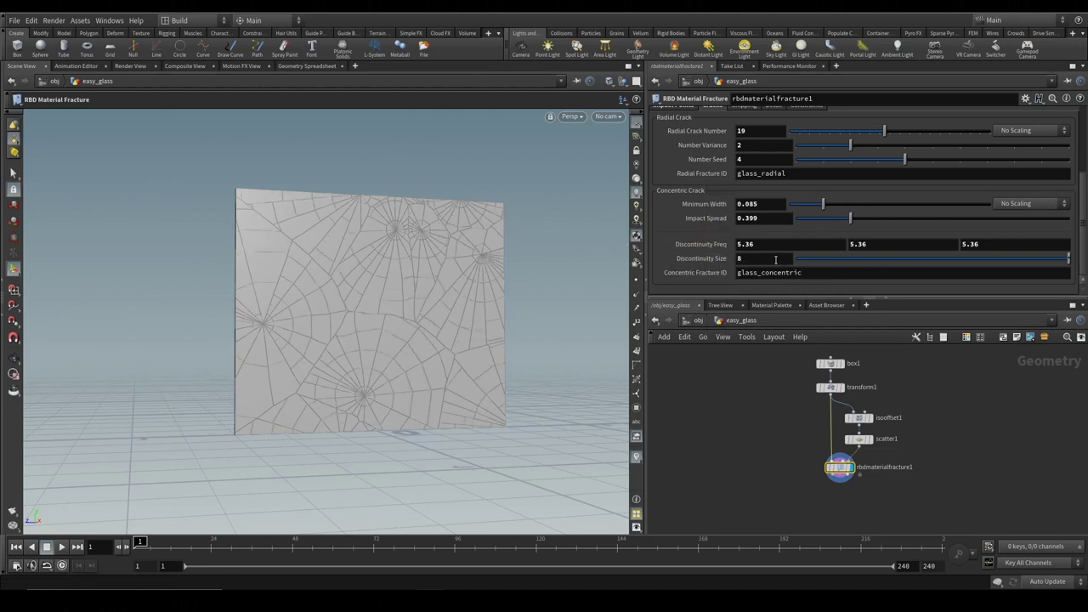
{"action": "type", "text": "0"}
{"action": "key", "text": "Return"}
Pan the network and bring up the fracture node's Chipping settings
{"action": "middle_click_drag", "start_coordinate": [790, 466], "coordinate": [792, 420]}
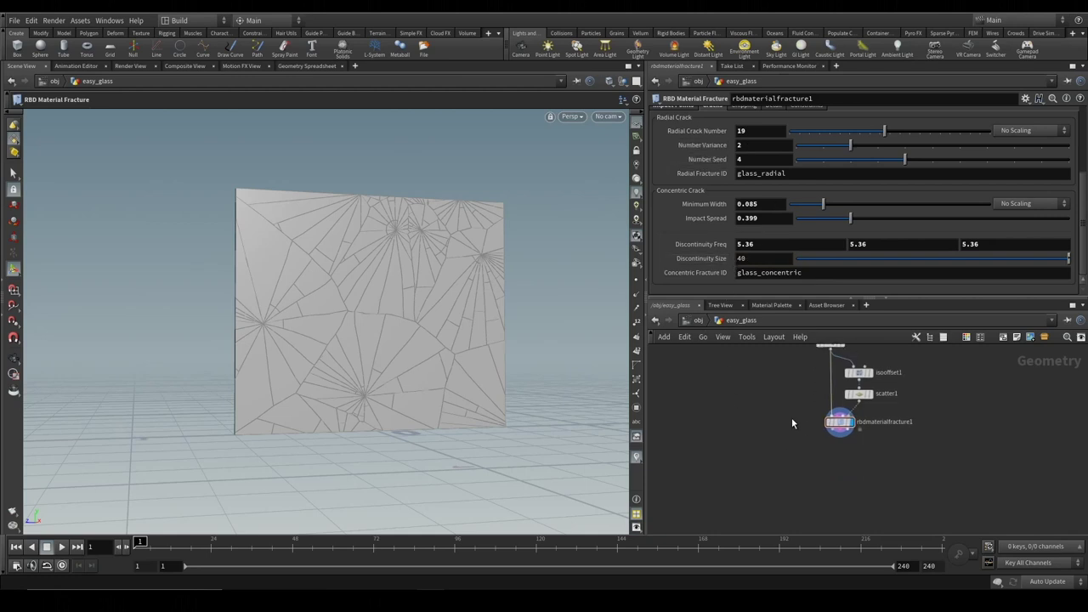
{"action": "scroll", "coordinate": [708, 221], "scroll_direction": "up", "scroll_amount": 2}
{"action": "scroll", "coordinate": [723, 196], "scroll_direction": "up", "scroll_amount": 1}
{"action": "left_click", "coordinate": [742, 164]}
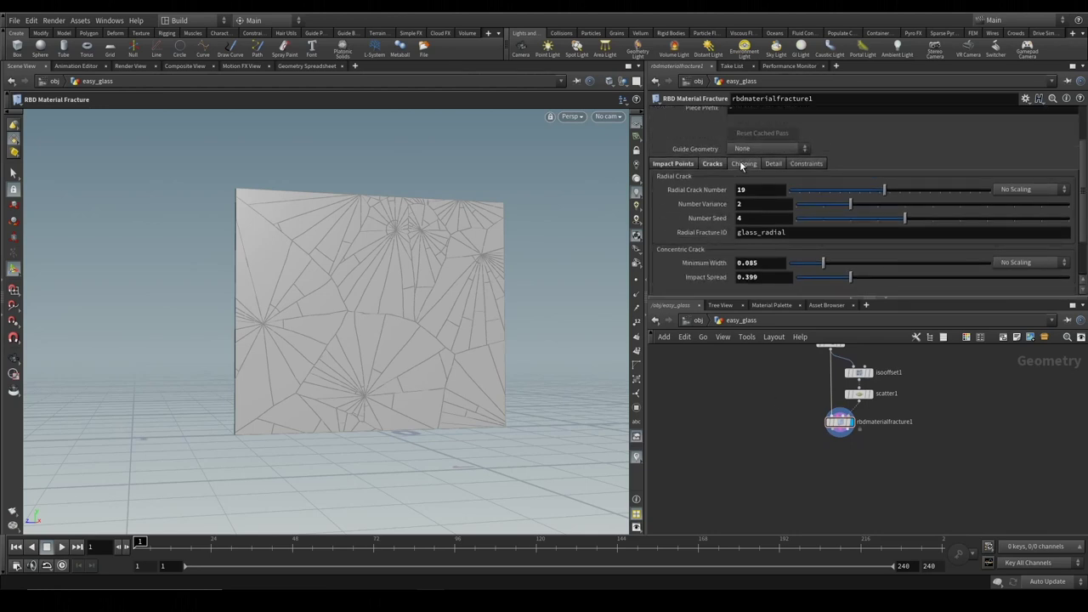
Enable chipping on rbdmaterialfracture1, toggling it to compare the crack edges
{"action": "left_click", "coordinate": [737, 178]}
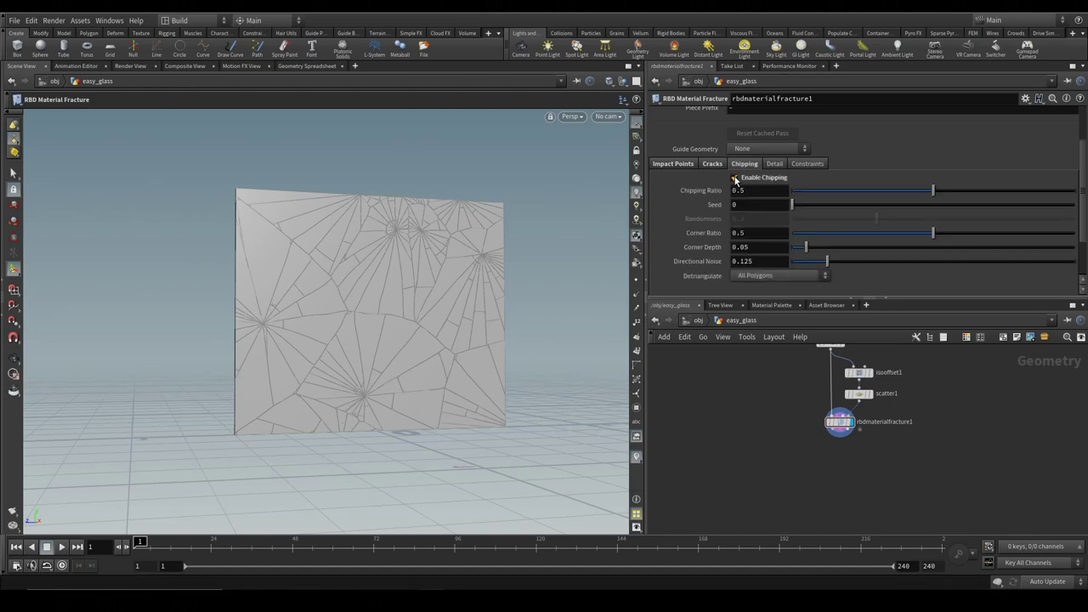
{"action": "key", "text": "Escape"}
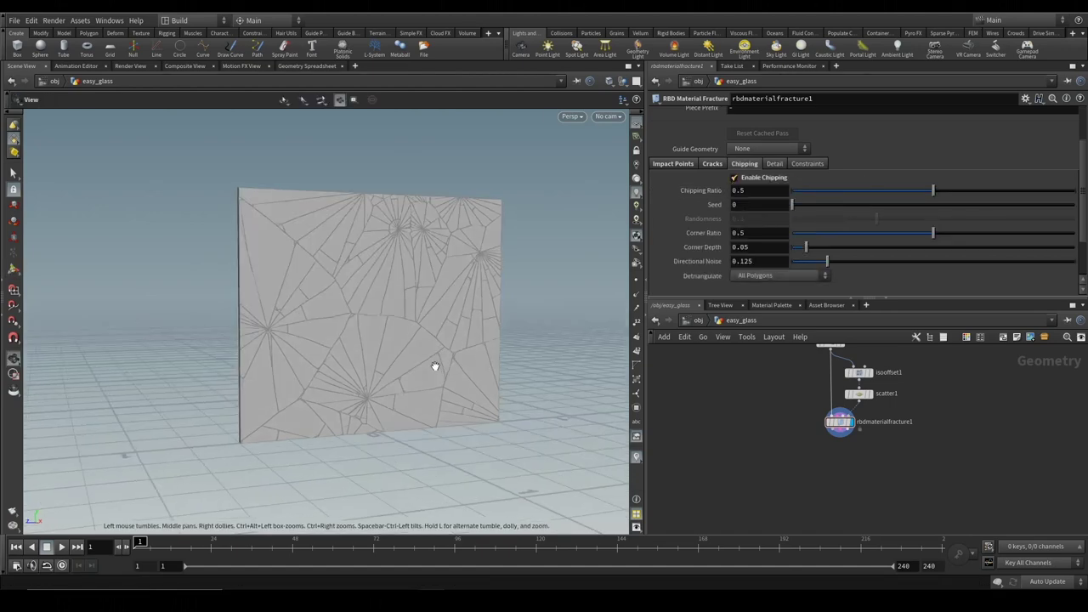
{"action": "scroll", "coordinate": [467, 389], "scroll_direction": "up", "scroll_amount": 3}
{"action": "scroll", "coordinate": [467, 389], "scroll_direction": "up", "scroll_amount": 5}
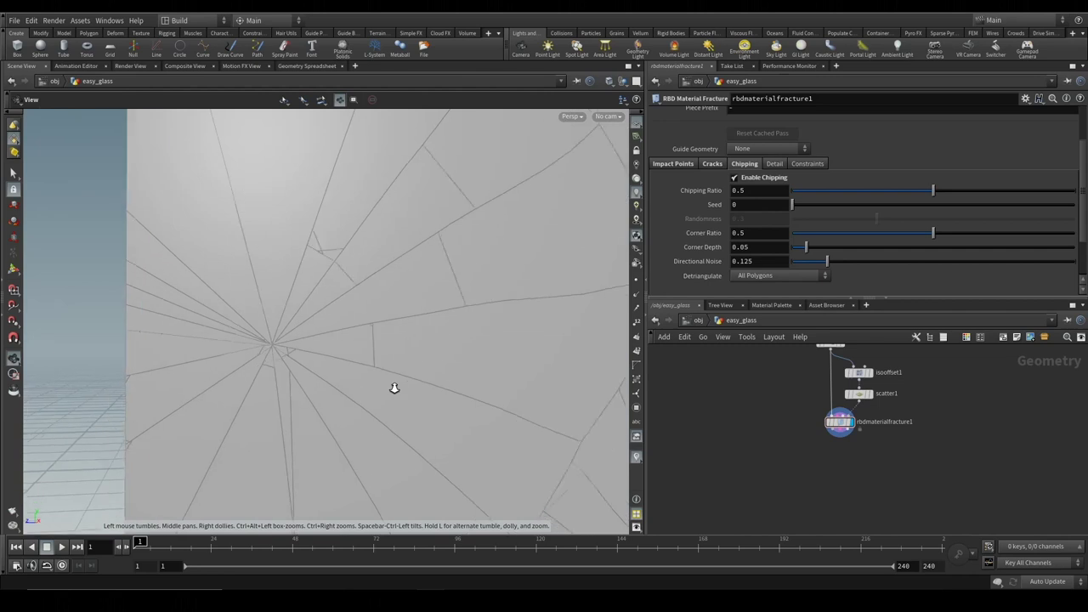
{"action": "key", "text": "Return"}
{"action": "left_click", "coordinate": [735, 178]}
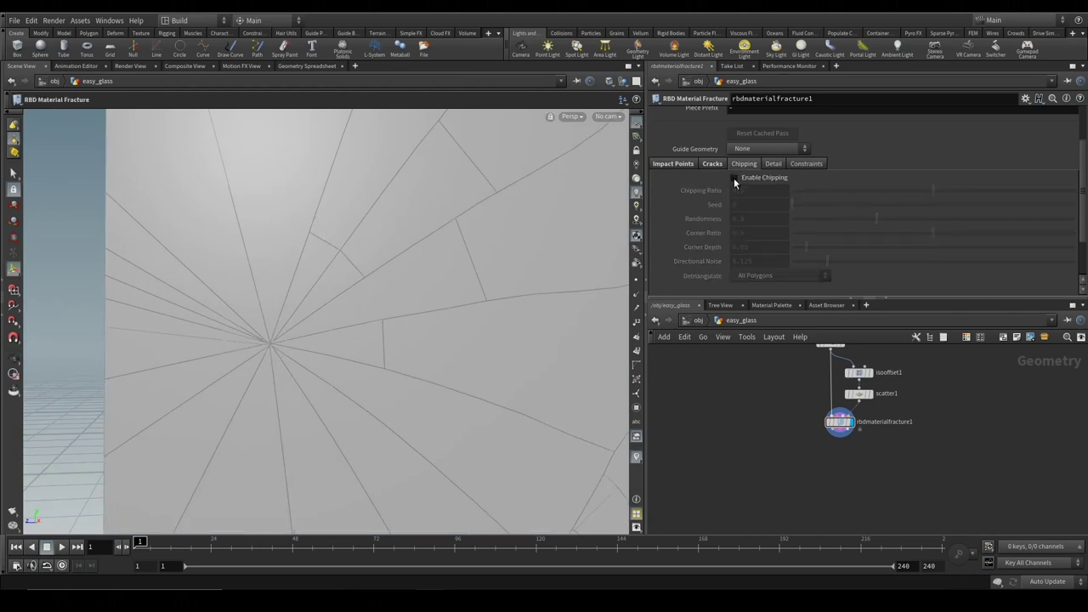
{"action": "left_click", "coordinate": [736, 178]}
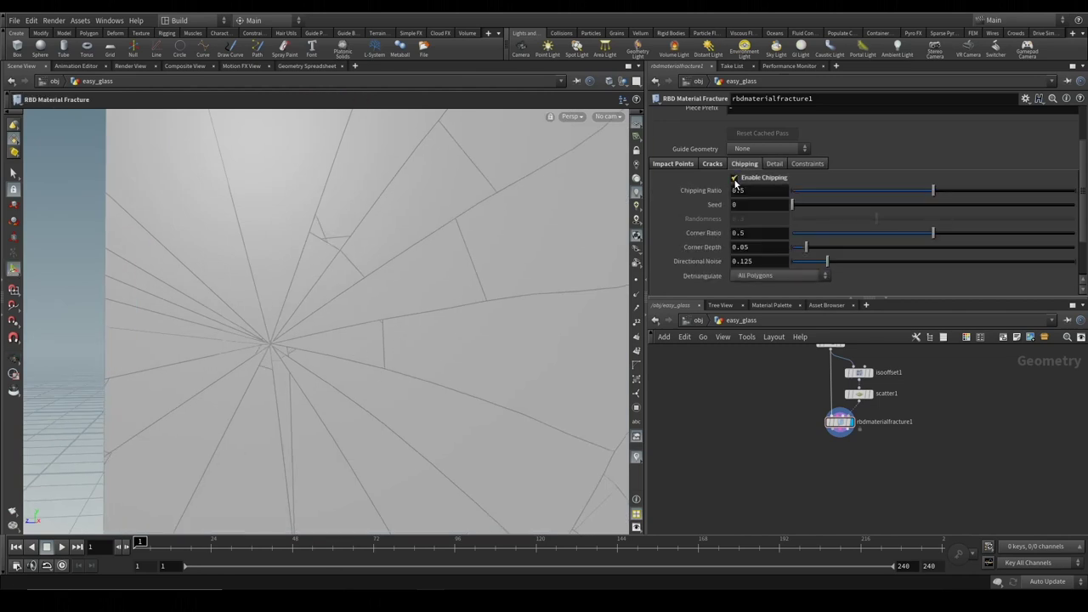
{"action": "left_click", "coordinate": [735, 179]}
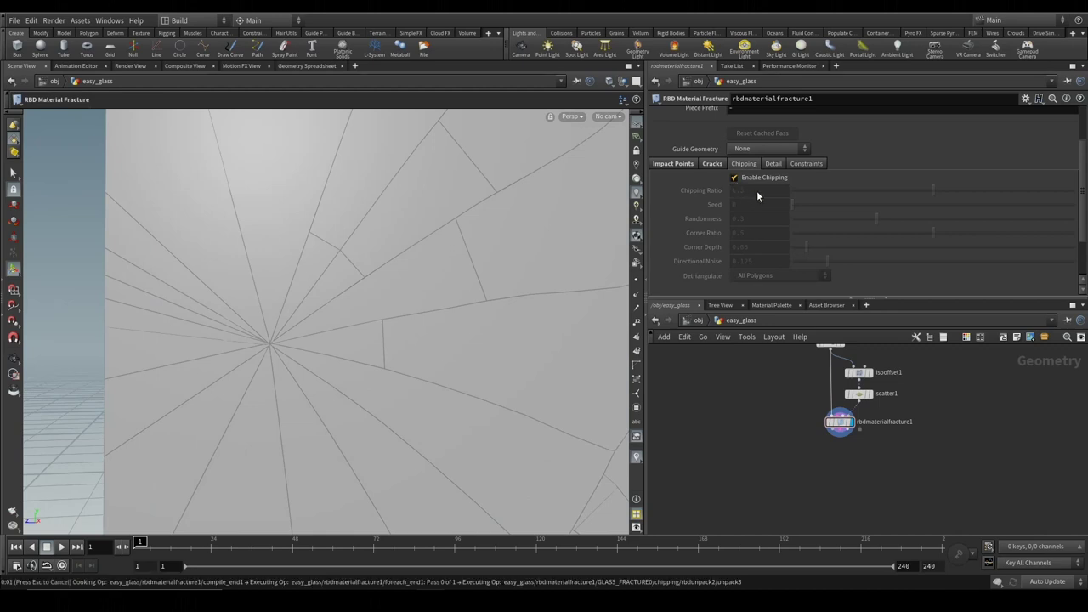
Set Chipping Ratio to 1 and try a Corner Ratio of 1, orbiting to inspect the pane
{"action": "type", "text": "1"}
{"action": "key", "text": "Return"}
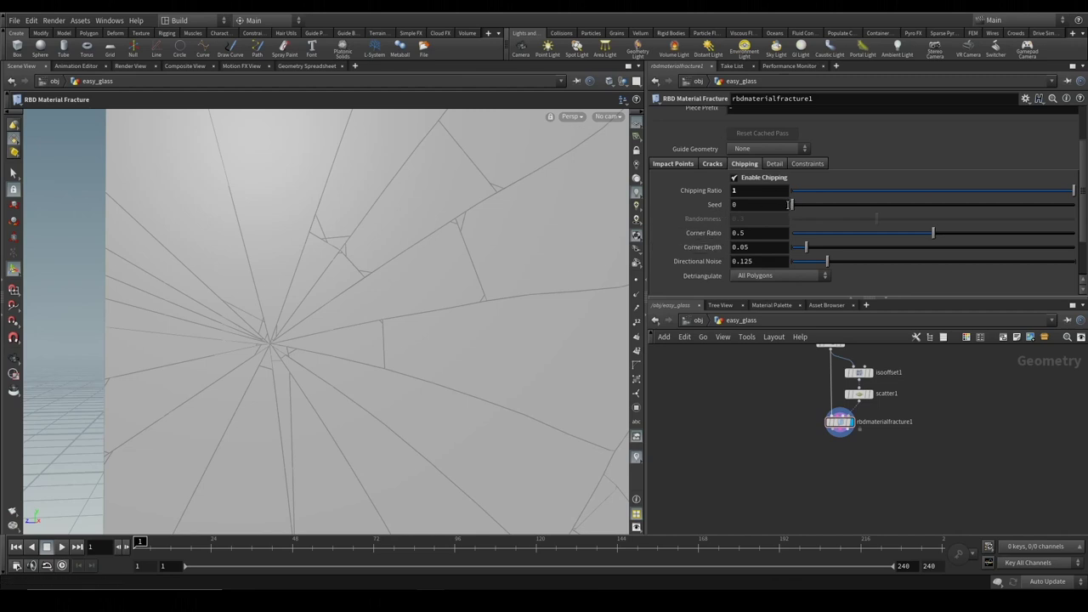
{"action": "double_click", "coordinate": [771, 233]}
{"action": "type", "text": "1"}
{"action": "key", "text": "Return"}
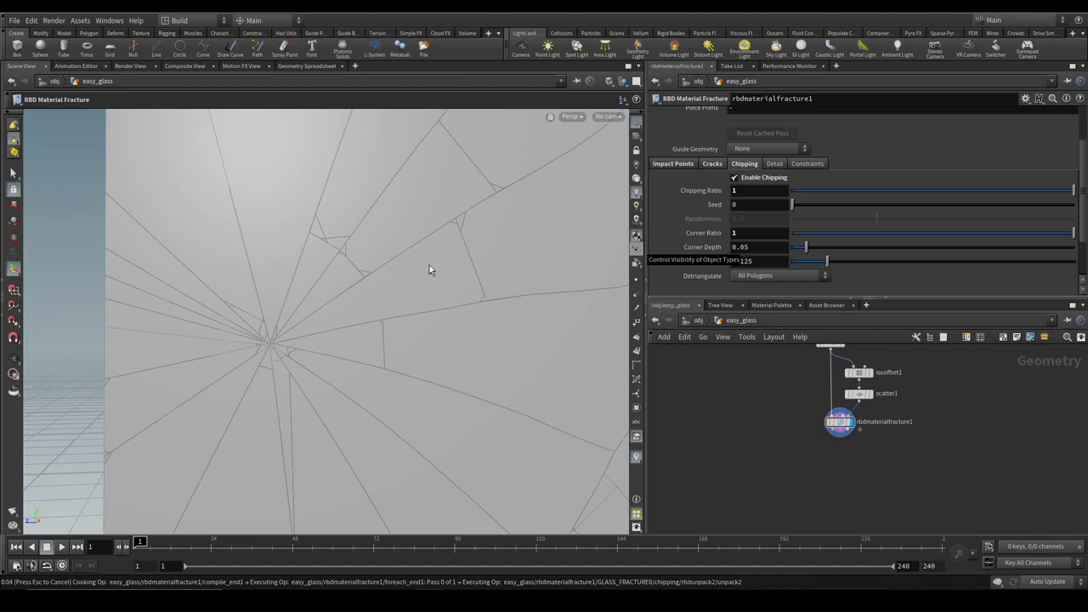
{"action": "key", "text": "Escape"}
{"action": "left_click_drag", "start_coordinate": [491, 326], "coordinate": [475, 327]}
{"action": "scroll", "coordinate": [476, 327], "scroll_direction": "down", "scroll_amount": 3}
{"action": "scroll", "coordinate": [329, 279], "scroll_direction": "down", "scroll_amount": 3}
{"action": "scroll", "coordinate": [245, 292], "scroll_direction": "down", "scroll_amount": 3}
{"action": "scroll", "coordinate": [294, 247], "scroll_direction": "down", "scroll_amount": 3}
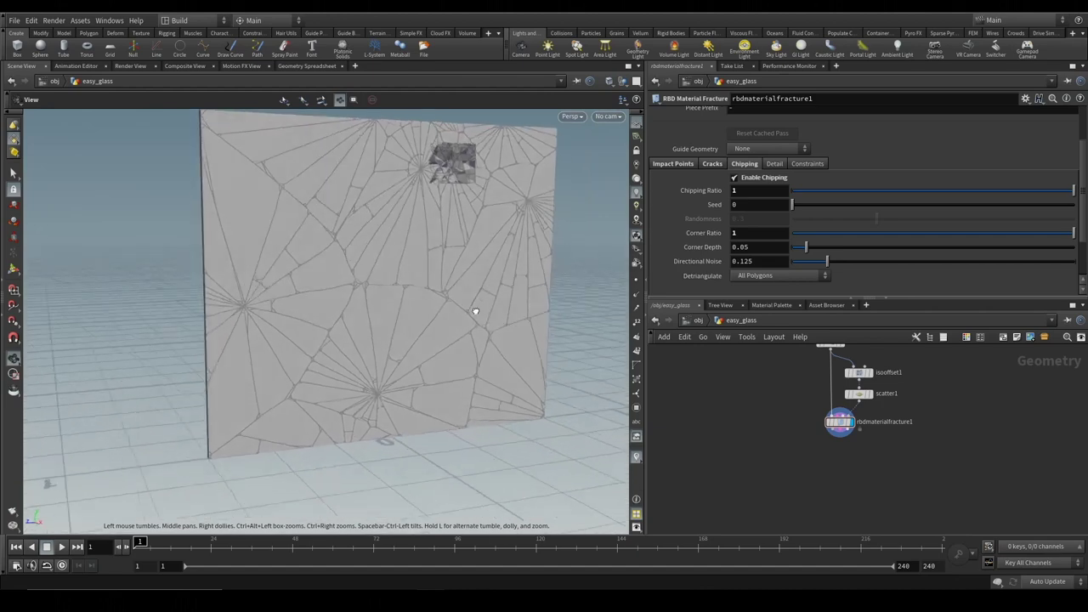
{"action": "left_click_drag", "start_coordinate": [458, 306], "coordinate": [498, 323]}
{"action": "key", "text": "Return"}
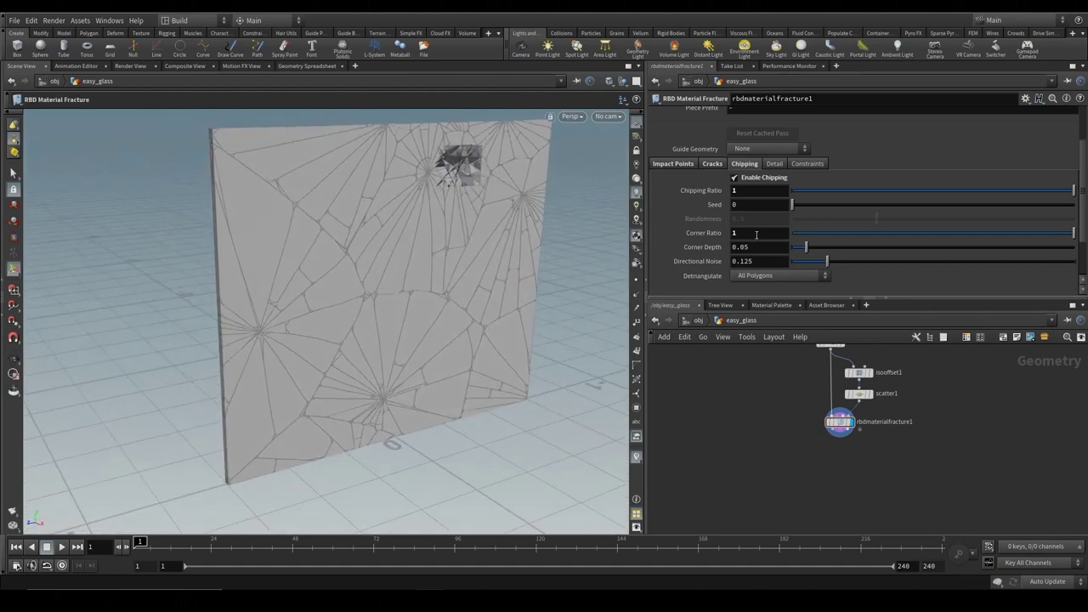
Set Corner Ratio to 0.7 after comparing against 0, then return to a frontal pane view
{"action": "double_click", "coordinate": [757, 234]}
{"action": "type", "text": "0.7"}
{"action": "key", "text": "Return"}
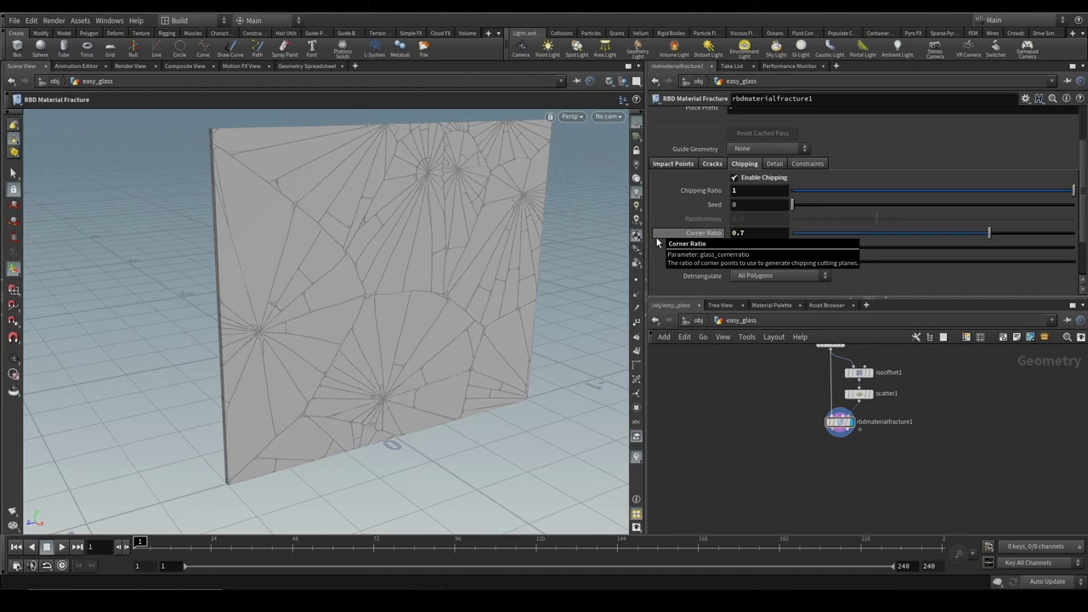
{"action": "mouse_move", "coordinate": [487, 297]}
{"action": "left_mouse_down"}
{"action": "mouse_move", "coordinate": [462, 241]}
{"action": "mouse_move", "coordinate": [447, 263]}
{"action": "mouse_move", "coordinate": [447, 312]}
{"action": "left_mouse_up"}
{"action": "scroll", "coordinate": [448, 313], "scroll_direction": "up", "scroll_amount": 5}
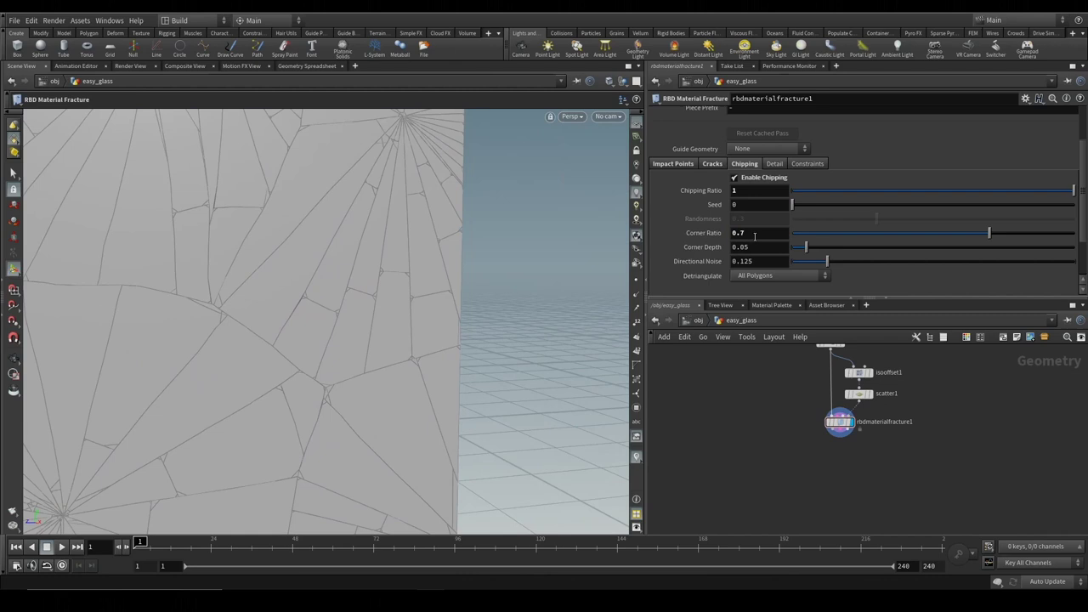
{"action": "type", "text": "0"}
{"action": "key", "text": "Return"}
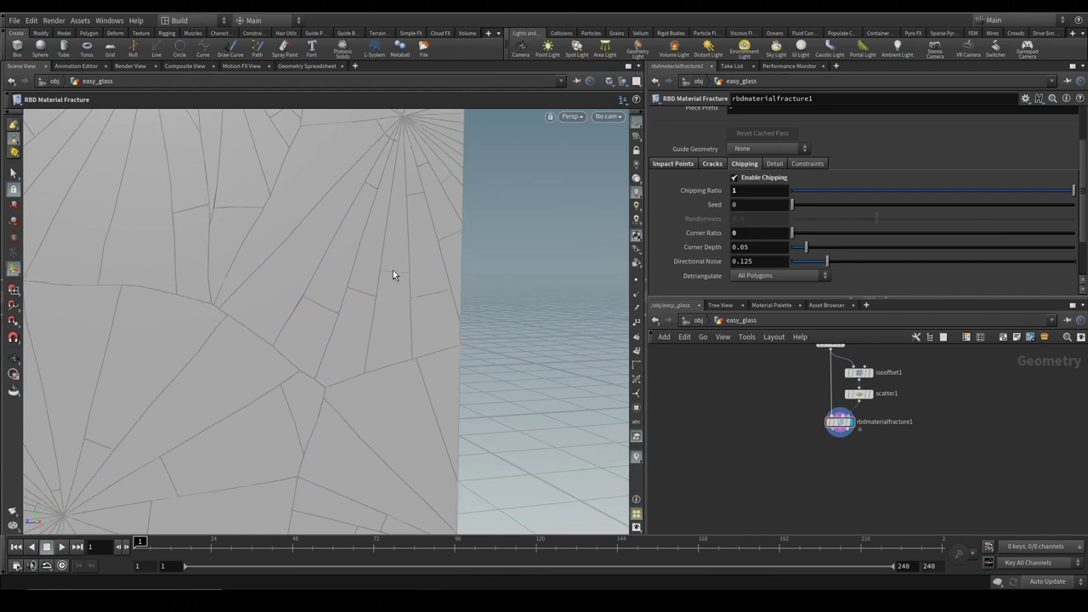
{"action": "type", "text": ".7"}
{"action": "key", "text": "Return"}
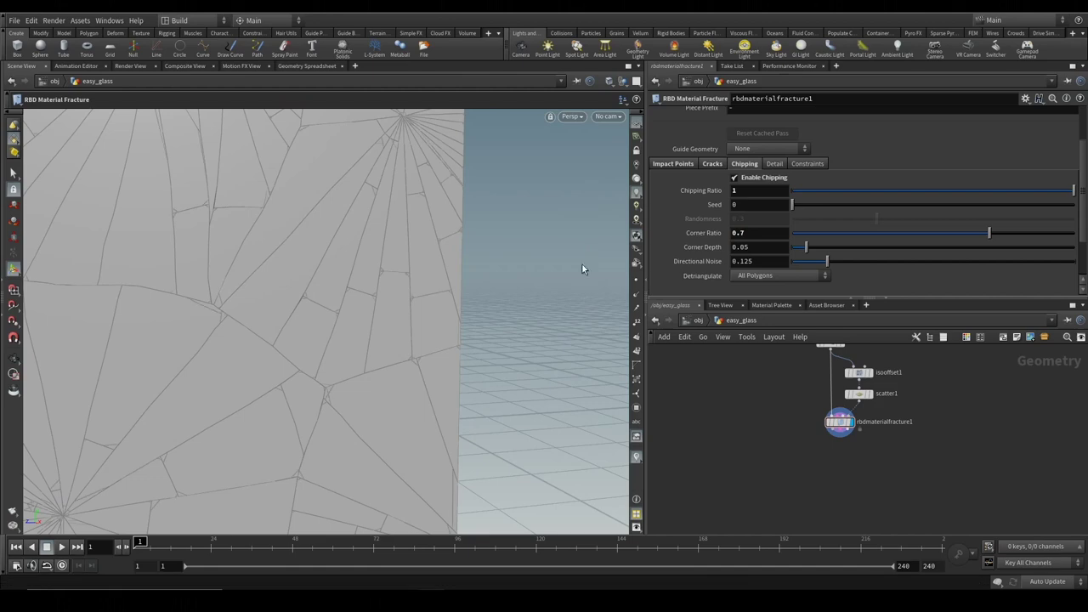
{"action": "key", "text": "Escape"}
{"action": "mouse_move", "coordinate": [467, 300]}
{"action": "left_mouse_down"}
{"action": "mouse_move", "coordinate": [440, 277]}
{"action": "mouse_move", "coordinate": [432, 338]}
{"action": "mouse_move", "coordinate": [452, 345]}
{"action": "mouse_move", "coordinate": [401, 336]}
{"action": "left_mouse_up"}
{"action": "key", "text": "Return"}
{"action": "mouse_move", "coordinate": [849, 464]}
{"action": "middle_mouse_down"}
{"action": "mouse_move", "coordinate": [841, 437]}
{"action": "mouse_move", "coordinate": [824, 462]}
{"action": "middle_mouse_up"}
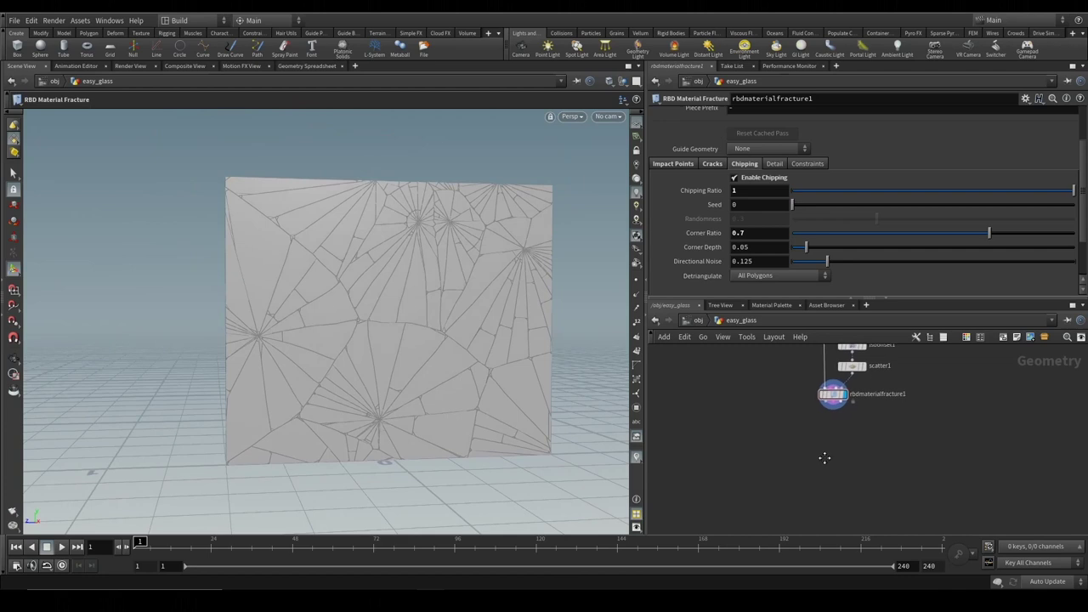
Apply RBD Glued Objects to easy_glass at /obj, lay out the AutoDopNetwork, and return inside easy_glass
{"action": "left_click", "coordinate": [695, 322]}
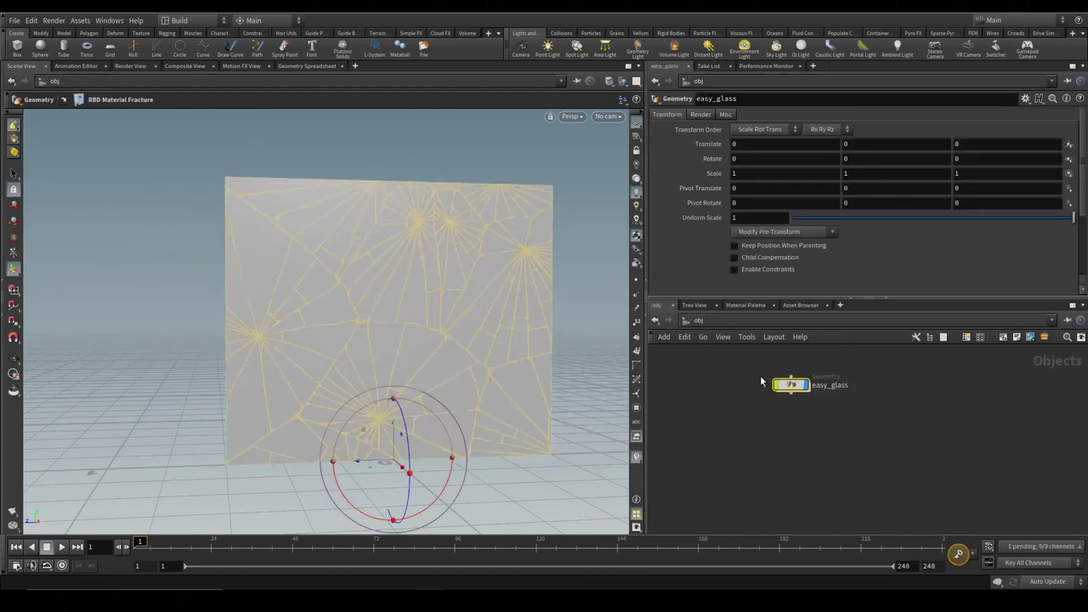
{"action": "left_click_drag", "start_coordinate": [889, 431], "coordinate": [729, 359]}
{"action": "left_click", "coordinate": [675, 34]}
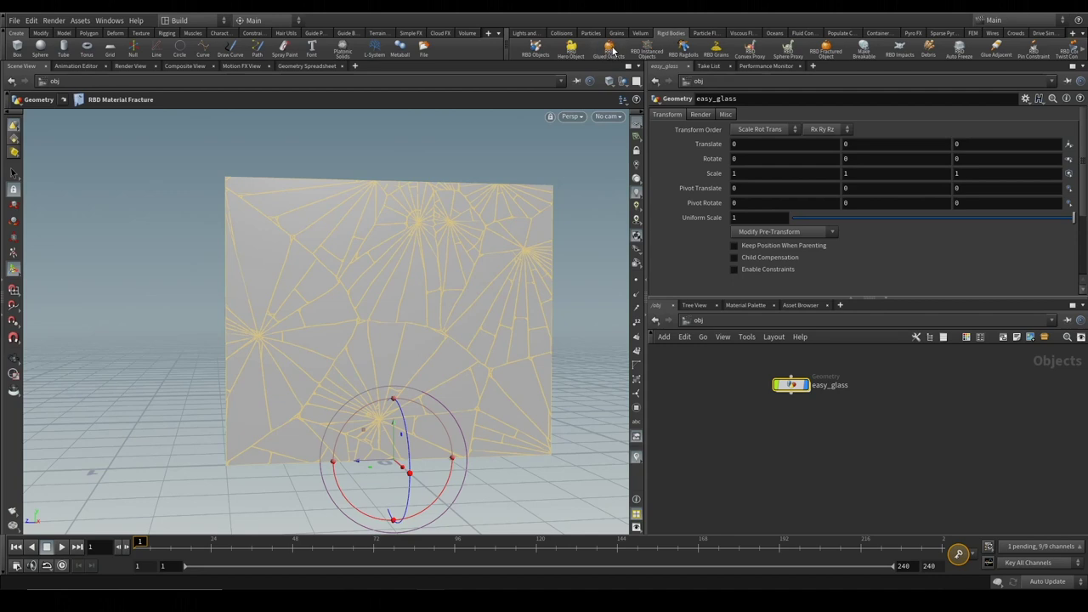
{"action": "left_click", "coordinate": [612, 49]}
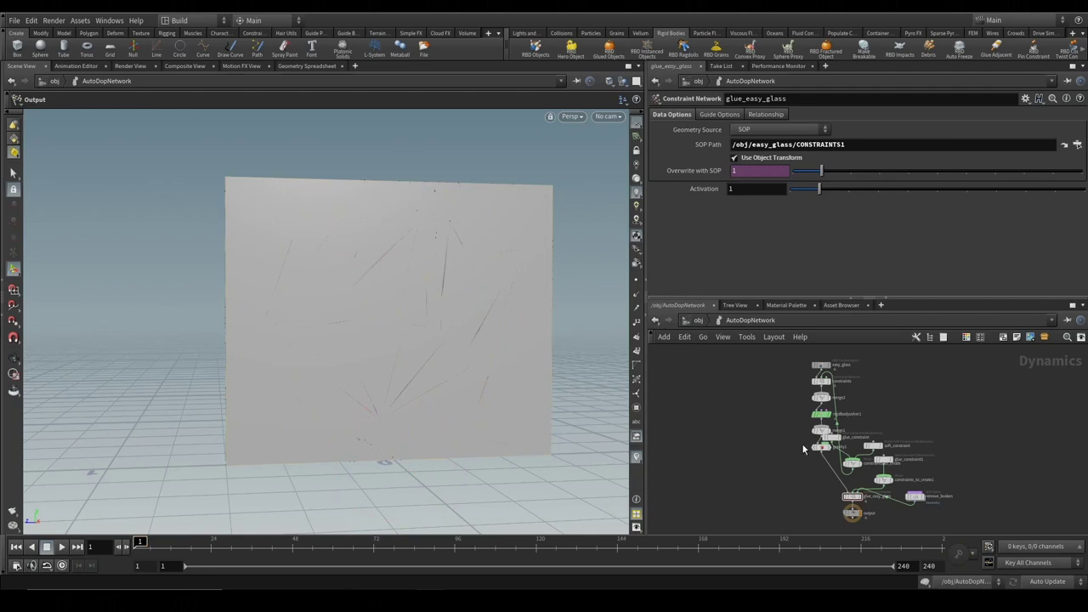
{"action": "key", "text": "l"}
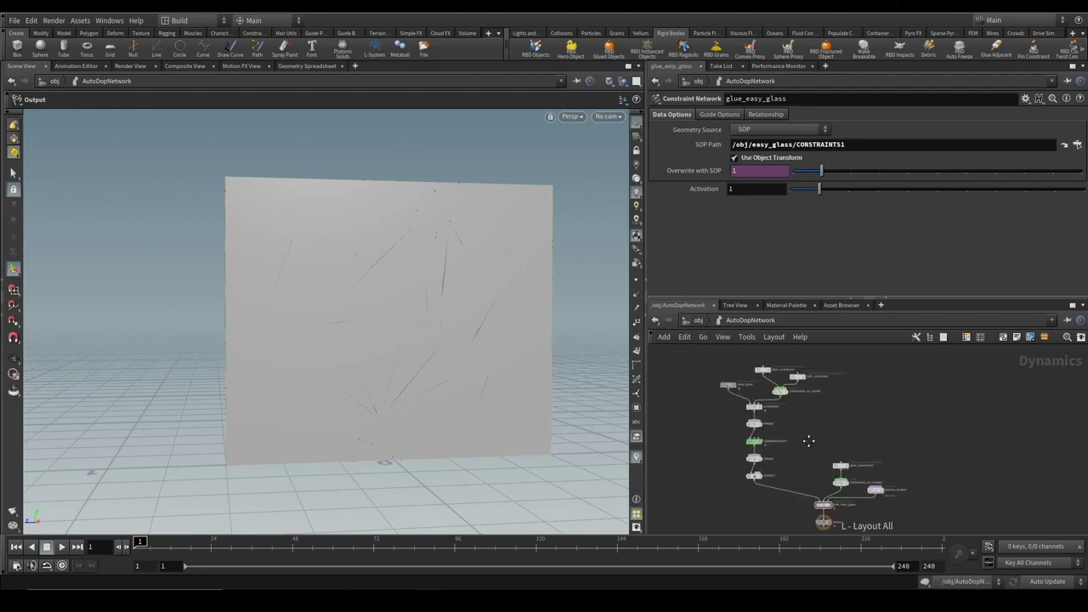
{"action": "scroll", "coordinate": [808, 440], "scroll_direction": "up", "scroll_amount": 3}
{"action": "scroll", "coordinate": [829, 449], "scroll_direction": "up", "scroll_amount": 2}
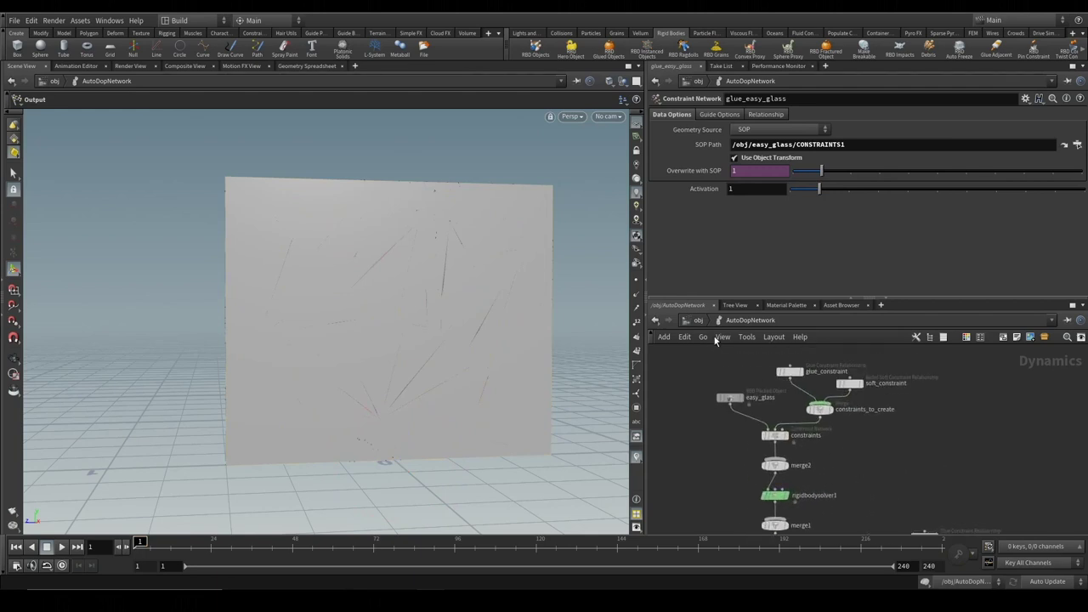
{"action": "key", "text": "u"}
{"action": "double_click", "coordinate": [738, 353]}
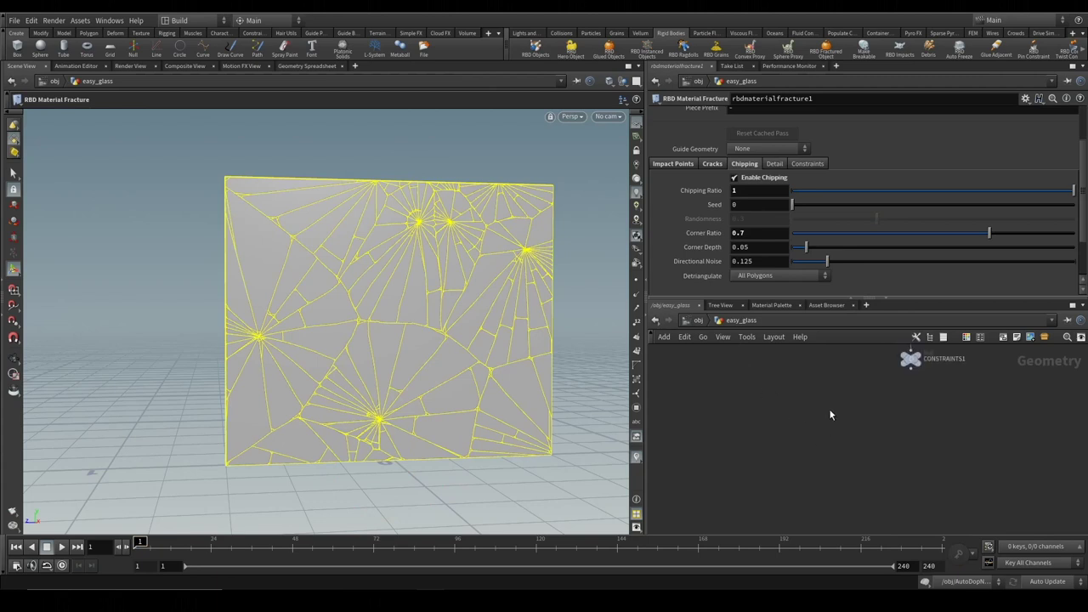
Tidy the easy_glass layout, regrouping box1/transform1, the right-column nodes, CONSTRAINTS, fetch_transforms and transform_hires
{"action": "key", "text": "h"}
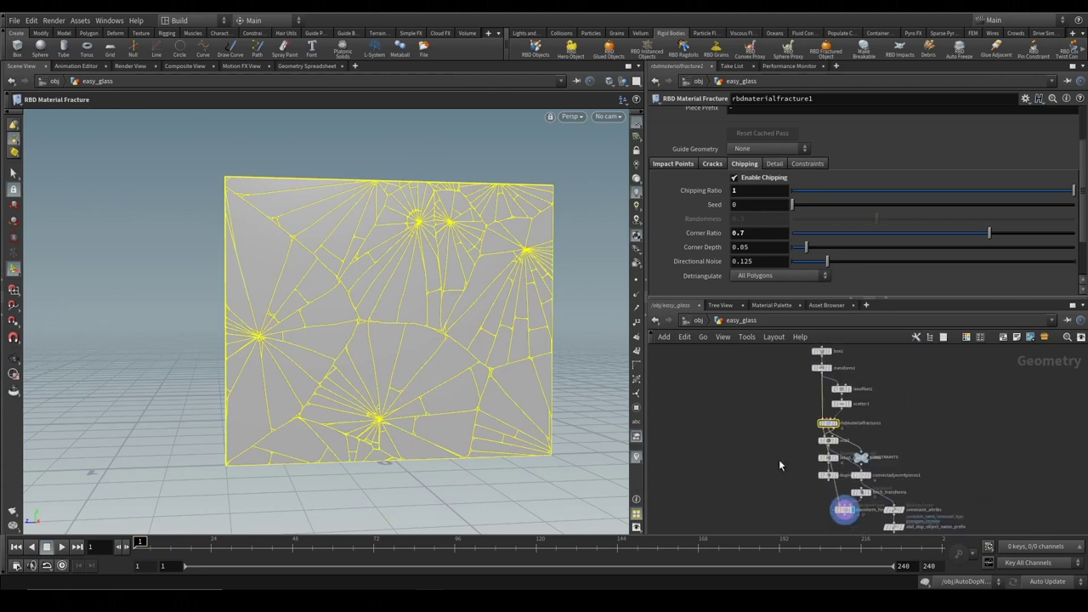
{"action": "key", "text": "l"}
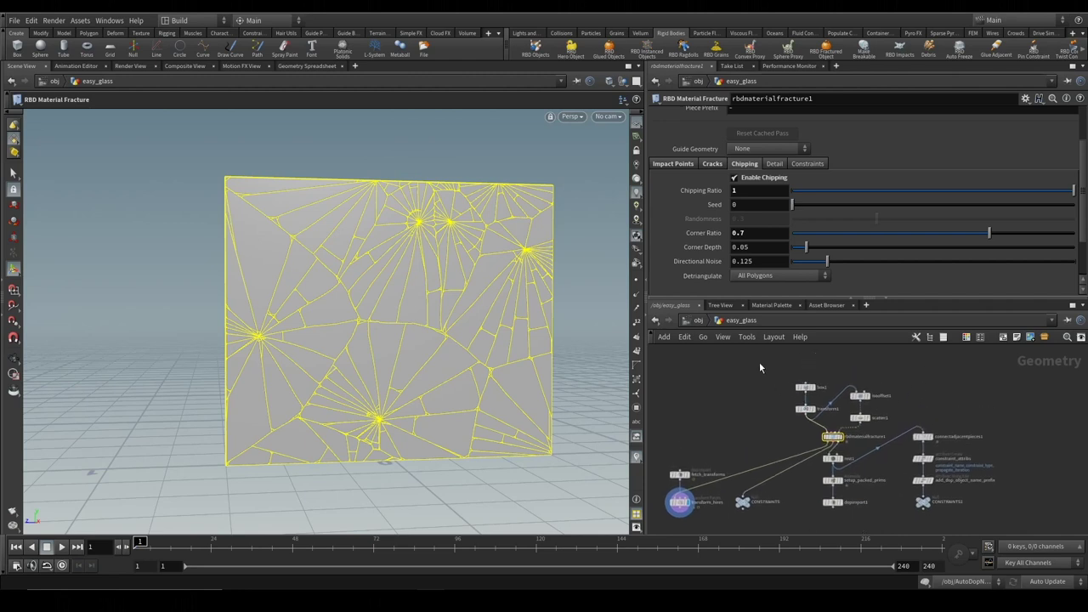
{"action": "left_click_drag", "start_coordinate": [759, 362], "coordinate": [826, 430]}
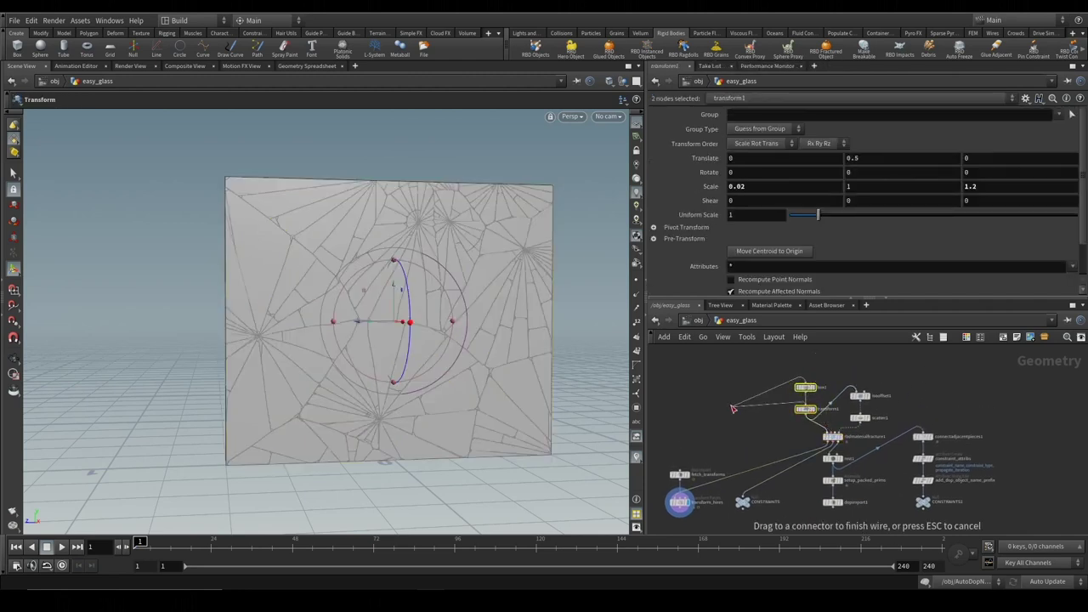
{"action": "left_click_drag", "start_coordinate": [806, 409], "coordinate": [829, 376]}
{"action": "left_click", "coordinate": [887, 528]}
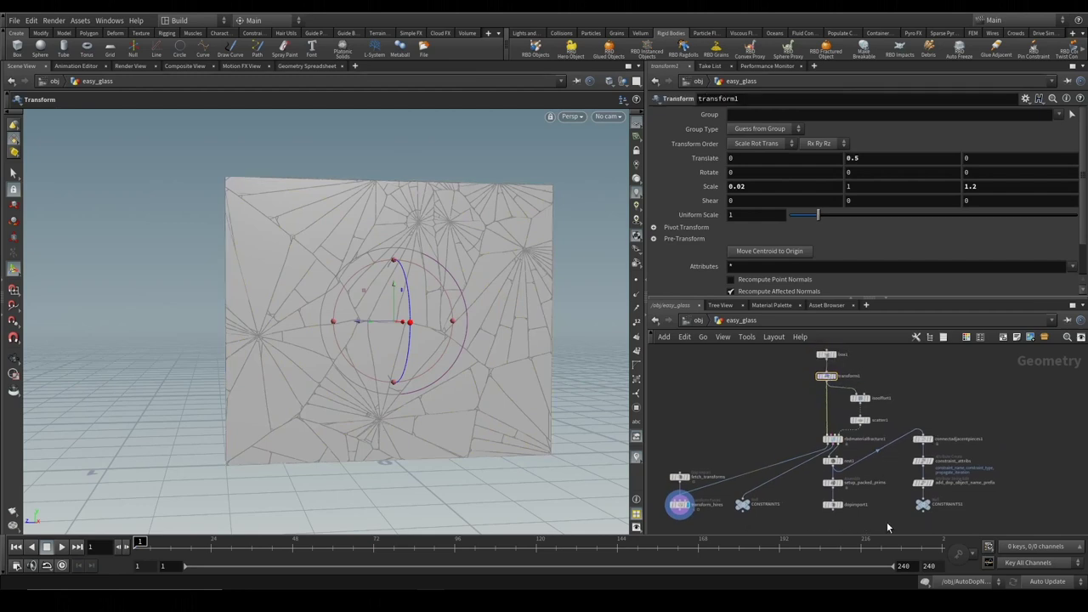
{"action": "middle_click_drag", "start_coordinate": [887, 528], "coordinate": [894, 481]}
{"action": "mouse_move", "coordinate": [979, 497]}
{"action": "left_mouse_down"}
{"action": "mouse_move", "coordinate": [920, 392]}
{"action": "mouse_move", "coordinate": [928, 442]}
{"action": "left_mouse_up"}
{"action": "mouse_move", "coordinate": [673, 405]}
{"action": "left_mouse_down"}
{"action": "mouse_move", "coordinate": [727, 476]}
{"action": "mouse_move", "coordinate": [806, 456]}
{"action": "left_mouse_up"}
{"action": "mouse_move", "coordinate": [890, 491]}
{"action": "left_mouse_down"}
{"action": "mouse_move", "coordinate": [840, 422]}
{"action": "mouse_move", "coordinate": [881, 422]}
{"action": "left_mouse_up"}
{"action": "left_click_drag", "start_coordinate": [806, 459], "coordinate": [845, 451]}
{"action": "left_click_drag", "start_coordinate": [728, 495], "coordinate": [664, 406]}
{"action": "left_click_drag", "start_coordinate": [693, 466], "coordinate": [797, 422]}
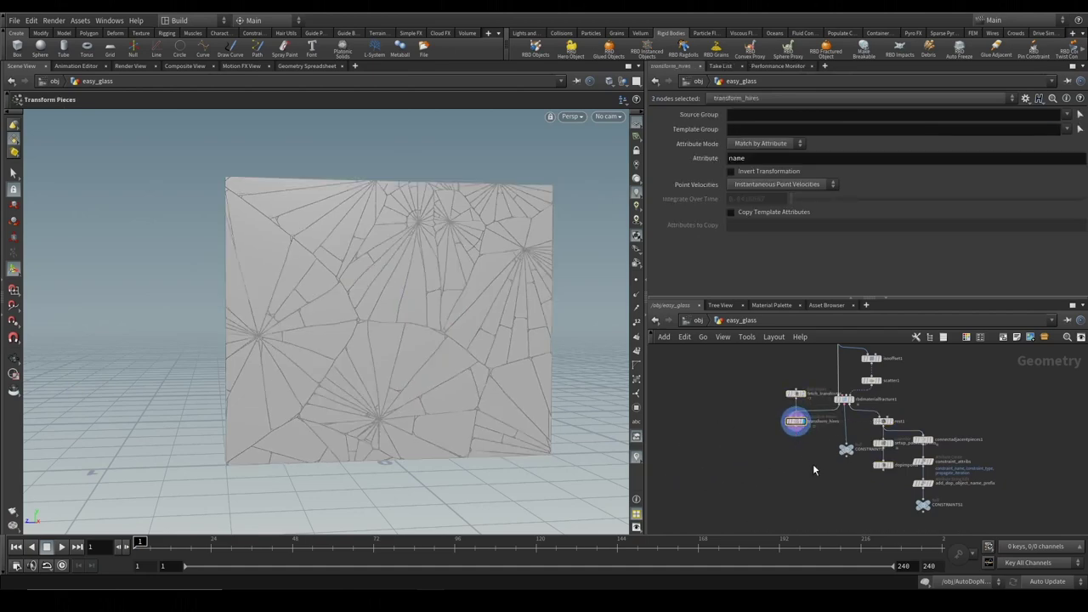
Pan the easy_glass network past the material fracture node down to the CONSTRAINTS1 output
{"action": "scroll", "coordinate": [812, 470], "scroll_direction": "up", "scroll_amount": 3}
{"action": "left_click", "coordinate": [812, 376]}
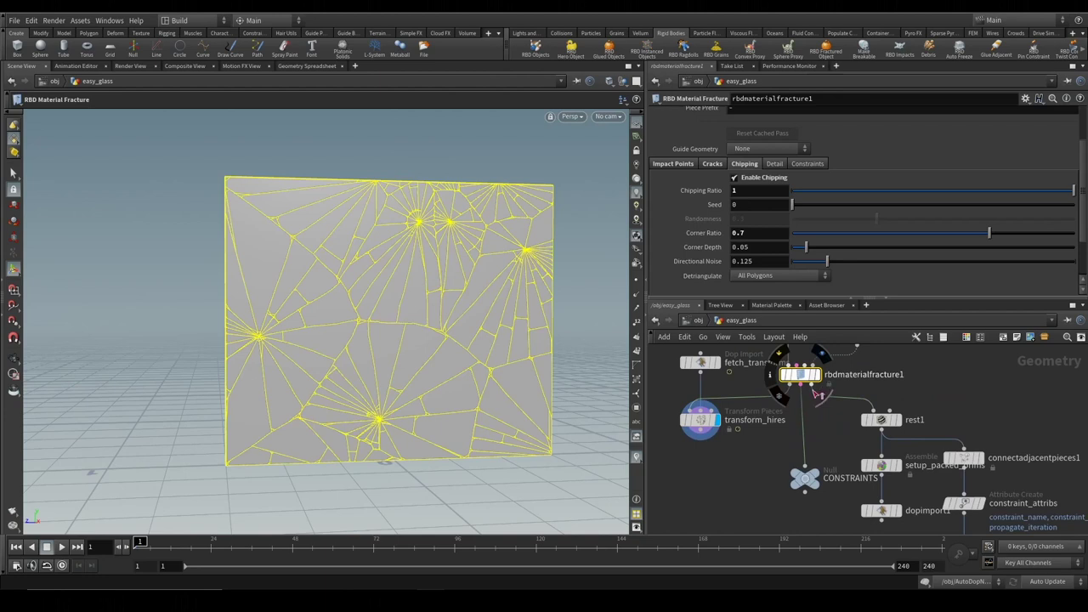
{"action": "middle_click_drag", "start_coordinate": [831, 389], "coordinate": [807, 373]}
{"action": "left_click_drag", "start_coordinate": [781, 463], "coordinate": [781, 436]}
{"action": "middle_click_drag", "start_coordinate": [793, 465], "coordinate": [764, 455]}
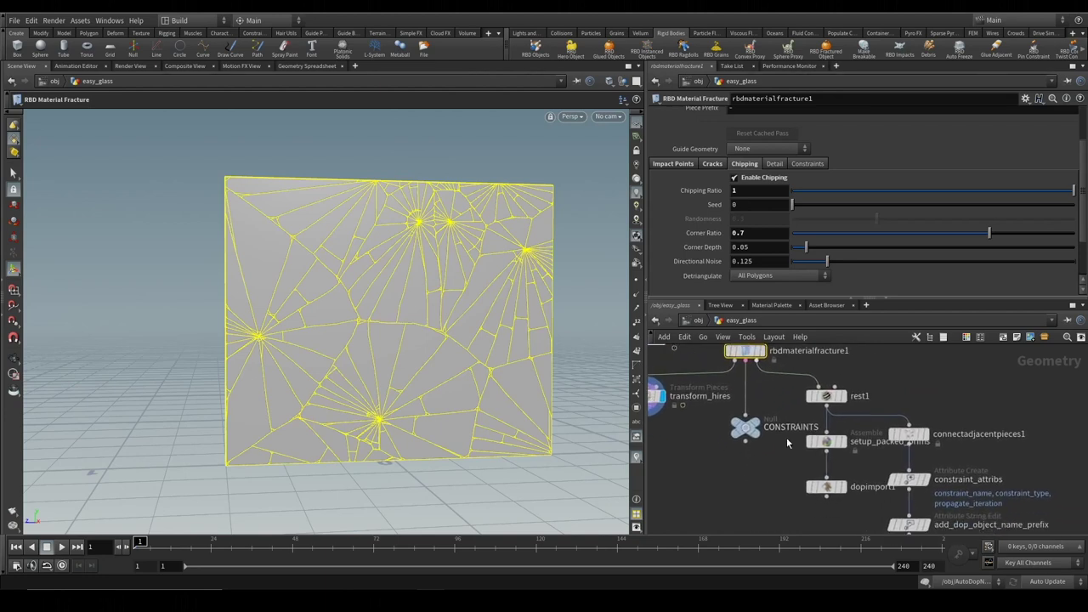
{"action": "middle_click_drag", "start_coordinate": [834, 480], "coordinate": [781, 423]}
{"action": "key", "text": "ctrl+v"}
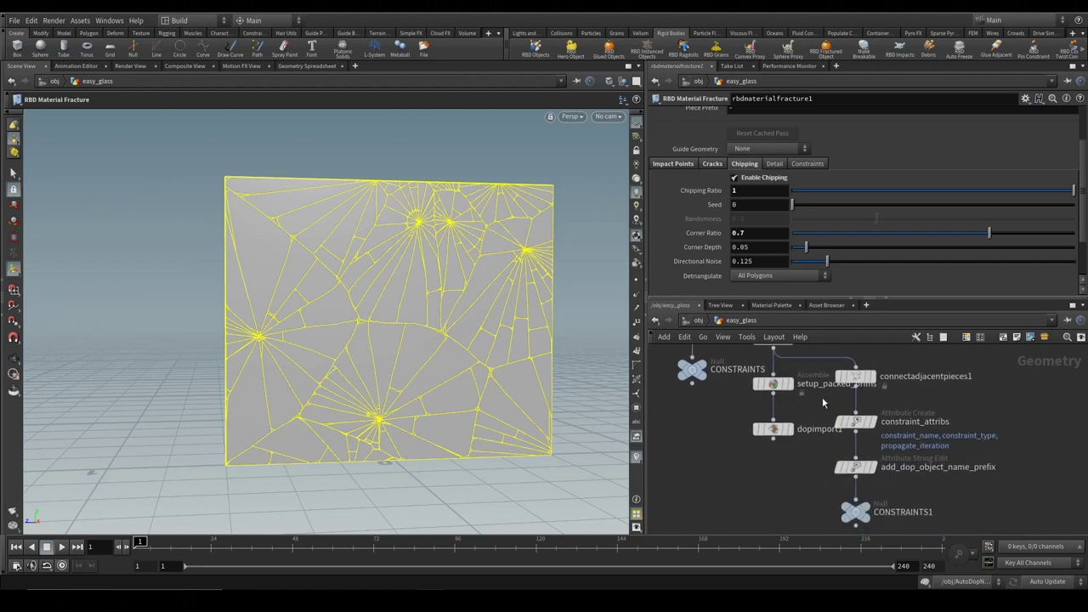
{"action": "middle_click_drag", "start_coordinate": [859, 514], "coordinate": [886, 420]}
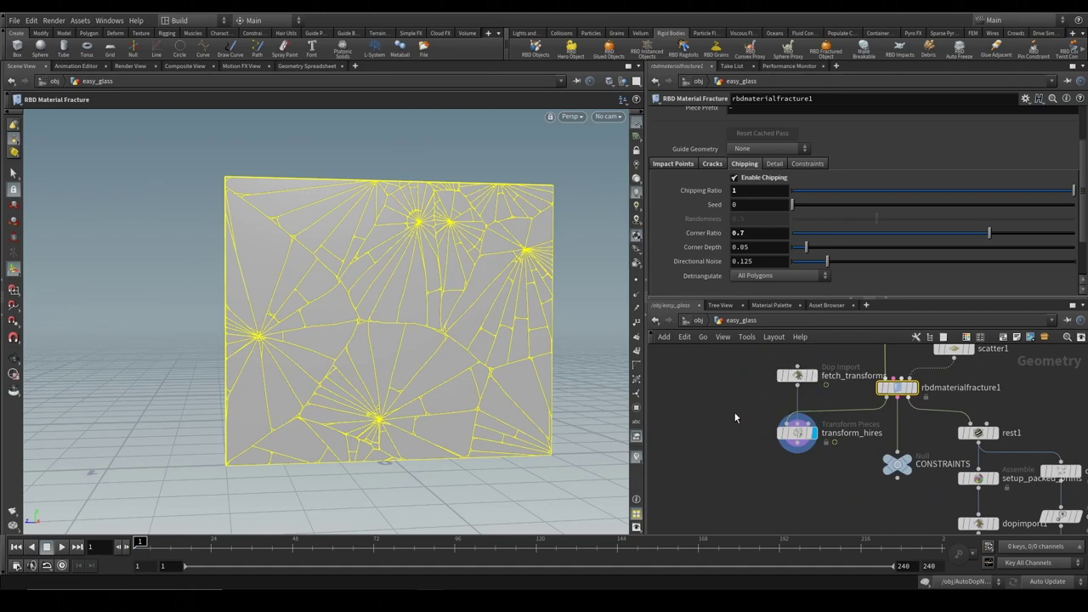
{"action": "left_click", "coordinate": [783, 476]}
{"action": "scroll", "coordinate": [783, 476], "scroll_direction": "down", "scroll_amount": 2}
{"action": "scroll", "coordinate": [744, 445], "scroll_direction": "down", "scroll_amount": 2}
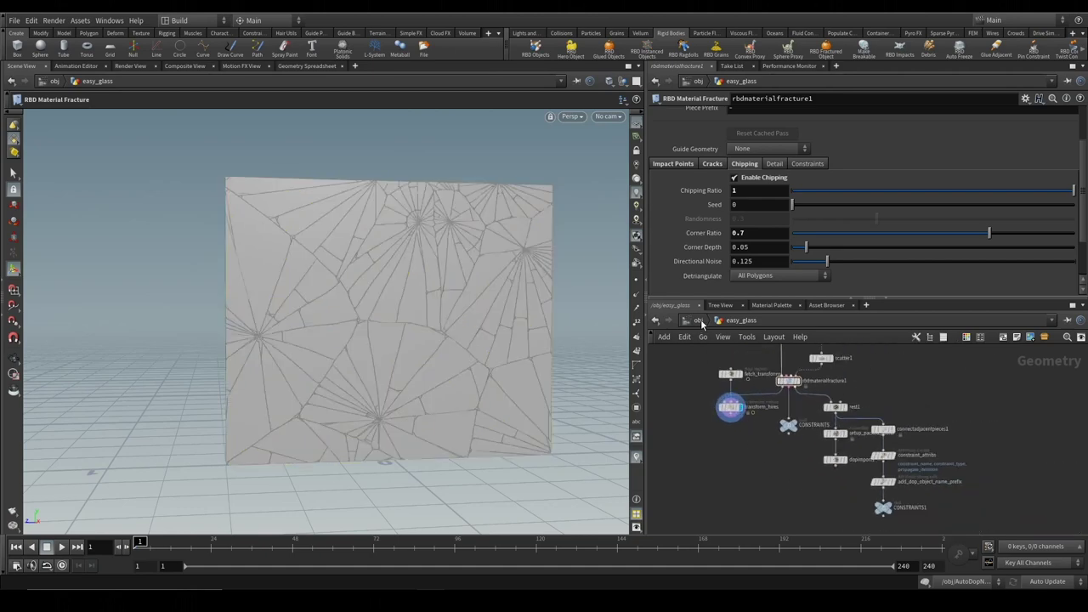
Check AutoDopNetwork's Constraint Network SOP Path, then return into easy_glass
{"action": "left_click", "coordinate": [697, 321]}
{"action": "double_click", "coordinate": [791, 383]}
{"action": "mouse_move", "coordinate": [792, 385]}
{"action": "middle_mouse_down"}
{"action": "mouse_move", "coordinate": [877, 410]}
{"action": "mouse_move", "coordinate": [888, 430]}
{"action": "mouse_move", "coordinate": [845, 359]}
{"action": "mouse_move", "coordinate": [903, 442]}
{"action": "mouse_move", "coordinate": [886, 423]}
{"action": "mouse_move", "coordinate": [892, 440]}
{"action": "middle_mouse_up"}
{"action": "left_click", "coordinate": [695, 324]}
{"action": "double_click", "coordinate": [731, 354]}
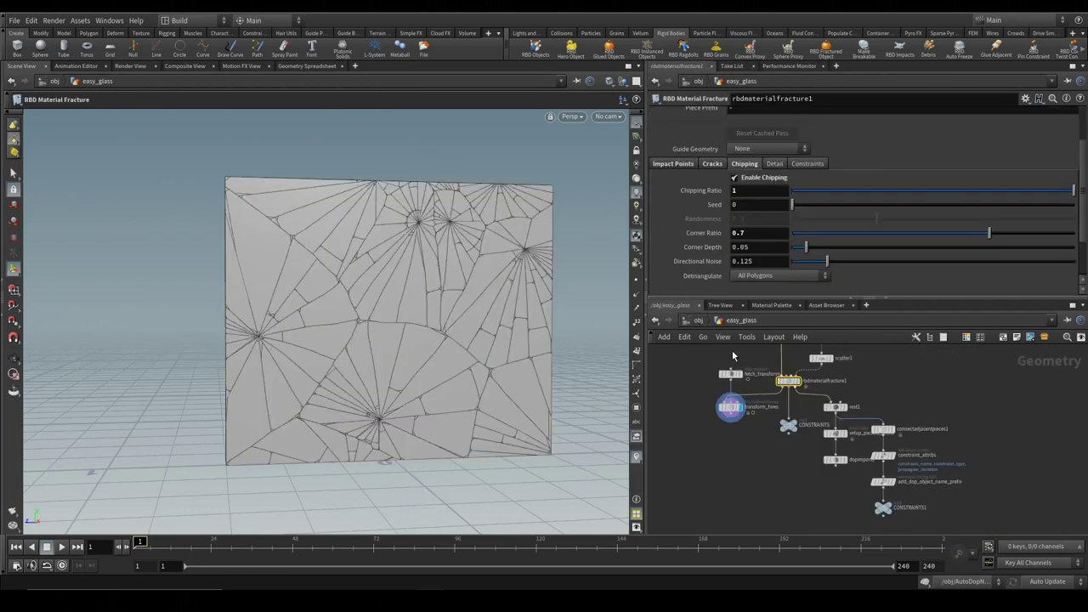
Play the glass shattering, then stop and rewind to frame 1
{"action": "left_click", "coordinate": [67, 549]}
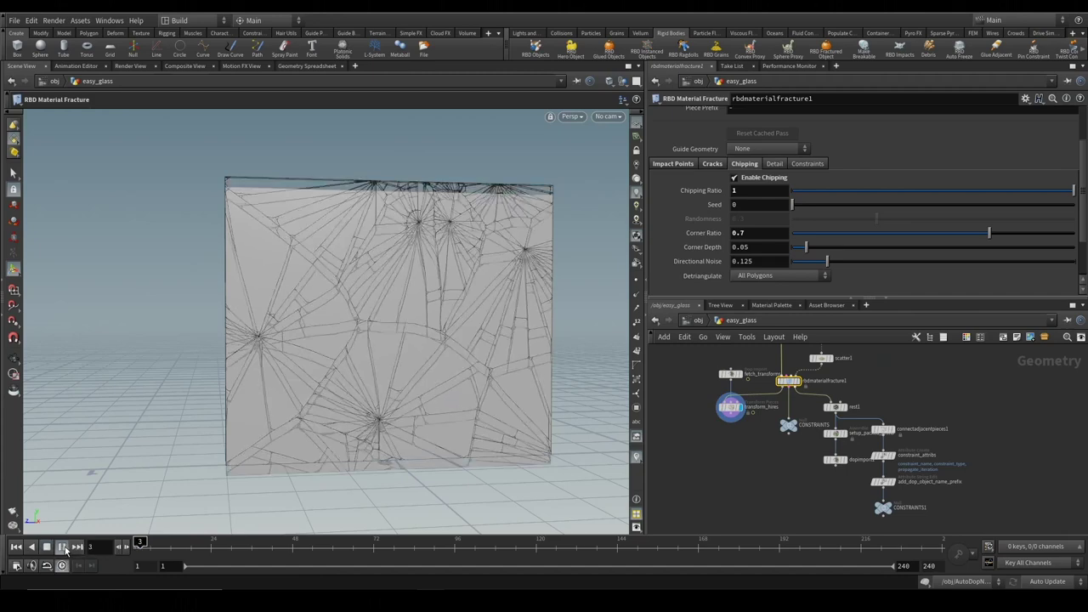
{"action": "left_click", "coordinate": [65, 549]}
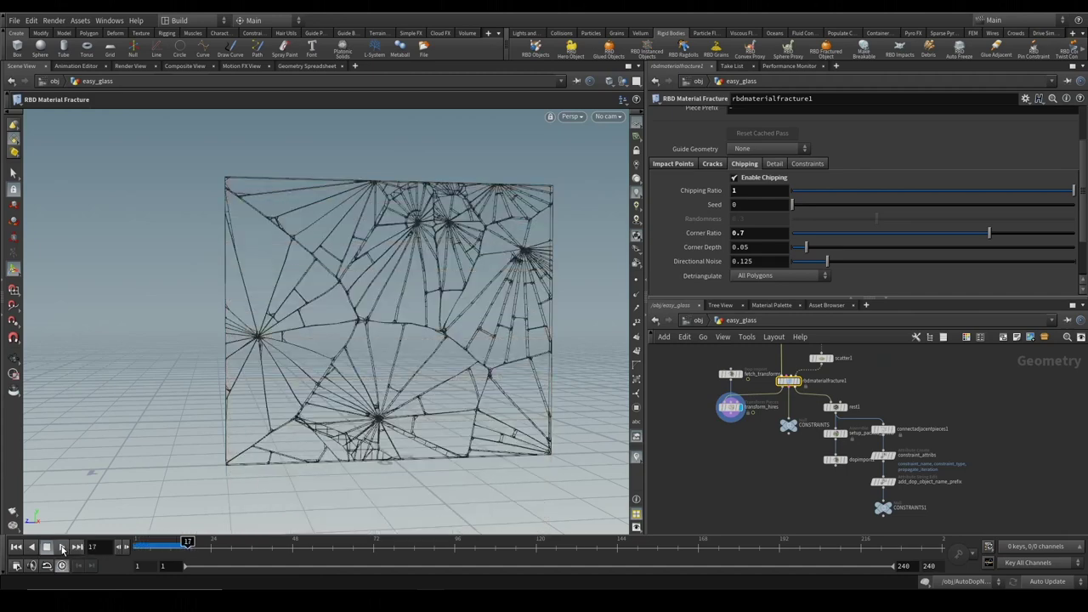
{"action": "left_click", "coordinate": [15, 547]}
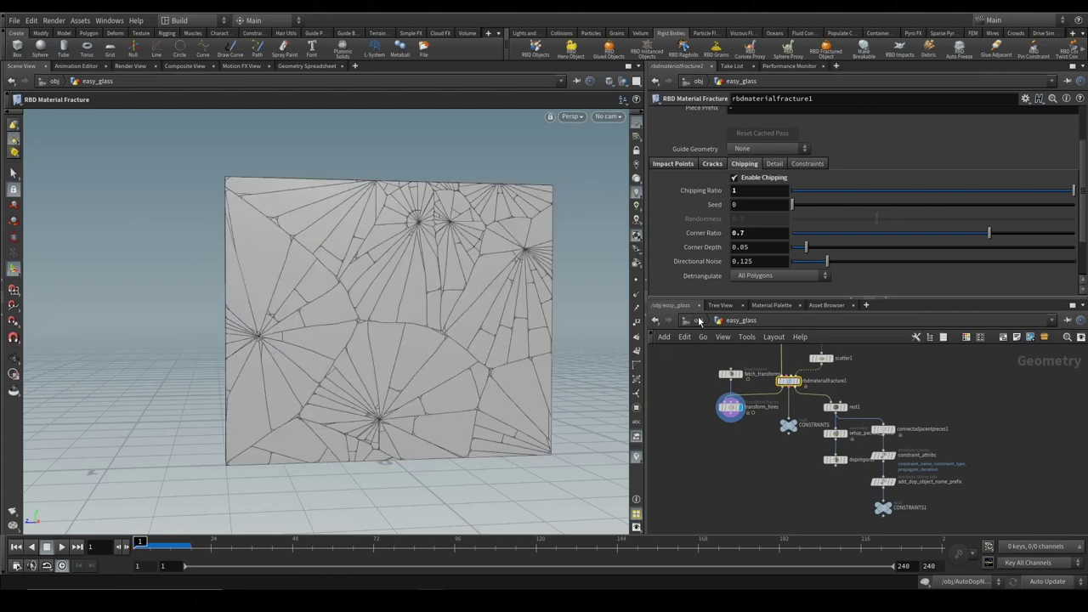
In AutoDopNetwork, add a Ground Plane node and wire groundplane1 into merge1
{"action": "left_click", "coordinate": [699, 319]}
{"action": "double_click", "coordinate": [797, 385]}
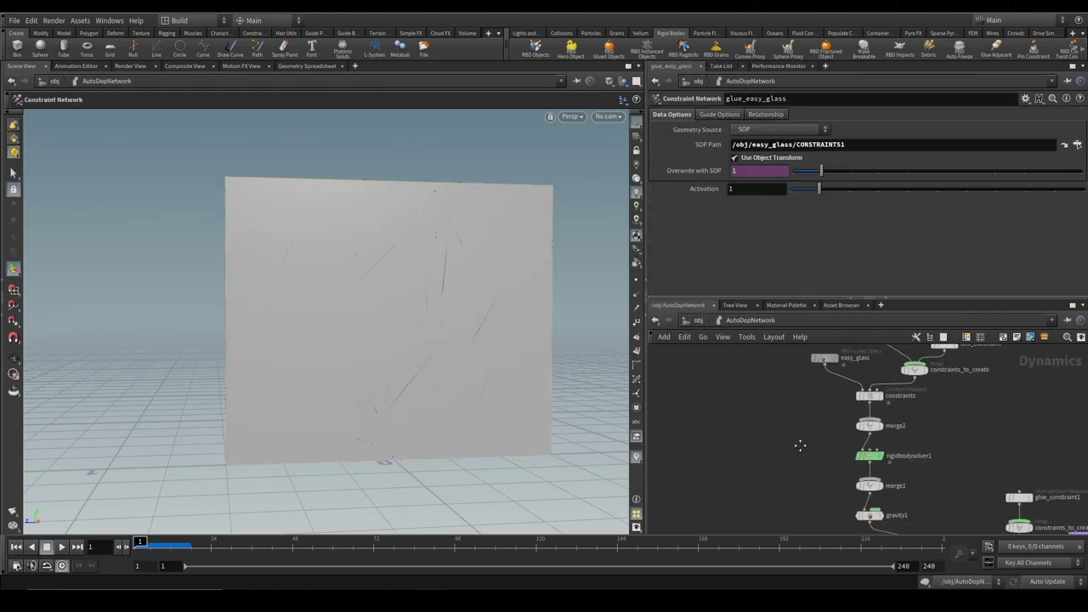
{"action": "key", "text": "Tab"}
{"action": "type", "text": "lue"}
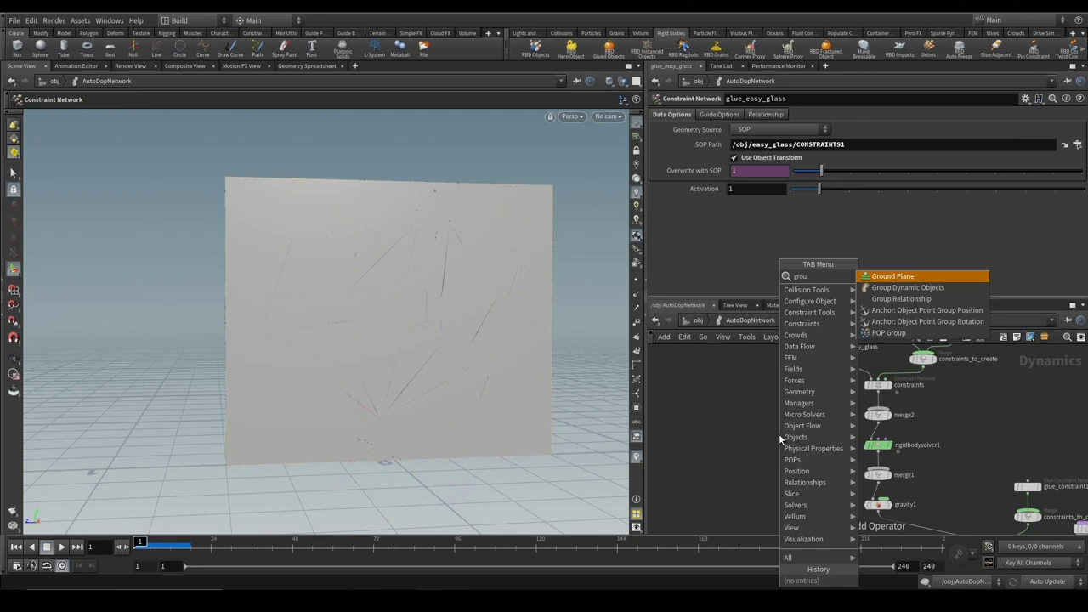
{"action": "key", "text": "Return"}
{"action": "left_click", "coordinate": [781, 439]}
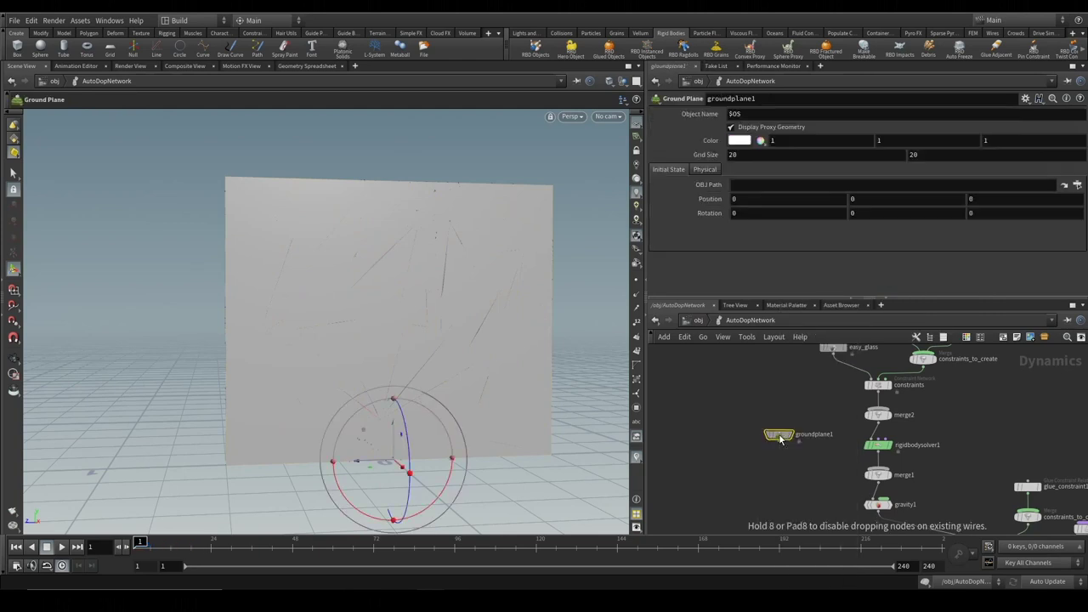
{"action": "left_click_drag", "start_coordinate": [780, 438], "coordinate": [765, 415]}
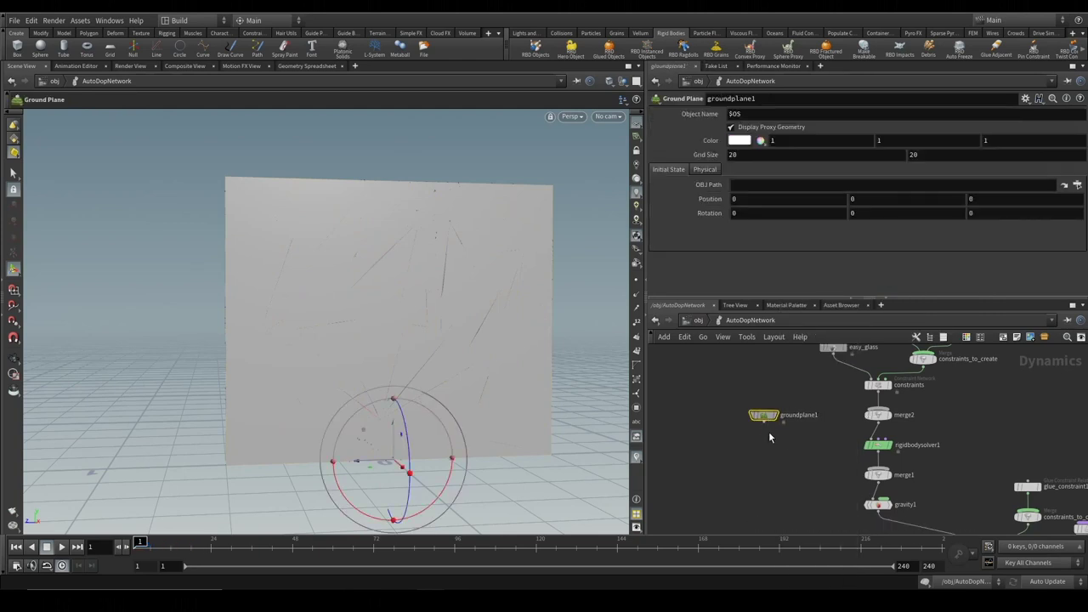
{"action": "left_click", "coordinate": [765, 424]}
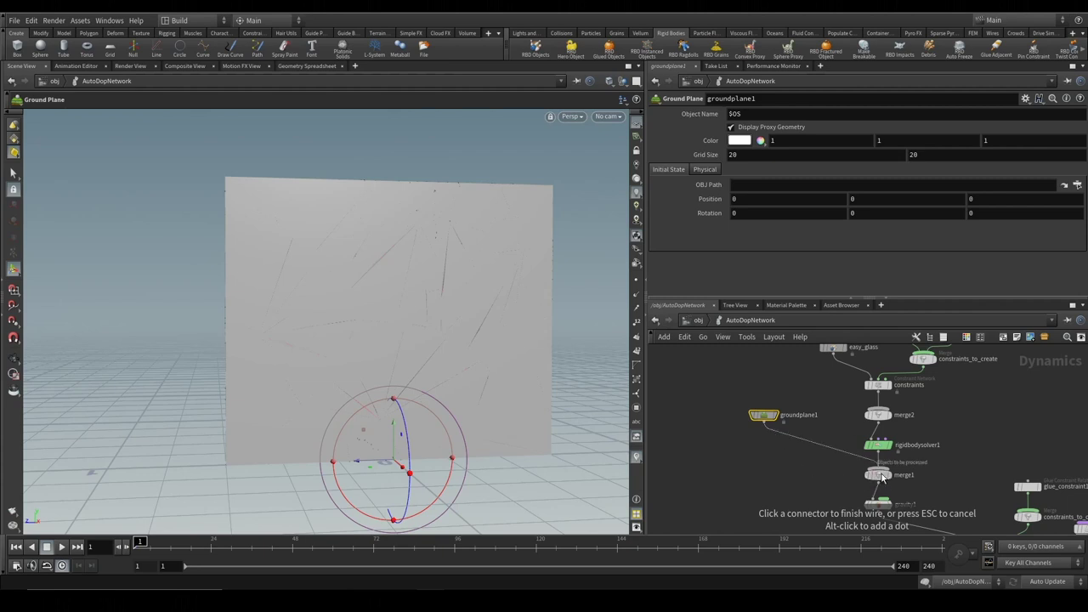
{"action": "left_click", "coordinate": [883, 479]}
Move groundplane1 to the top of merge1's Input Operators, ahead of rigidbodysolver1
{"action": "left_click", "coordinate": [878, 475]}
{"action": "left_click_drag", "start_coordinate": [692, 177], "coordinate": [693, 165]}
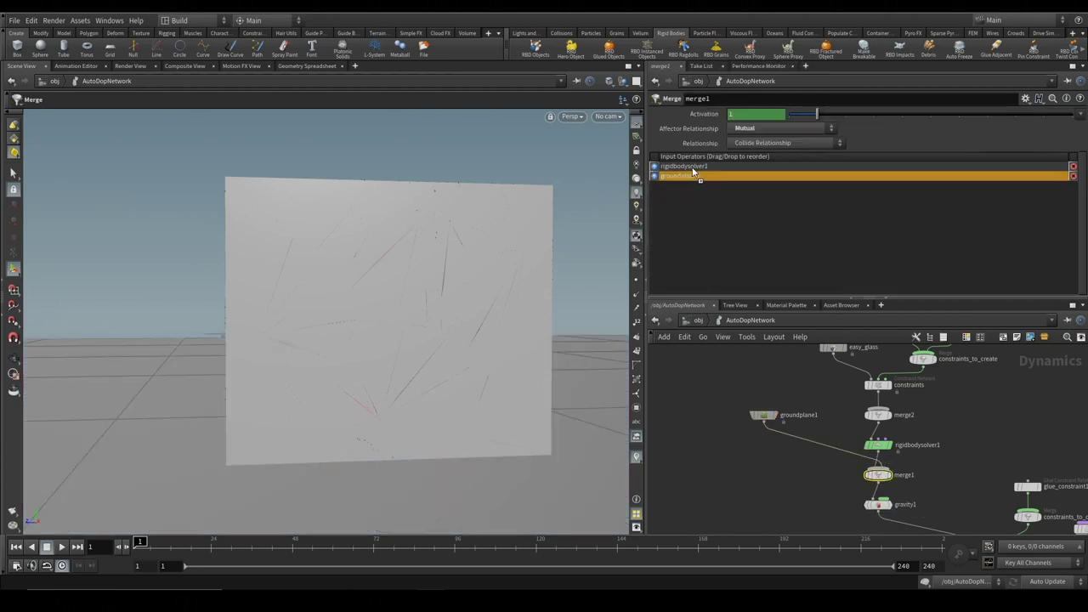
{"action": "scroll", "coordinate": [878, 455], "scroll_direction": "up", "scroll_amount": 4}
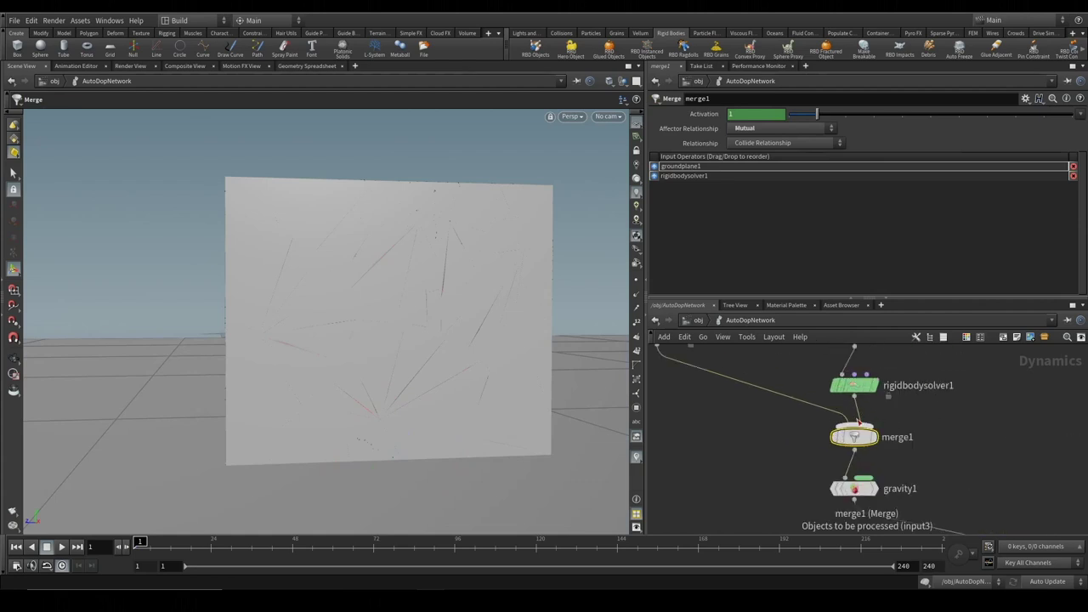
{"action": "scroll", "coordinate": [861, 424], "scroll_direction": "down", "scroll_amount": 3}
{"action": "left_click_drag", "start_coordinate": [699, 376], "coordinate": [760, 448]}
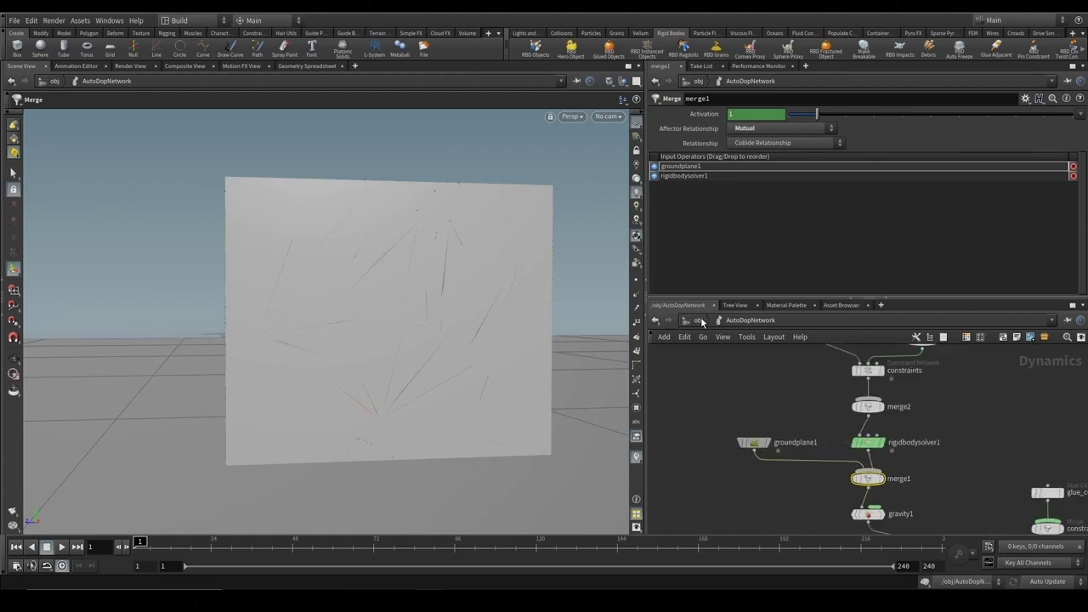
{"action": "left_click", "coordinate": [699, 320]}
Play the simulation on transform_hires, orbiting to see the pane edge-on and back
{"action": "double_click", "coordinate": [731, 357]}
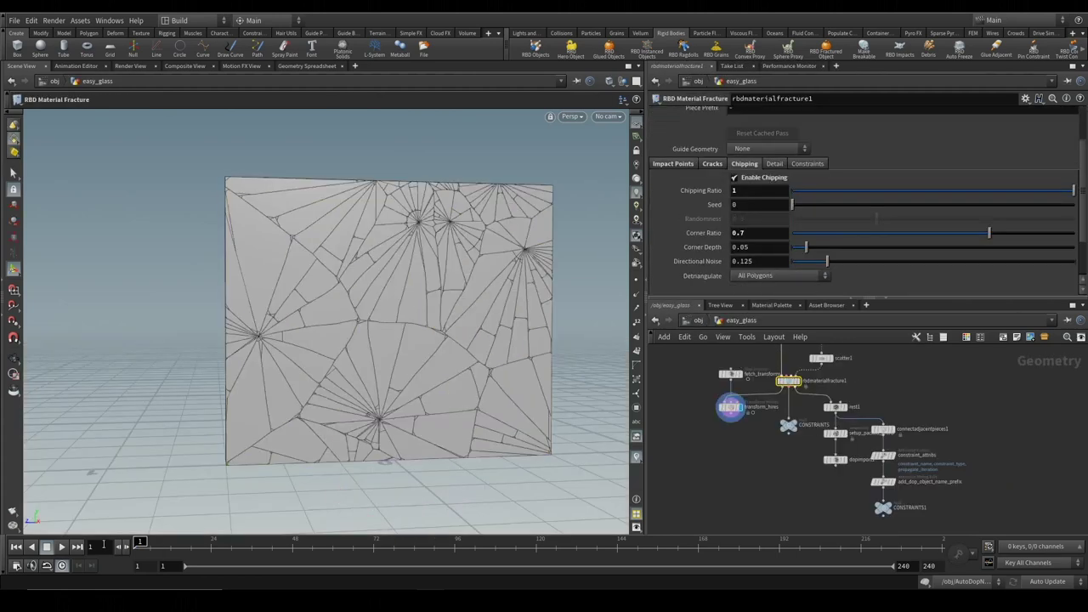
{"action": "scroll", "coordinate": [765, 425], "scroll_direction": "down", "scroll_amount": 1}
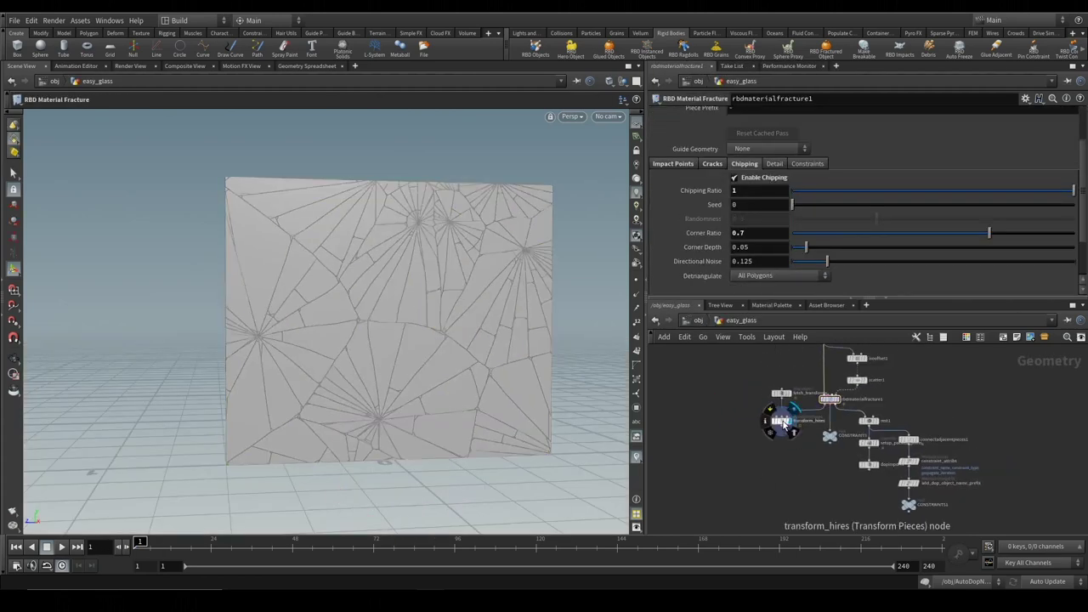
{"action": "left_click", "coordinate": [782, 420]}
{"action": "left_click", "coordinate": [66, 548]}
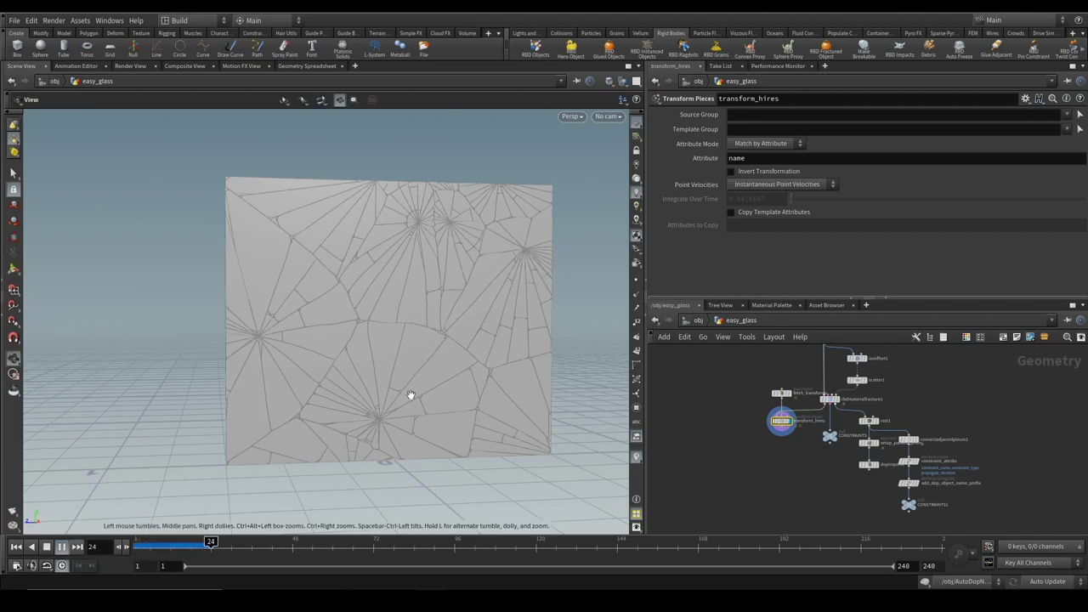
{"action": "left_click_drag", "start_coordinate": [403, 396], "coordinate": [515, 391]}
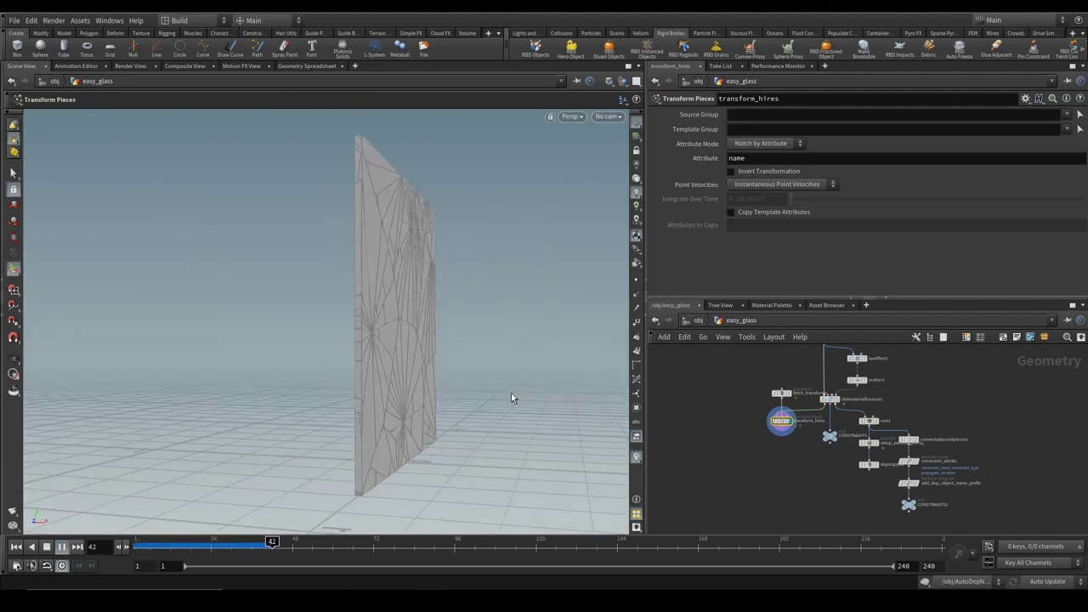
{"action": "mouse_move", "coordinate": [488, 400]}
{"action": "left_mouse_down"}
{"action": "mouse_move", "coordinate": [407, 373]}
{"action": "mouse_move", "coordinate": [377, 393]}
{"action": "left_mouse_up"}
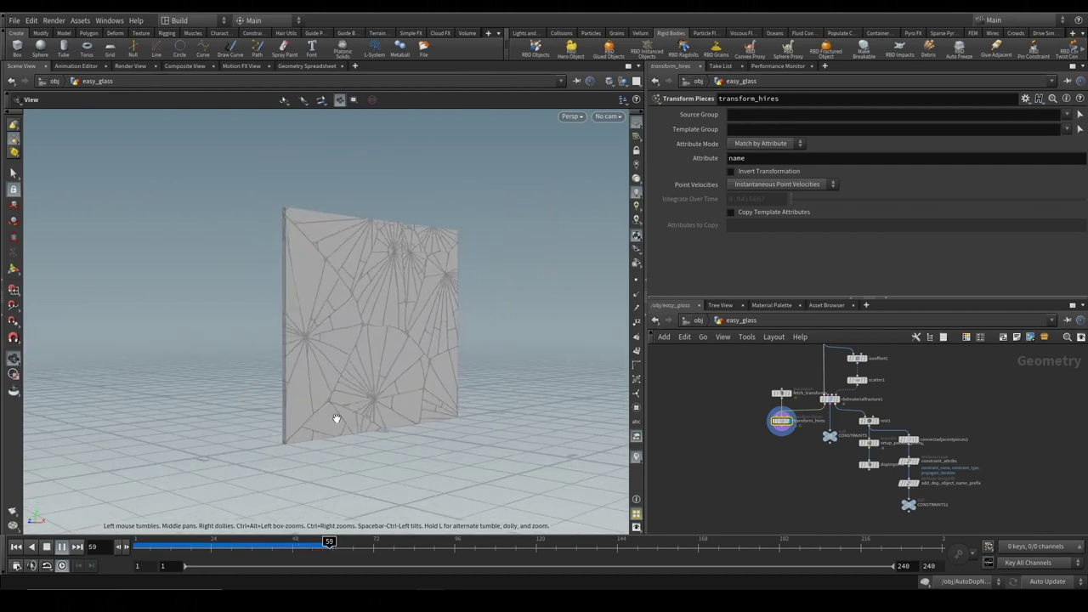
Rewind to frame 1 and show rbdmaterialfracture1's glue strengths: radial 10000, concentric 40000, chipping 5000
{"action": "left_click", "coordinate": [16, 548]}
{"action": "left_click", "coordinate": [47, 547]}
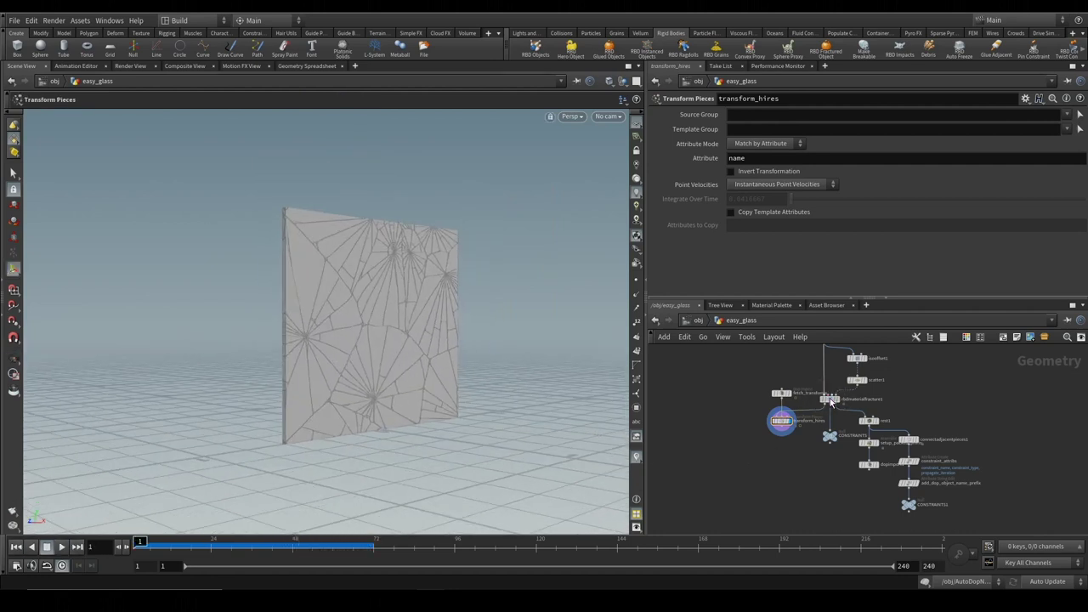
{"action": "left_click", "coordinate": [823, 397]}
{"action": "left_click", "coordinate": [807, 165]}
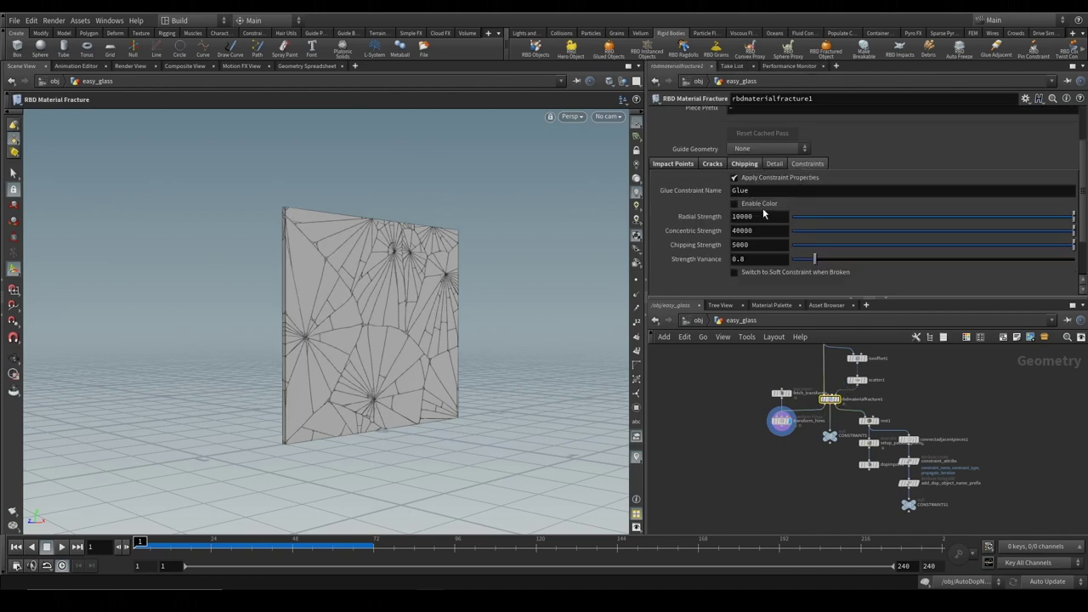
{"action": "type", "text": "0"}
Commit Radial Strength 0, replay the shattering on transform_hires, and rewind to frame 1
{"action": "key", "text": "Return"}
{"action": "left_click", "coordinate": [62, 549]}
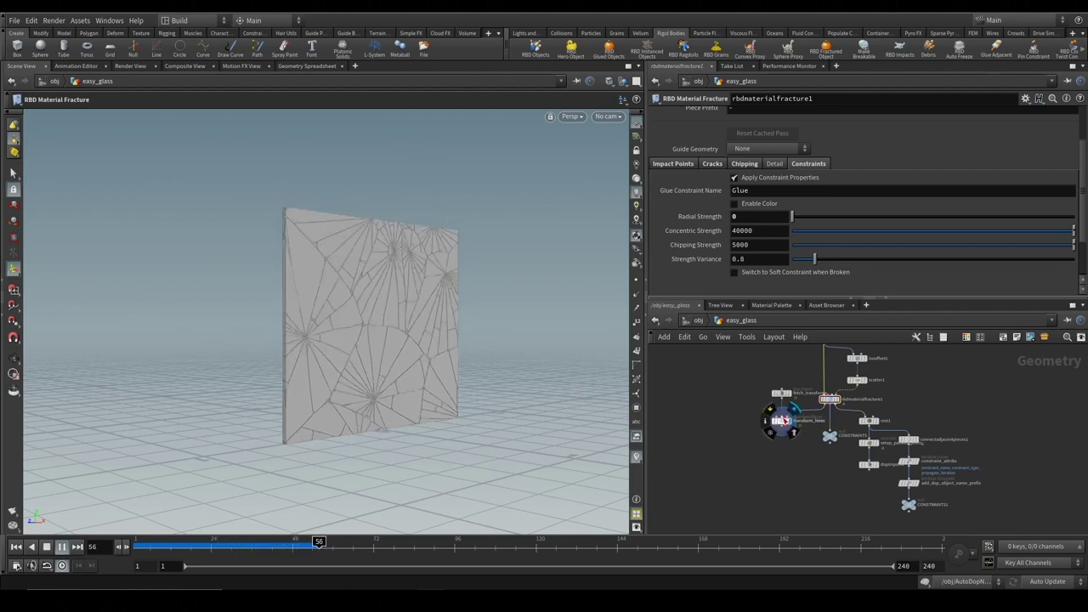
{"action": "left_click", "coordinate": [782, 421]}
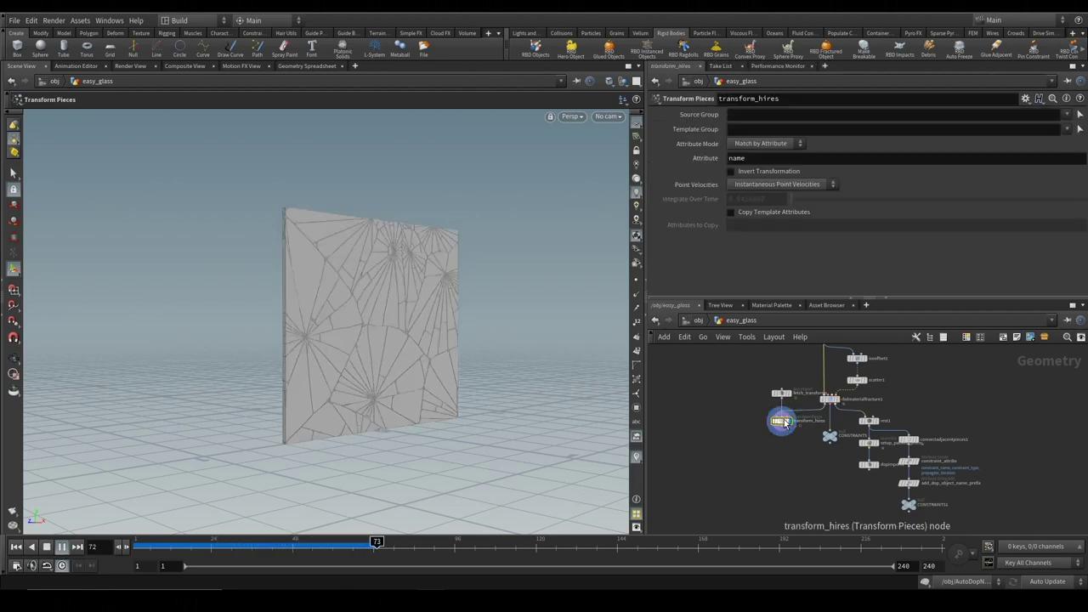
{"action": "left_click", "coordinate": [62, 547]}
{"action": "left_click", "coordinate": [15, 546]}
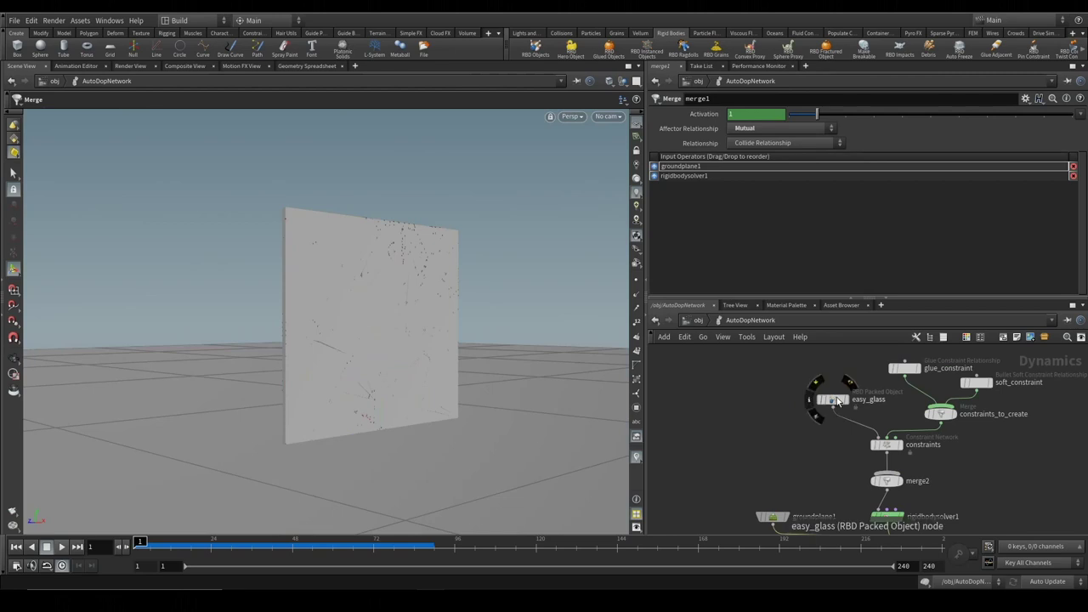
Set the easy_glass packed object's Y velocity to 1
{"action": "left_click", "coordinate": [831, 400]}
{"action": "scroll", "coordinate": [739, 280], "scroll_direction": "down", "scroll_amount": 1}
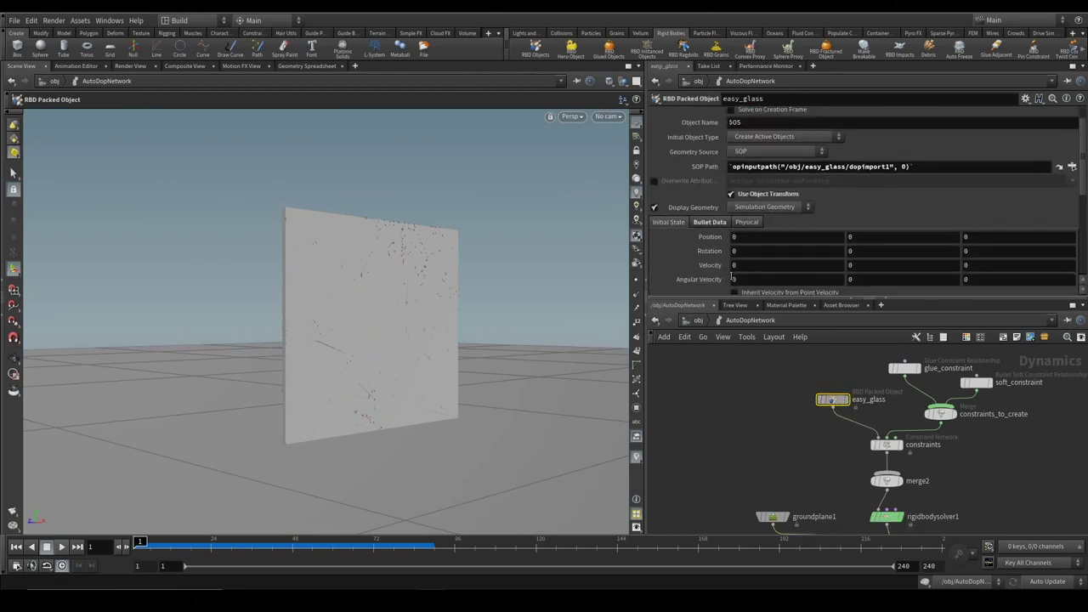
{"action": "left_click", "coordinate": [857, 265]}
{"action": "type", "text": "1"}
{"action": "key", "text": "Return"}
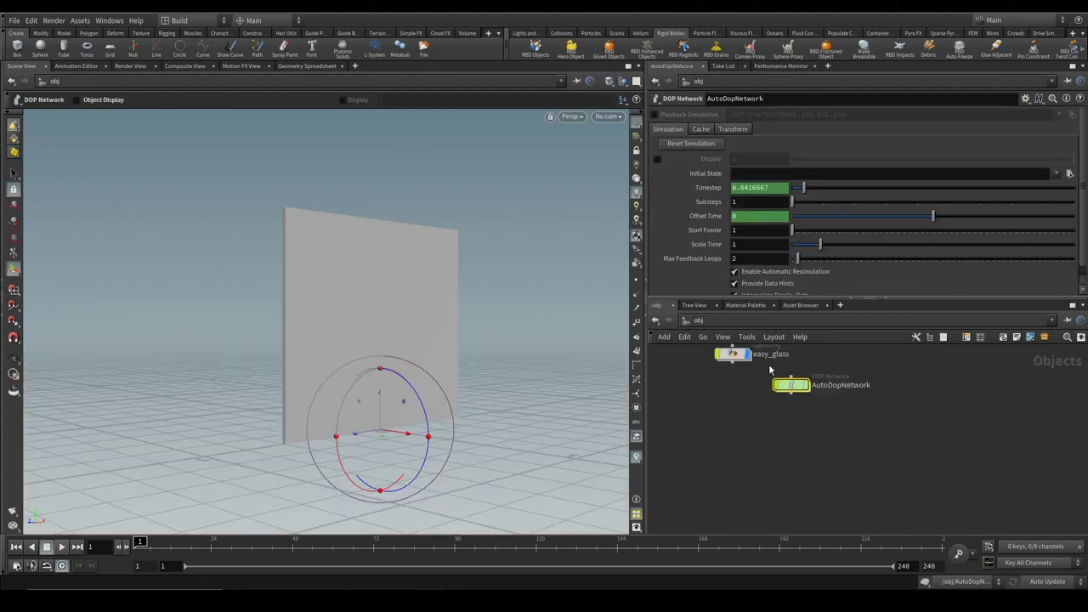
Play the simulation from an angled view, rewind to frame 1, and select glue_constraint1
{"action": "left_click", "coordinate": [66, 547]}
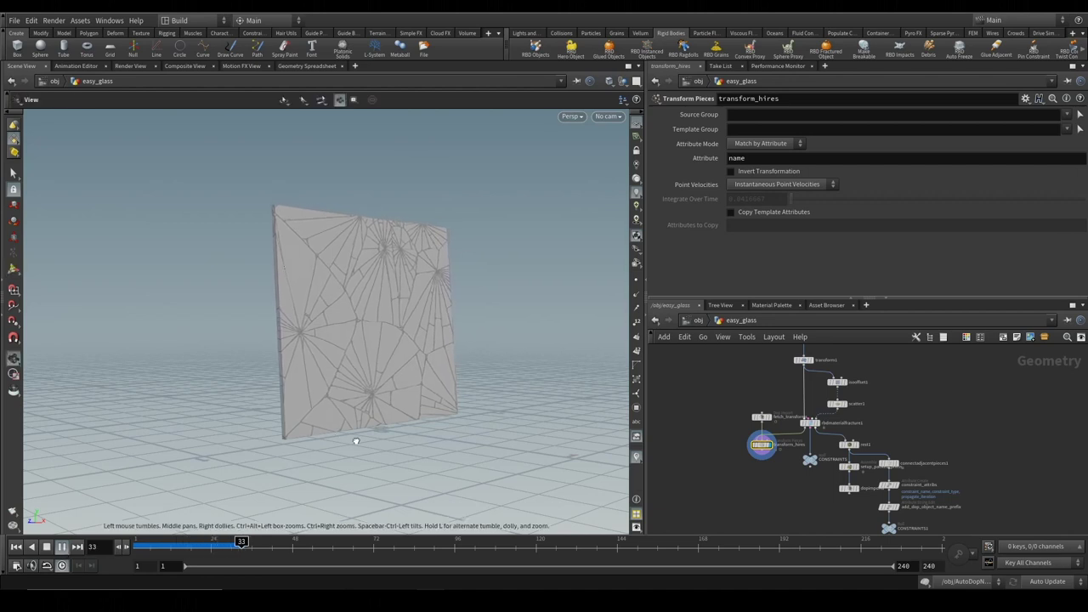
{"action": "left_click_drag", "start_coordinate": [352, 439], "coordinate": [376, 461], "text": "alt"}
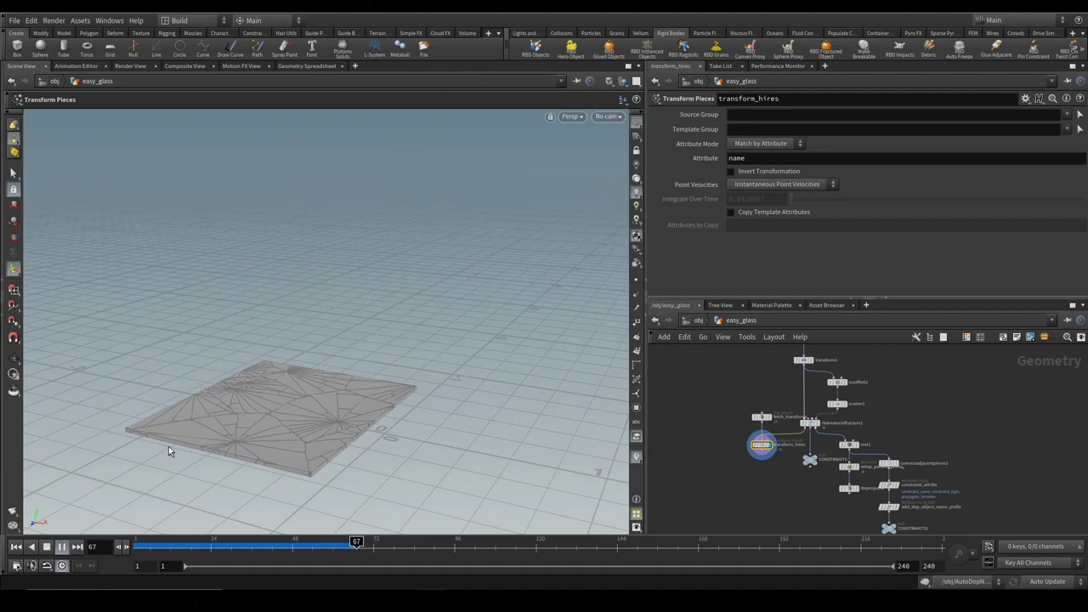
{"action": "left_click", "coordinate": [62, 546]}
{"action": "left_click", "coordinate": [15, 547]}
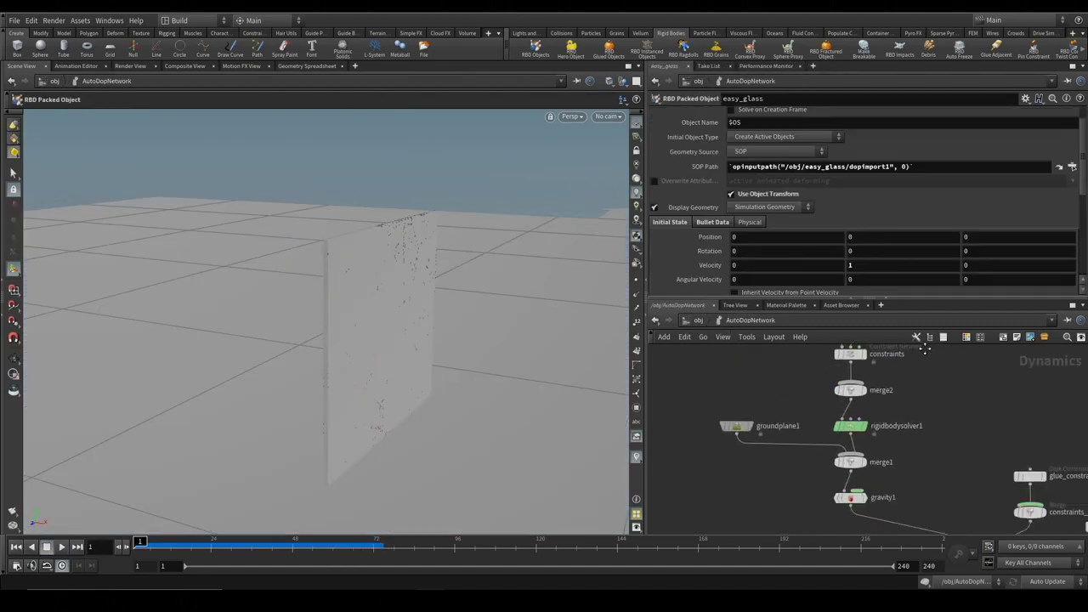
{"action": "left_click_drag", "start_coordinate": [839, 435], "coordinate": [743, 404]}
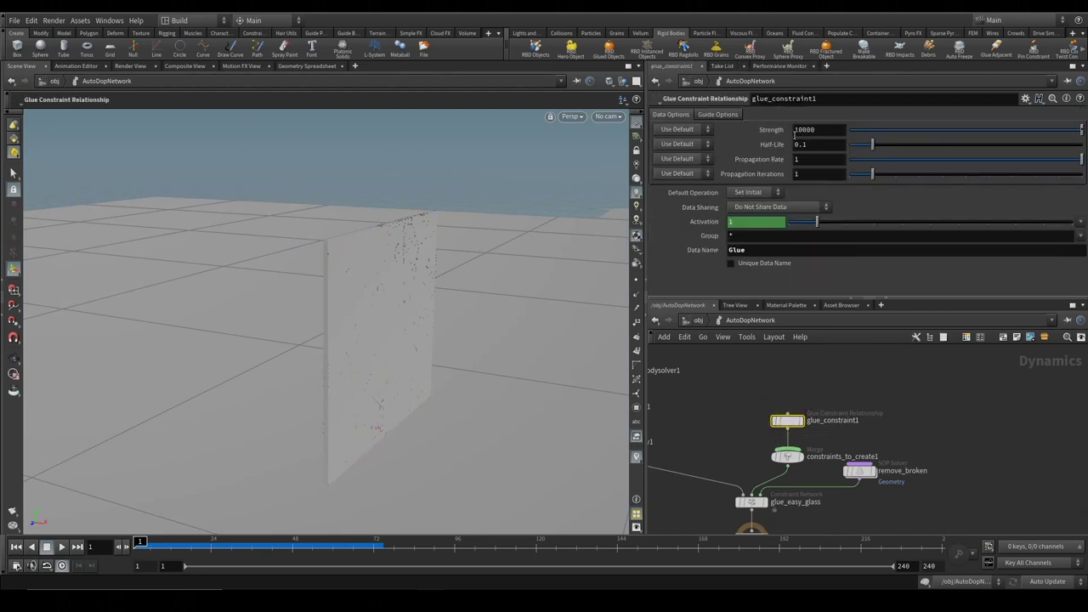
Set glue_constraint1 Strength to 0, preview the simulation, and rewind to frame 1
{"action": "type", "text": "0"}
{"action": "key", "text": "Return"}
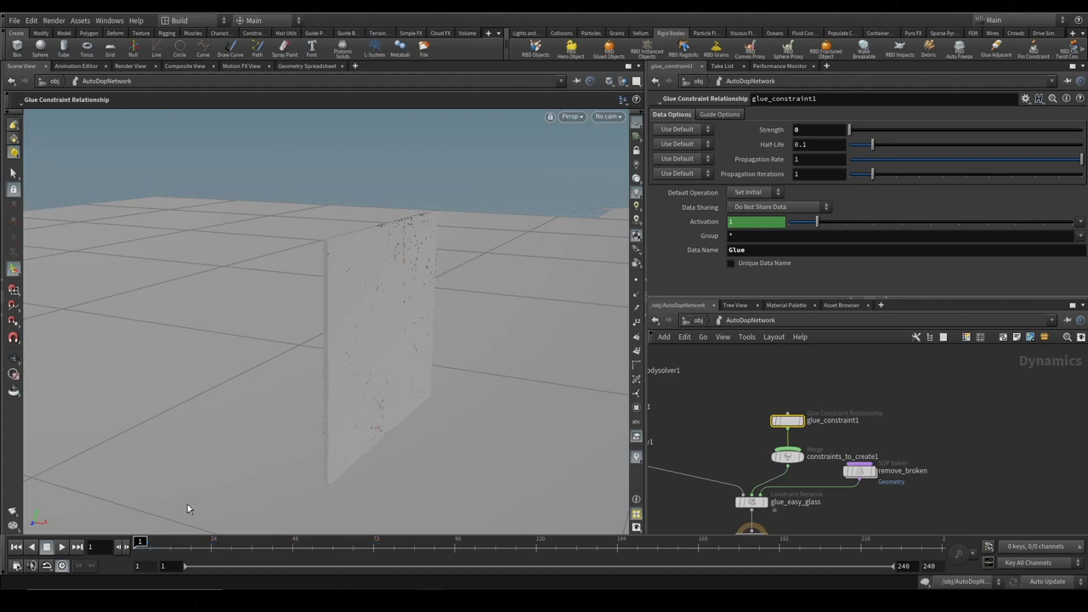
{"action": "left_click", "coordinate": [62, 548]}
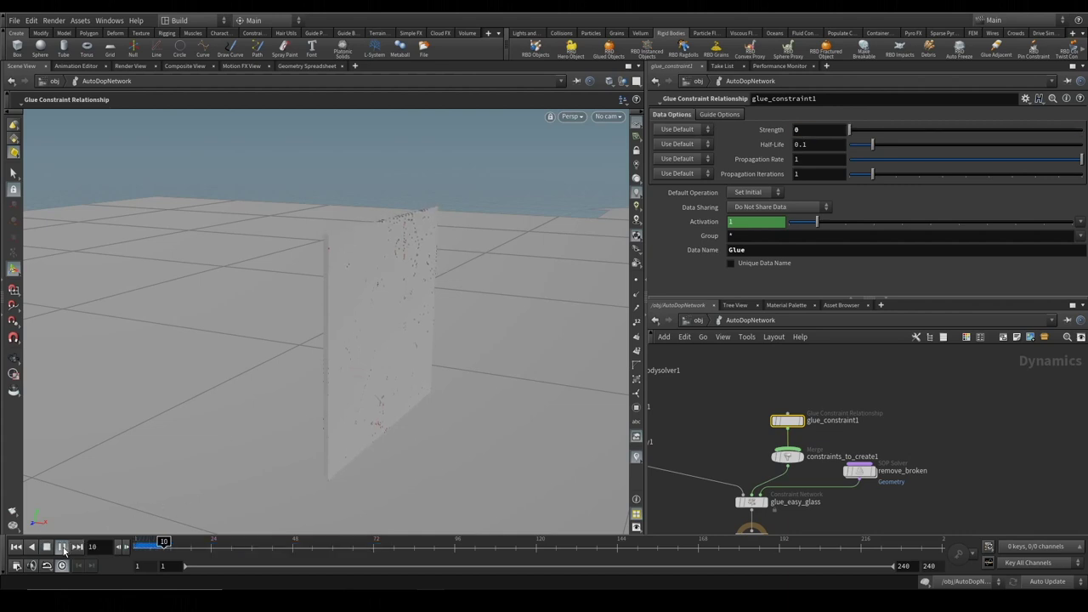
{"action": "left_click", "coordinate": [63, 549]}
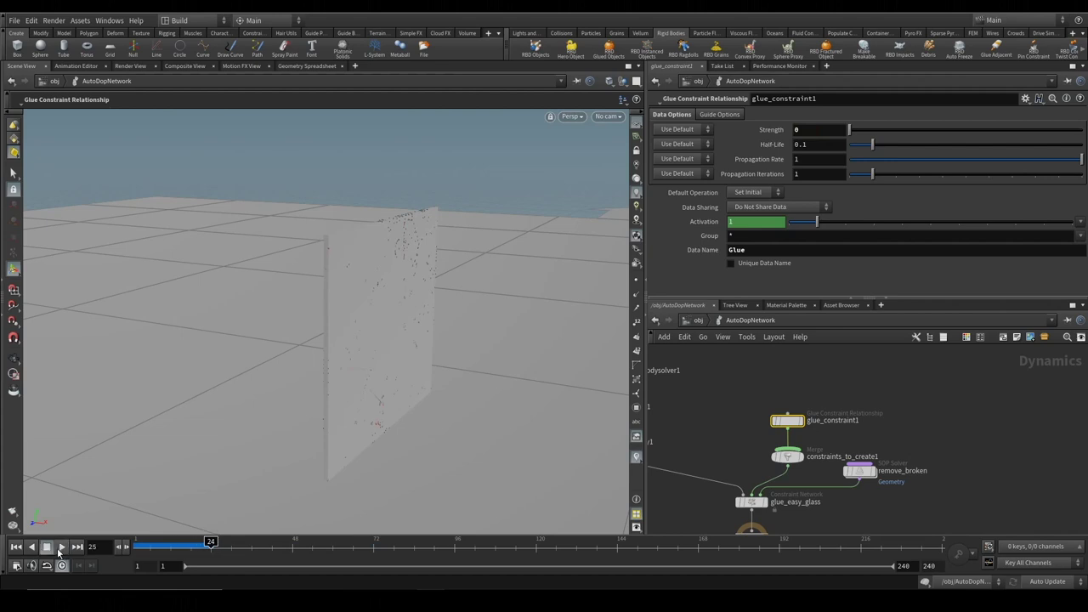
{"action": "left_click", "coordinate": [16, 548]}
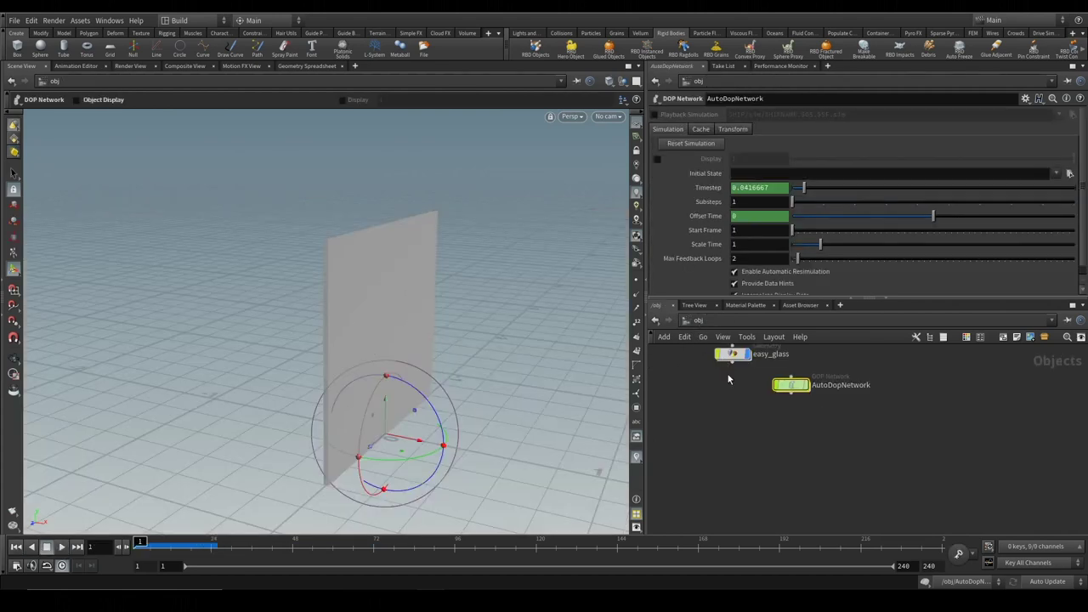
Play the fractured glass inside easy_glass, restart from frame 1, then return to AutoDopNetwork
{"action": "double_click", "coordinate": [771, 380]}
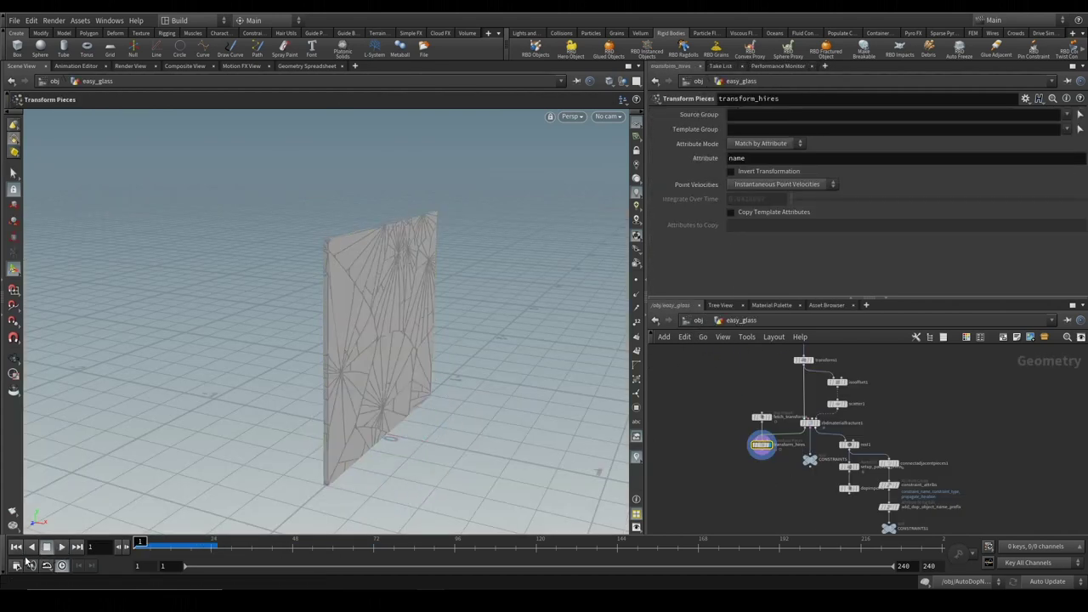
{"action": "left_click", "coordinate": [63, 547]}
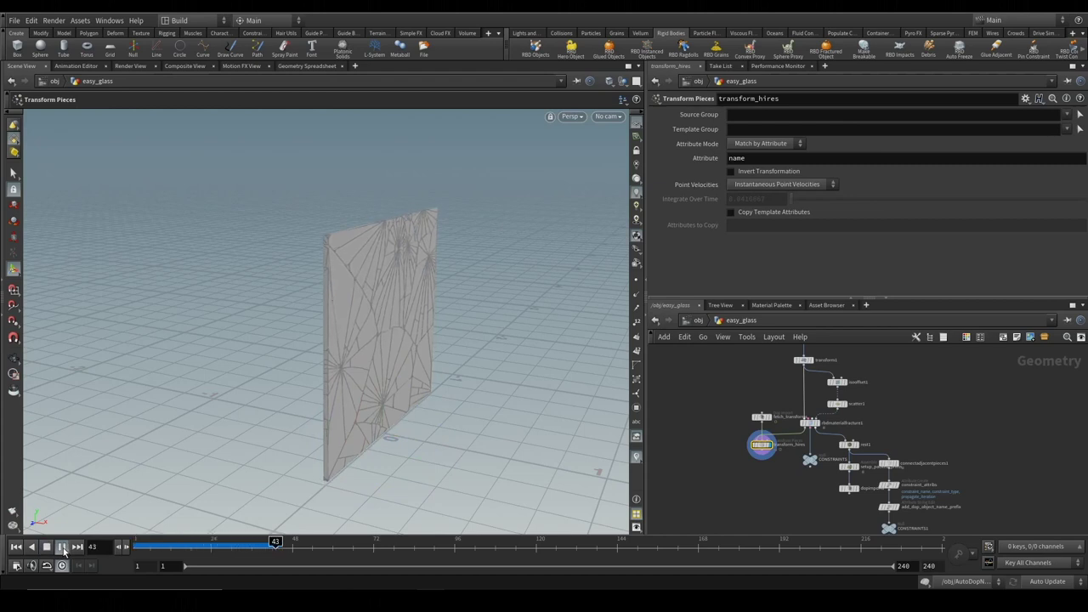
{"action": "left_click", "coordinate": [16, 546]}
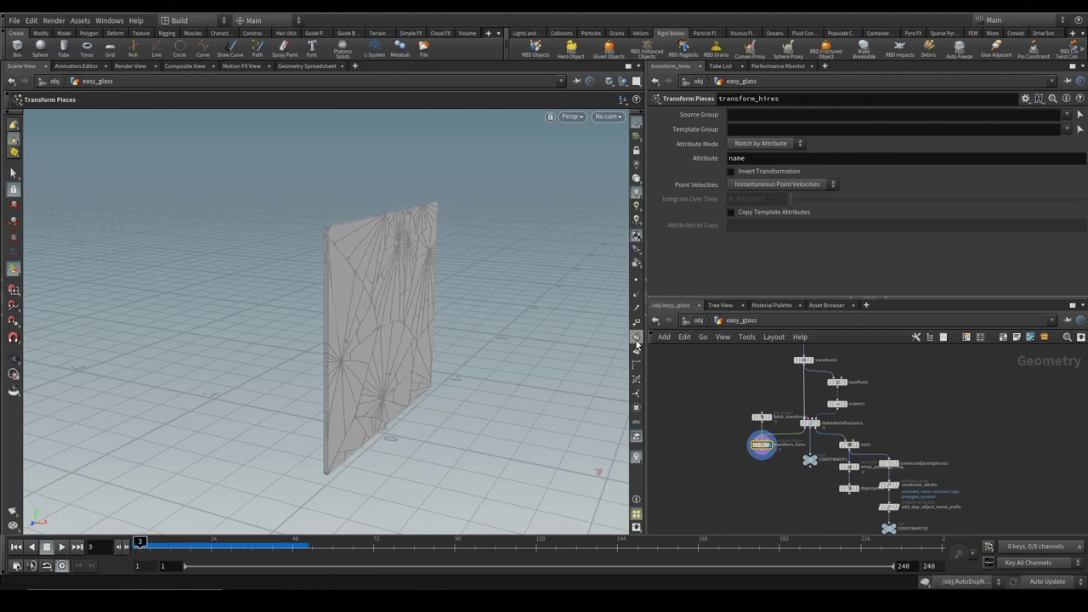
{"action": "left_click", "coordinate": [697, 323]}
{"action": "left_click", "coordinate": [821, 418]}
{"action": "double_click", "coordinate": [821, 417]}
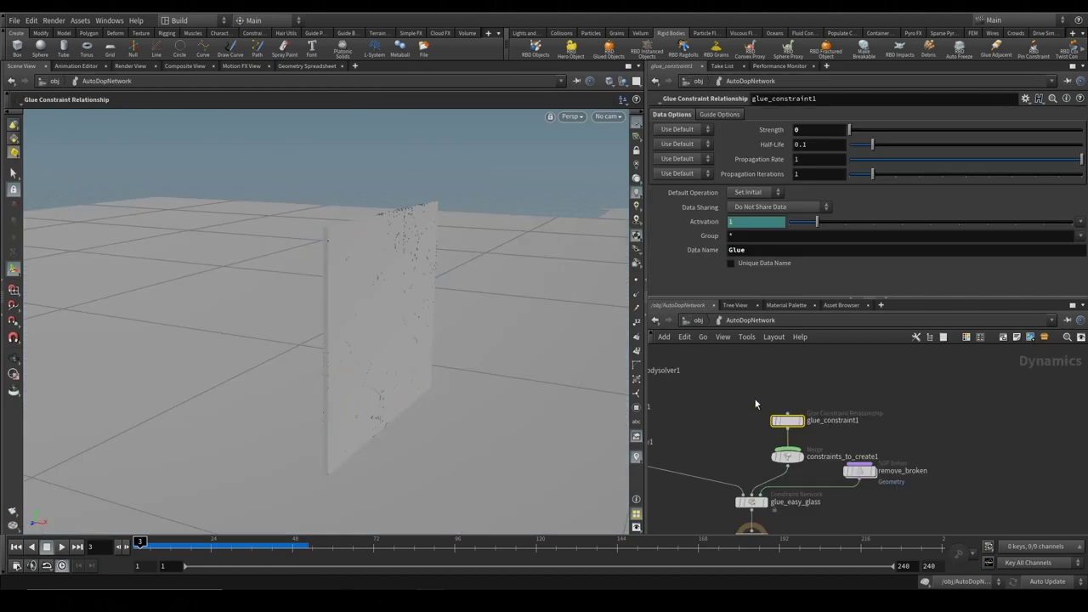
Select the easy_glass packed object and watch the pane fall, tumbling close to the debris, then rewind
{"action": "middle_click_drag", "start_coordinate": [834, 406], "coordinate": [881, 535]}
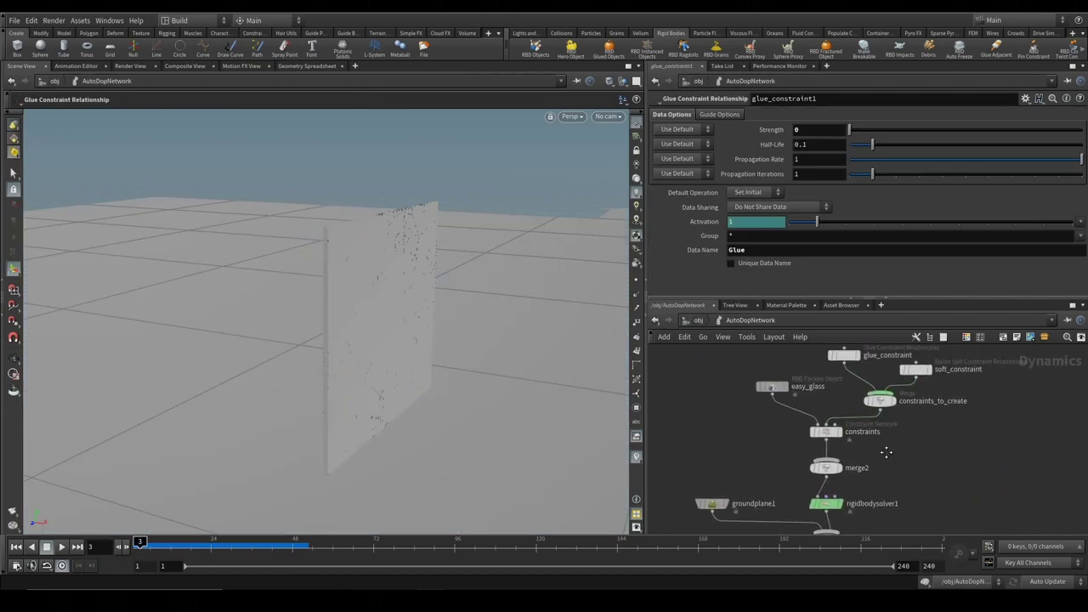
{"action": "left_click", "coordinate": [772, 390]}
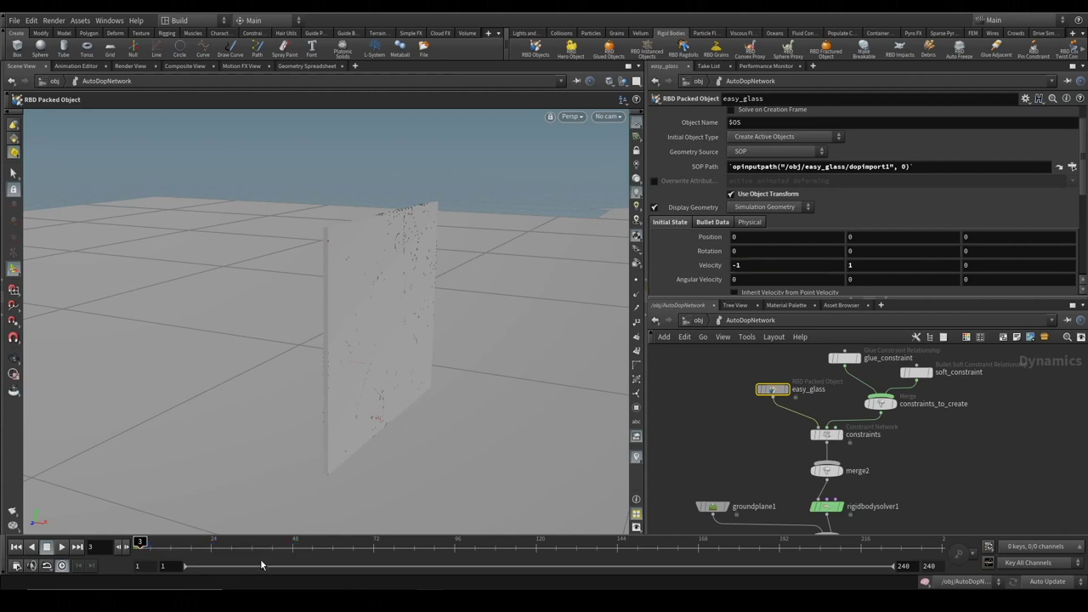
{"action": "left_click", "coordinate": [62, 547]}
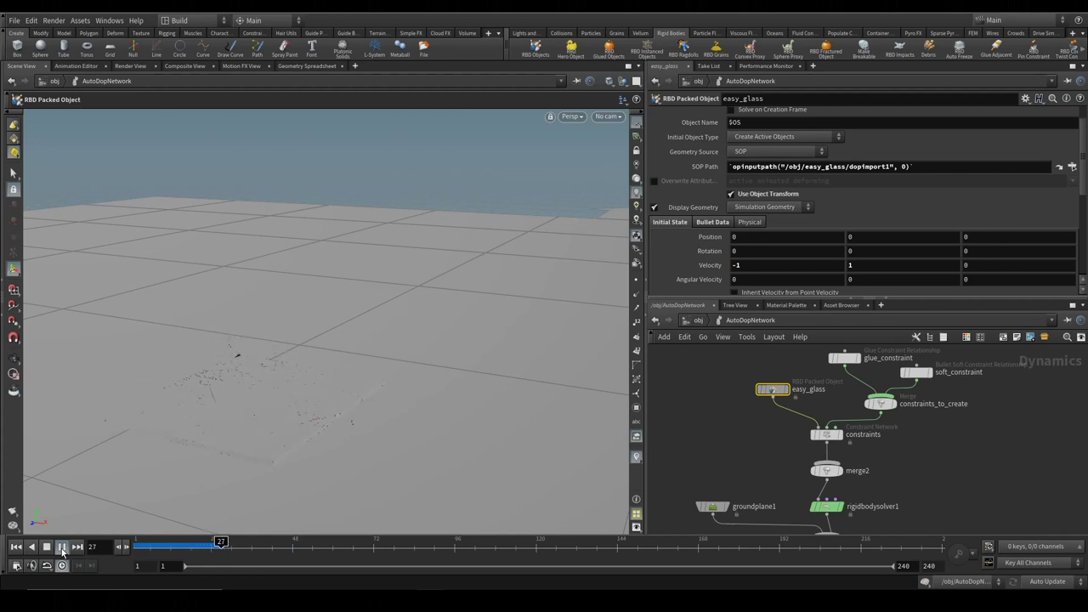
{"action": "key", "text": "Escape"}
{"action": "mouse_move", "coordinate": [158, 437]}
{"action": "left_mouse_down"}
{"action": "mouse_move", "coordinate": [267, 394]}
{"action": "mouse_move", "coordinate": [178, 449]}
{"action": "mouse_move", "coordinate": [437, 401]}
{"action": "mouse_move", "coordinate": [395, 404]}
{"action": "mouse_move", "coordinate": [420, 365]}
{"action": "mouse_move", "coordinate": [281, 335]}
{"action": "mouse_move", "coordinate": [378, 328]}
{"action": "mouse_move", "coordinate": [377, 312]}
{"action": "mouse_move", "coordinate": [408, 352]}
{"action": "mouse_move", "coordinate": [255, 425]}
{"action": "left_mouse_up"}
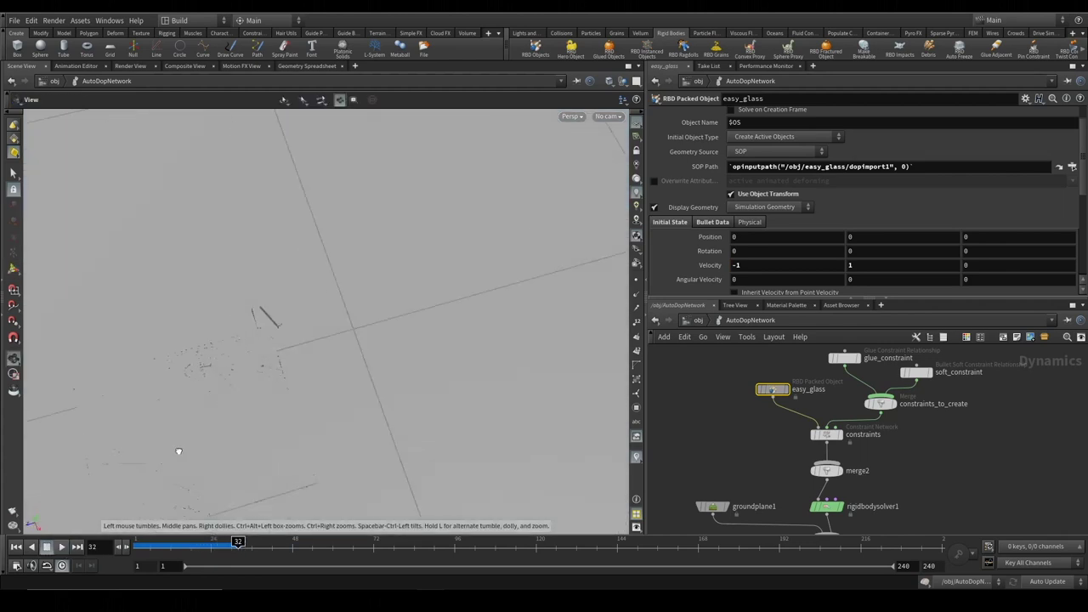
{"action": "key", "text": "Return"}
{"action": "left_click", "coordinate": [17, 548]}
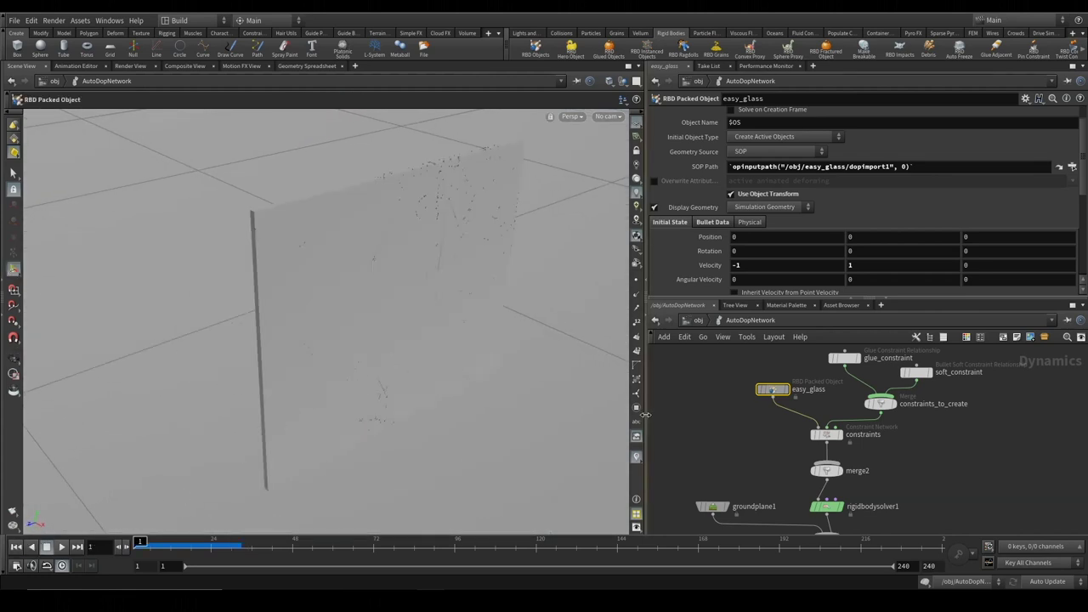
Review glue_constraint, soft_constraint, glue_constraint1, remove_broken and output settings, then go up to /obj
{"action": "left_click", "coordinate": [850, 358]}
{"action": "left_click_drag", "start_coordinate": [850, 358], "coordinate": [866, 373]}
{"action": "left_click", "coordinate": [917, 372]}
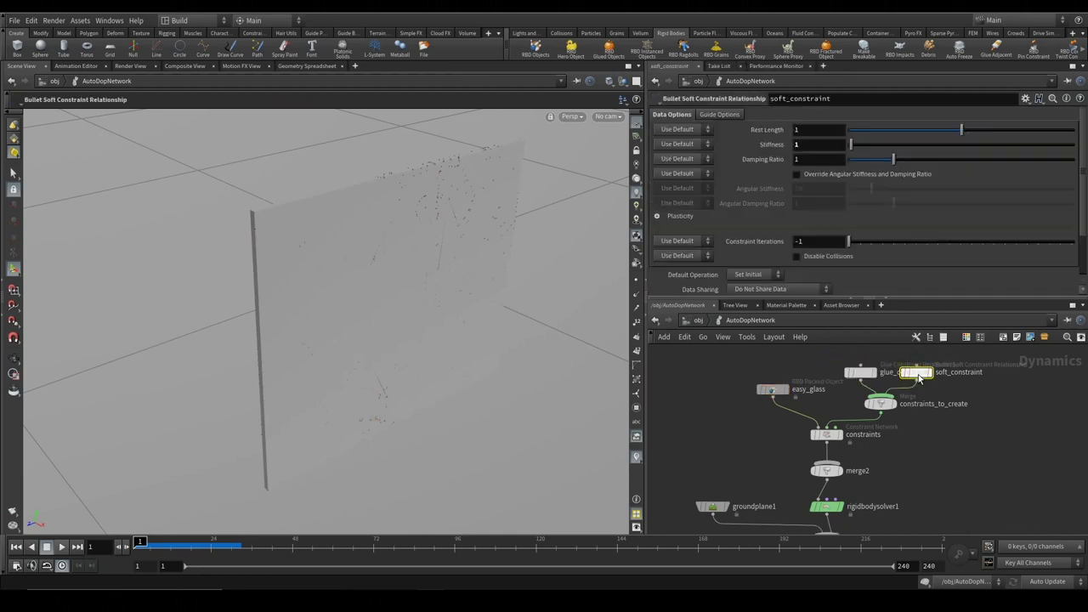
{"action": "middle_click_drag", "start_coordinate": [976, 501], "coordinate": [867, 365]}
{"action": "left_click", "coordinate": [897, 420]}
{"action": "left_click", "coordinate": [967, 470]}
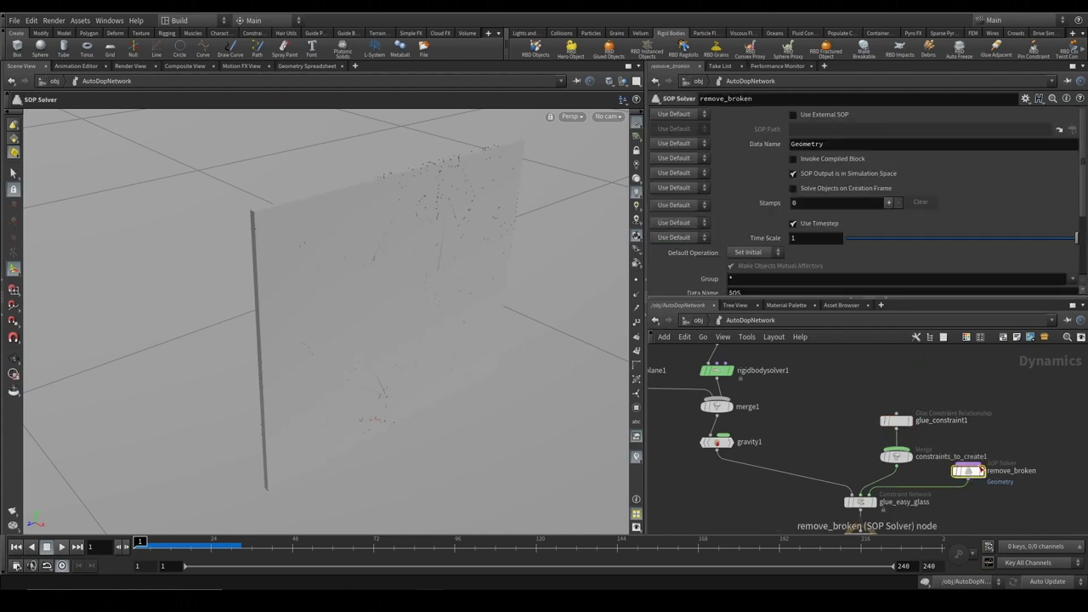
{"action": "middle_click_drag", "start_coordinate": [957, 476], "coordinate": [941, 420]}
{"action": "left_click", "coordinate": [847, 488]}
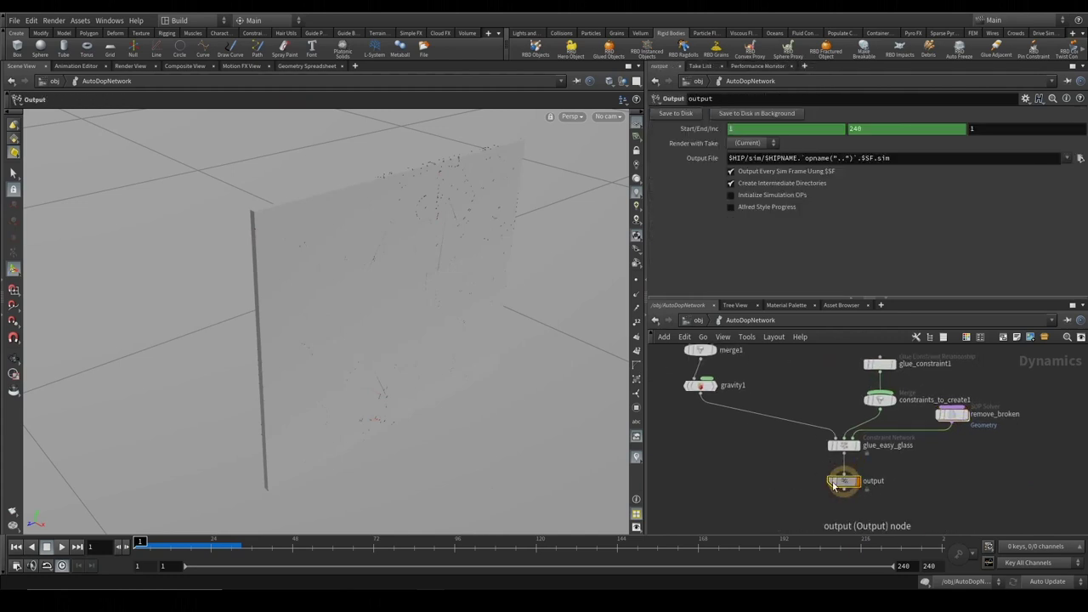
{"action": "left_click", "coordinate": [698, 319]}
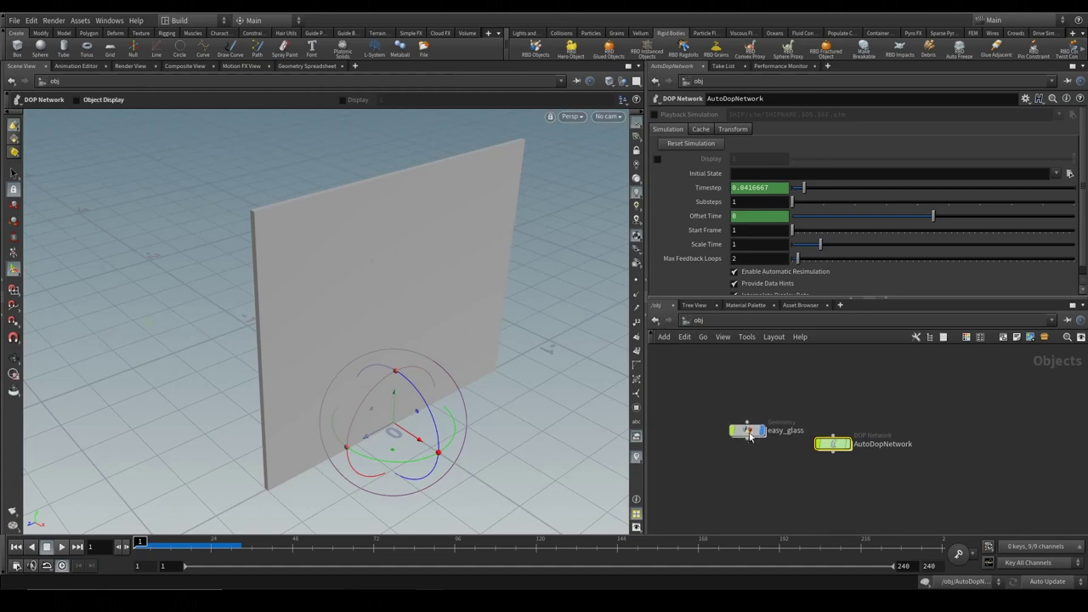
Display the glass pane's red CONSTRAINTS lines in the easy_glass viewport
{"action": "double_click", "coordinate": [750, 446]}
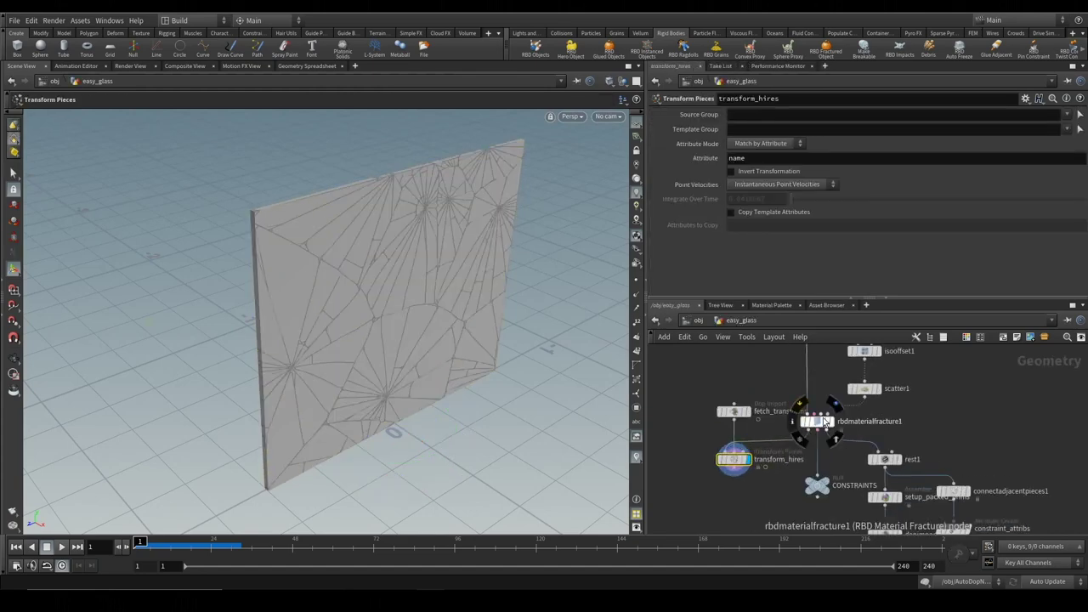
{"action": "left_click", "coordinate": [818, 423]}
{"action": "left_click", "coordinate": [817, 486]}
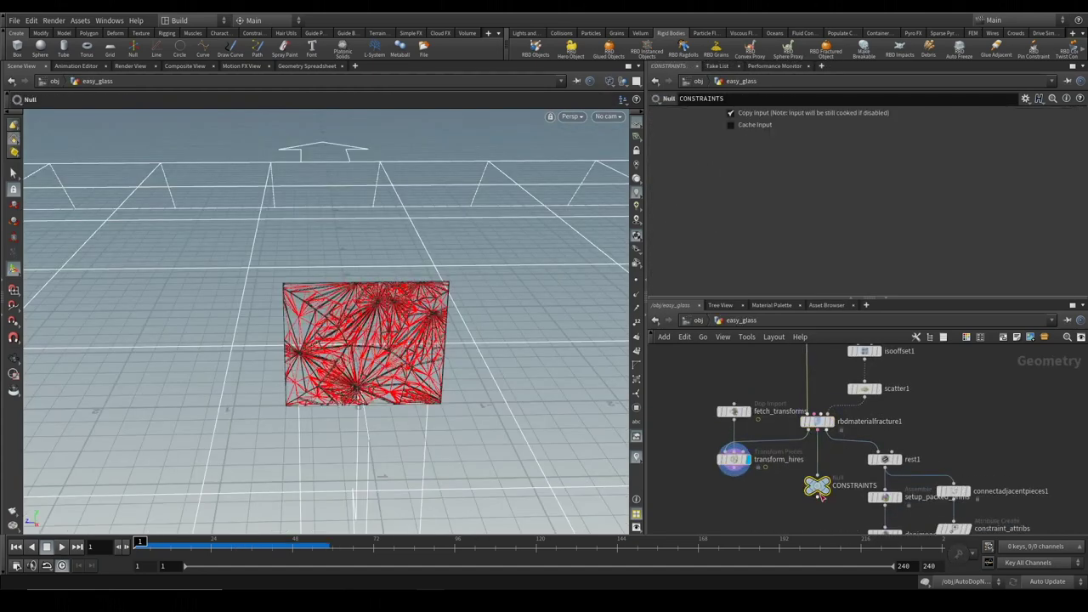
{"action": "scroll", "coordinate": [816, 493], "scroll_direction": "down", "scroll_amount": 2}
{"action": "left_click_drag", "start_coordinate": [772, 430], "coordinate": [773, 430]}
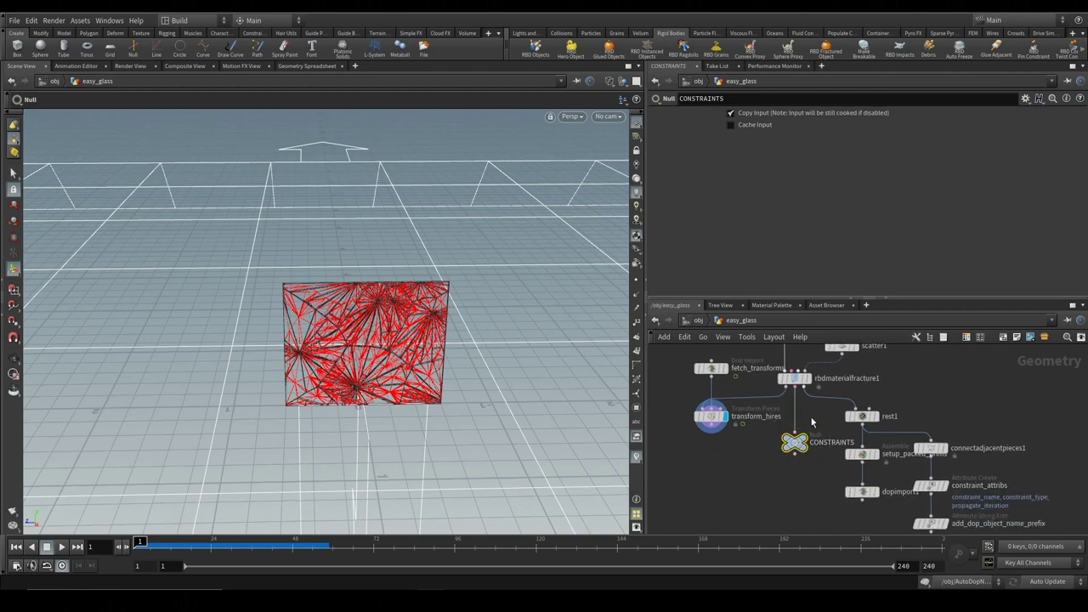
Return to AutoDopNetwork and show glue_constraint1's settings, Strength still 0
{"action": "left_click", "coordinate": [698, 324]}
{"action": "double_click", "coordinate": [834, 440]}
{"action": "middle_click_drag", "start_coordinate": [834, 439], "coordinate": [889, 457]}
{"action": "left_click", "coordinate": [880, 457]}
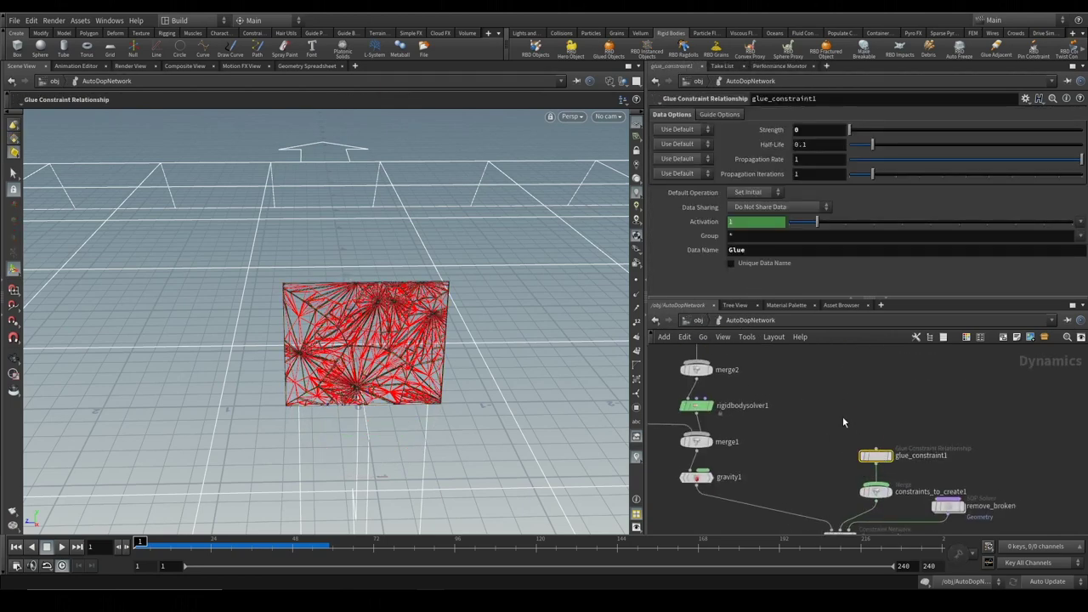
Select glue_constraint and confirm the constraint network's SOP path is /obj/easy_glass/CONSTRAINTS
{"action": "middle_click_drag", "start_coordinate": [827, 396], "coordinate": [826, 408]}
{"action": "left_click", "coordinate": [823, 403]}
{"action": "left_click", "coordinate": [768, 405]}
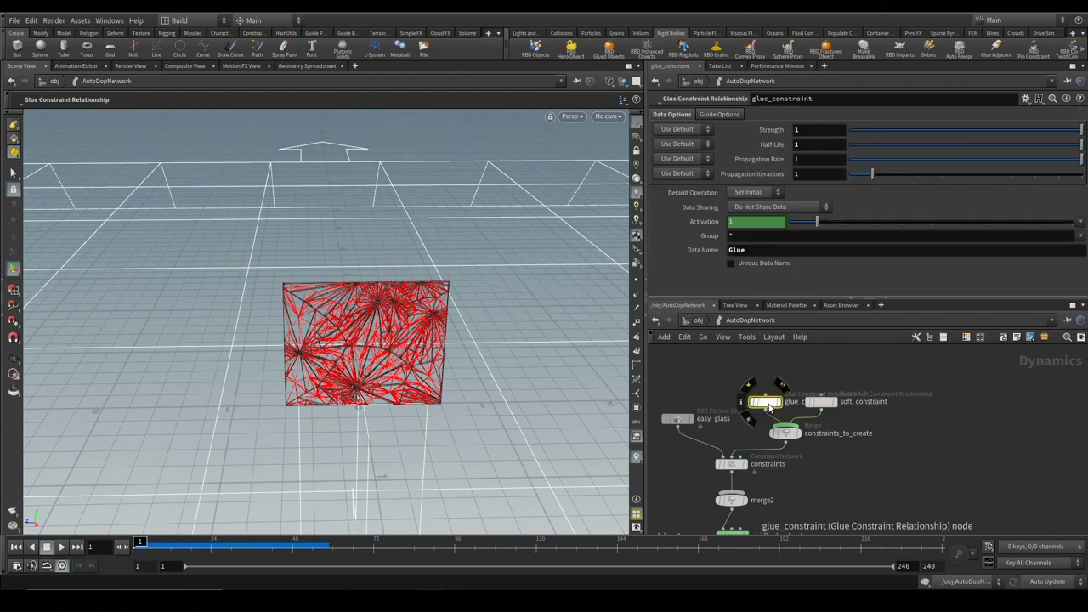
{"action": "left_click_drag", "start_coordinate": [770, 408], "coordinate": [744, 408]}
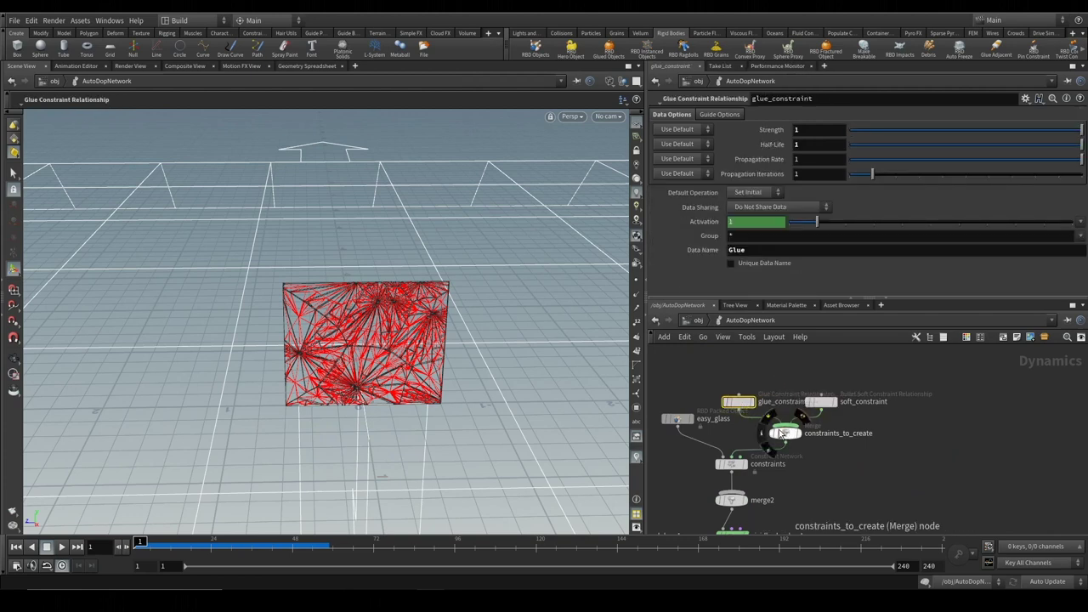
{"action": "left_click", "coordinate": [733, 465]}
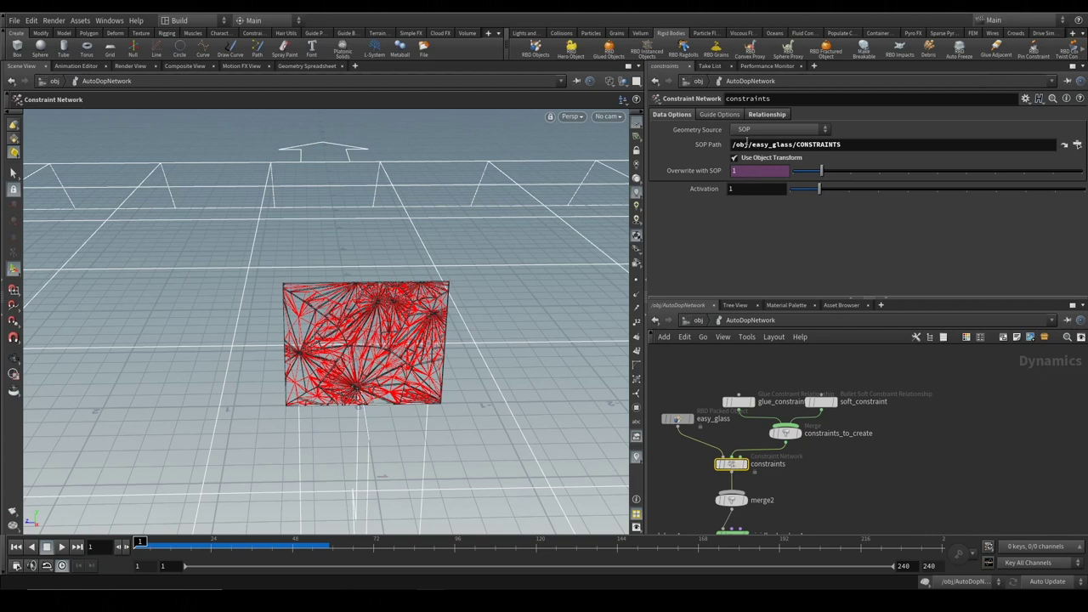
{"action": "left_click", "coordinate": [850, 143]}
{"action": "left_click", "coordinate": [857, 144]}
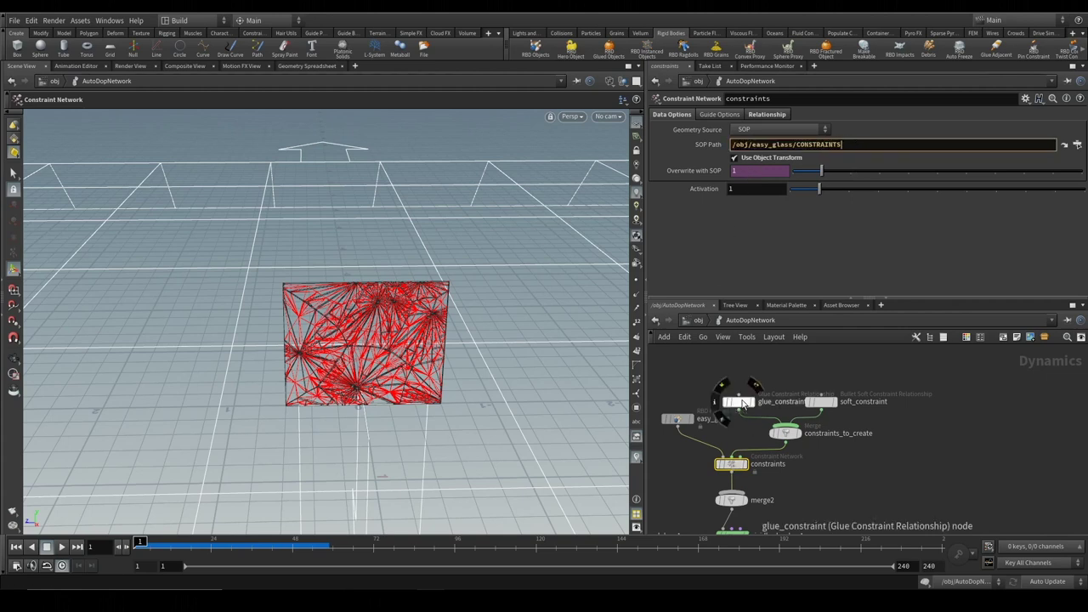
Set glue_constraint Strength to 0, play as the pane collapses into debris, then select easy_glass
{"action": "left_click", "coordinate": [742, 403]}
{"action": "type", "text": "0"}
{"action": "key", "text": "Return"}
{"action": "left_click", "coordinate": [61, 547]}
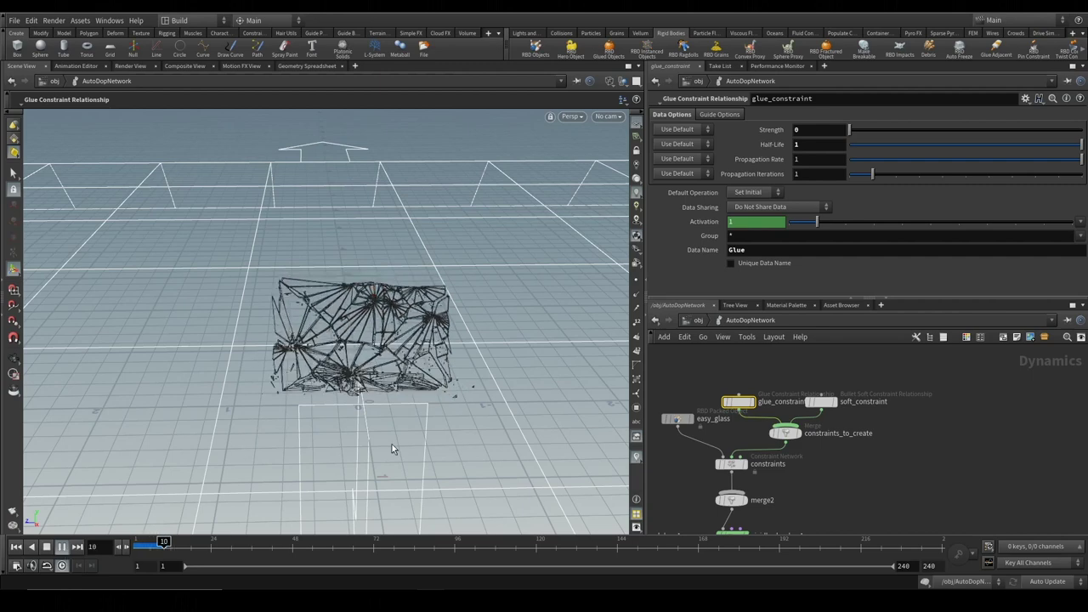
{"action": "left_click_drag", "start_coordinate": [438, 447], "coordinate": [473, 453]}
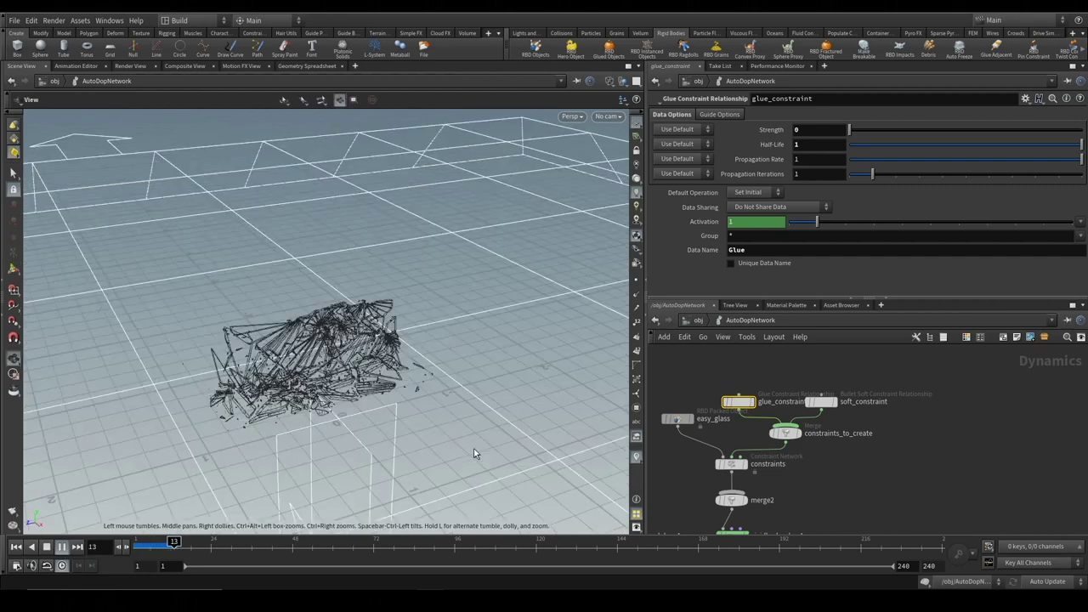
{"action": "left_click", "coordinate": [698, 320]}
{"action": "left_click", "coordinate": [748, 444]}
Display the easy_glass geometry smooth shaded and preview the pane shattering from frame 1
{"action": "left_click", "coordinate": [851, 443]}
{"action": "left_click", "coordinate": [749, 445]}
{"action": "double_click", "coordinate": [749, 446]}
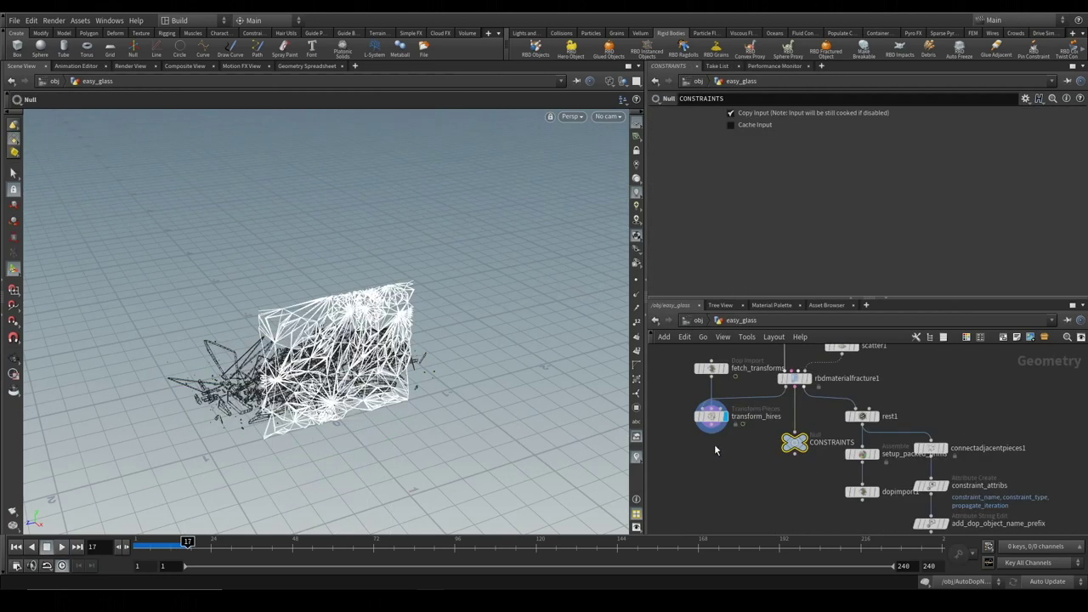
{"action": "left_click", "coordinate": [609, 83]}
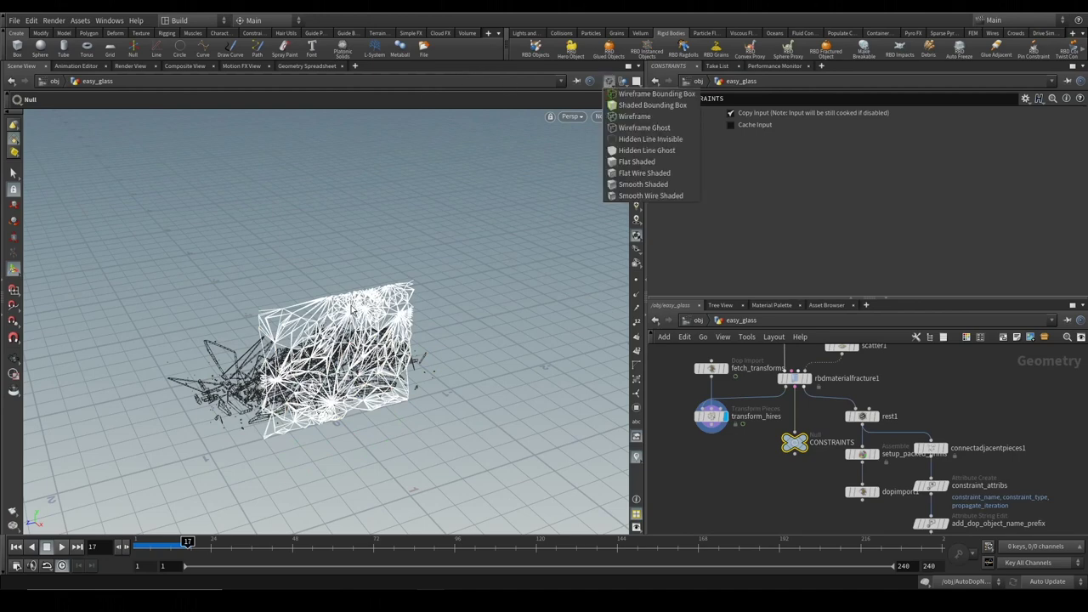
{"action": "left_click", "coordinate": [140, 549]}
{"action": "left_click", "coordinate": [129, 547]}
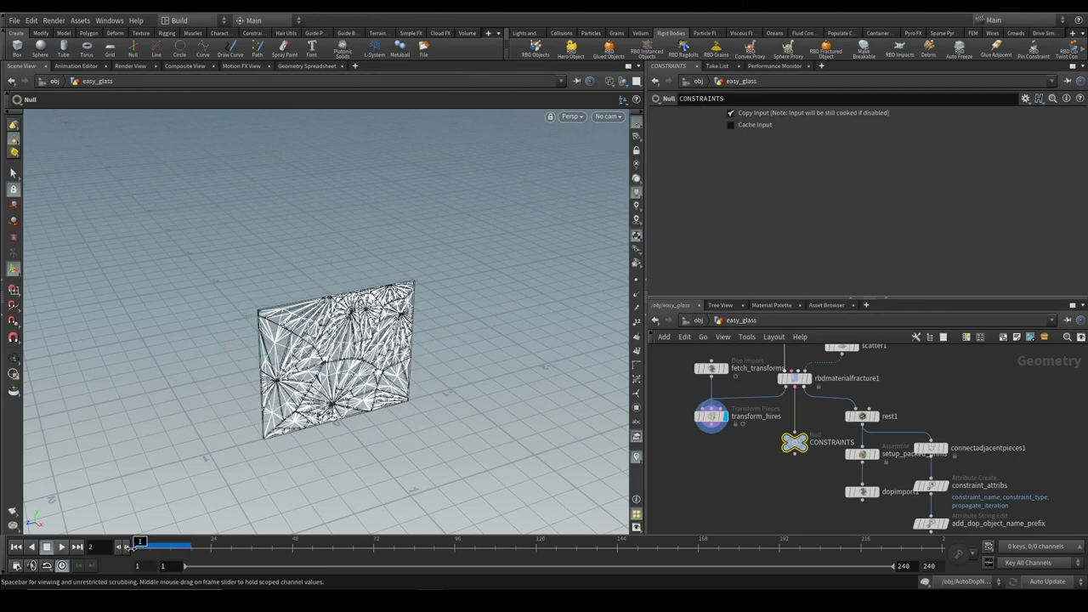
{"action": "left_click", "coordinate": [129, 547]}
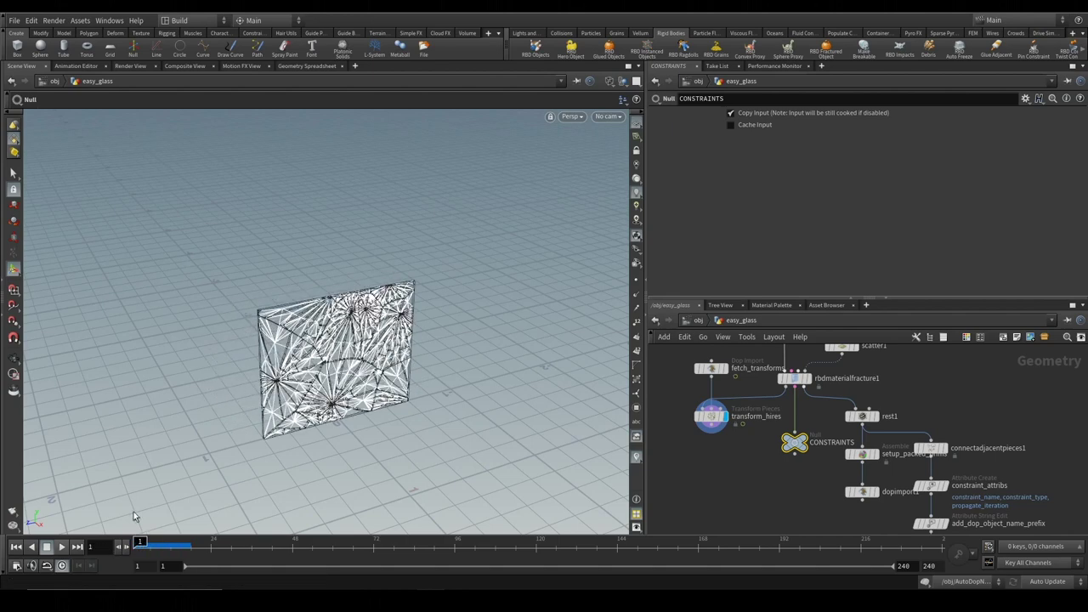
{"action": "left_click", "coordinate": [609, 81]}
{"action": "left_click", "coordinate": [659, 185]}
{"action": "key", "text": "Escape"}
{"action": "left_click_drag", "start_coordinate": [260, 457], "coordinate": [238, 477]}
Play the simulation from the transform_hires pieces node, inspect the fallen shards, then rewind
{"action": "left_click", "coordinate": [711, 416]}
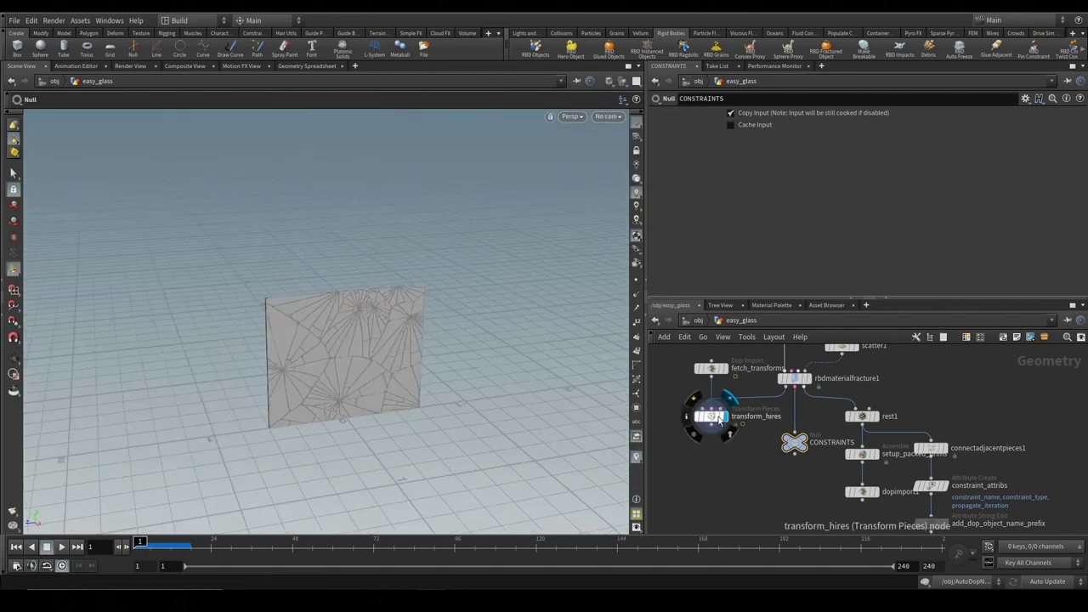
{"action": "left_click", "coordinate": [62, 548]}
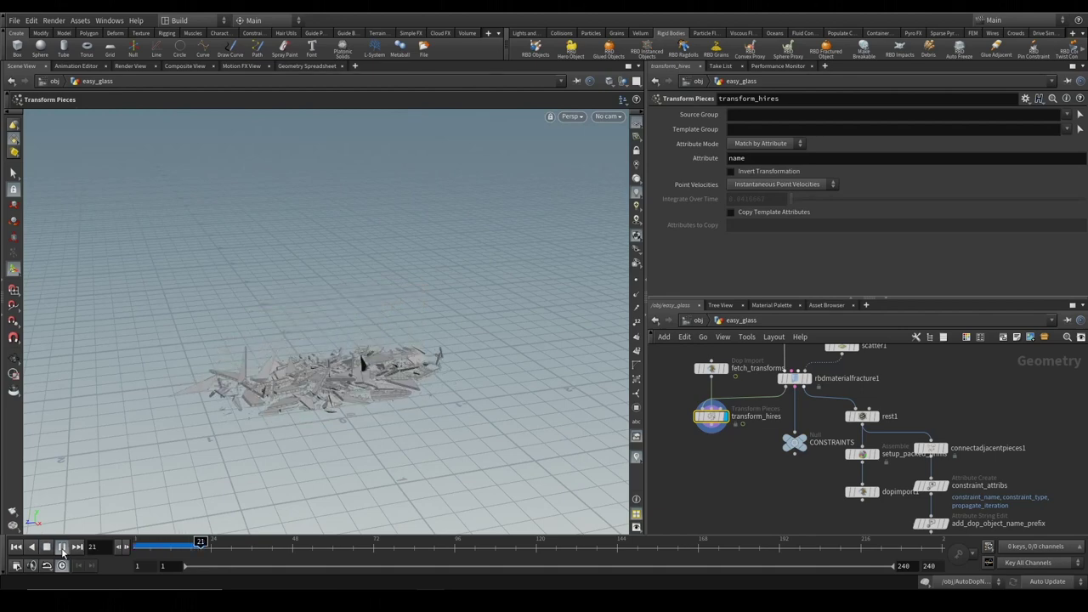
{"action": "key", "text": "Escape"}
{"action": "right_click_drag", "start_coordinate": [438, 367], "coordinate": [497, 383]}
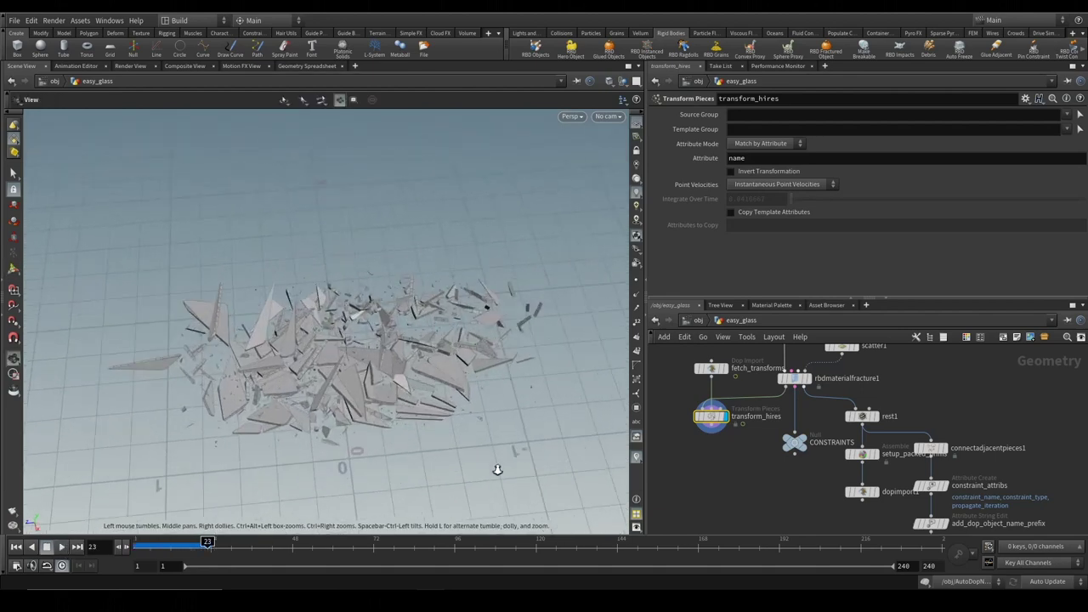
{"action": "mouse_move", "coordinate": [498, 383]}
{"action": "left_mouse_down"}
{"action": "mouse_move", "coordinate": [286, 396]}
{"action": "mouse_move", "coordinate": [460, 415]}
{"action": "mouse_move", "coordinate": [389, 340]}
{"action": "mouse_move", "coordinate": [372, 359]}
{"action": "left_mouse_up"}
{"action": "left_click", "coordinate": [16, 547]}
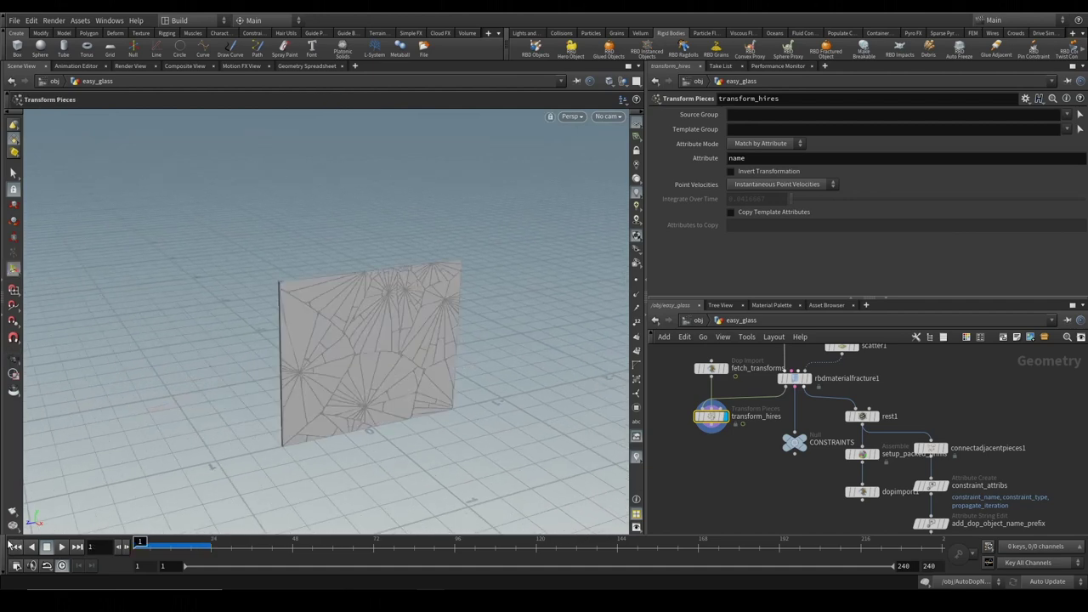
Set rbdmaterialfracture1's Radial Strength to 10 and replay the simulation
{"action": "middle_click_drag", "start_coordinate": [748, 398], "coordinate": [758, 421]}
{"action": "left_click", "coordinate": [805, 403]}
{"action": "type", "text": "10"}
{"action": "key", "text": "Return"}
{"action": "left_click", "coordinate": [59, 548]}
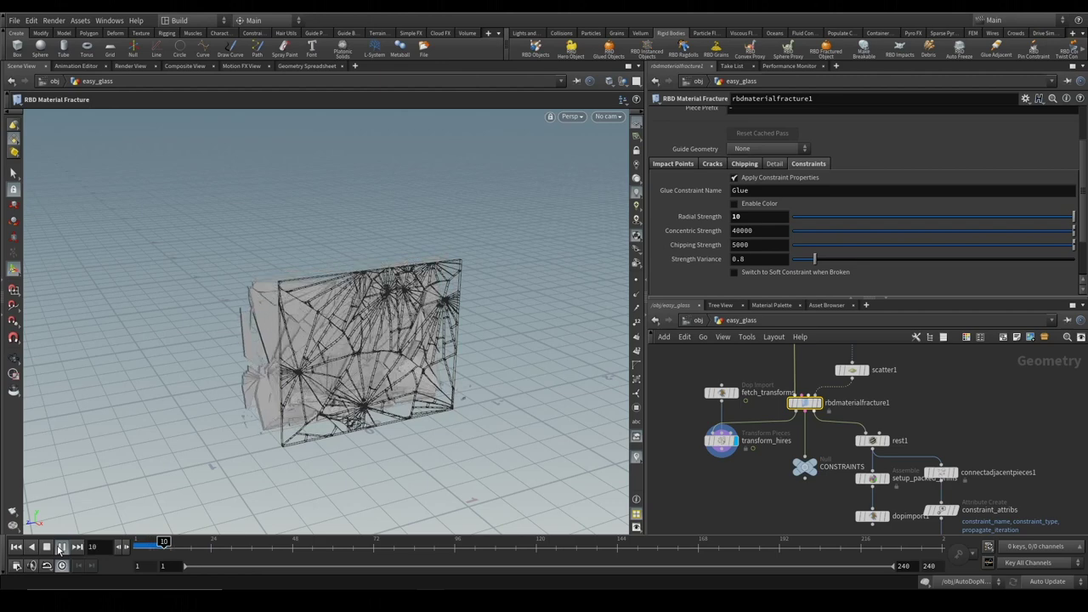
Enter a lower glue_constraint Strength and replay the simulation from frame 1
{"action": "left_click", "coordinate": [14, 547]}
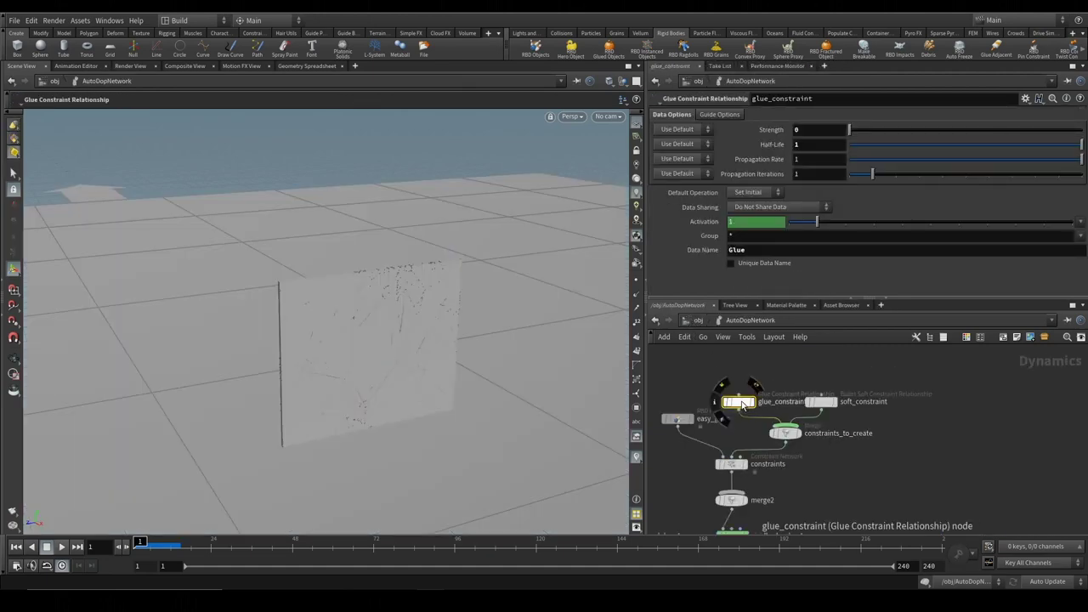
{"action": "type", "text": "0.4"}
{"action": "key", "text": "Return"}
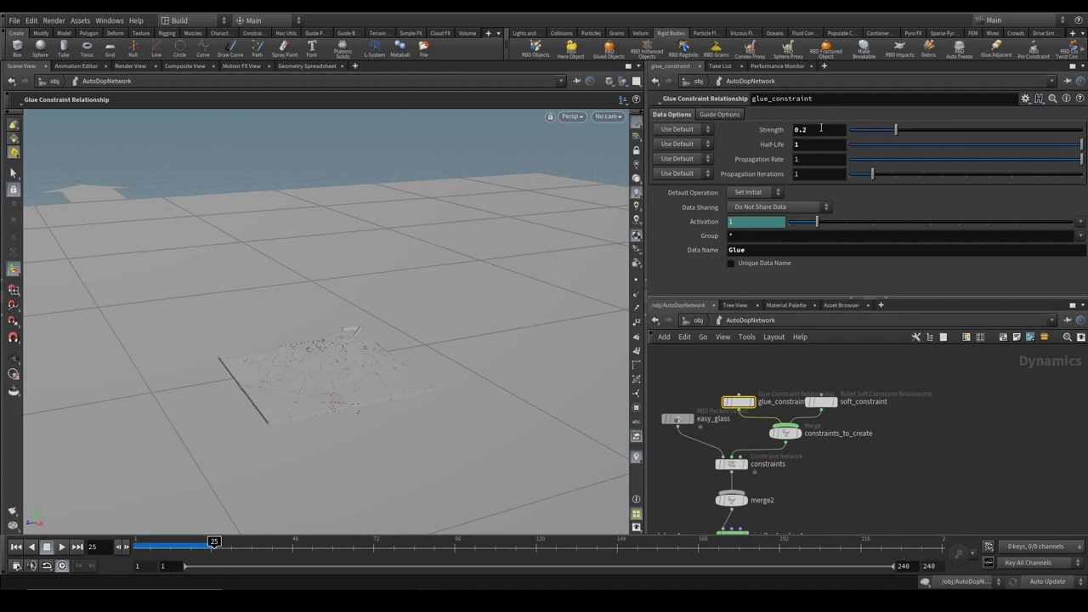
{"action": "left_click", "coordinate": [18, 549]}
{"action": "left_click", "coordinate": [61, 547]}
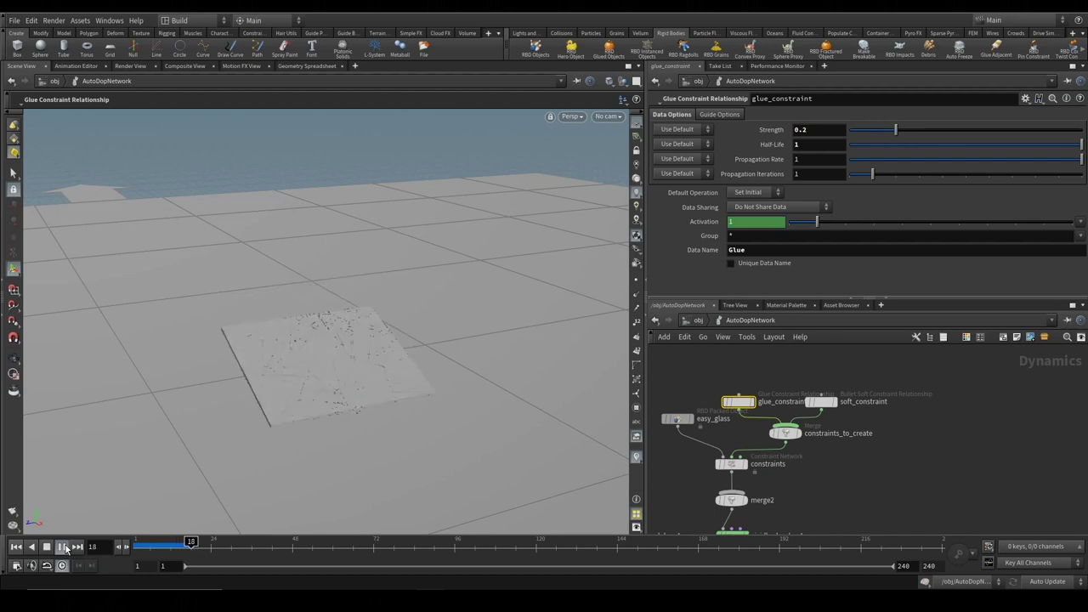
Replay the simulation to frame 31 and orbit to inspect the scattered fragments
{"action": "key", "text": "Escape"}
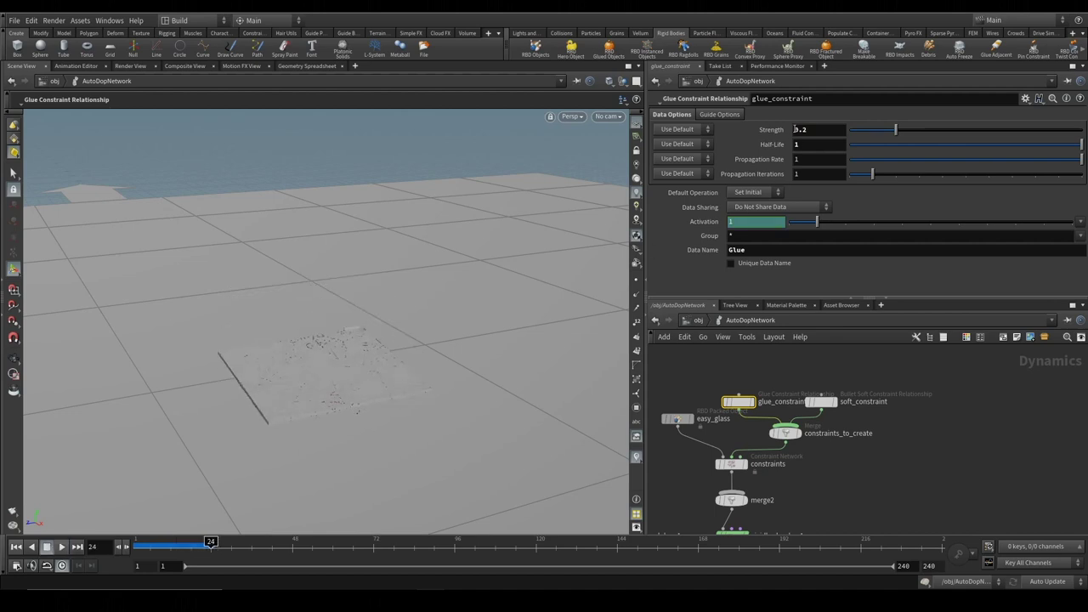
{"action": "type", "text": "0.01"}
{"action": "left_click", "coordinate": [17, 548]}
{"action": "left_click", "coordinate": [60, 547]}
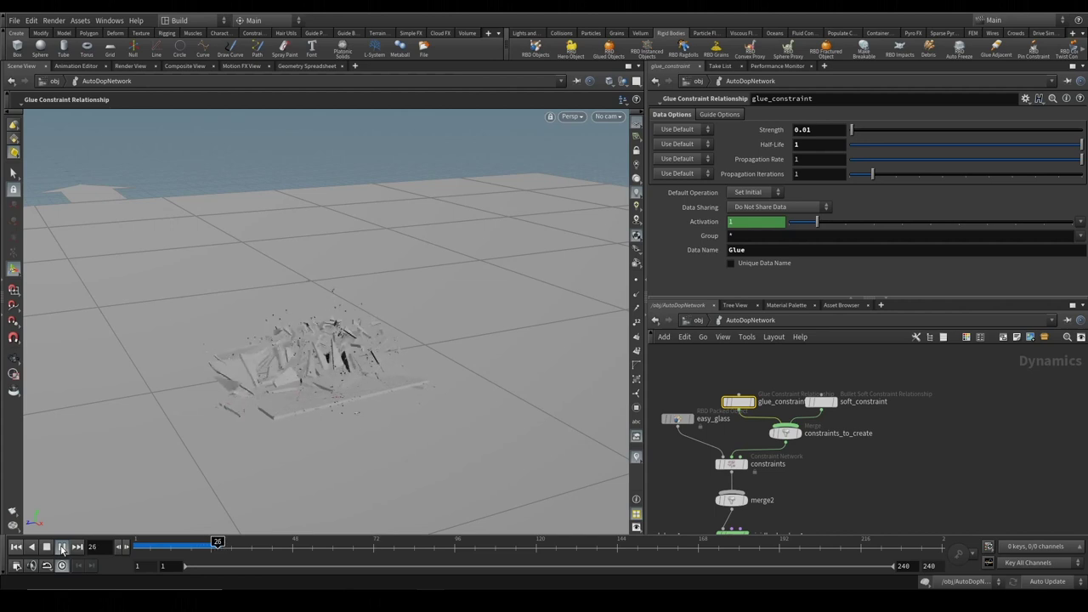
{"action": "left_click", "coordinate": [63, 548]}
{"action": "left_click_drag", "start_coordinate": [329, 439], "coordinate": [326, 459]}
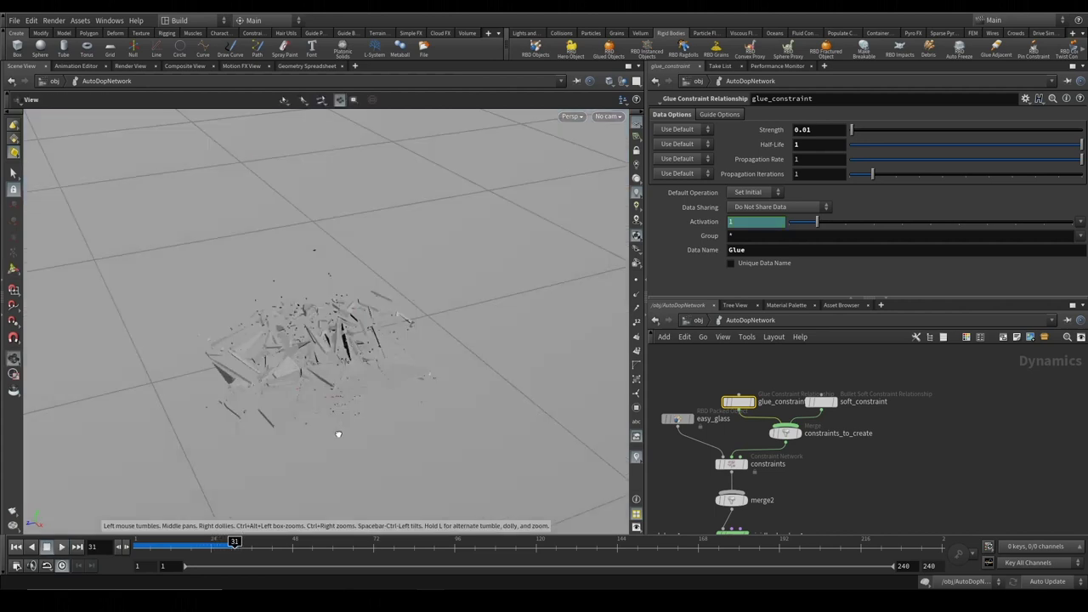
{"action": "mouse_move", "coordinate": [444, 354]}
{"action": "left_mouse_down"}
{"action": "mouse_move", "coordinate": [396, 396]}
{"action": "mouse_move", "coordinate": [469, 468]}
{"action": "mouse_move", "coordinate": [425, 352]}
{"action": "mouse_move", "coordinate": [420, 378]}
{"action": "mouse_move", "coordinate": [250, 433]}
{"action": "mouse_move", "coordinate": [297, 454]}
{"action": "mouse_move", "coordinate": [246, 433]}
{"action": "left_mouse_up"}
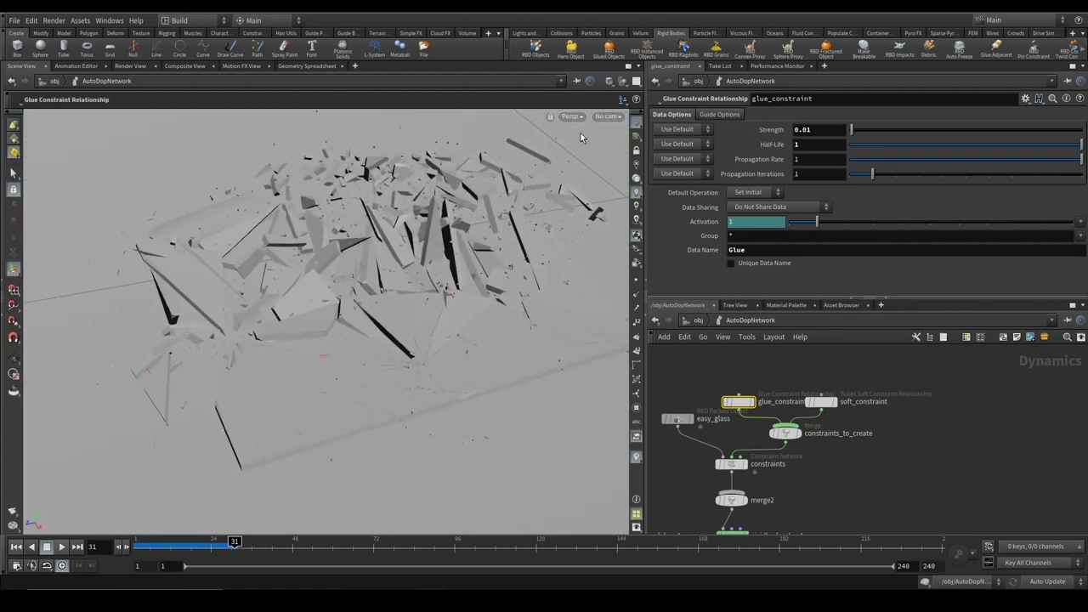
Show the glass as wireframe and watch the slab fall to frame 31 from several angles
{"action": "left_click", "coordinate": [610, 81]}
{"action": "left_click", "coordinate": [628, 117]}
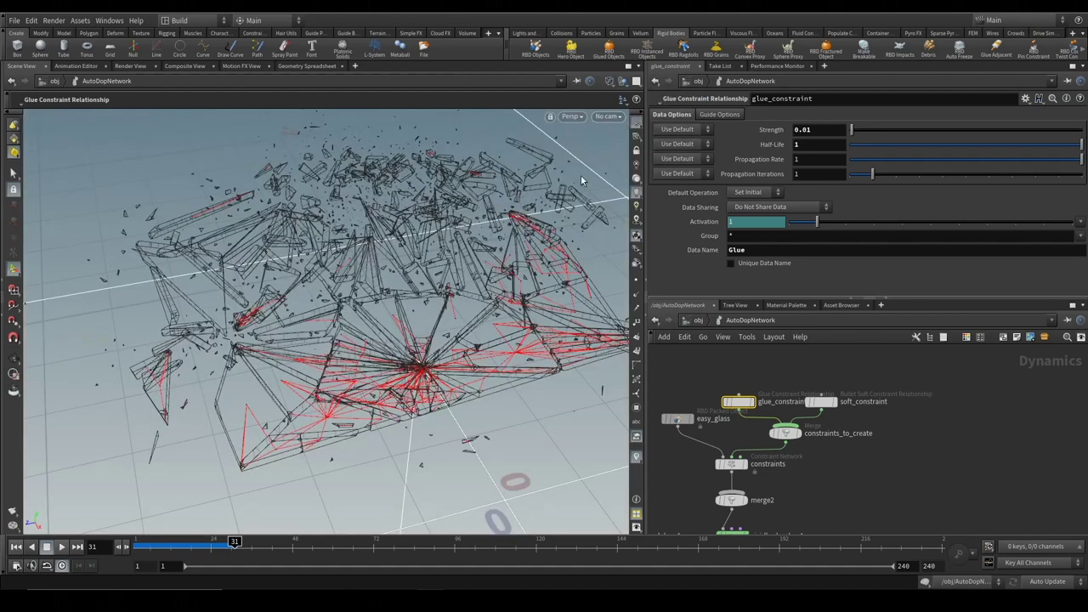
{"action": "left_click_drag", "start_coordinate": [581, 180], "coordinate": [387, 365]}
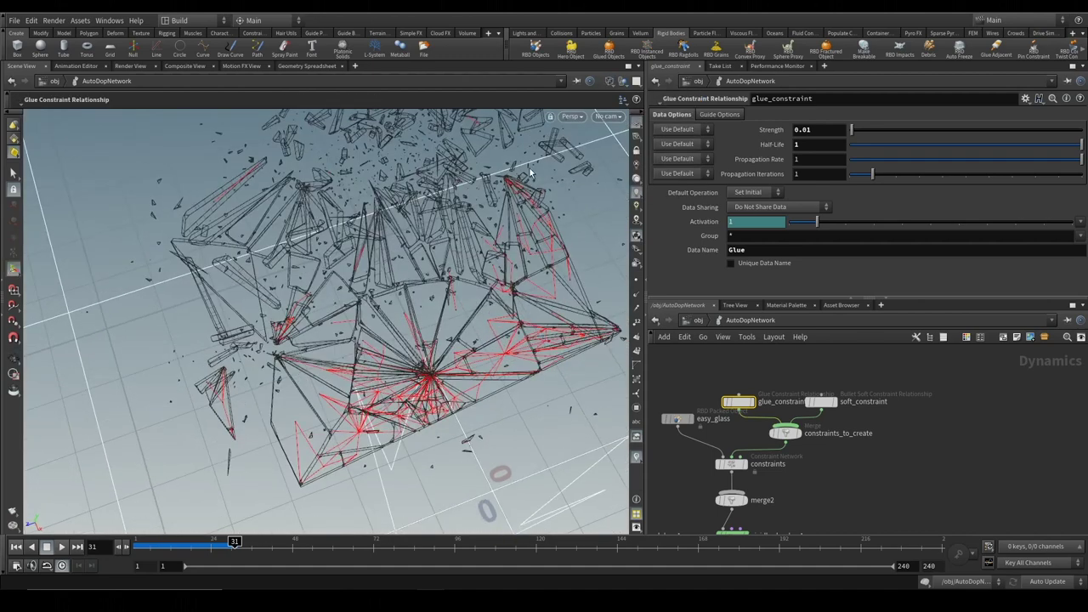
{"action": "mouse_move", "coordinate": [180, 544]}
{"action": "left_mouse_down"}
{"action": "mouse_move", "coordinate": [154, 544]}
{"action": "mouse_move", "coordinate": [215, 548]}
{"action": "mouse_move", "coordinate": [140, 545]}
{"action": "left_mouse_up"}
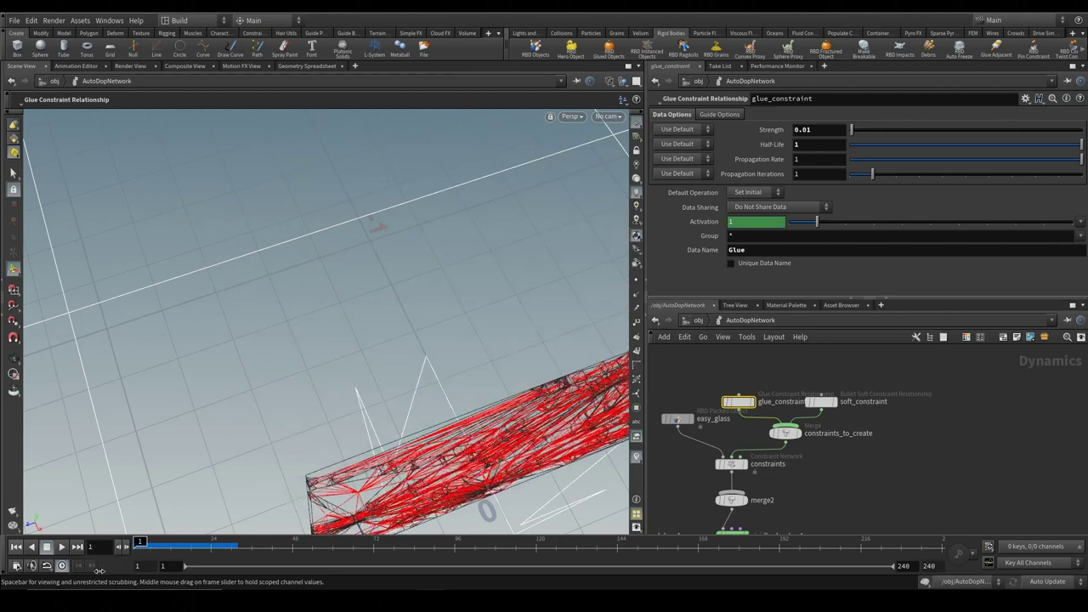
{"action": "mouse_move", "coordinate": [473, 392]}
{"action": "left_mouse_down"}
{"action": "mouse_move", "coordinate": [247, 329]}
{"action": "mouse_move", "coordinate": [454, 326]}
{"action": "left_mouse_up"}
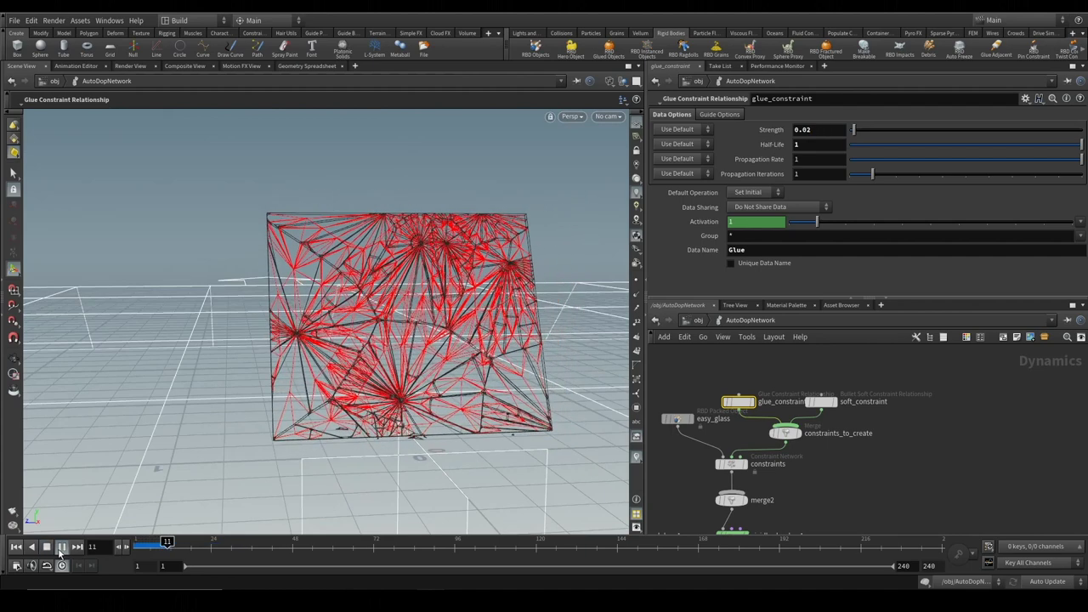
{"action": "mouse_move", "coordinate": [365, 357]}
{"action": "left_mouse_down"}
{"action": "mouse_move", "coordinate": [443, 417]}
{"action": "mouse_move", "coordinate": [411, 438]}
{"action": "left_mouse_up"}
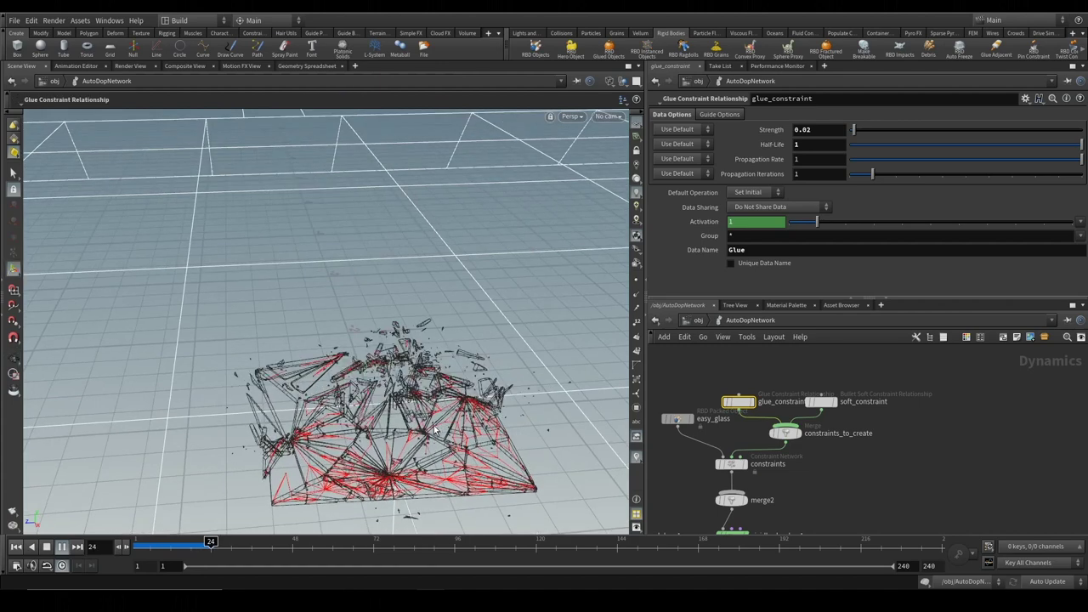
{"action": "left_click", "coordinate": [62, 546]}
{"action": "left_click_drag", "start_coordinate": [298, 382], "coordinate": [510, 323], "text": "alt"}
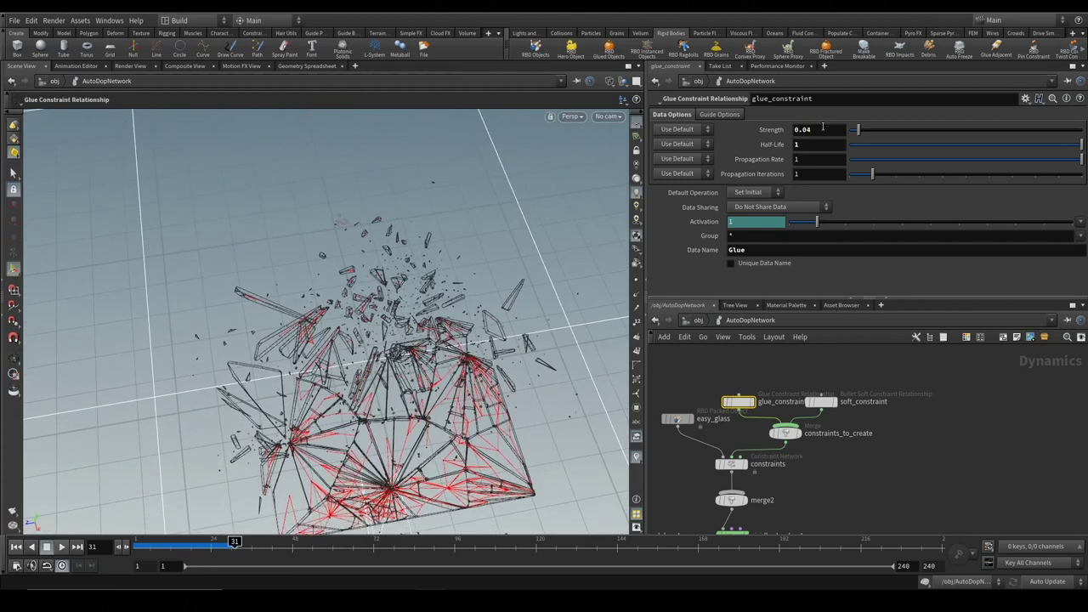
{"action": "left_click_drag", "start_coordinate": [328, 340], "coordinate": [86, 530], "text": "alt"}
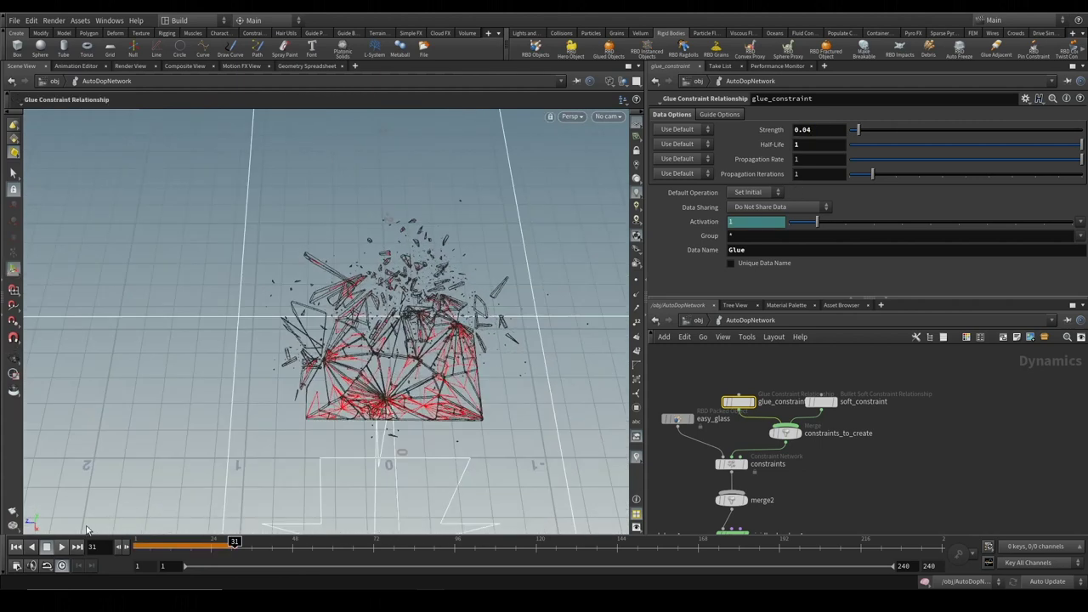
Replay the test strength, then set glue Strength to 0.03 and replay again
{"action": "left_click", "coordinate": [16, 548]}
{"action": "left_click", "coordinate": [61, 546]}
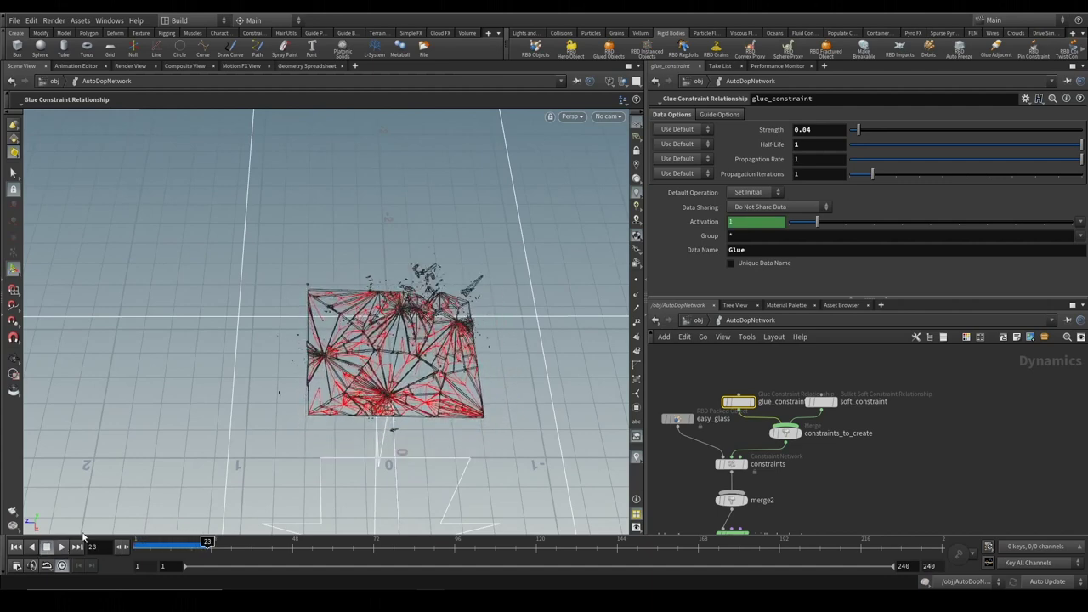
{"action": "type", "text": "3"}
{"action": "key", "text": "Return"}
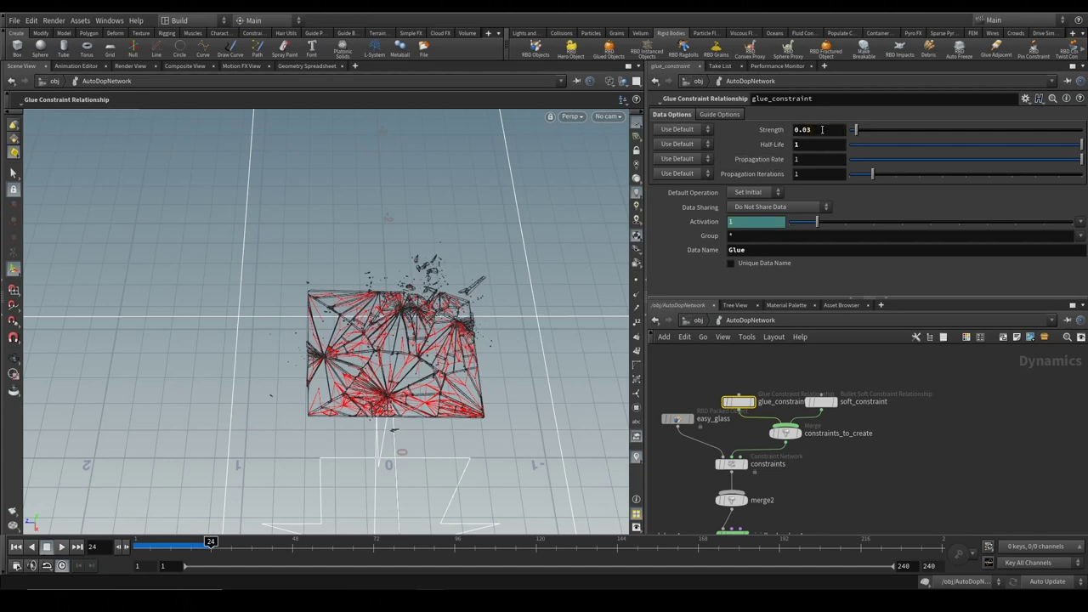
{"action": "left_click", "coordinate": [18, 548]}
{"action": "left_click", "coordinate": [62, 548]}
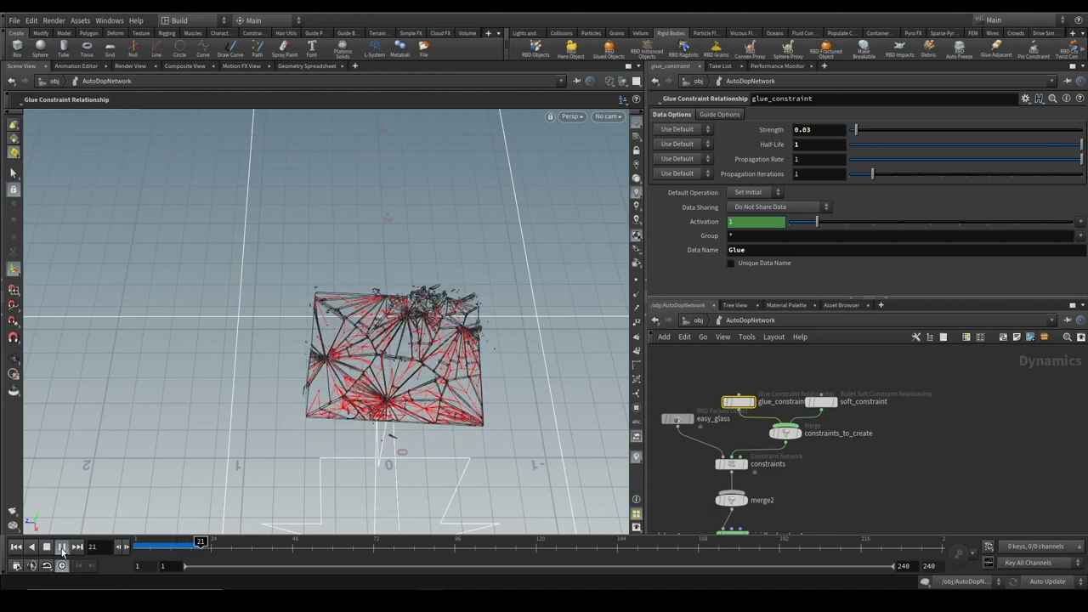
Set glue Strength back to 0.01, rewind to frame 1 and orbit the intact pane
{"action": "left_click", "coordinate": [821, 130]}
{"action": "key", "text": "BackSpace"}
{"action": "type", "text": "1"}
{"action": "key", "text": "Return"}
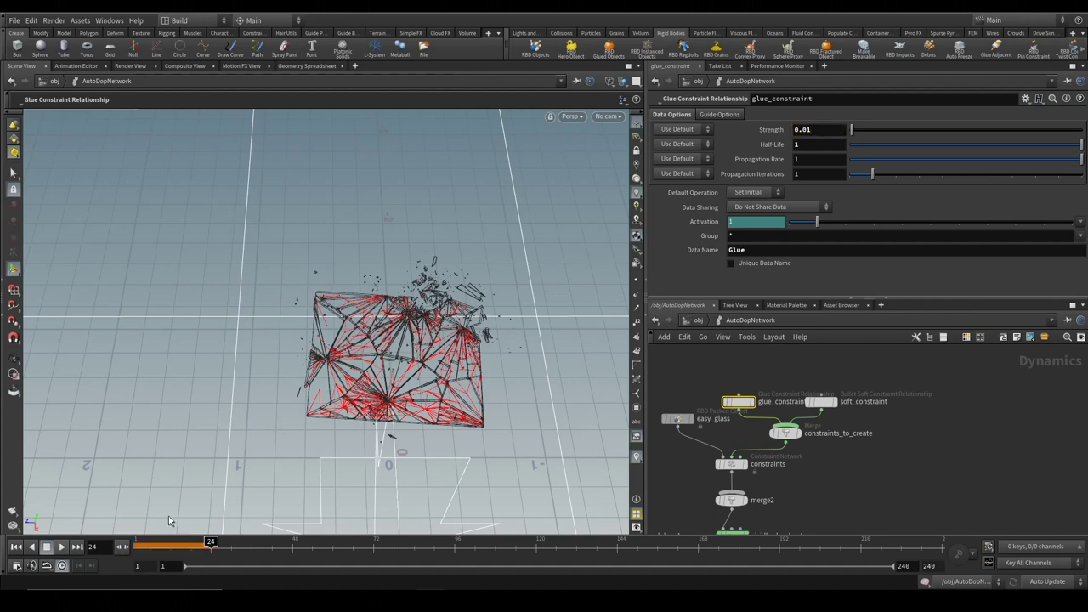
{"action": "left_click", "coordinate": [16, 546]}
{"action": "key", "text": "Escape"}
{"action": "left_click_drag", "start_coordinate": [207, 481], "coordinate": [485, 401]}
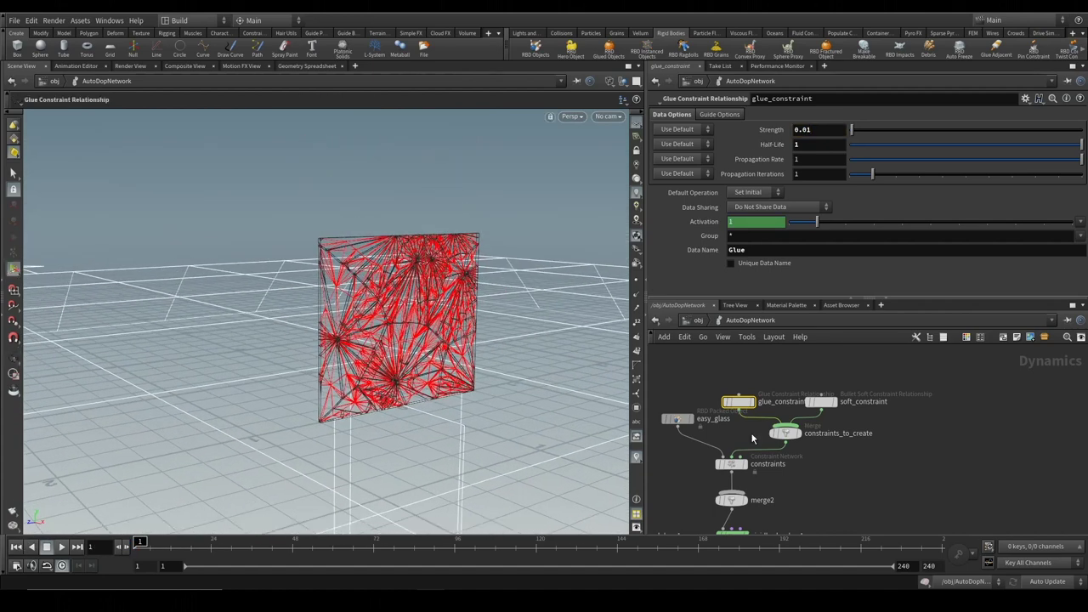
At the /obj level, add a Sphere geometry object placed beside easy_glass
{"action": "middle_click_drag", "start_coordinate": [784, 376], "coordinate": [894, 360]}
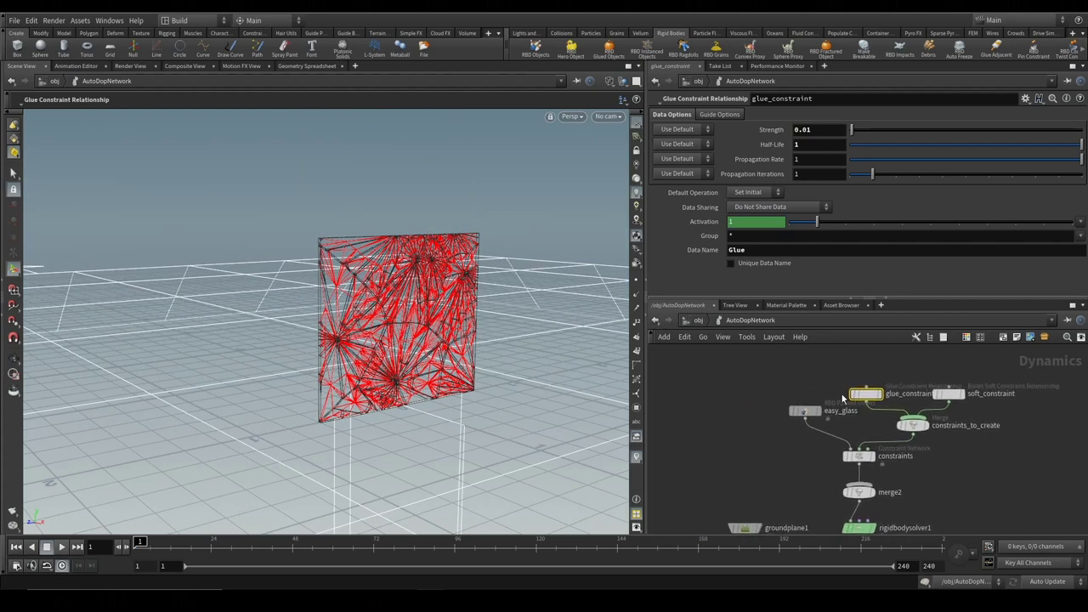
{"action": "left_click_drag", "start_coordinate": [805, 411], "coordinate": [789, 411]}
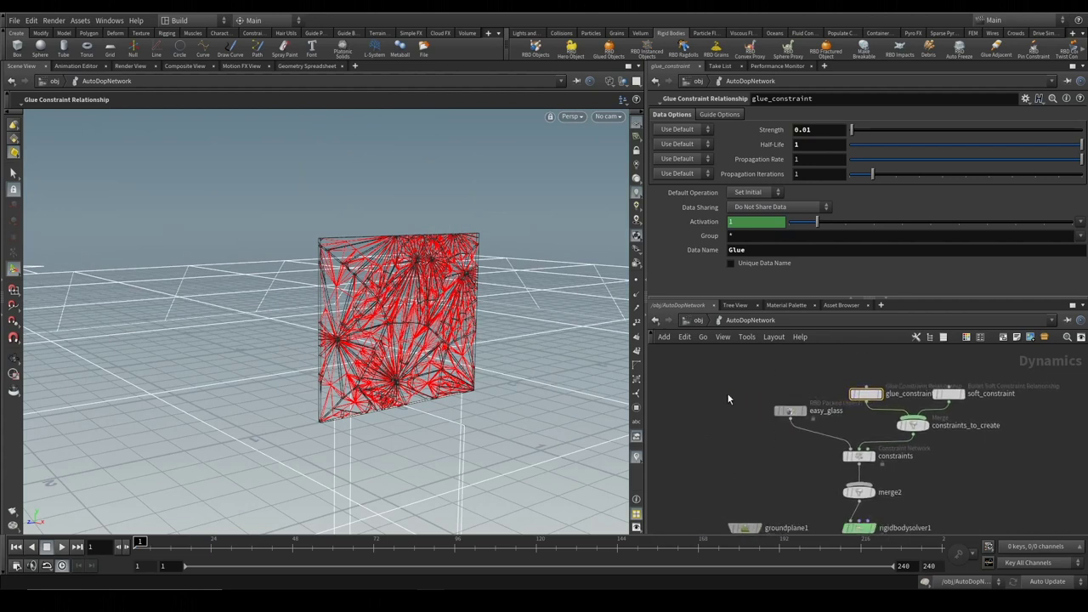
{"action": "left_click", "coordinate": [698, 325]}
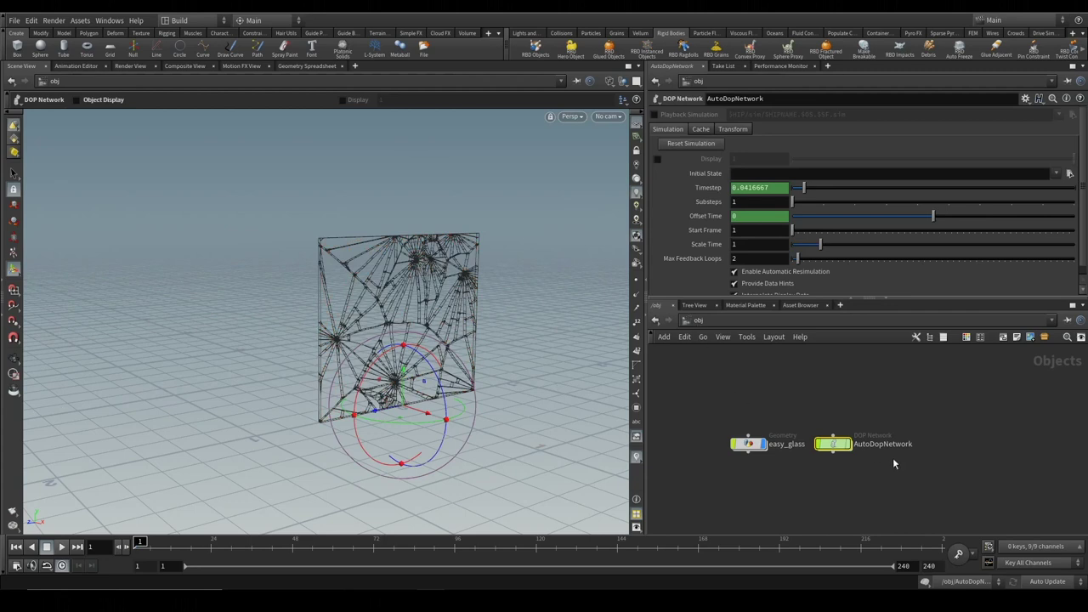
{"action": "mouse_move", "coordinate": [827, 417]}
{"action": "left_mouse_down"}
{"action": "mouse_move", "coordinate": [771, 497]}
{"action": "mouse_move", "coordinate": [743, 497]}
{"action": "left_mouse_up"}
{"action": "key", "text": "Tab"}
{"action": "type", "text": "sphere"}
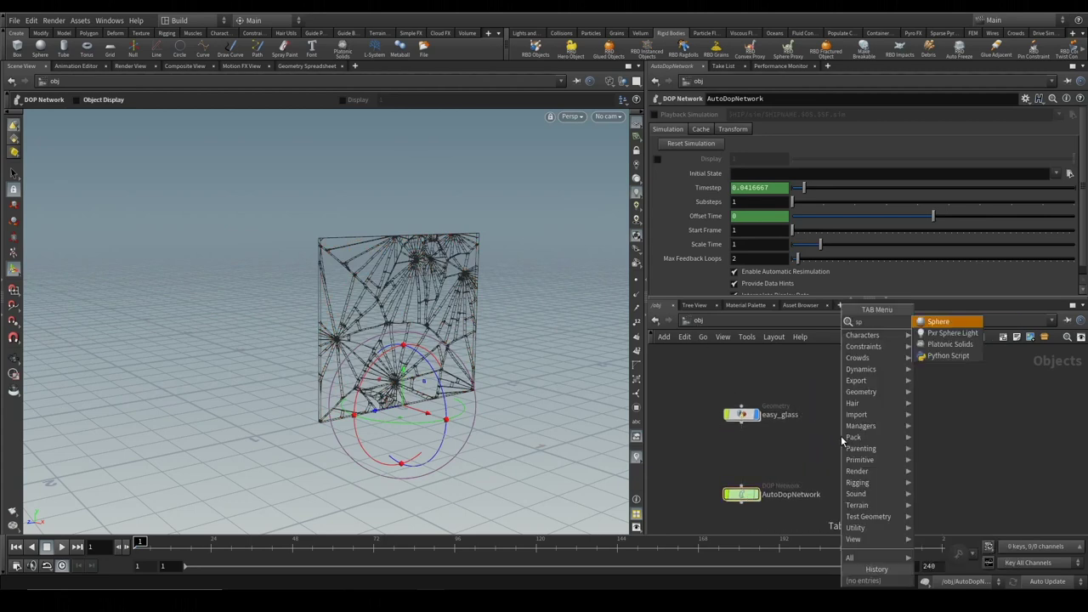
{"action": "key", "text": "Return"}
{"action": "left_click", "coordinate": [841, 437]}
{"action": "left_click_drag", "start_coordinate": [841, 437], "coordinate": [849, 414]}
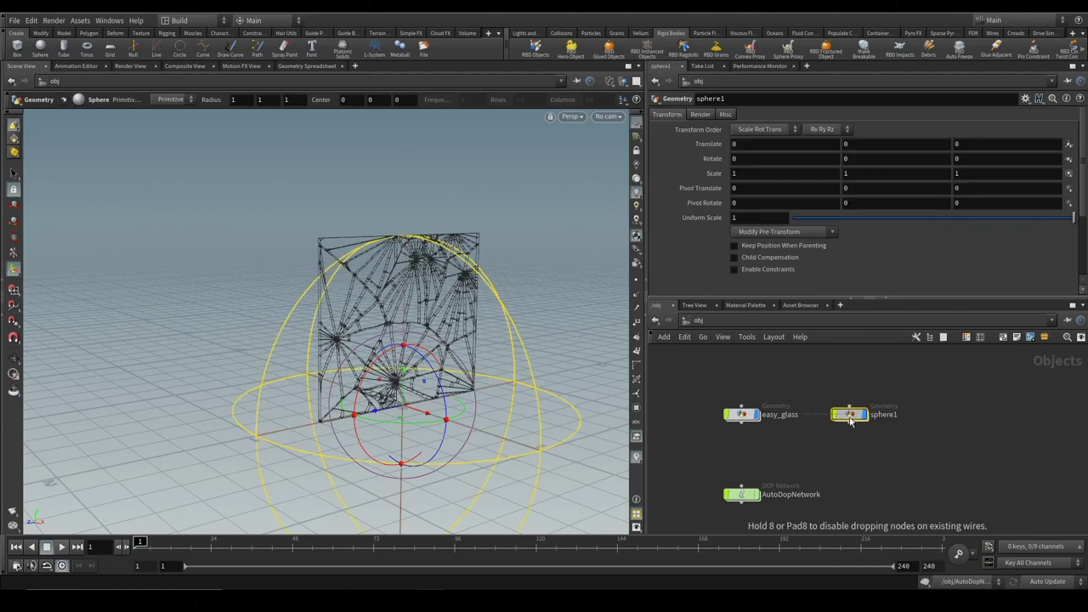
Rename the sphere object to ani_sphere and go inside it
{"action": "double_click", "coordinate": [880, 415]}
{"action": "key", "text": "BackSpace"}
{"action": "key", "text": "Home"}
{"action": "type", "text": "ani_"}
{"action": "left_click", "coordinate": [977, 429]}
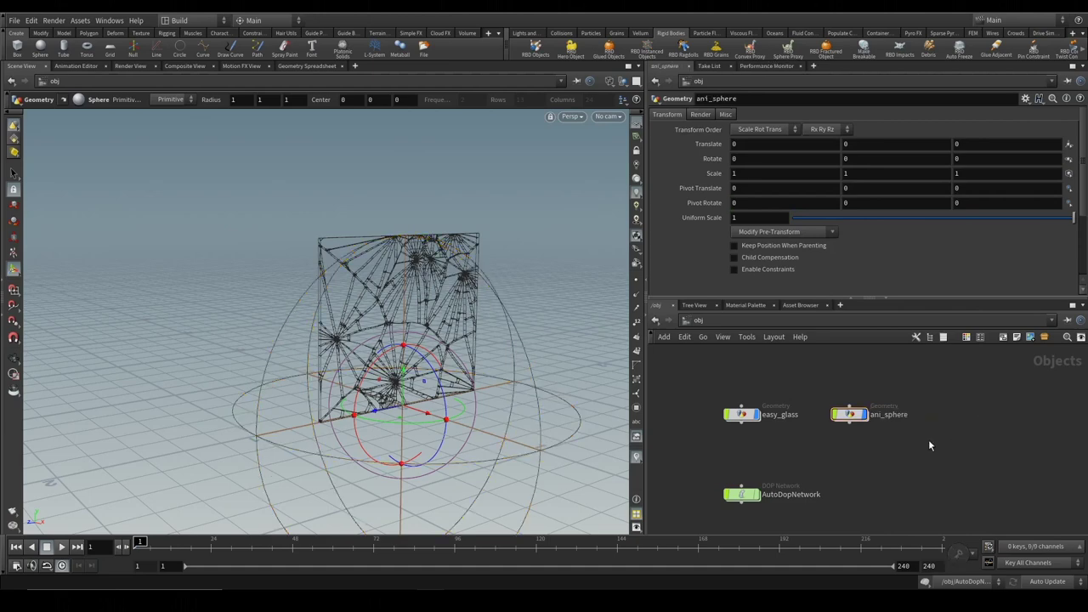
{"action": "double_click", "coordinate": [851, 417]}
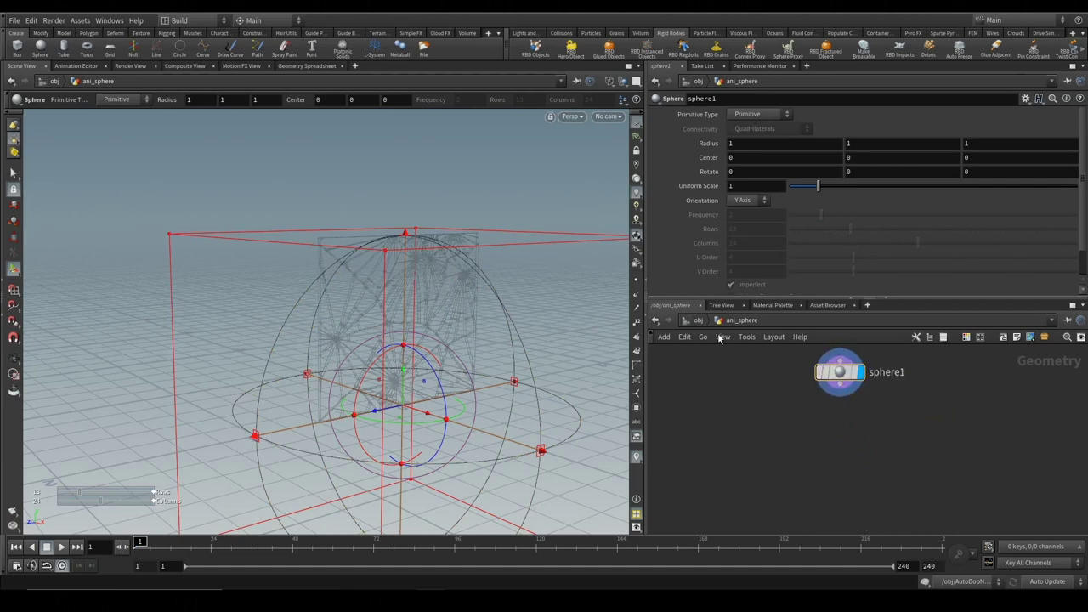
Make sphere1 a Polygon Mesh with 50 rows and 50 columns at uniform scale 0.1
{"action": "left_click_drag", "start_coordinate": [452, 388], "coordinate": [494, 391], "text": "alt"}
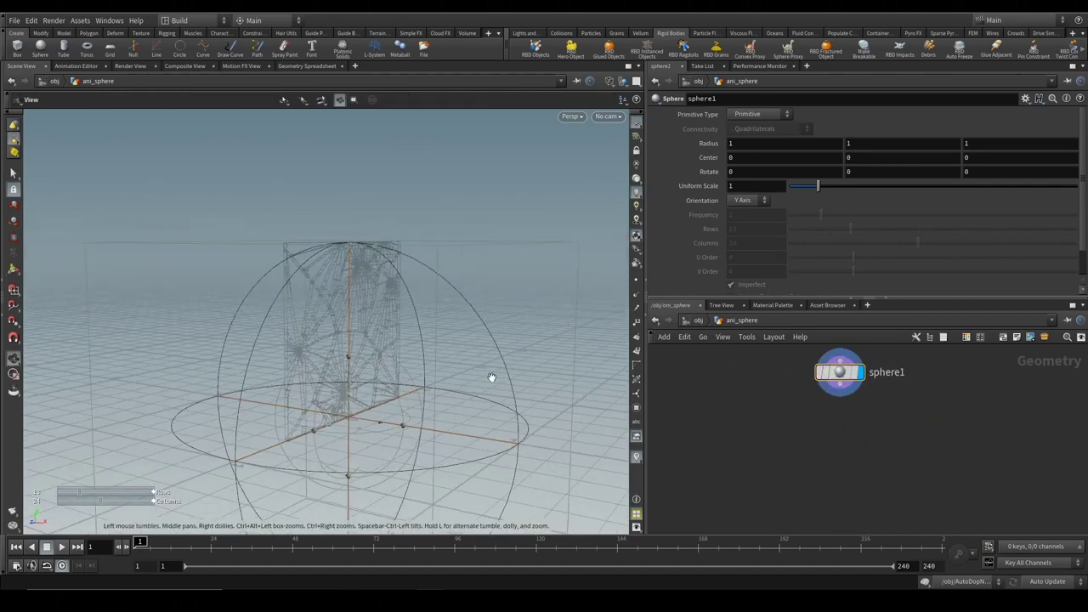
{"action": "left_click", "coordinate": [610, 81]}
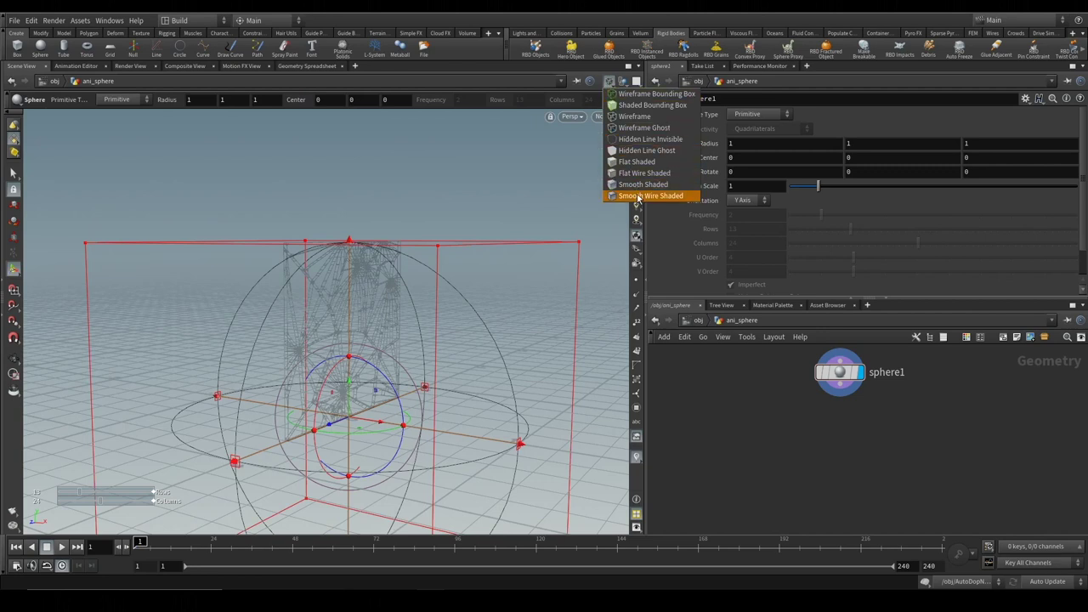
{"action": "left_click", "coordinate": [614, 192]}
{"action": "left_click", "coordinate": [748, 115]}
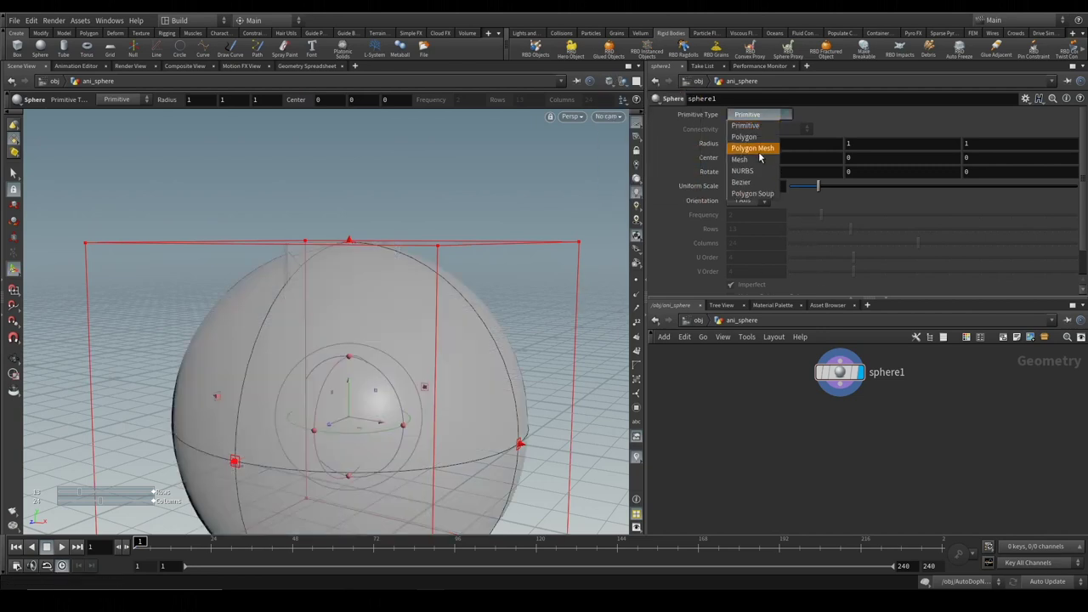
{"action": "left_click", "coordinate": [745, 137]}
{"action": "left_click", "coordinate": [759, 117]}
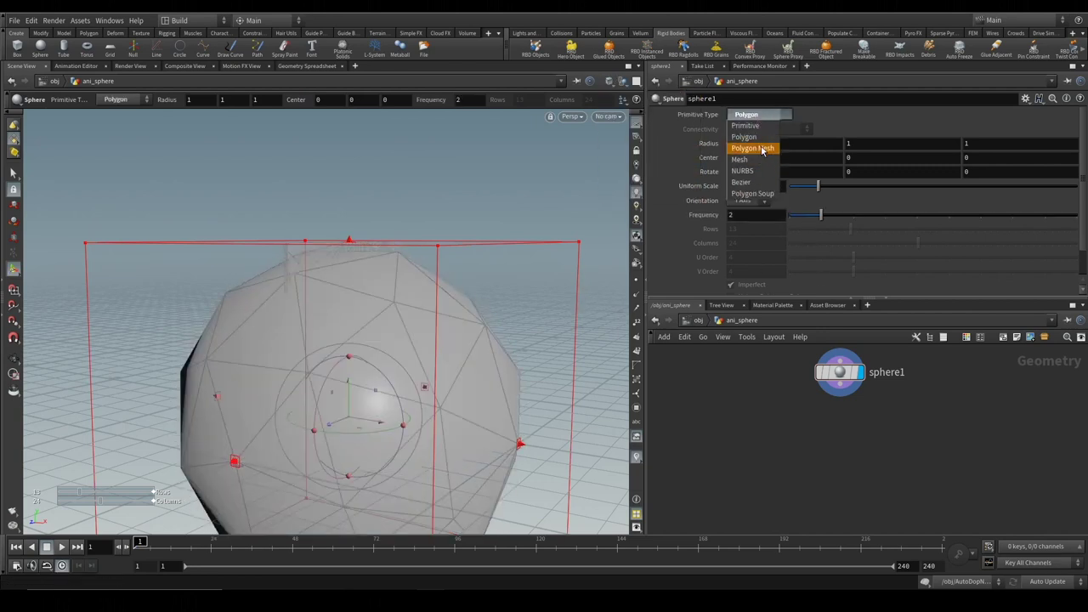
{"action": "left_click", "coordinate": [753, 148]}
{"action": "left_click_drag", "start_coordinate": [852, 230], "coordinate": [1076, 230]}
{"action": "left_click_drag", "start_coordinate": [953, 245], "coordinate": [1076, 244]}
{"action": "middle_click_drag", "start_coordinate": [768, 187], "coordinate": [710, 185]}
Position the ball at height 0.6 beside the pane and keyframe its Center at frame 1
{"action": "key", "text": "Escape"}
{"action": "mouse_move", "coordinate": [405, 377]}
{"action": "left_mouse_down"}
{"action": "mouse_move", "coordinate": [419, 403]}
{"action": "mouse_move", "coordinate": [379, 360]}
{"action": "left_mouse_up"}
{"action": "key", "text": "Return"}
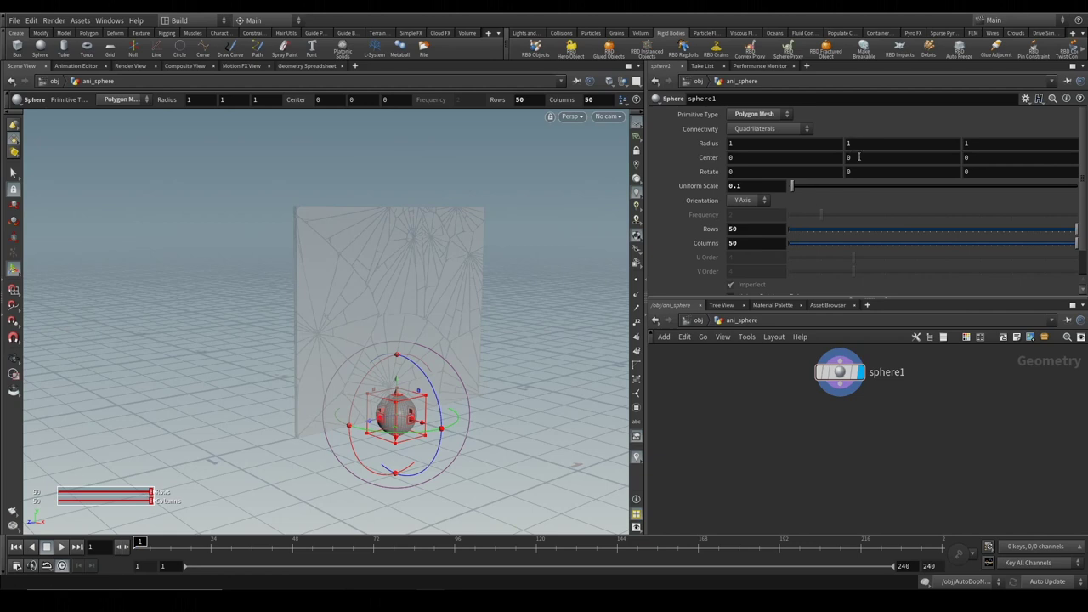
{"action": "middle_click_drag", "start_coordinate": [857, 143], "coordinate": [857, 138]}
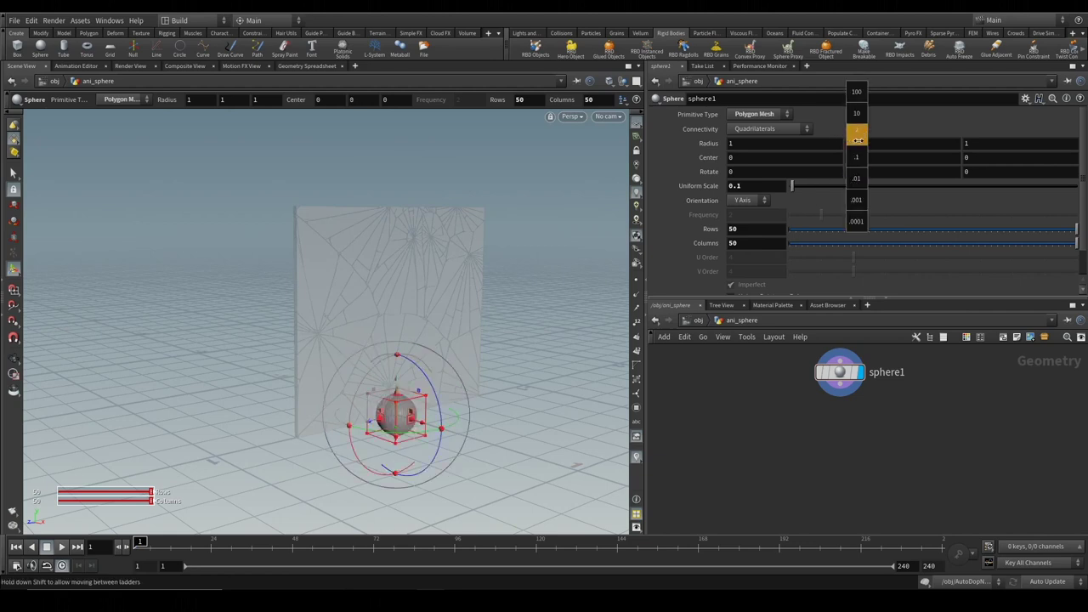
{"action": "middle_click_drag", "start_coordinate": [865, 144], "coordinate": [846, 168]}
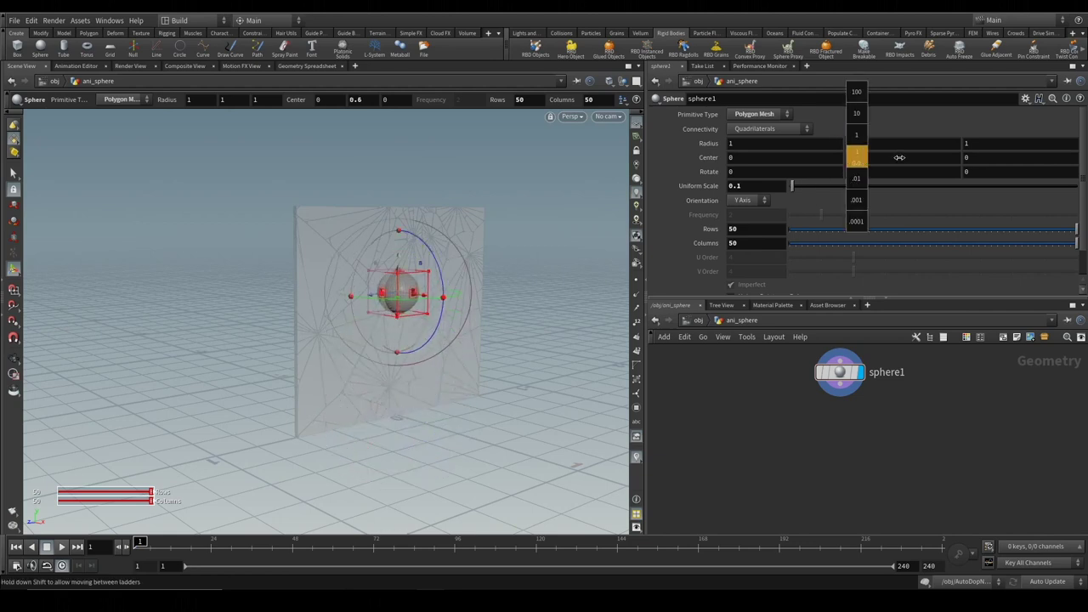
{"action": "mouse_move", "coordinate": [765, 157]}
{"action": "middle_mouse_down"}
{"action": "mouse_move", "coordinate": [727, 184]}
{"action": "mouse_move", "coordinate": [739, 184]}
{"action": "middle_mouse_up"}
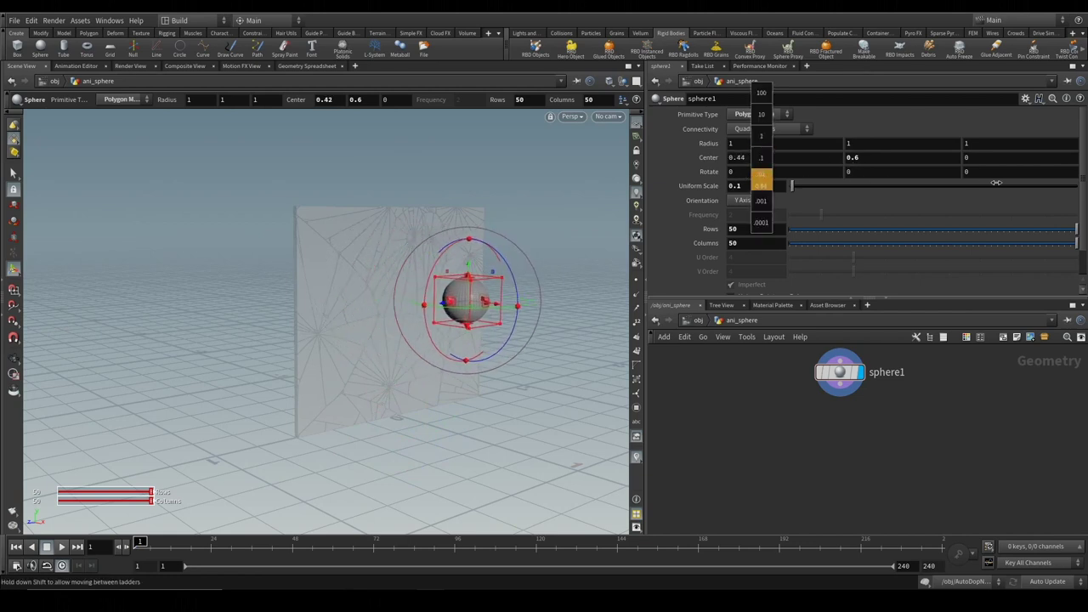
{"action": "mouse_move", "coordinate": [414, 252]}
{"action": "left_mouse_down", "text": "alt"}
{"action": "mouse_move", "coordinate": [553, 284]}
{"action": "mouse_move", "coordinate": [413, 340]}
{"action": "mouse_move", "coordinate": [476, 326]}
{"action": "left_mouse_up", "text": "alt"}
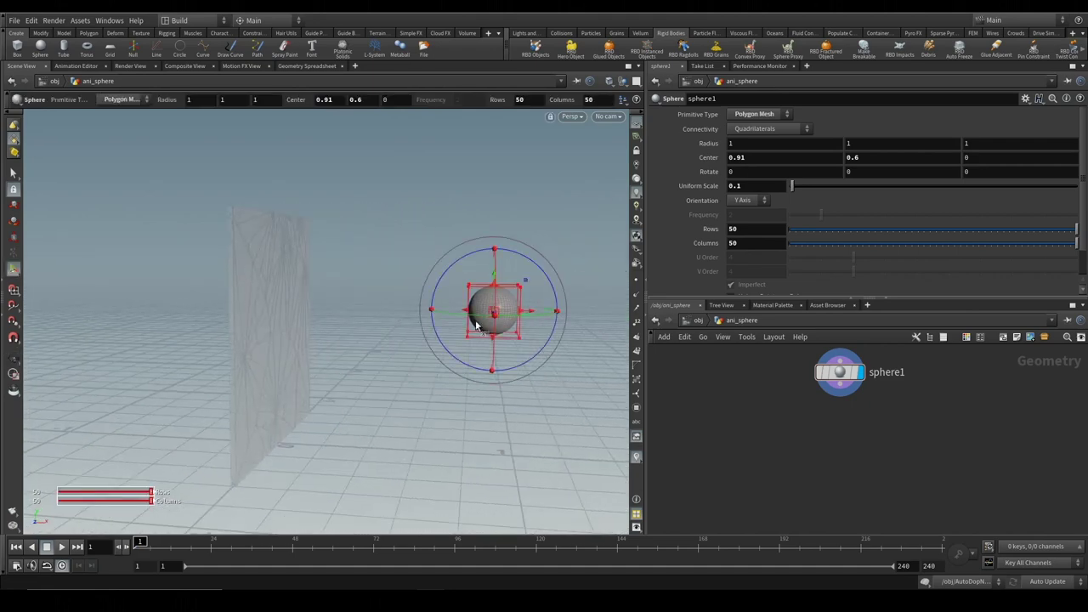
{"action": "left_click", "coordinate": [712, 164], "text": "alt"}
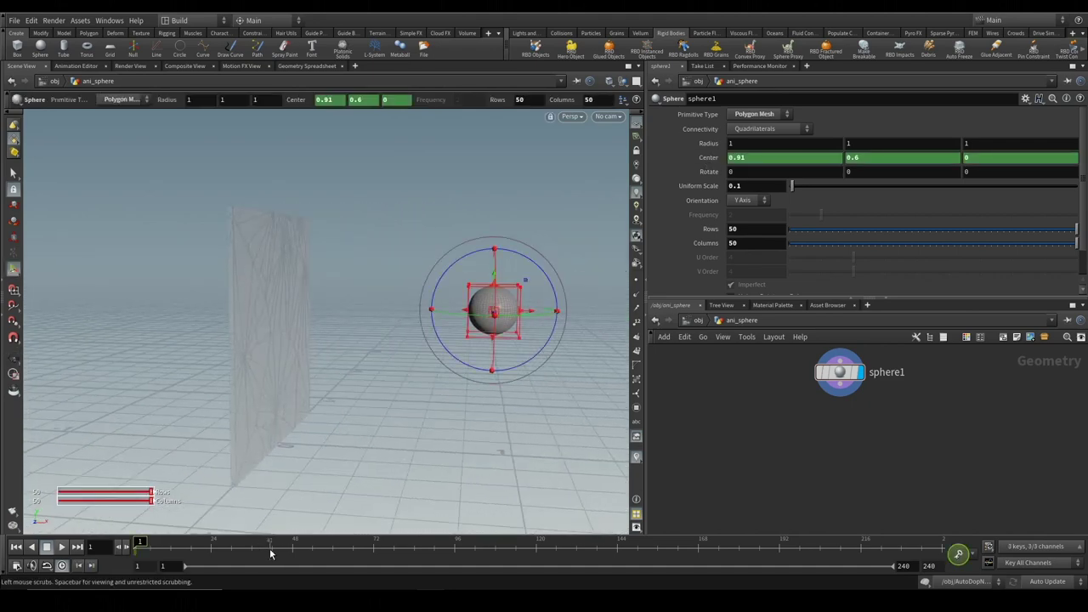
At frame 30, move the ball's Center to -2.1, 0.6, 0 past the pane and keyframe it
{"action": "left_click", "coordinate": [232, 554]}
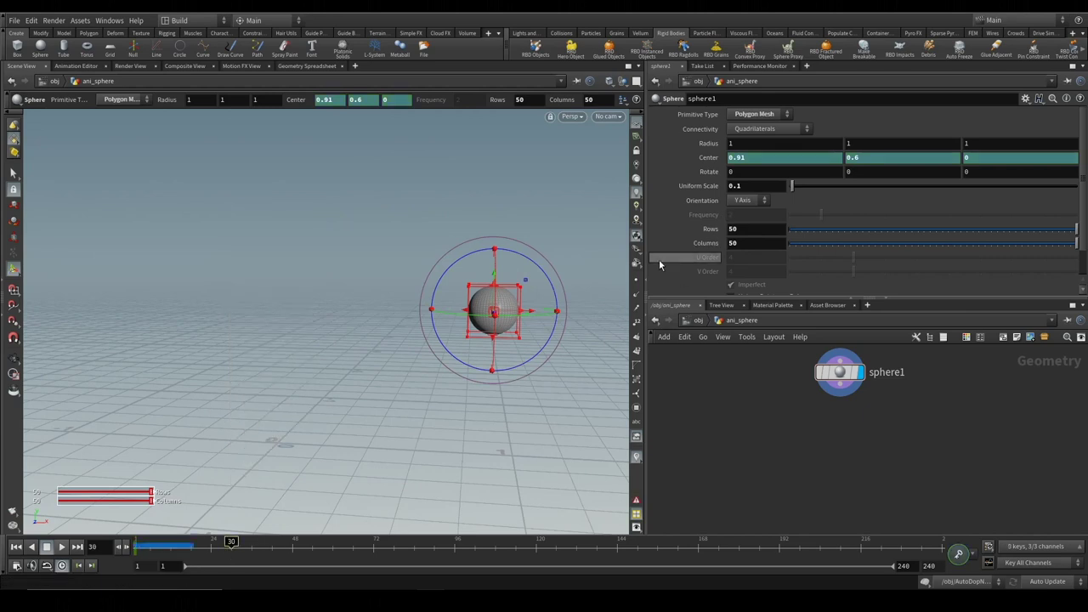
{"action": "mouse_move", "coordinate": [756, 157]}
{"action": "middle_mouse_down"}
{"action": "mouse_move", "coordinate": [756, 173]}
{"action": "mouse_move", "coordinate": [818, 174]}
{"action": "middle_mouse_up"}
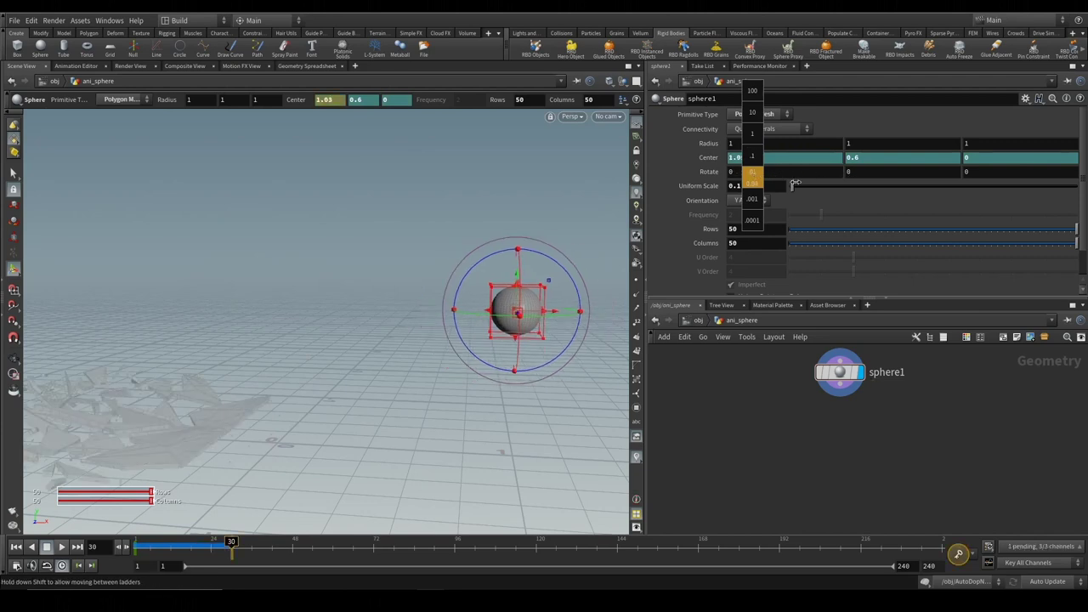
{"action": "middle_click_drag", "start_coordinate": [846, 174], "coordinate": [759, 163]}
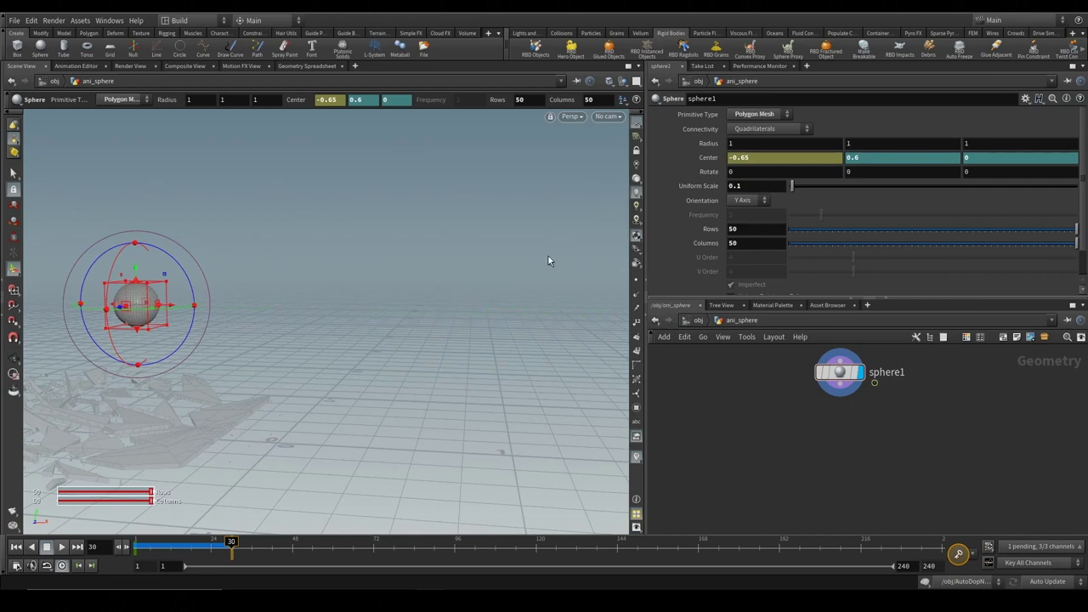
{"action": "key", "text": "Escape"}
{"action": "mouse_move", "coordinate": [347, 304]}
{"action": "left_mouse_down"}
{"action": "mouse_move", "coordinate": [396, 320]}
{"action": "mouse_move", "coordinate": [332, 318]}
{"action": "left_mouse_up"}
{"action": "key", "text": "Return"}
{"action": "mouse_move", "coordinate": [761, 157]}
{"action": "middle_mouse_down"}
{"action": "mouse_move", "coordinate": [438, 208]}
{"action": "mouse_move", "coordinate": [365, 207]}
{"action": "middle_mouse_up"}
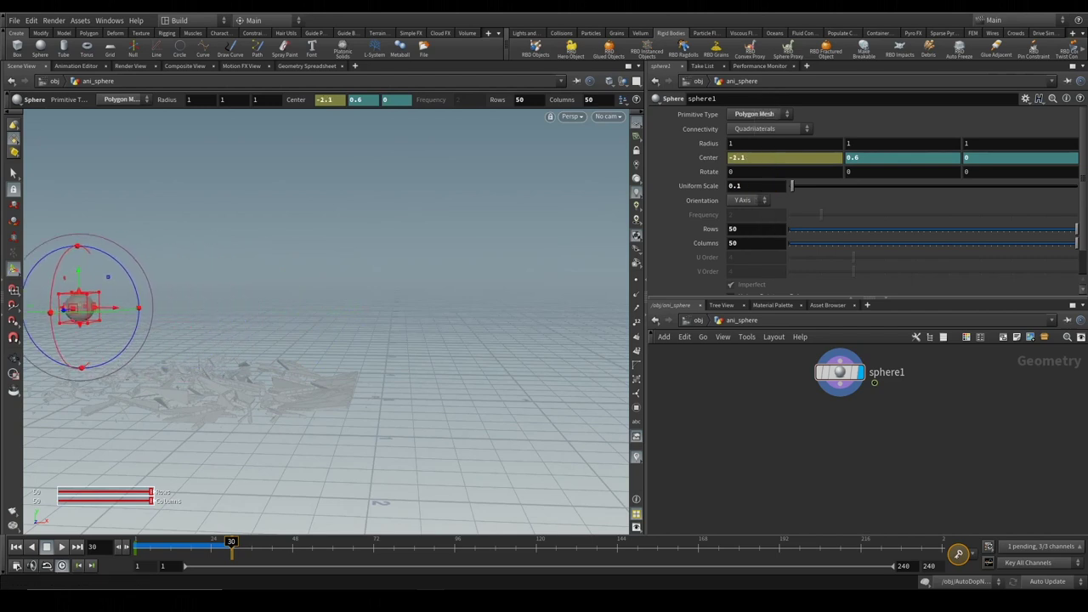
{"action": "left_click", "coordinate": [791, 160], "text": "alt"}
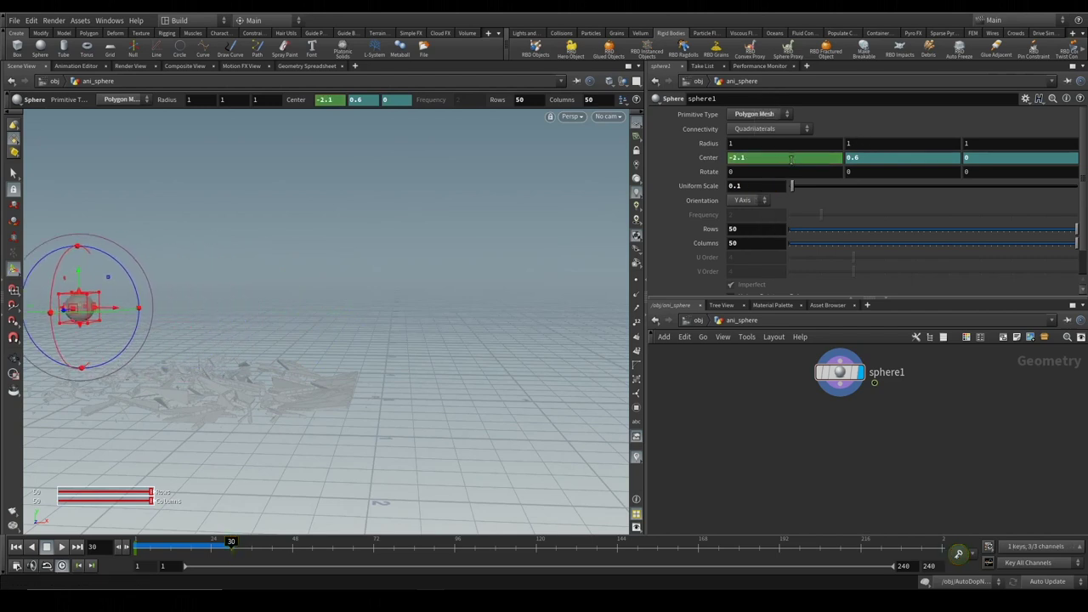
Make all the Center keyframes linear in the Animation Editor
{"action": "left_click", "coordinate": [712, 160], "text": "shift"}
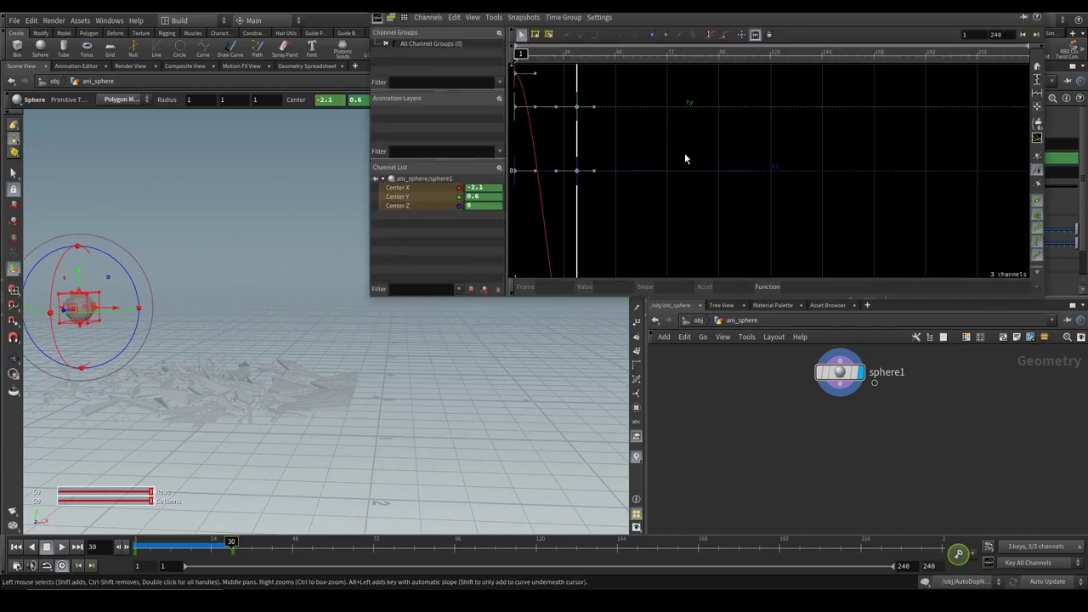
{"action": "key", "text": "h"}
{"action": "mouse_move", "coordinate": [648, 202]}
{"action": "right_mouse_down"}
{"action": "mouse_move", "coordinate": [624, 162]}
{"action": "mouse_move", "coordinate": [598, 265]}
{"action": "right_mouse_up"}
{"action": "left_click_drag", "start_coordinate": [619, 265], "coordinate": [520, 101]}
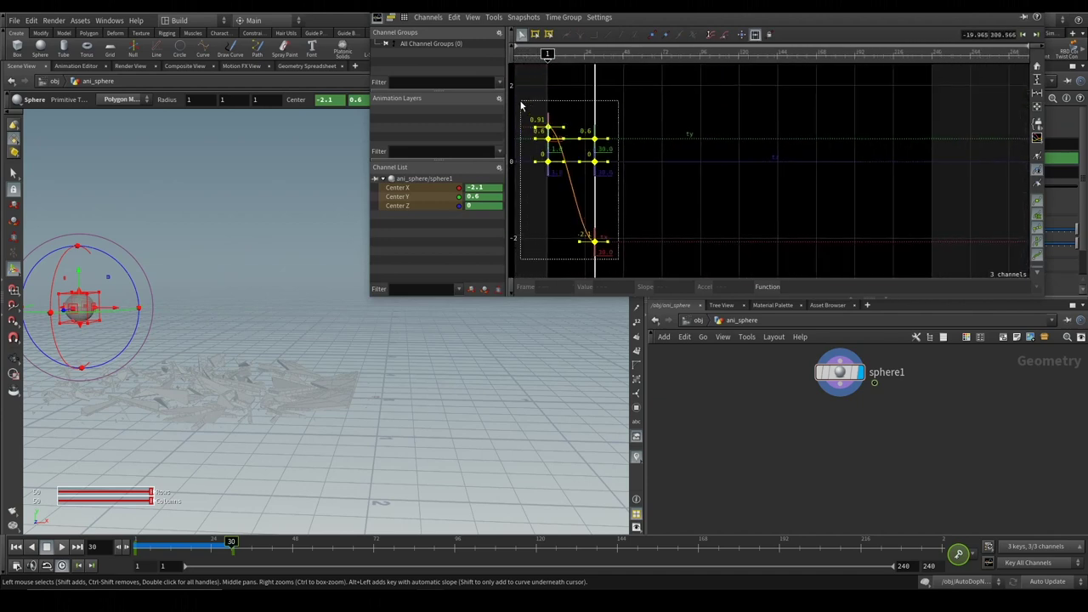
{"action": "left_click", "coordinate": [621, 34]}
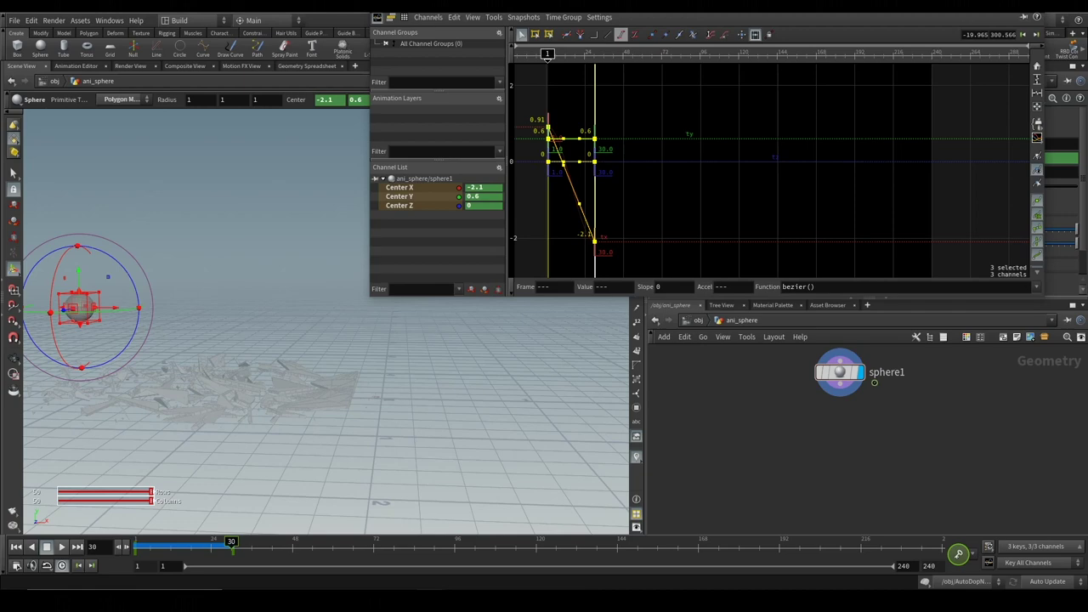
{"action": "left_click", "coordinate": [844, 322]}
{"action": "scroll", "coordinate": [667, 269], "scroll_direction": "down", "scroll_amount": 1}
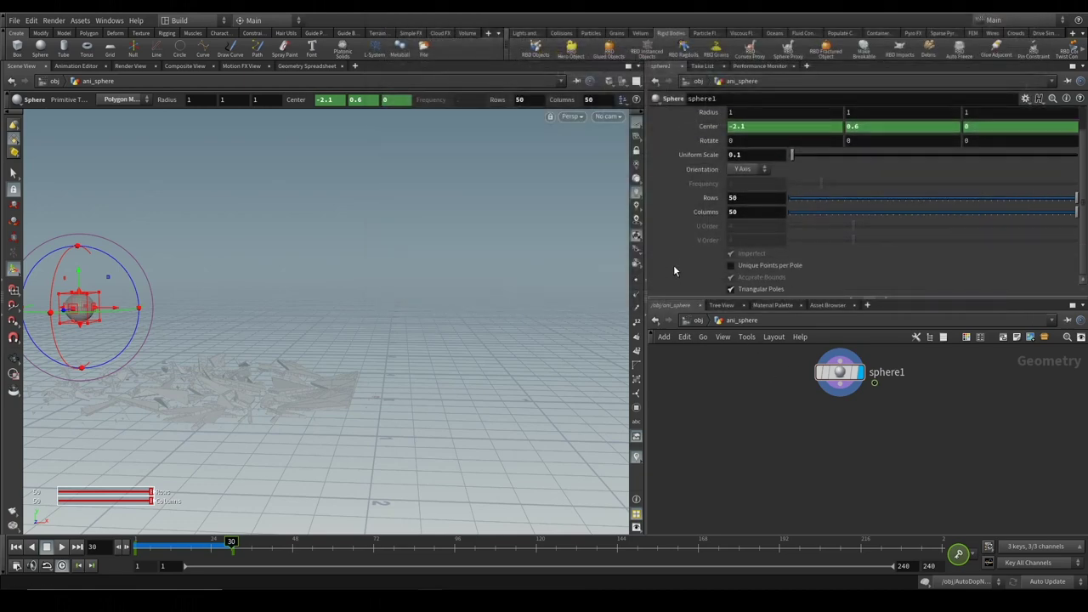
Add a Null after sphere1 and name it ANI_BALL
{"action": "right_click", "coordinate": [844, 391]}
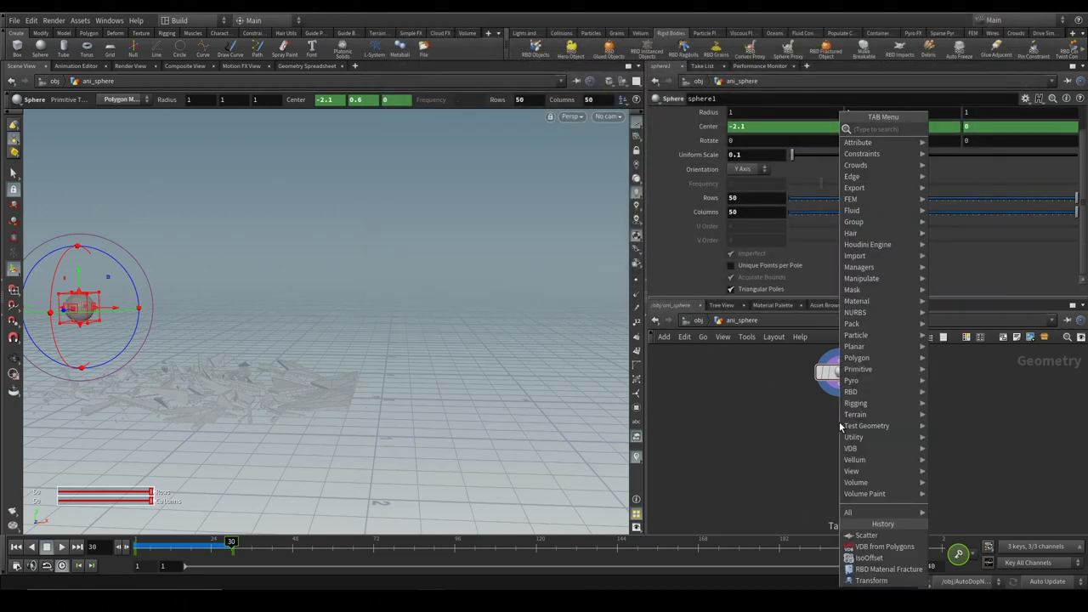
{"action": "left_click", "coordinate": [840, 426]}
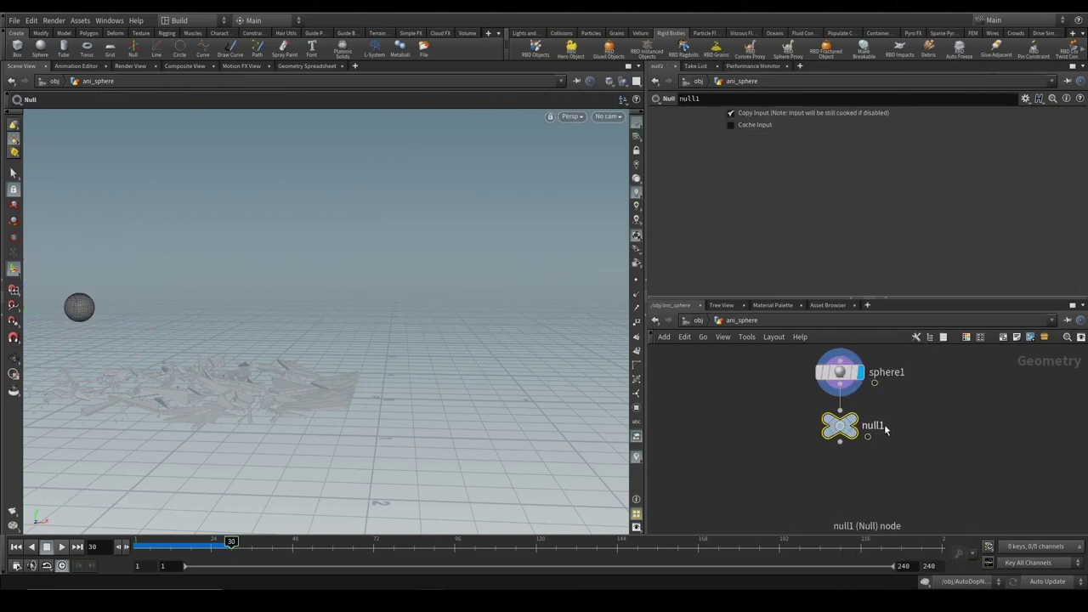
{"action": "double_click", "coordinate": [872, 425]}
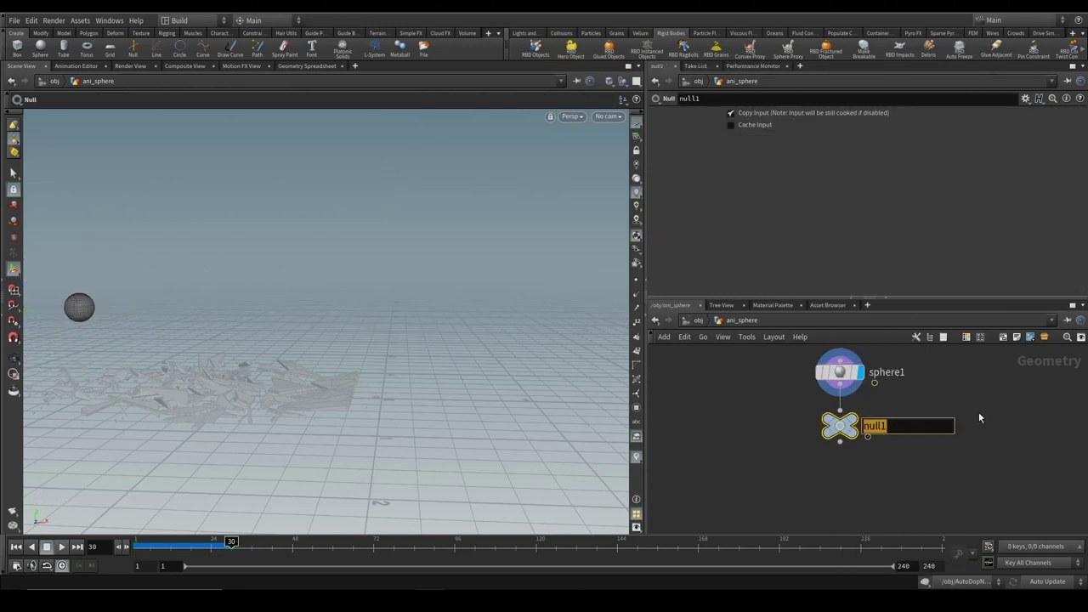
{"action": "type", "text": "ANI_BALL"}
{"action": "key", "text": "Return"}
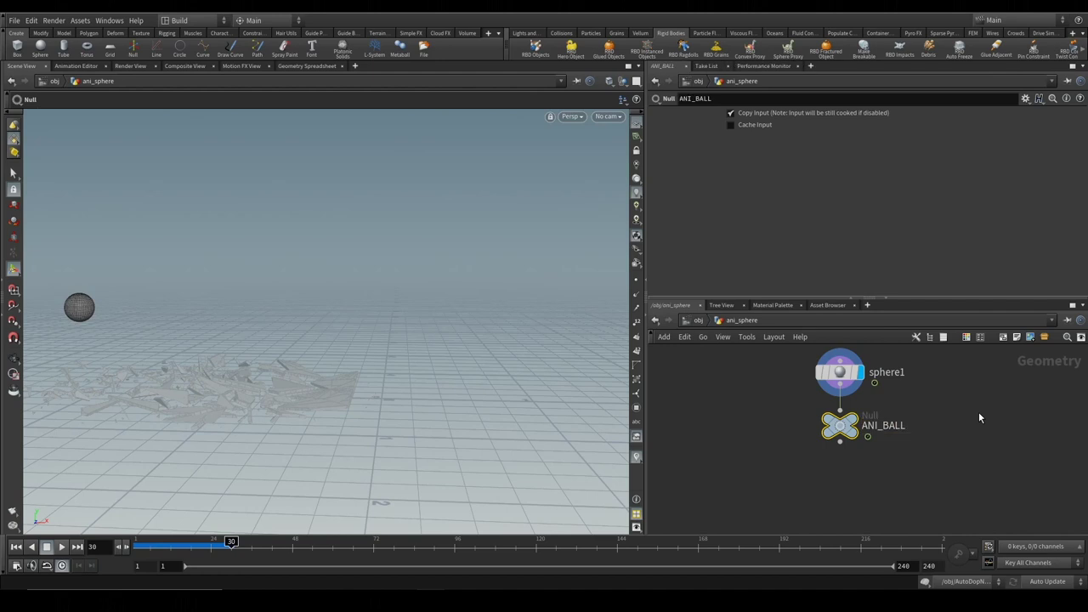
Rename the ani_sphere object to ani_ball, then enter AutoDopNetwork at frame 1
{"action": "left_click", "coordinate": [699, 321]}
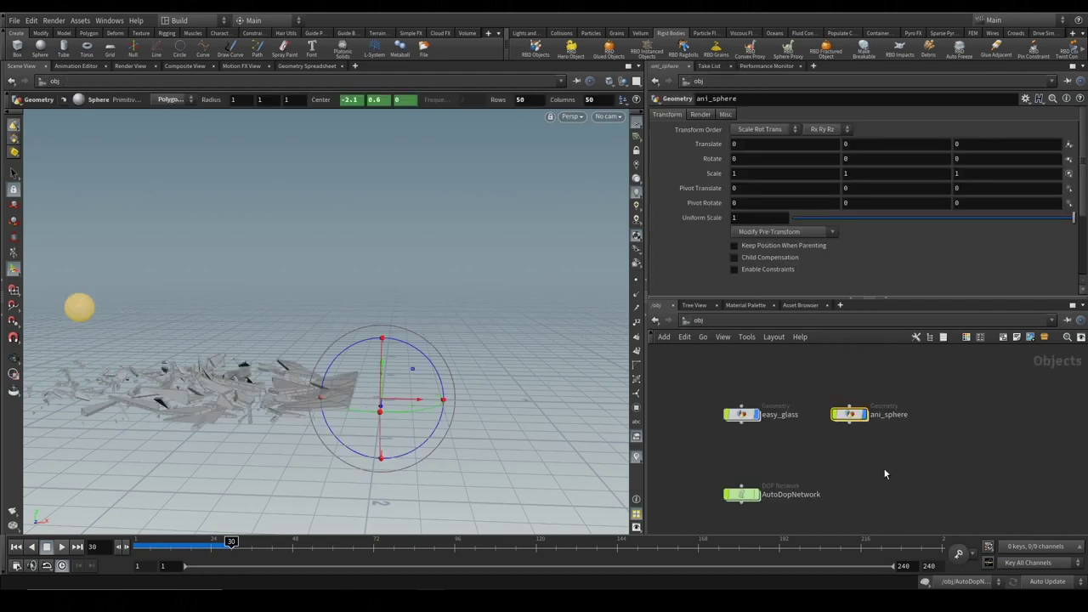
{"action": "double_click", "coordinate": [892, 414]}
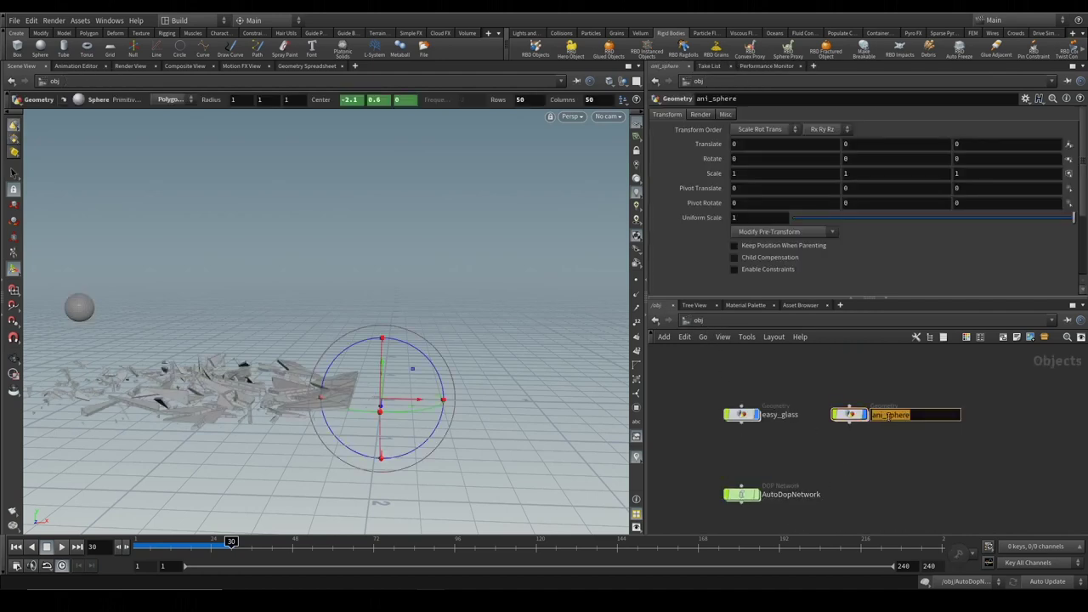
{"action": "left_click_drag", "start_coordinate": [917, 418], "coordinate": [888, 417]}
{"action": "type", "text": "ball"}
{"action": "key", "text": "Return"}
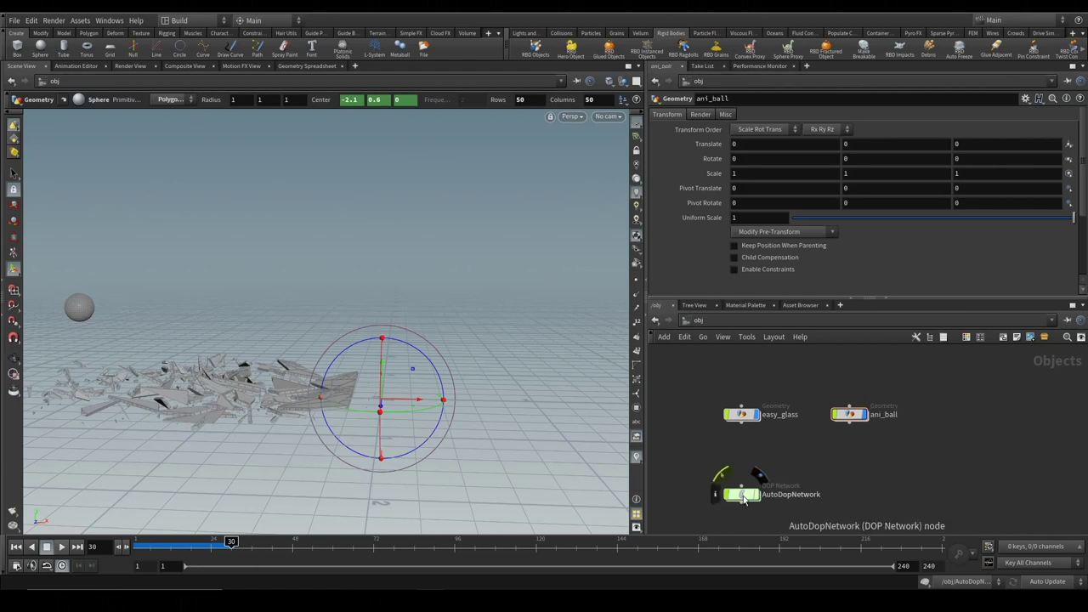
{"action": "double_click", "coordinate": [738, 493]}
{"action": "key", "text": "ctrl+Up"}
Add an rbdobject1 node and wire it into a new merge3 beside groundplane1
{"action": "middle_click_drag", "start_coordinate": [766, 470], "coordinate": [783, 389]}
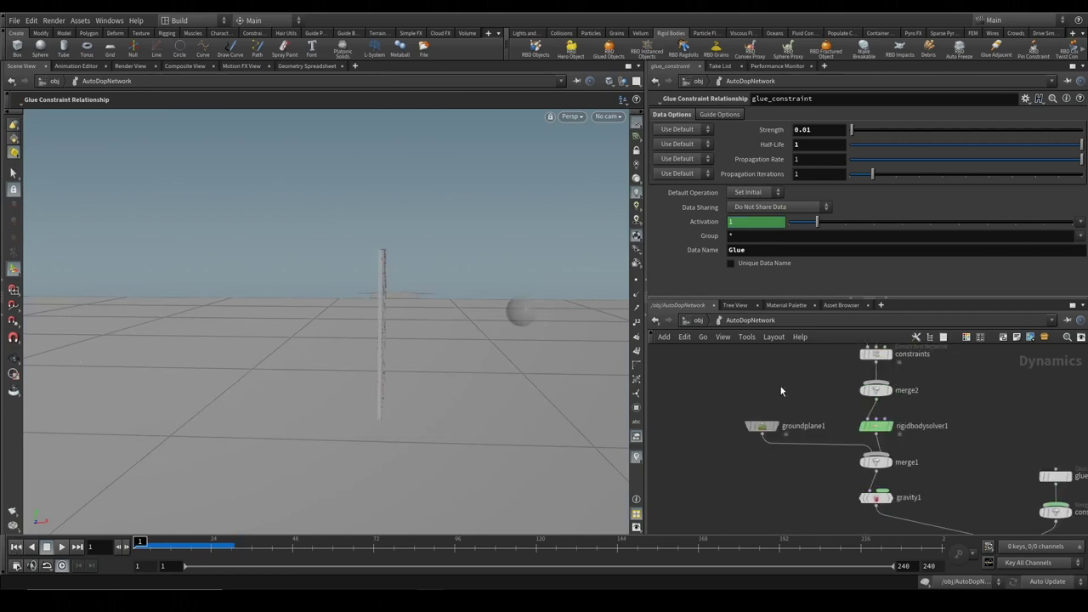
{"action": "left_click_drag", "start_coordinate": [759, 426], "coordinate": [712, 425]}
{"action": "key", "text": "Tab"}
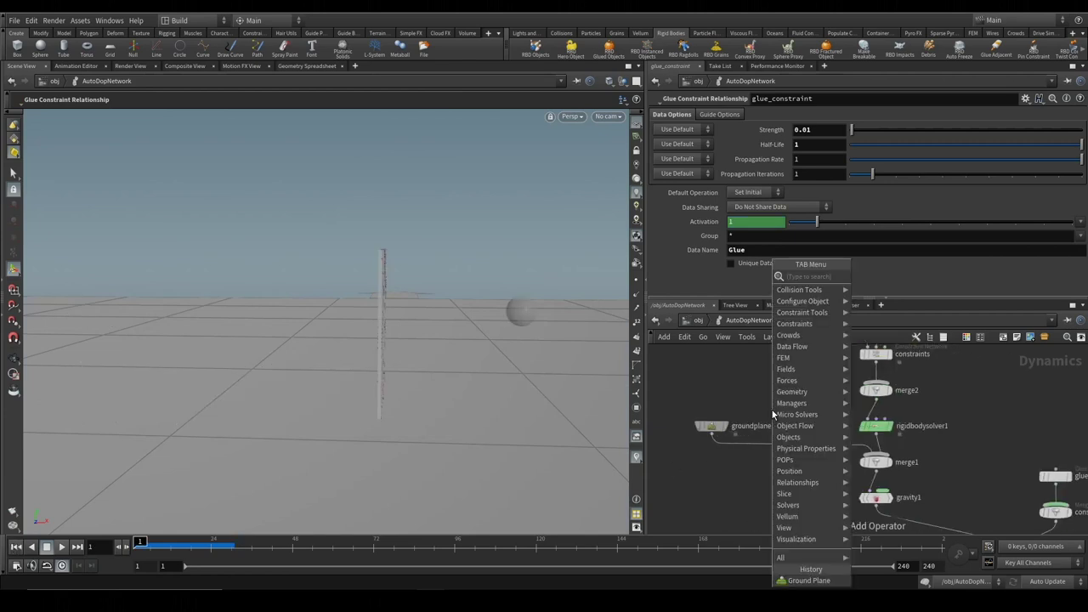
{"action": "type", "text": "r"}
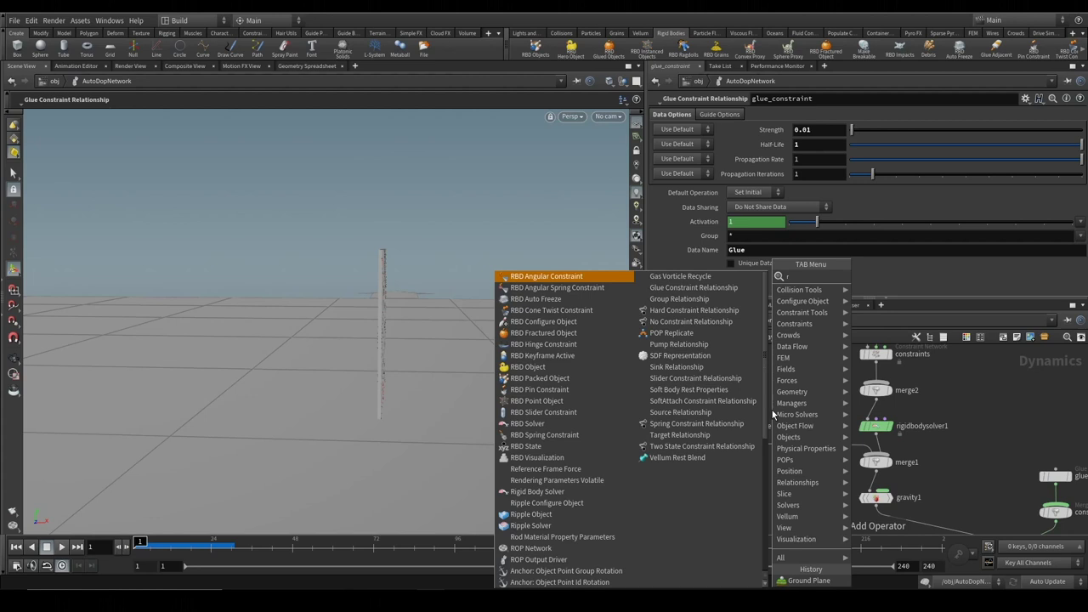
{"action": "type", "text": "bd"}
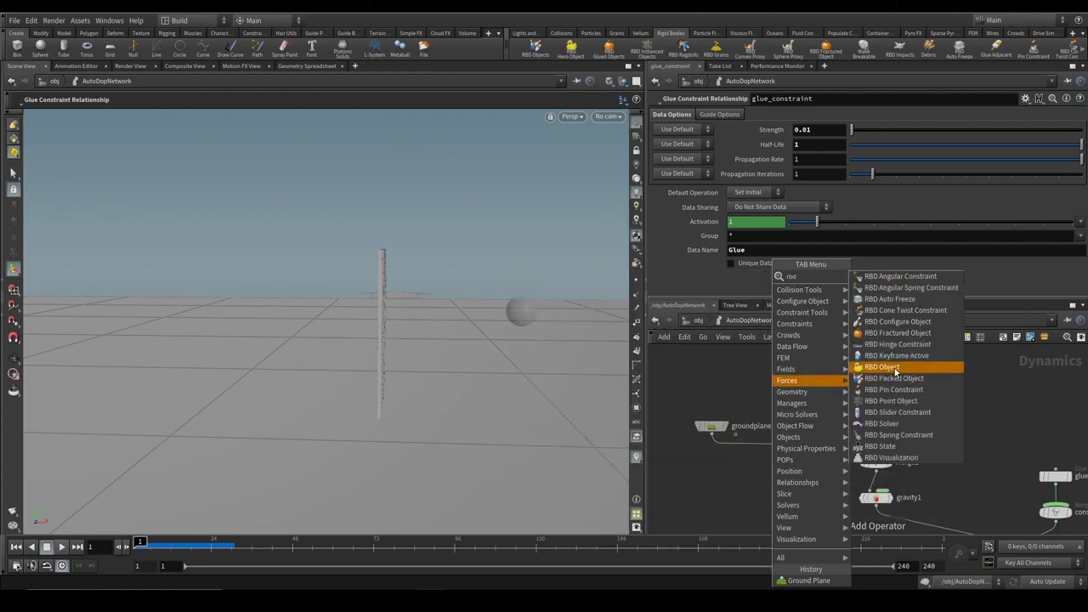
{"action": "left_click", "coordinate": [890, 368]}
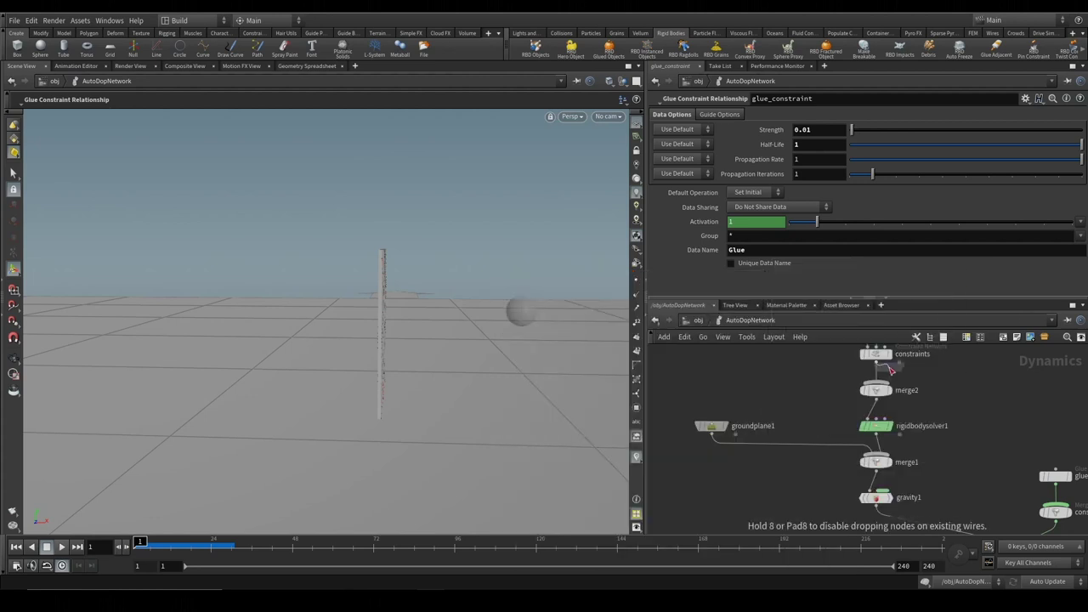
{"action": "left_click", "coordinate": [789, 423]}
{"action": "key", "text": "Tab"}
{"action": "type", "text": "merge"}
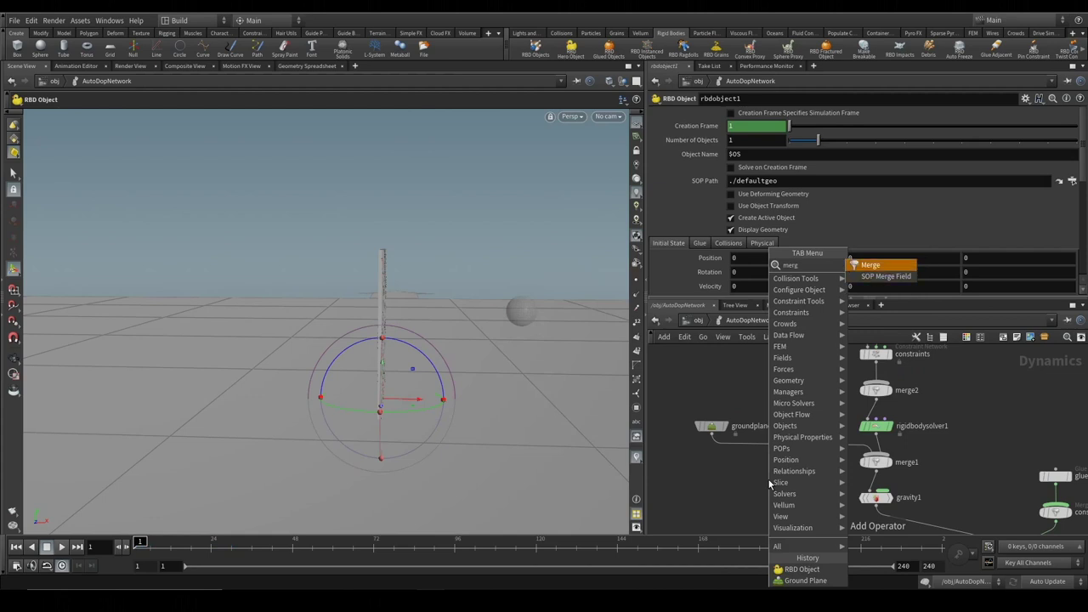
{"action": "key", "text": "Return"}
{"action": "left_click", "coordinate": [769, 484]}
{"action": "mouse_move", "coordinate": [768, 477]}
{"action": "left_mouse_down"}
{"action": "mouse_move", "coordinate": [761, 453]}
{"action": "mouse_move", "coordinate": [761, 466]}
{"action": "left_mouse_up"}
{"action": "left_click", "coordinate": [791, 431]}
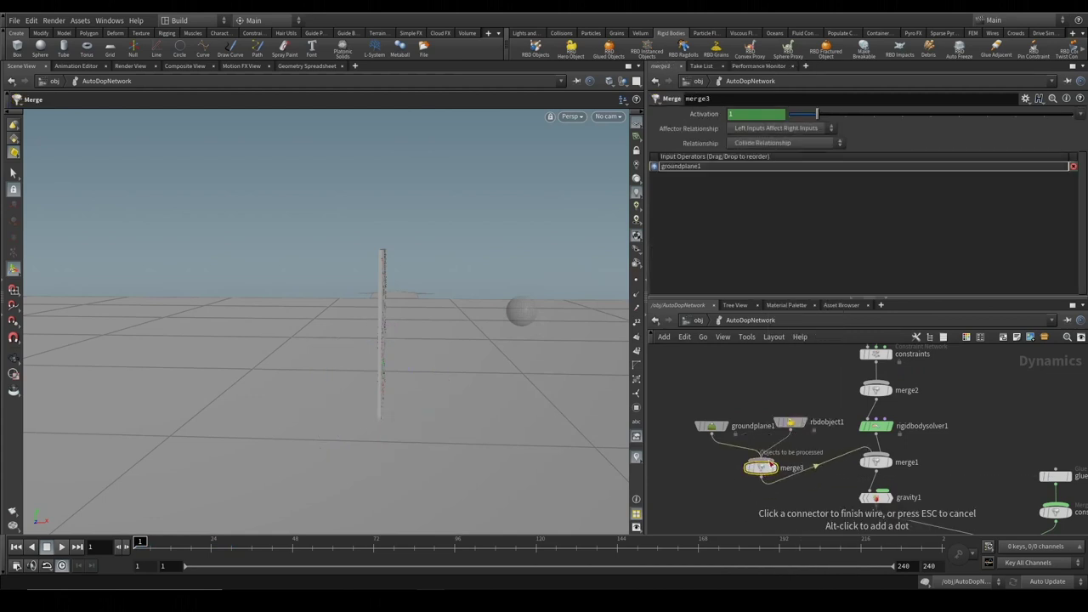
{"action": "left_click", "coordinate": [761, 460]}
Point rbdobject1's SOP Path to ani_ball/ANI_BALL with Use Object Transform and Use Deforming Geometry on
{"action": "left_click", "coordinate": [791, 423]}
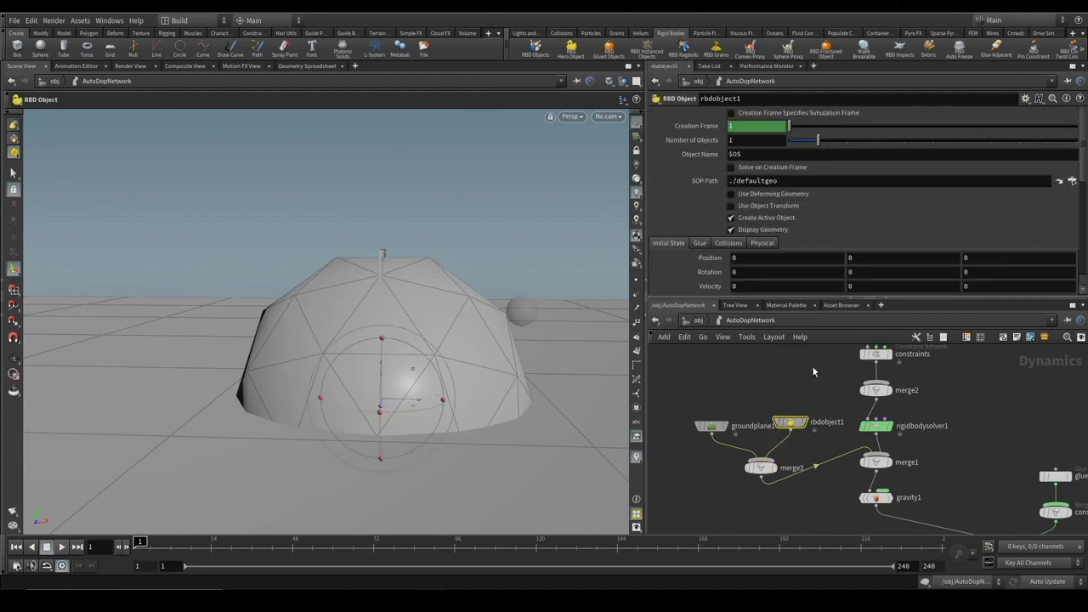
{"action": "left_click", "coordinate": [1073, 182]}
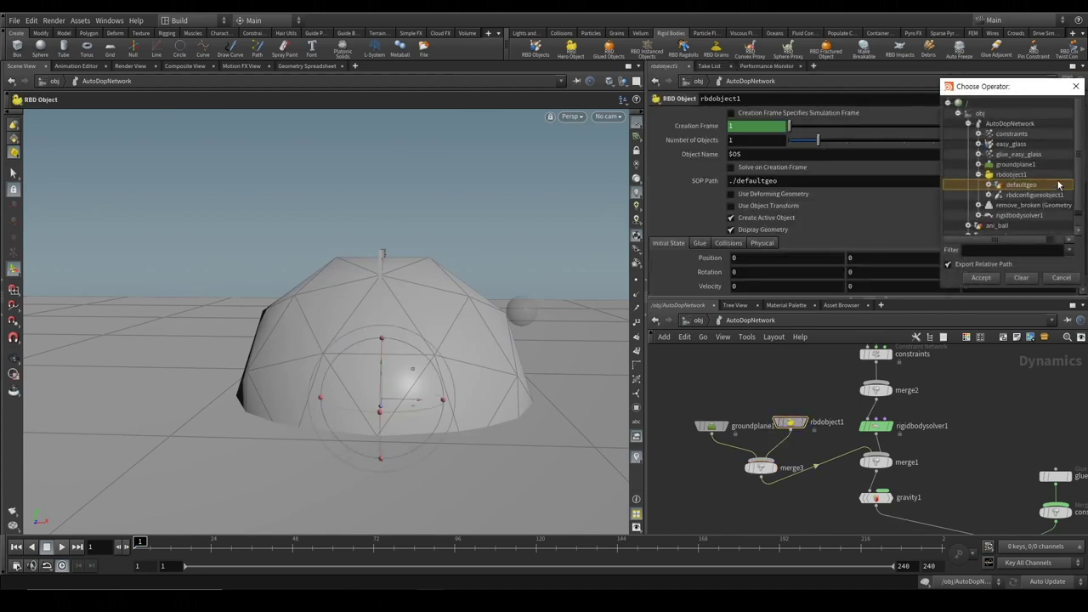
{"action": "scroll", "coordinate": [979, 154], "scroll_direction": "down", "scroll_amount": 1}
{"action": "left_click", "coordinate": [970, 219]}
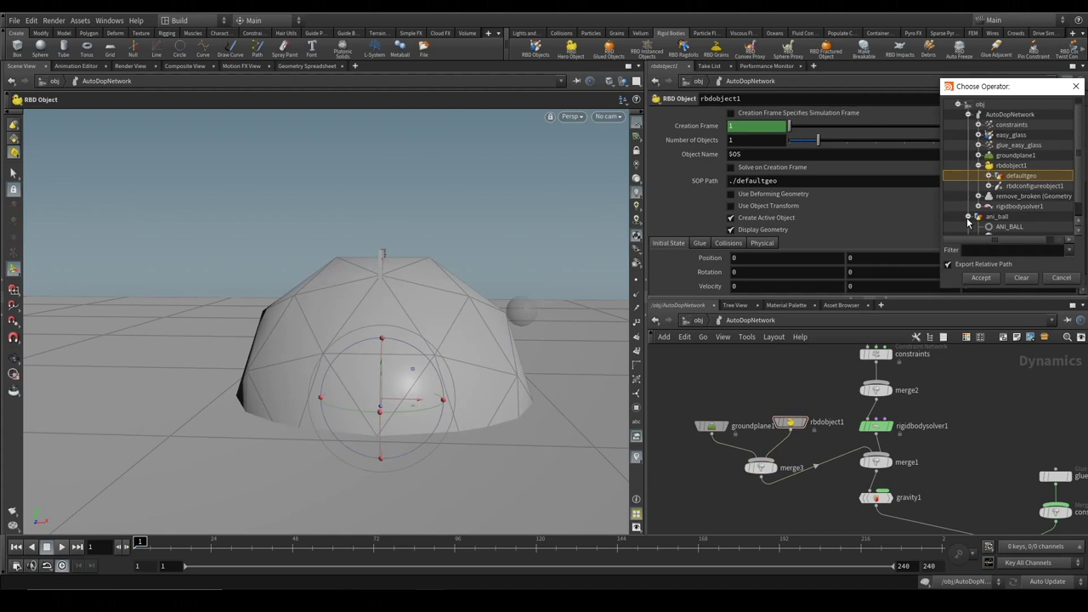
{"action": "double_click", "coordinate": [1012, 210]}
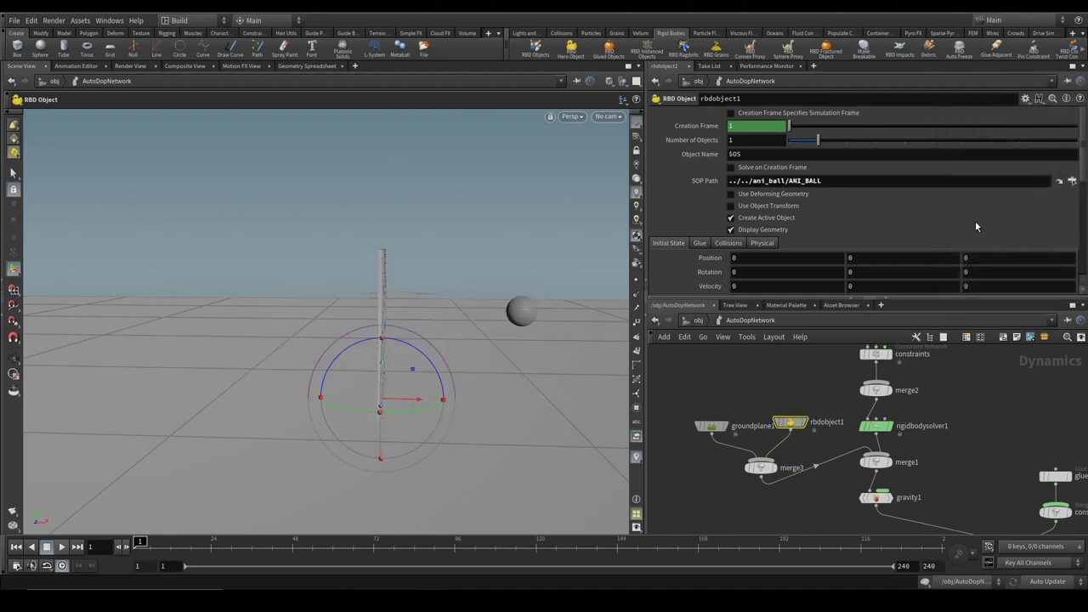
{"action": "left_click", "coordinate": [760, 207]}
{"action": "left_click", "coordinate": [769, 194]}
{"action": "scroll", "coordinate": [770, 225], "scroll_direction": "down", "scroll_amount": 1}
{"action": "scroll", "coordinate": [769, 232], "scroll_direction": "down", "scroll_amount": 1}
{"action": "scroll", "coordinate": [769, 232], "scroll_direction": "up", "scroll_amount": 2}
{"action": "scroll", "coordinate": [770, 247], "scroll_direction": "up", "scroll_amount": 1}
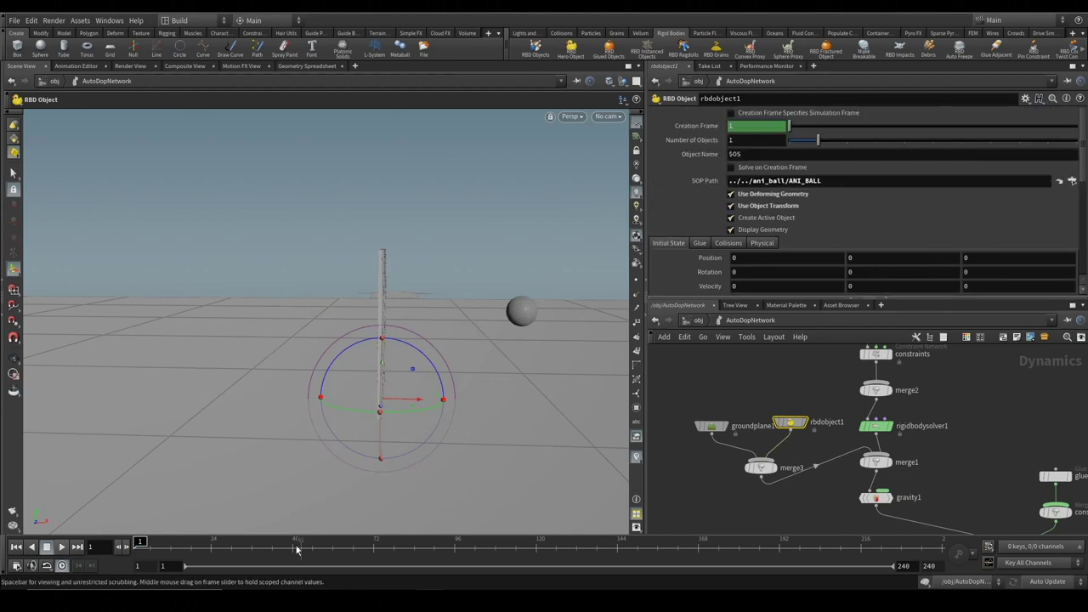
Play the simulation once, then stop and rewind it to frame 1
{"action": "left_click", "coordinate": [61, 548]}
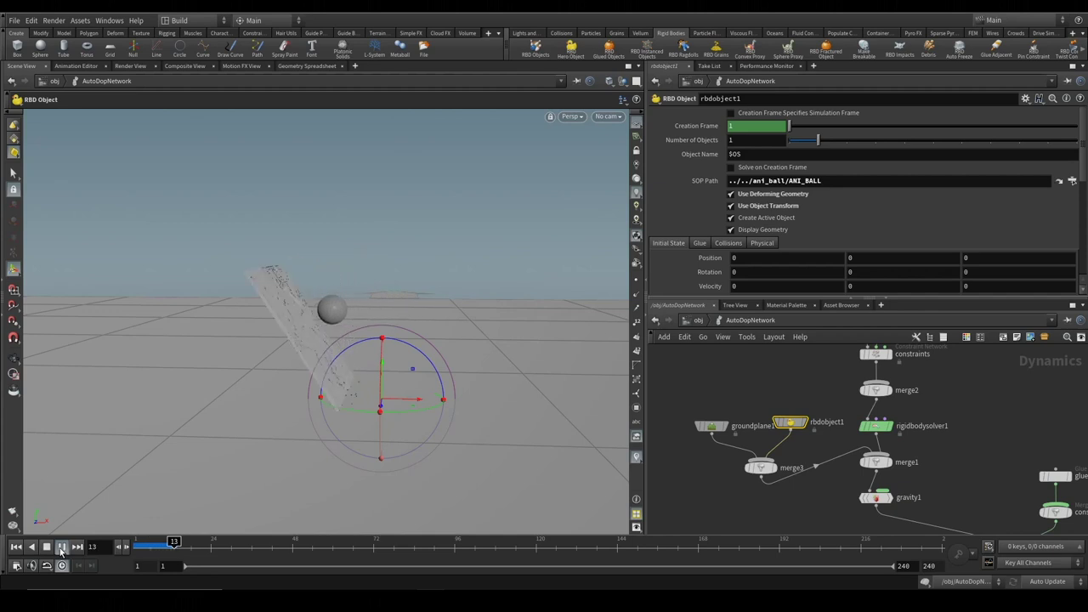
{"action": "left_click", "coordinate": [60, 551]}
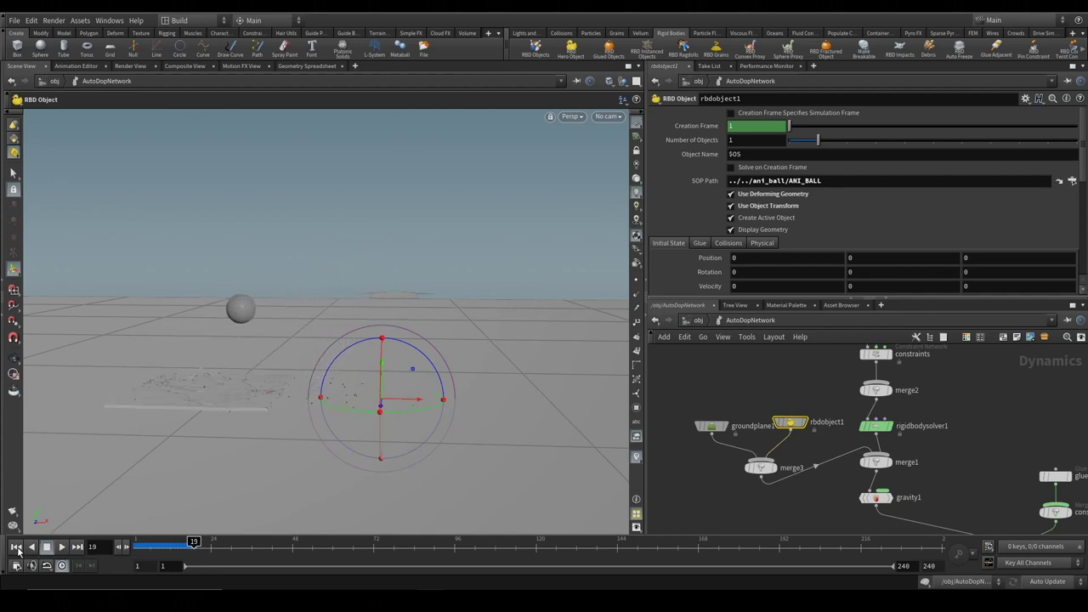
{"action": "left_click", "coordinate": [14, 548]}
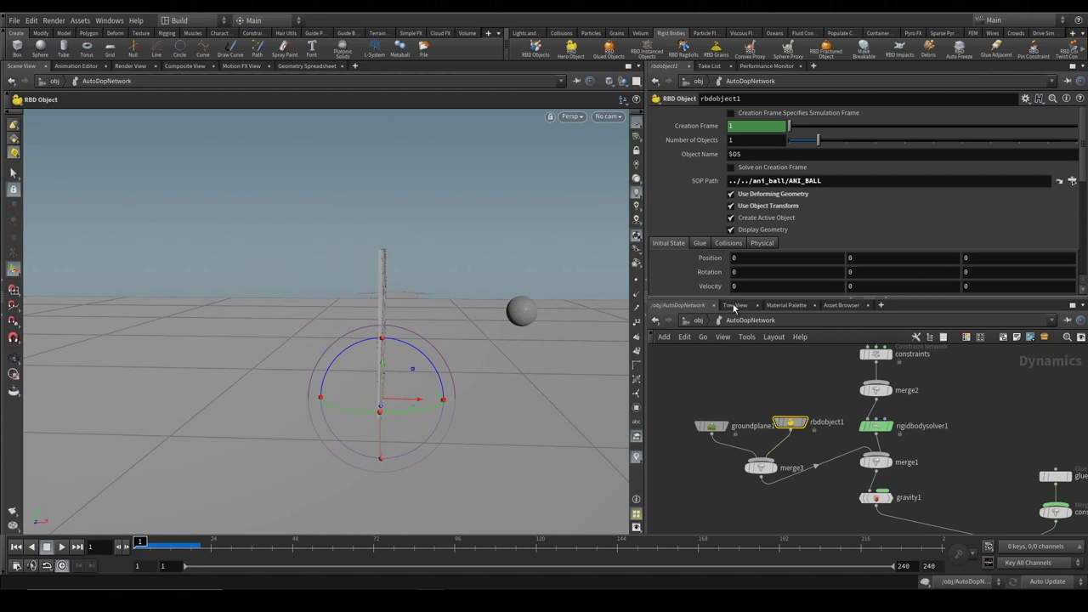
Set the easy_glass pane's initial Velocity fields to 0
{"action": "middle_click_drag", "start_coordinate": [789, 396], "coordinate": [763, 481]}
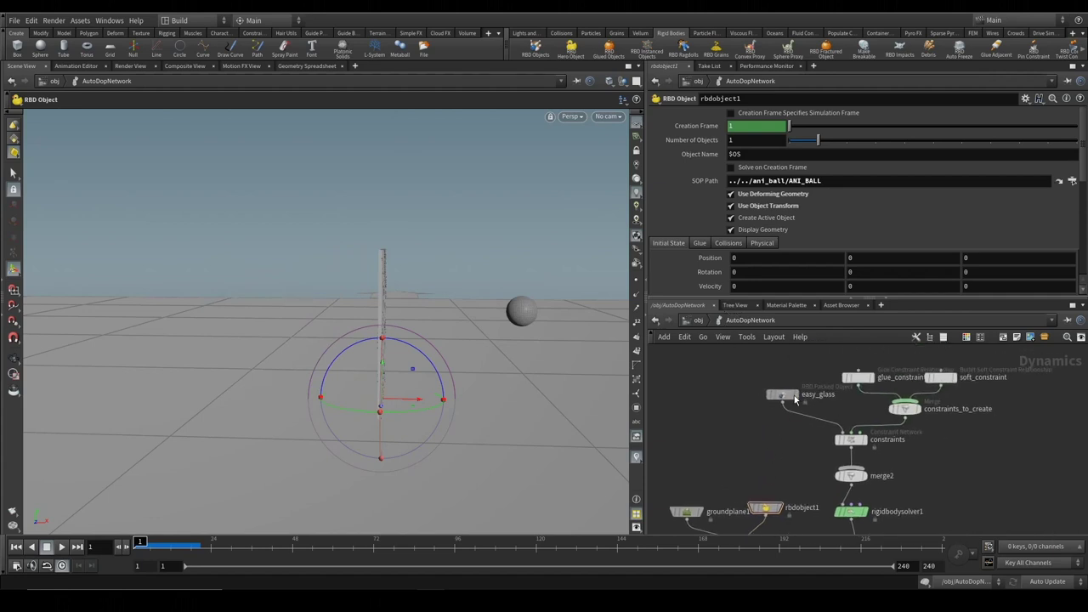
{"action": "left_click", "coordinate": [783, 393]}
{"action": "left_click", "coordinate": [768, 266]}
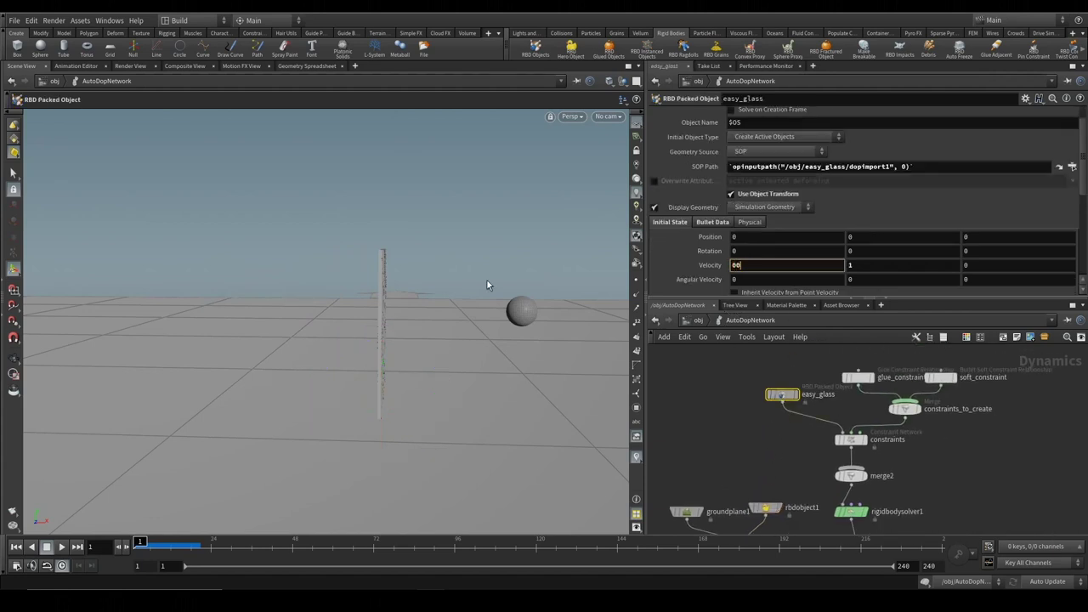
{"action": "key", "text": "Return"}
{"action": "key", "text": "Return"}
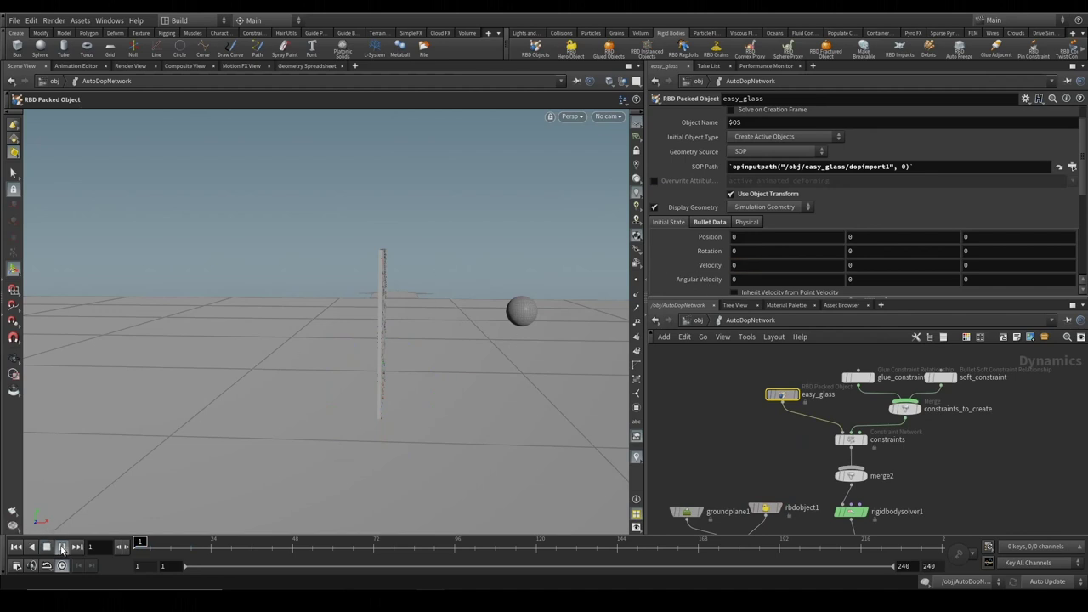
Play the sim and orbit around the shattered glass and ball down to a low angle
{"action": "left_click", "coordinate": [61, 547]}
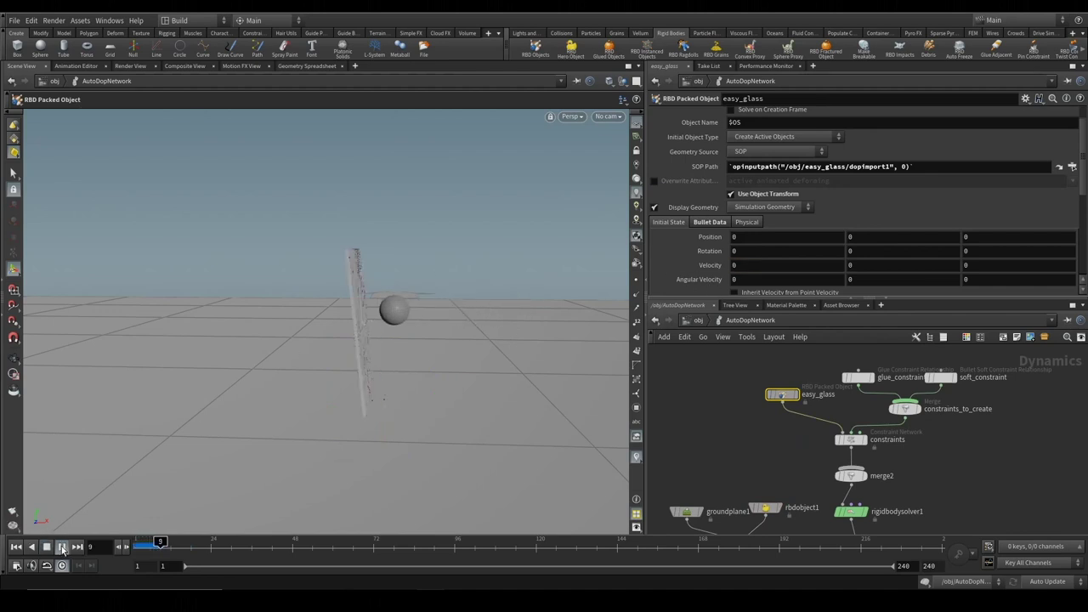
{"action": "key", "text": "Escape"}
{"action": "mouse_move", "coordinate": [285, 388]}
{"action": "left_mouse_down"}
{"action": "mouse_move", "coordinate": [241, 425]}
{"action": "mouse_move", "coordinate": [331, 291]}
{"action": "mouse_move", "coordinate": [418, 304]}
{"action": "mouse_move", "coordinate": [425, 323]}
{"action": "mouse_move", "coordinate": [154, 357]}
{"action": "left_mouse_up"}
{"action": "key", "text": "Return"}
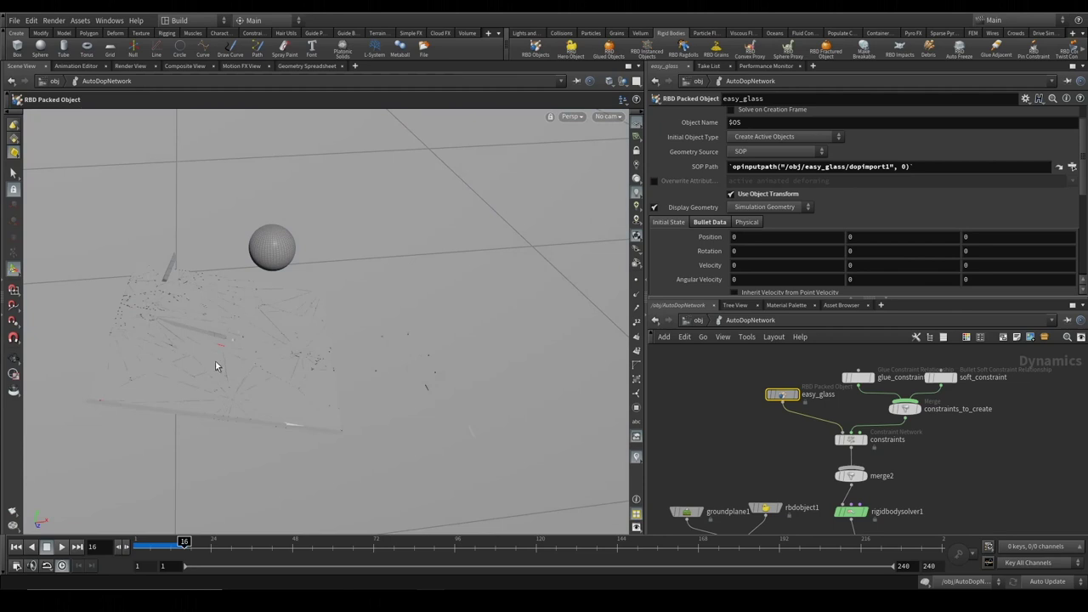
{"action": "key", "text": "Escape"}
{"action": "mouse_move", "coordinate": [279, 332]}
{"action": "left_mouse_down"}
{"action": "mouse_move", "coordinate": [408, 348]}
{"action": "mouse_move", "coordinate": [388, 314]}
{"action": "mouse_move", "coordinate": [396, 352]}
{"action": "mouse_move", "coordinate": [416, 352]}
{"action": "left_mouse_up"}
{"action": "key", "text": "Return"}
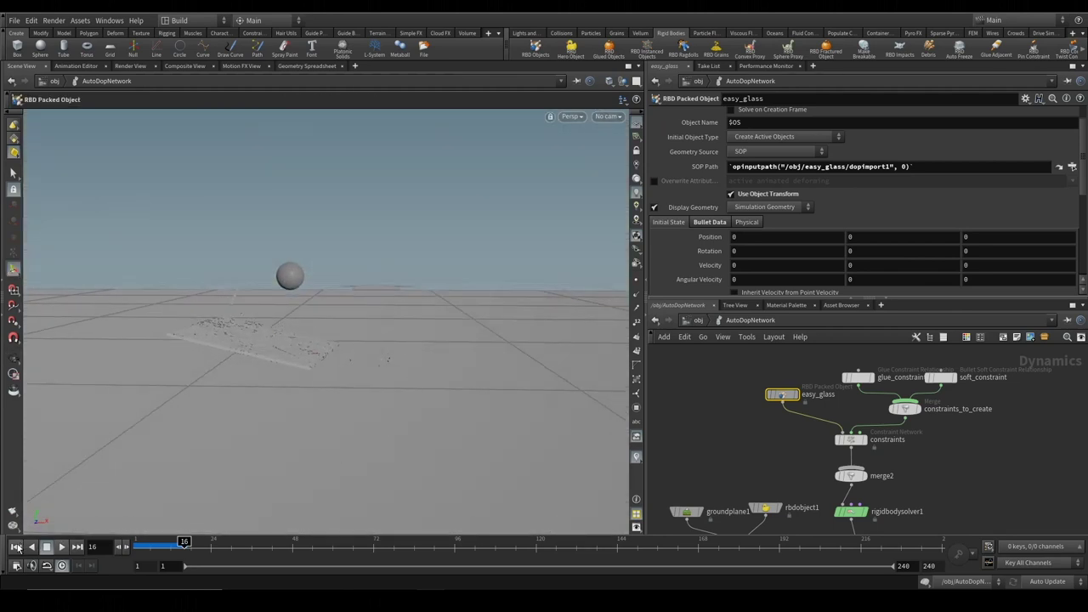
Replay the shatter from frame 1 facing the pane, then select the glue constraint's Strength
{"action": "left_click", "coordinate": [17, 548]}
{"action": "left_click_drag", "start_coordinate": [389, 377], "coordinate": [357, 377]}
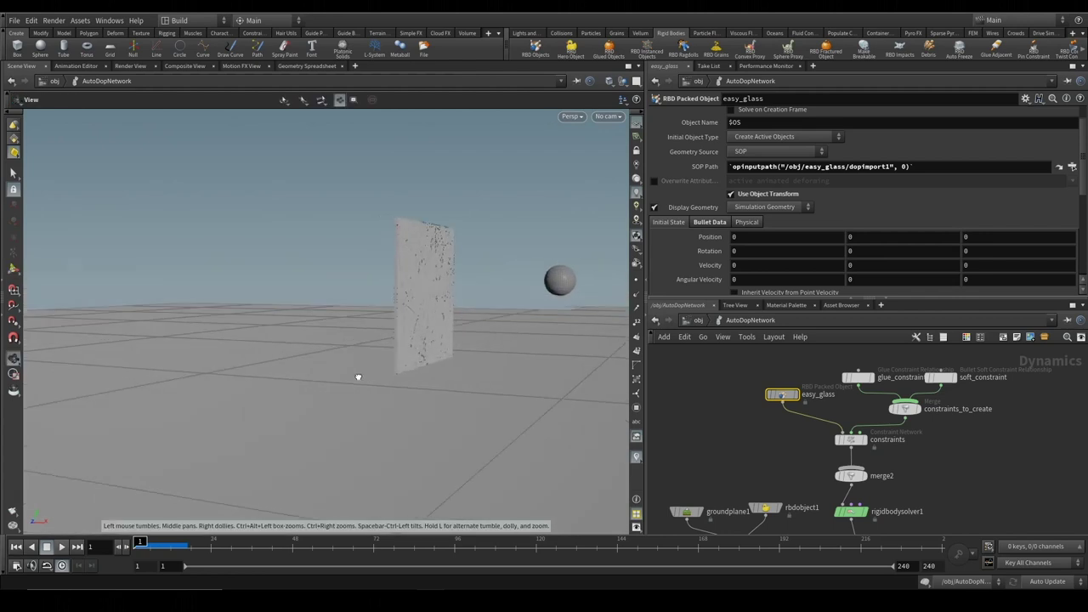
{"action": "left_click", "coordinate": [63, 547]}
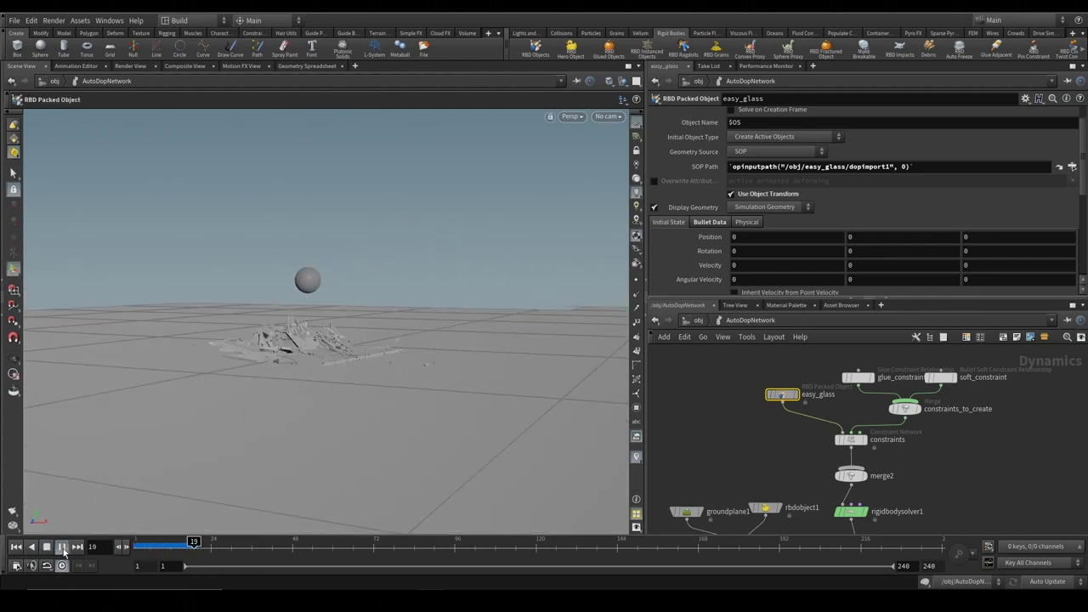
{"action": "left_click", "coordinate": [63, 548]}
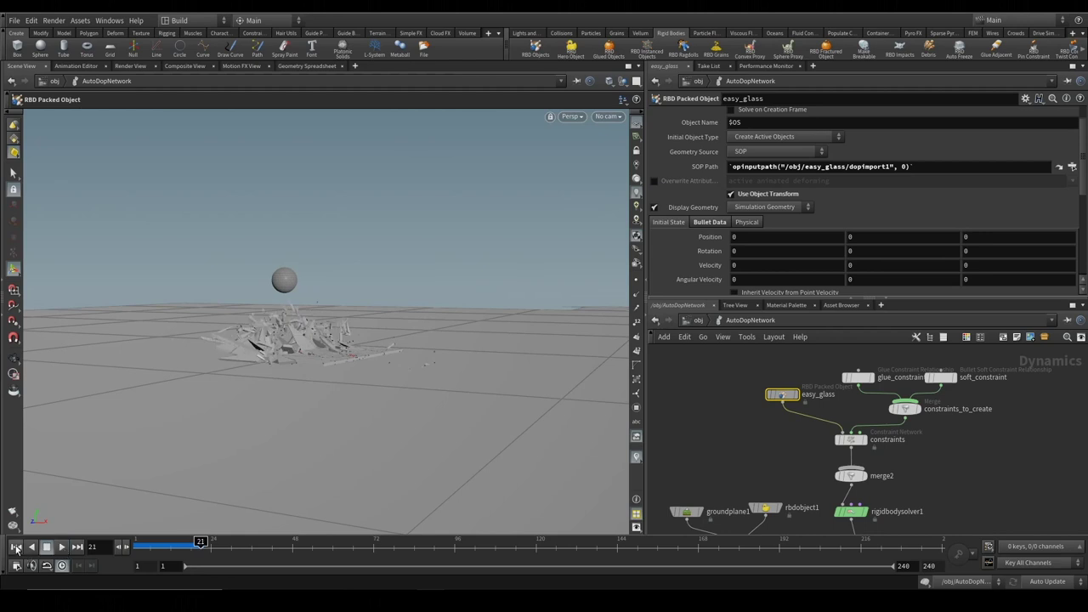
{"action": "left_click", "coordinate": [16, 547]}
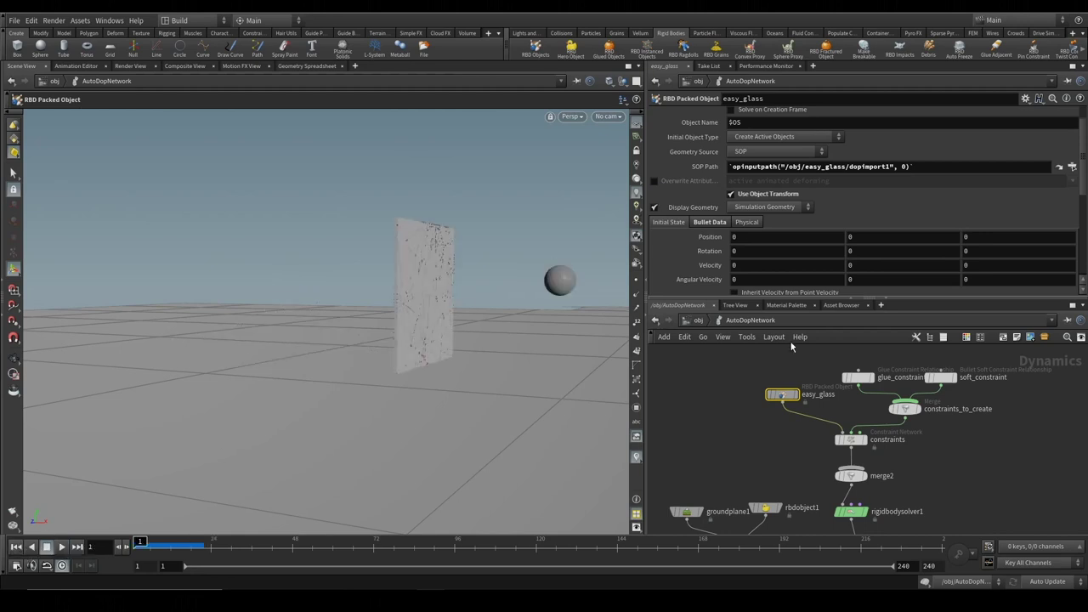
{"action": "left_click", "coordinate": [858, 377]}
{"action": "left_click", "coordinate": [824, 129]}
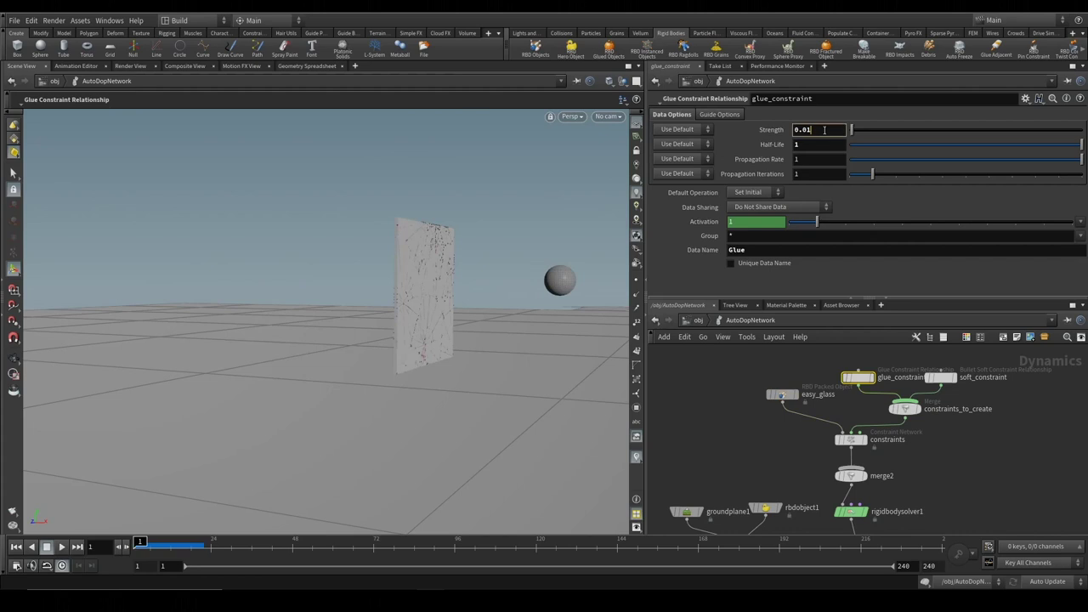
Replay to frame 16, set the glue constraint Strength to 0, and rewind
{"action": "left_click", "coordinate": [62, 549]}
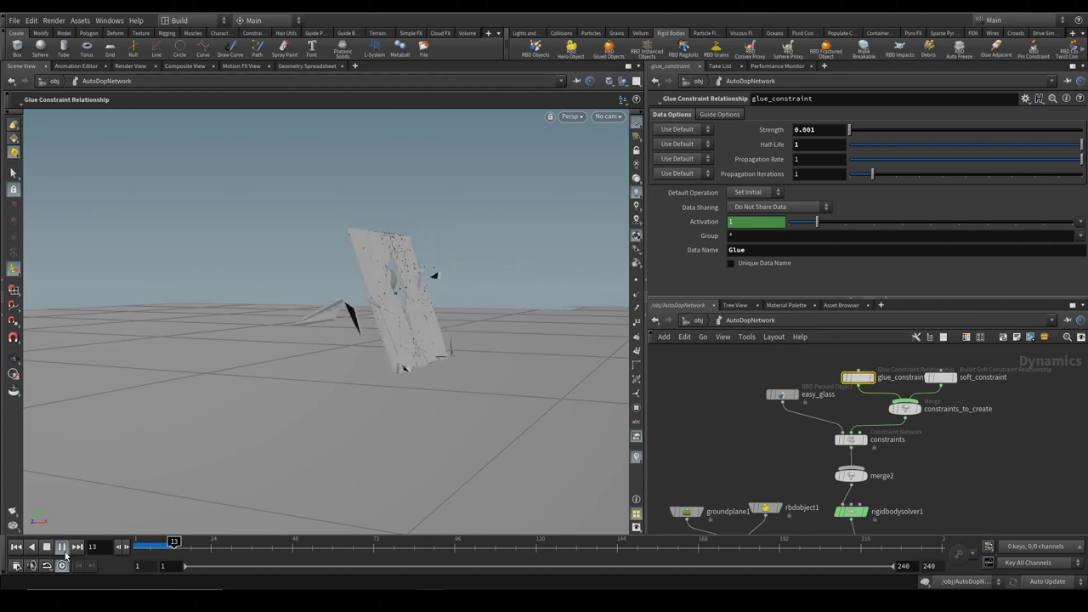
{"action": "left_click", "coordinate": [63, 549]}
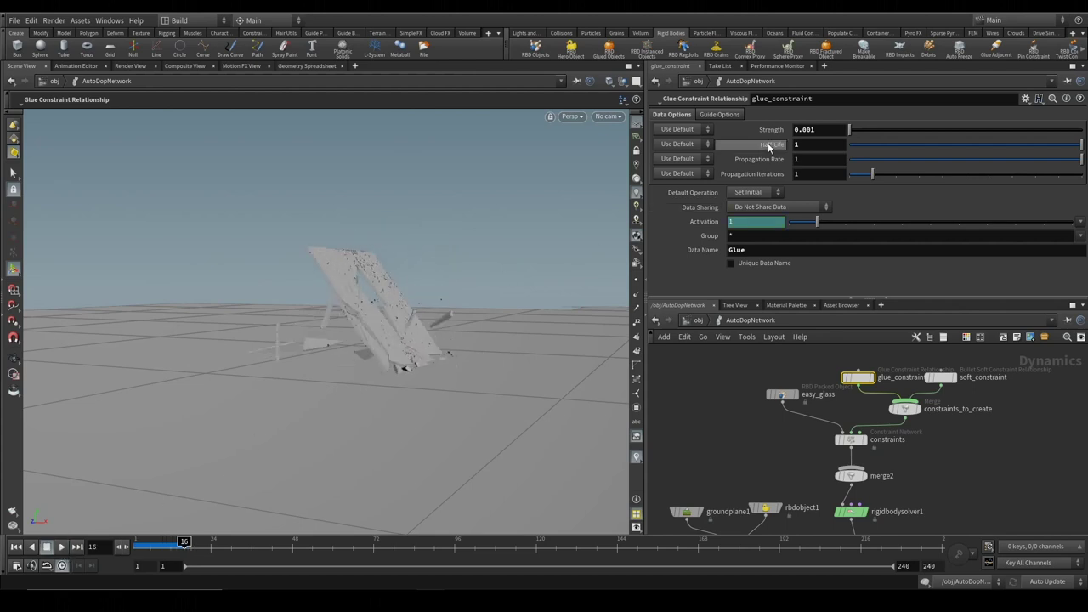
{"action": "left_click", "coordinate": [835, 131]}
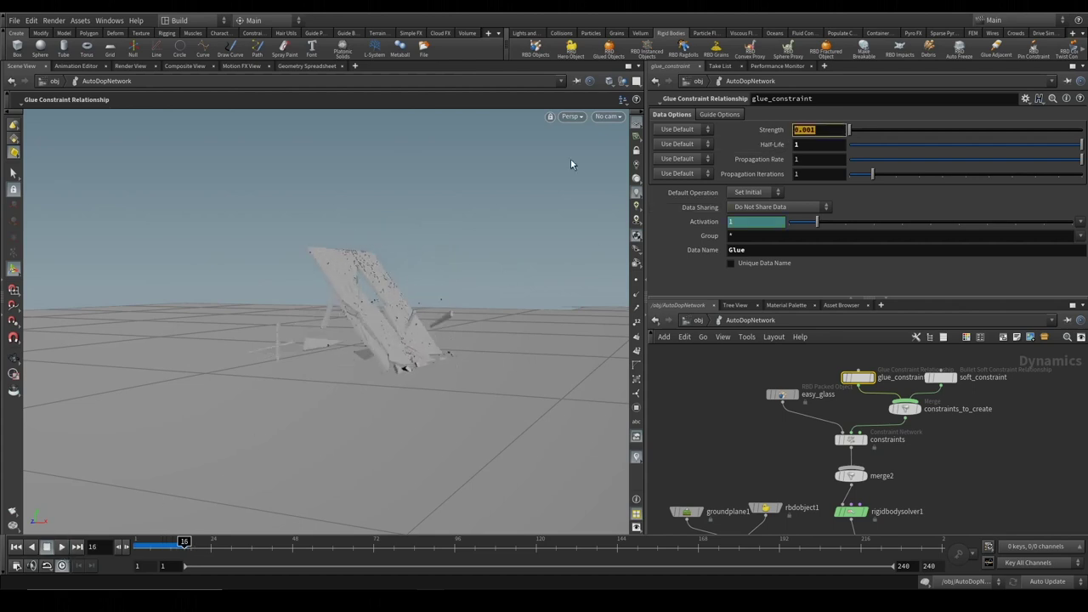
{"action": "type", "text": "0"}
{"action": "key", "text": "Return"}
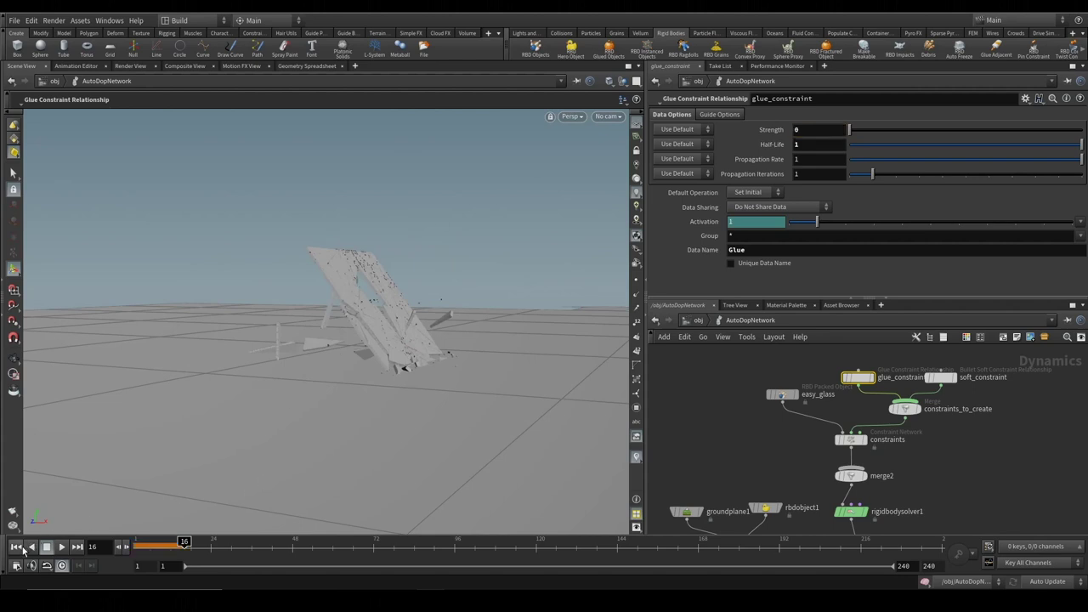
{"action": "left_click", "coordinate": [23, 548]}
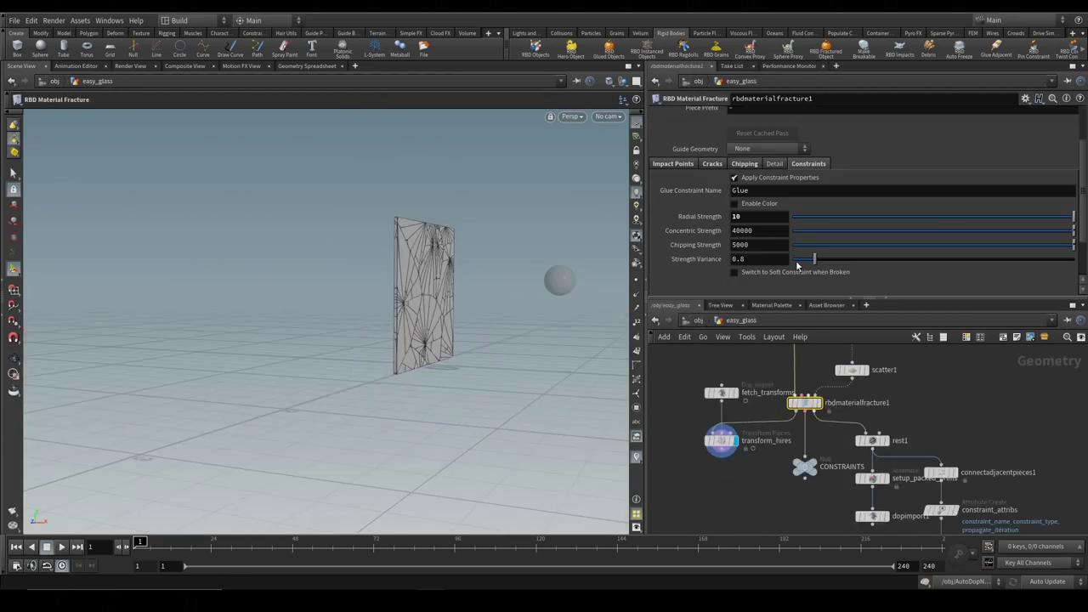
Set rbdmaterialfracture1's Radial Strength to 2 and replay the sim
{"action": "type", "text": "2"}
{"action": "key", "text": "Return"}
{"action": "left_click", "coordinate": [61, 546]}
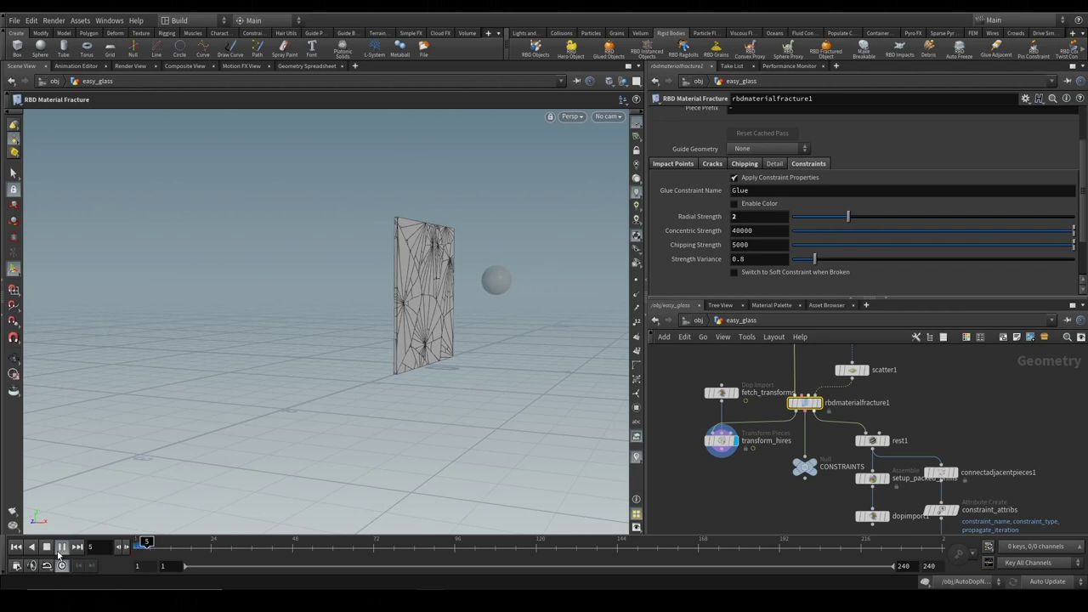
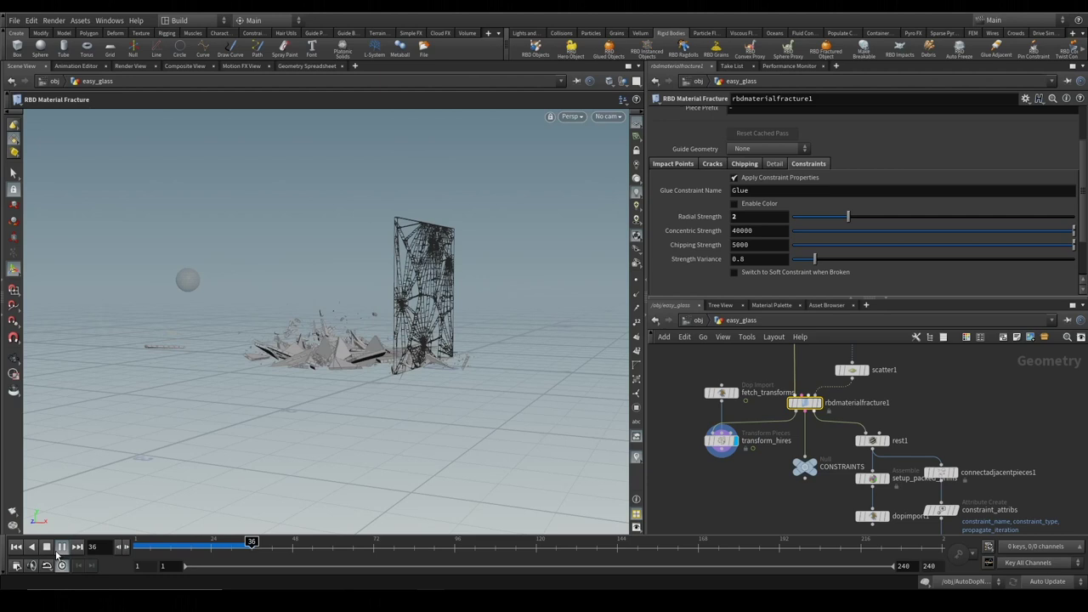
Set Radial Strength to 0.1, replay the shattering sim, and rewind to frame 1
{"action": "left_click", "coordinate": [15, 547]}
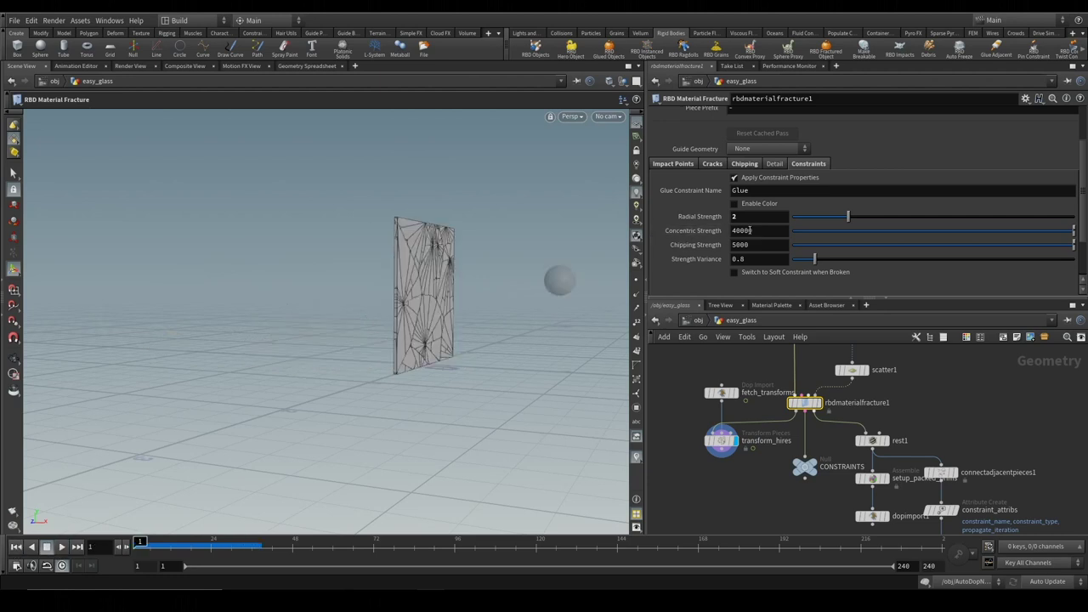
{"action": "type", "text": "0.1"}
{"action": "key", "text": "Return"}
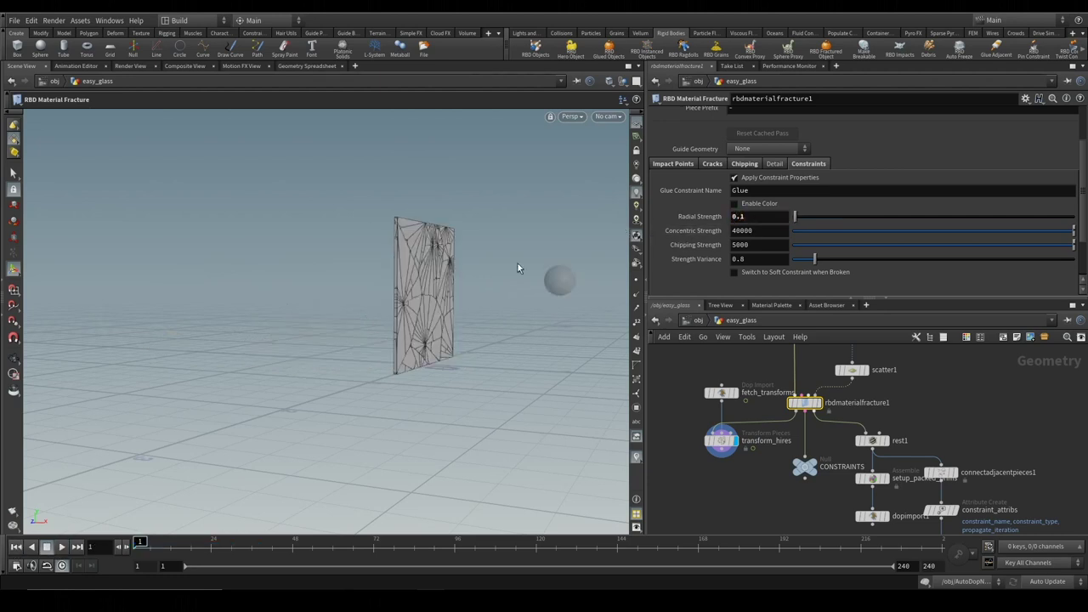
{"action": "left_click", "coordinate": [62, 546]}
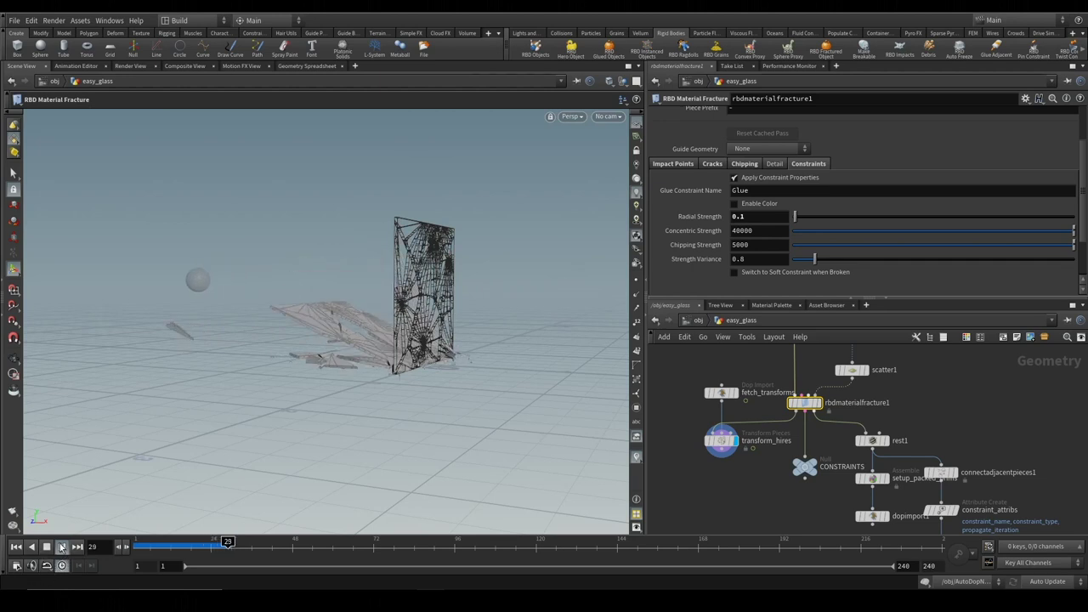
{"action": "left_click", "coordinate": [47, 547]}
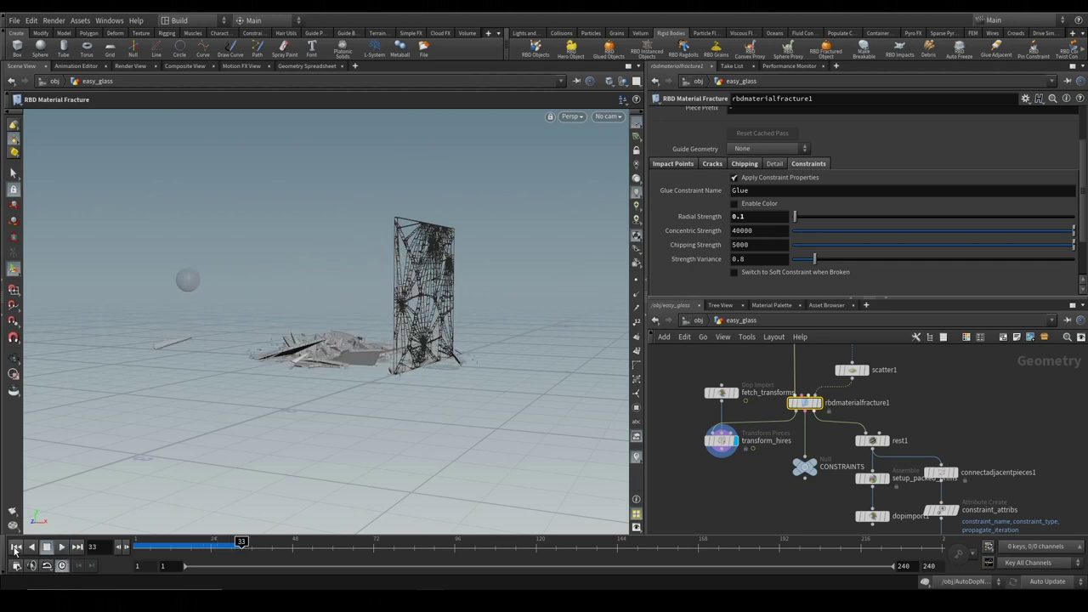
{"action": "left_click", "coordinate": [15, 546]}
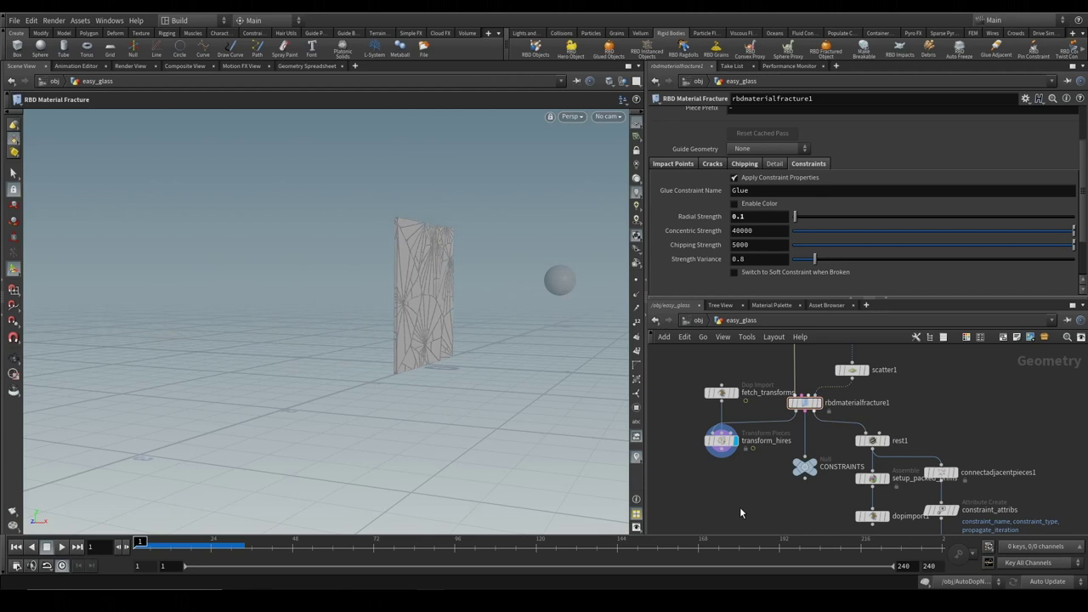
At the object level, add a Grid object grid1 as the ground plane
{"action": "key", "text": "u"}
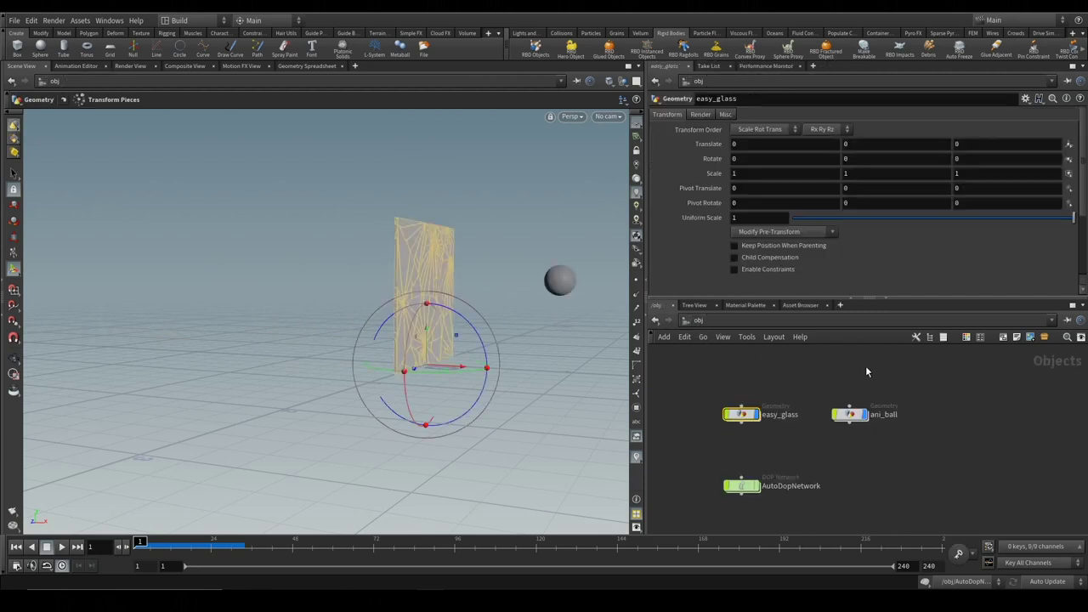
{"action": "key", "text": "h"}
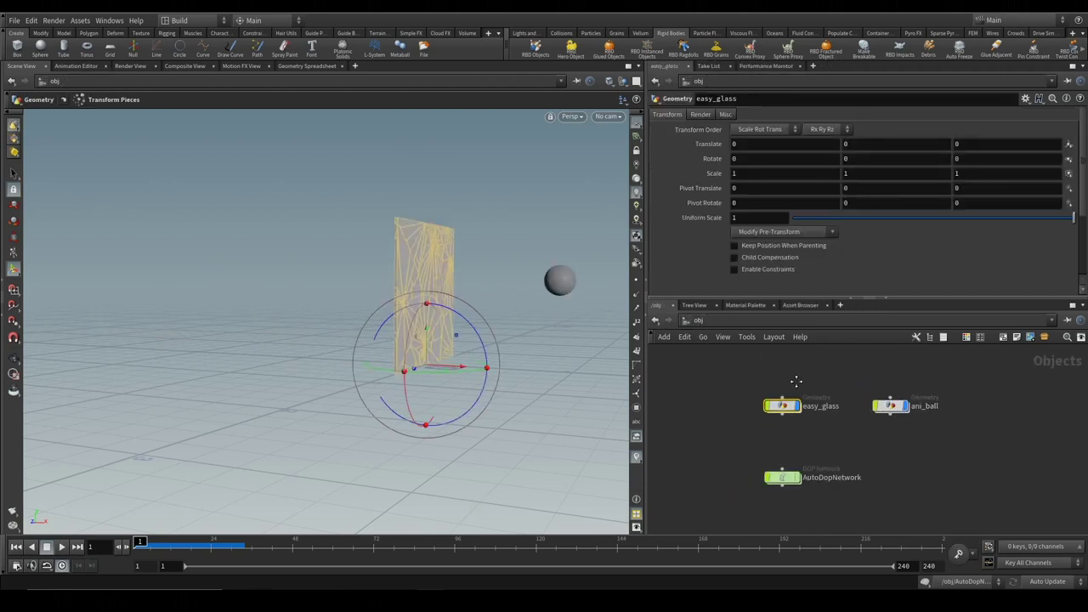
{"action": "middle_click_drag", "start_coordinate": [720, 416], "coordinate": [735, 395]}
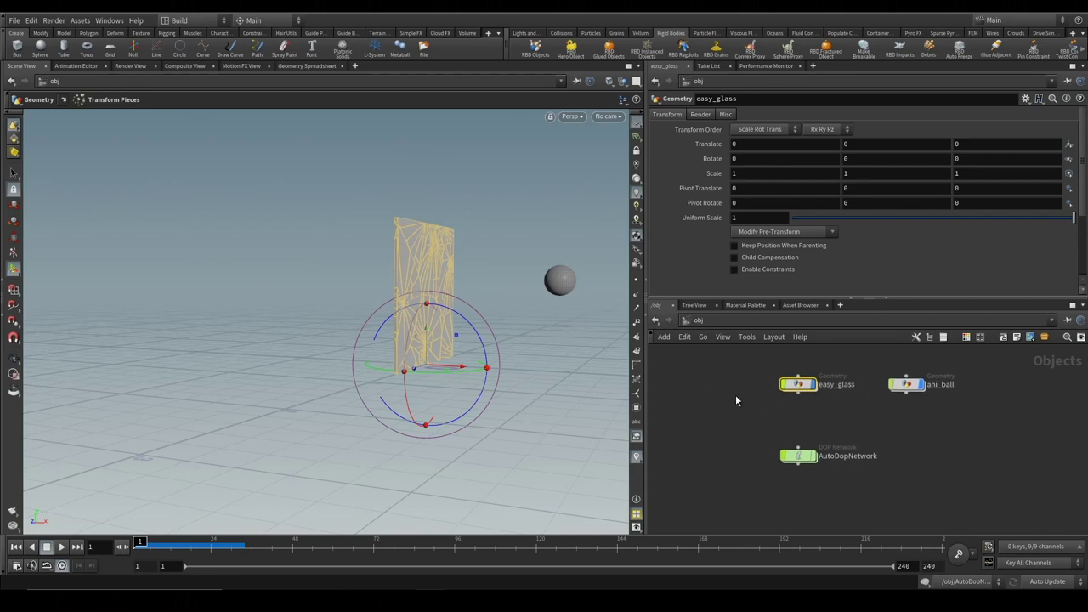
{"action": "key", "text": "Tab"}
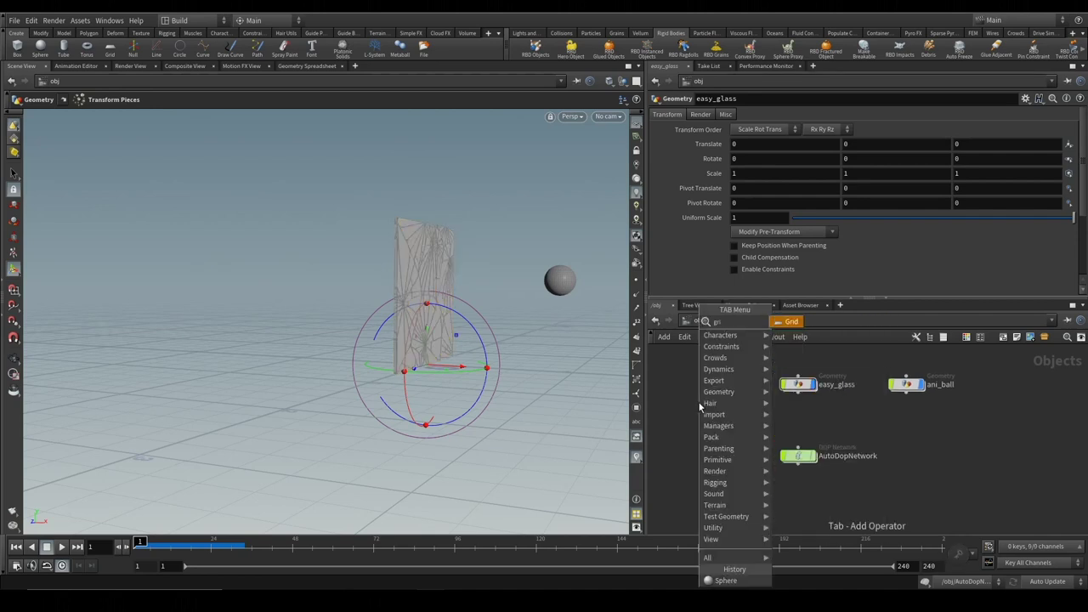
{"action": "left_click", "coordinate": [699, 407]}
{"action": "left_click", "coordinate": [699, 407]}
Line grid1 up beside ani_ball and easy_glass, then select easy_glass
{"action": "left_click_drag", "start_coordinate": [701, 406], "coordinate": [1013, 388]}
{"action": "left_click_drag", "start_coordinate": [908, 385], "coordinate": [887, 386]}
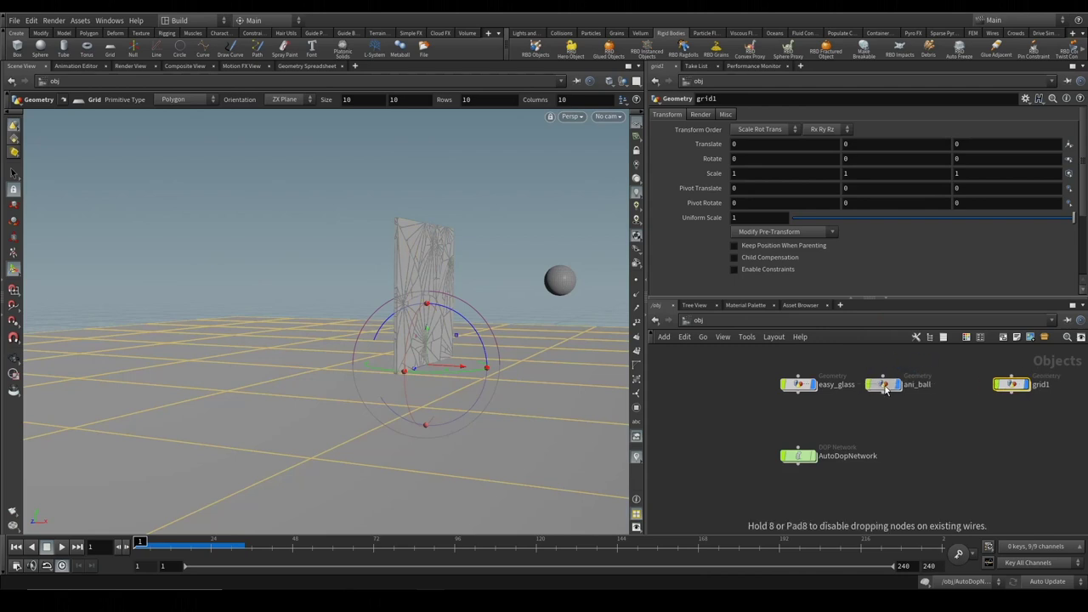
{"action": "left_click_drag", "start_coordinate": [1012, 385], "coordinate": [966, 388]}
{"action": "key", "text": "h"}
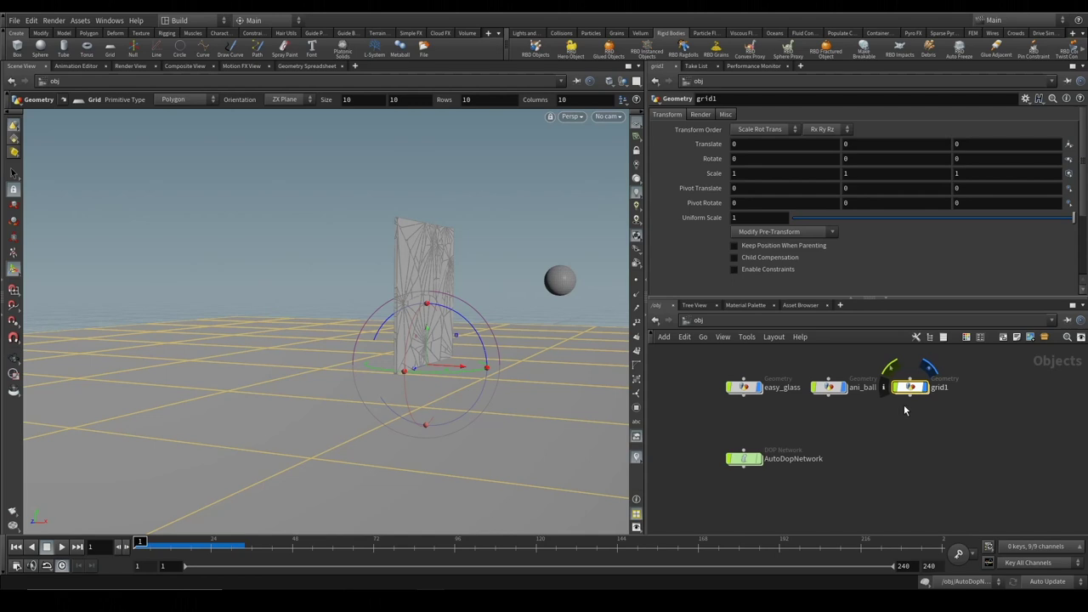
{"action": "left_click", "coordinate": [745, 388]}
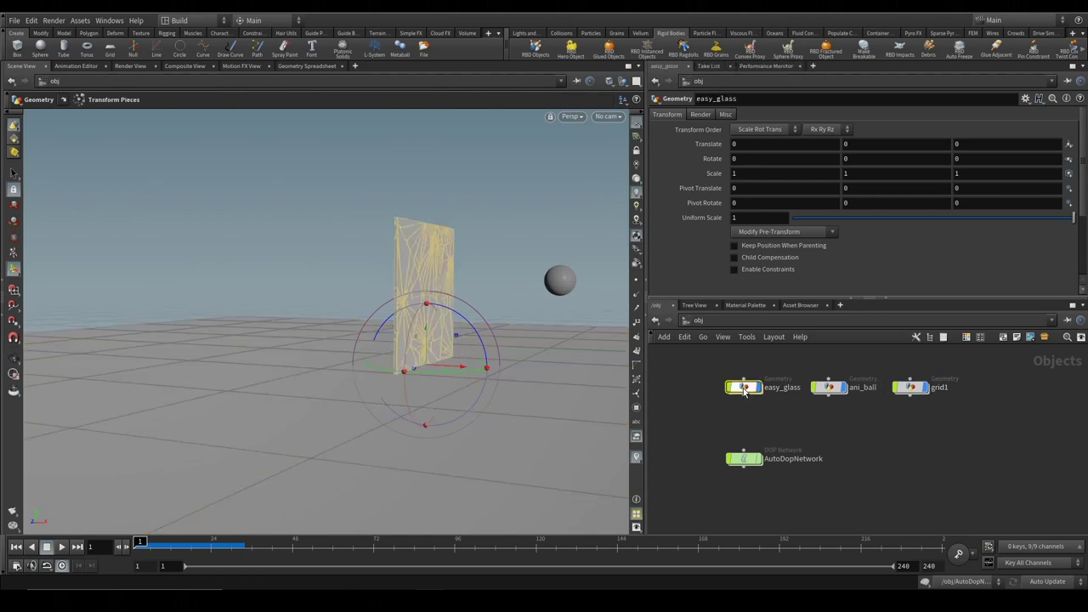
{"action": "left_click", "coordinate": [736, 323]}
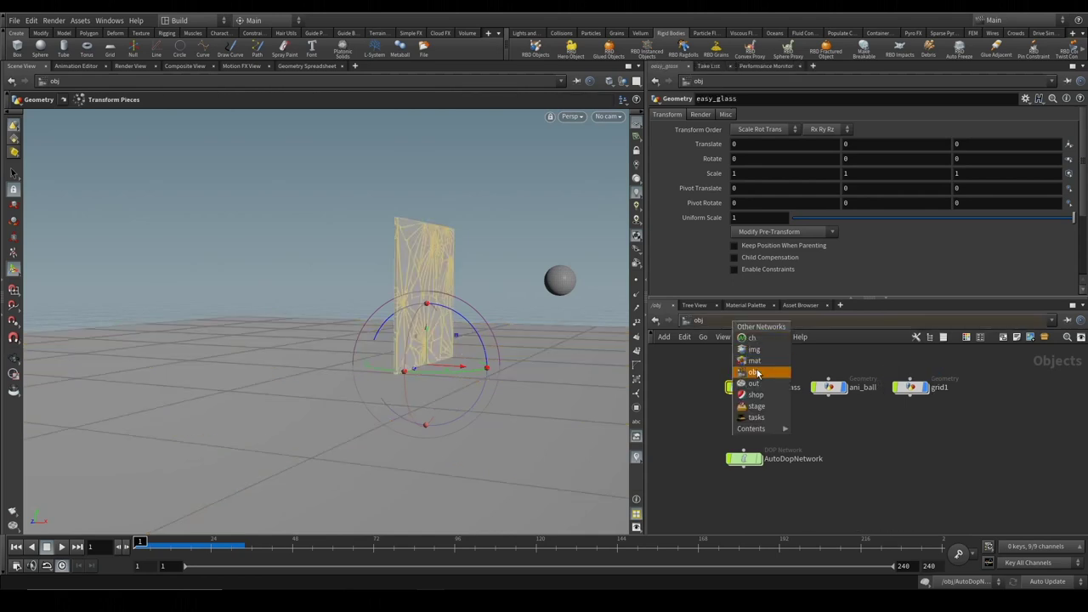
In the mat network, add a Principled Shader with the Glass preset and name it glass
{"action": "left_click", "coordinate": [756, 360]}
{"action": "key", "text": "Tab"}
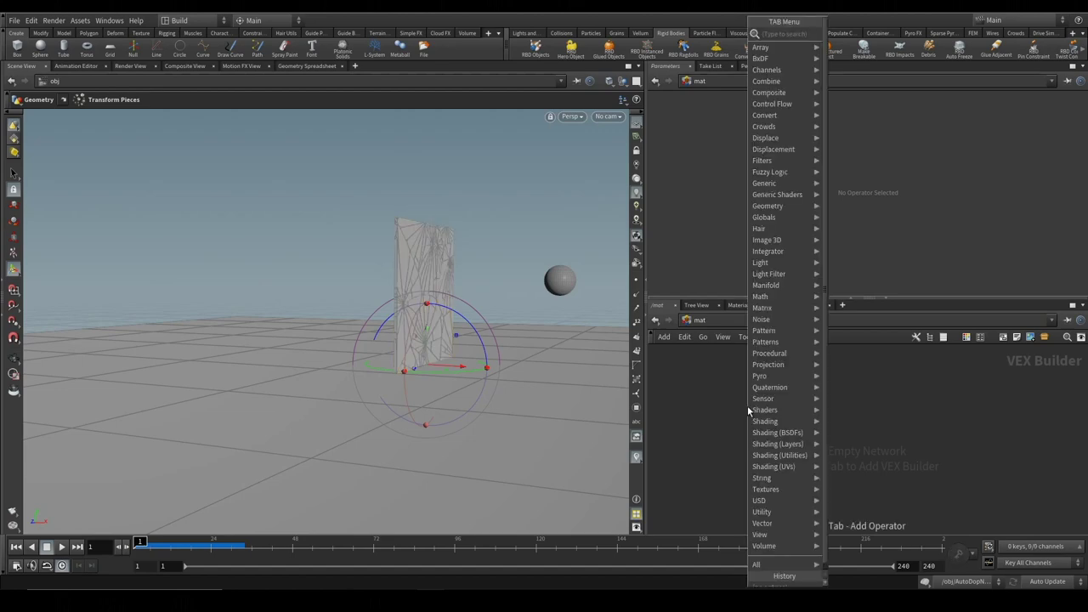
{"action": "type", "text": "prin"}
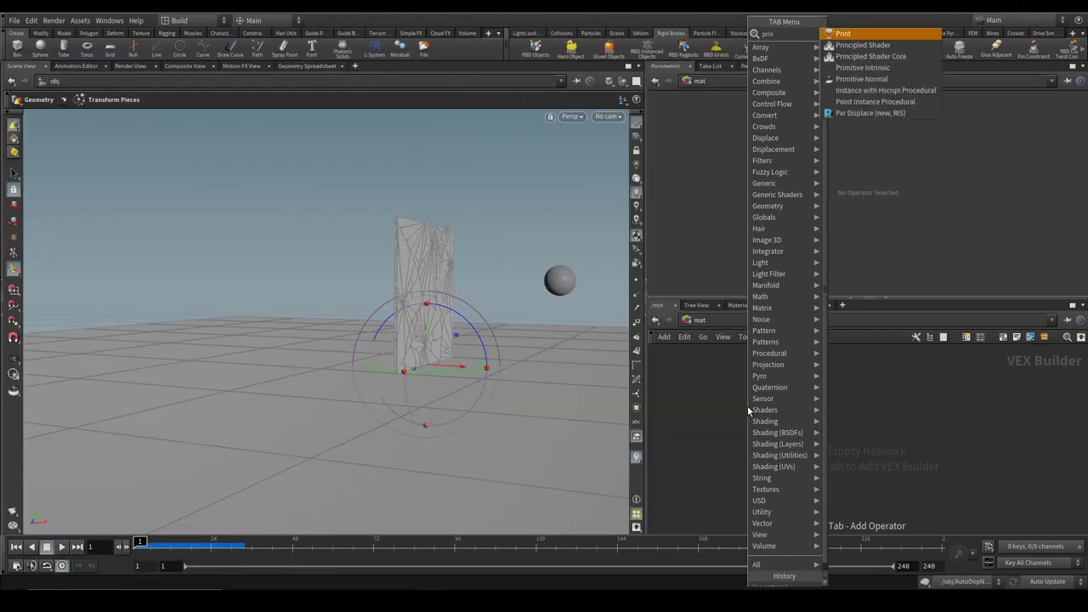
{"action": "left_click", "coordinate": [863, 45]}
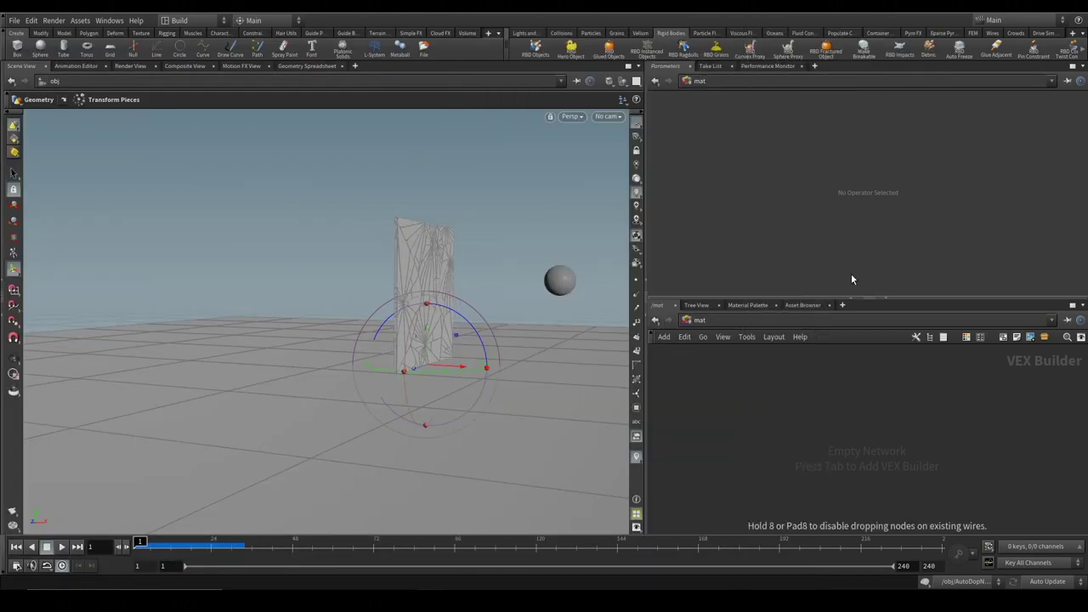
{"action": "left_click", "coordinate": [748, 387]}
{"action": "left_click", "coordinate": [1028, 101]}
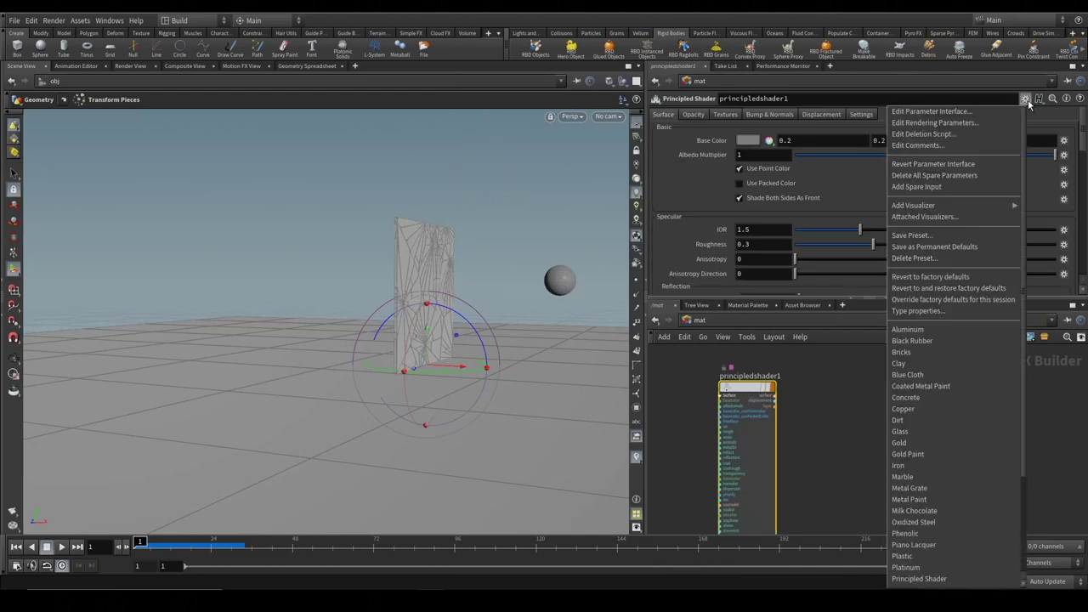
{"action": "left_click", "coordinate": [914, 433]}
{"action": "left_click", "coordinate": [810, 100]}
{"action": "type", "text": "c"}
{"action": "type", "text": "s"}
{"action": "key", "text": "Return"}
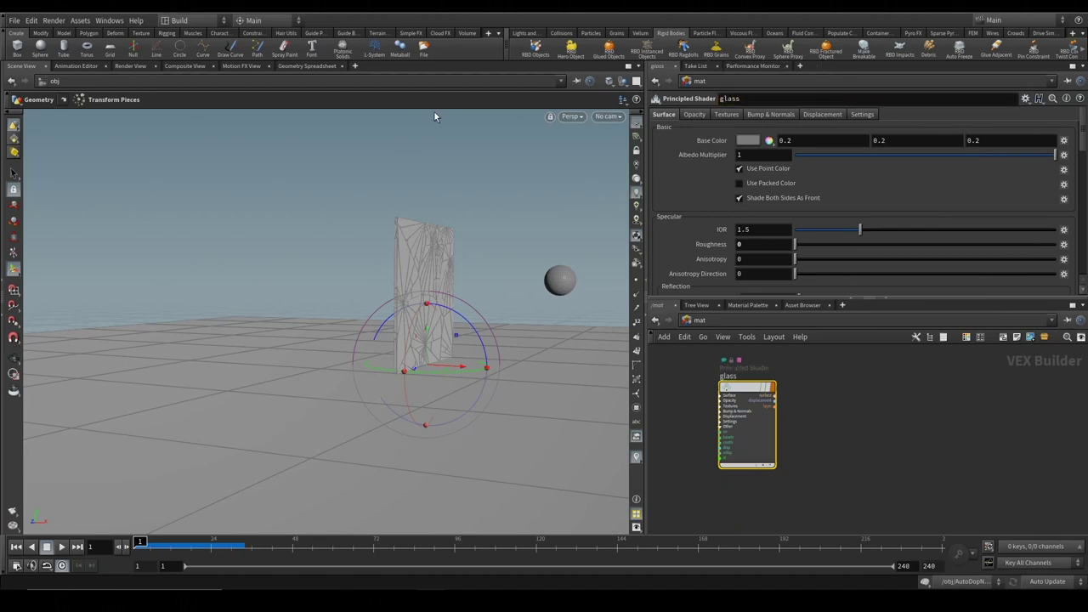
Add a second Principled Shader to the mat network
{"action": "key", "text": "Tab"}
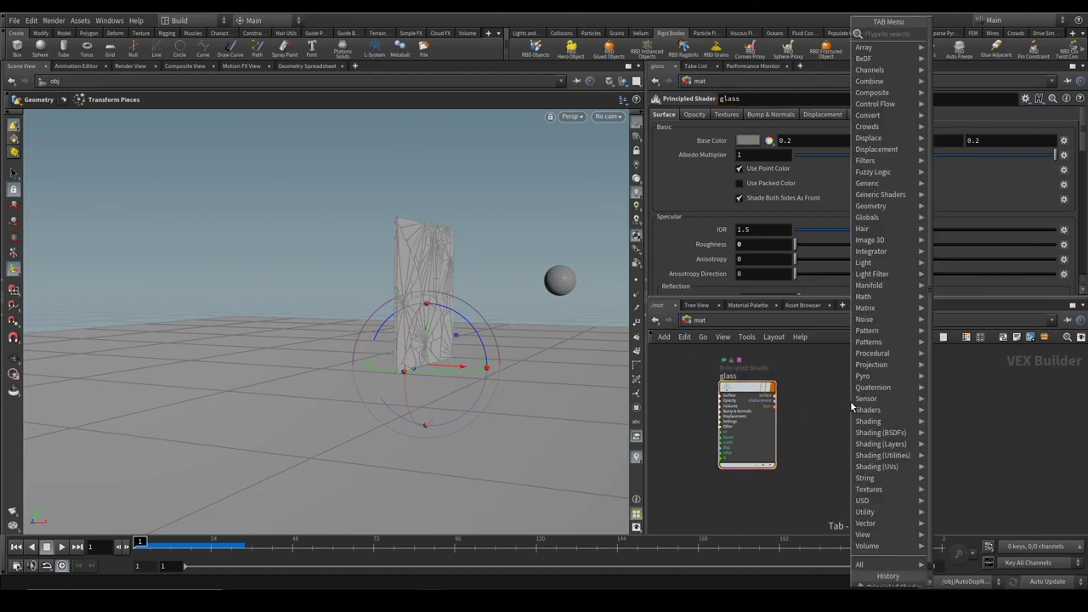
{"action": "type", "text": "prin"}
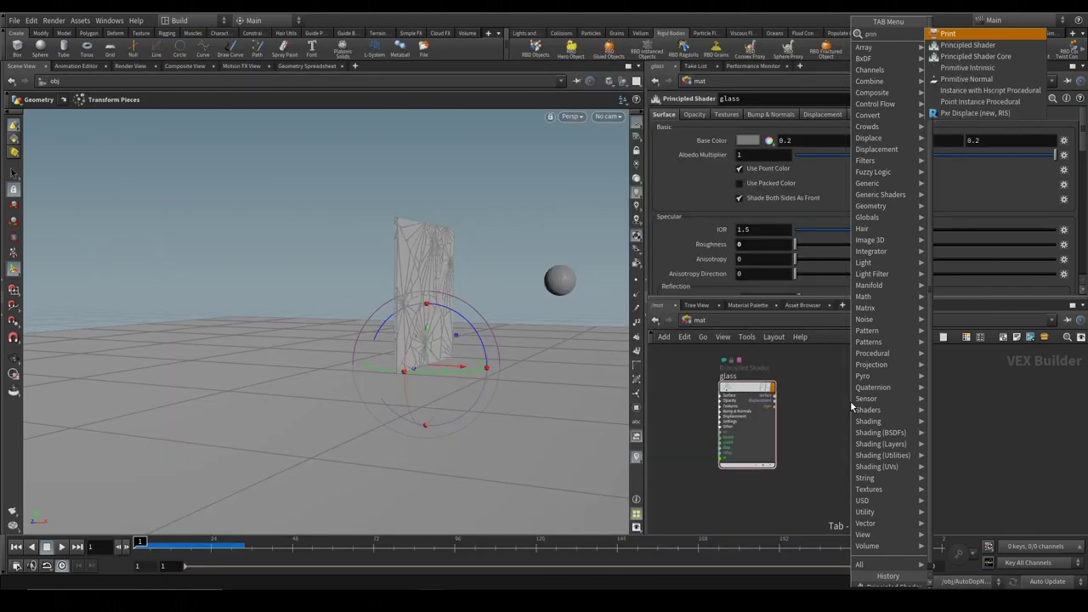
{"action": "left_click", "coordinate": [969, 45]}
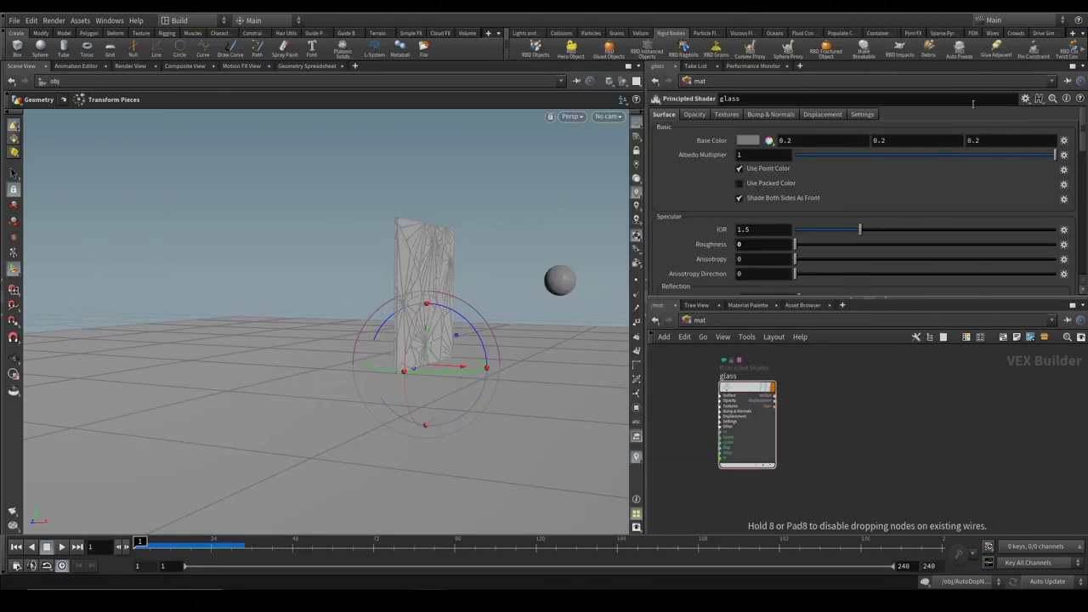
Place the second Principled Shader and apply the Gold preset to it
{"action": "left_click", "coordinate": [851, 388]}
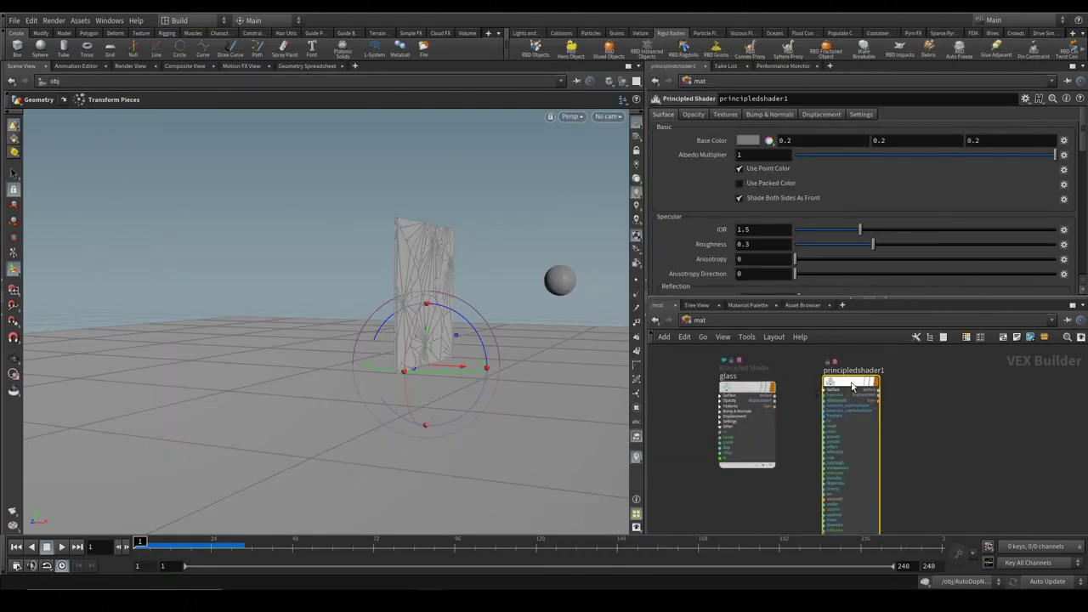
{"action": "left_click", "coordinate": [1025, 98]}
{"action": "scroll", "coordinate": [972, 343], "scroll_direction": "down", "scroll_amount": 1}
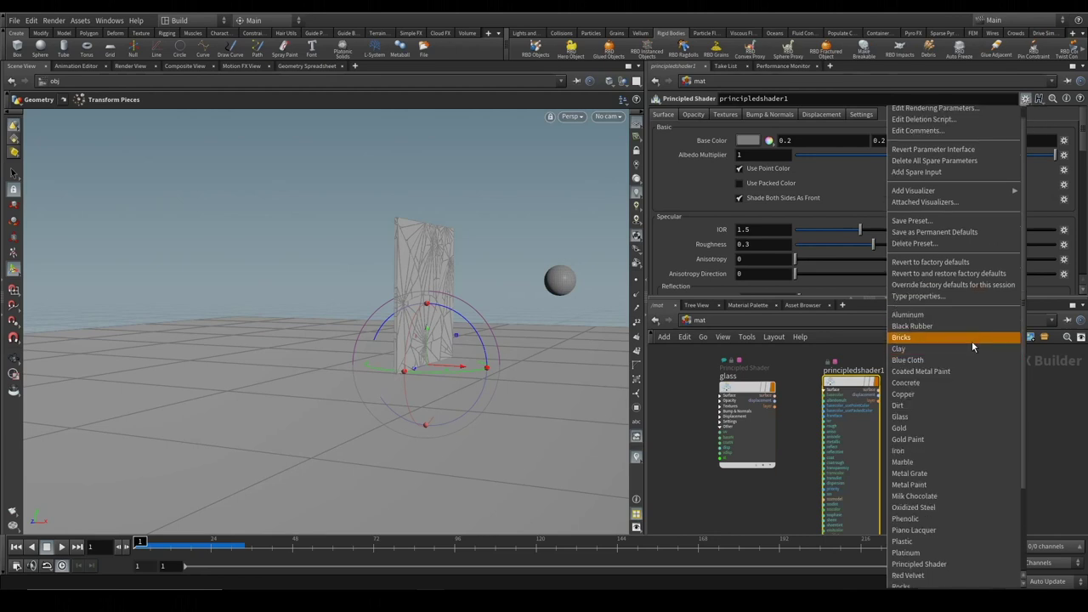
{"action": "left_click", "coordinate": [971, 427]}
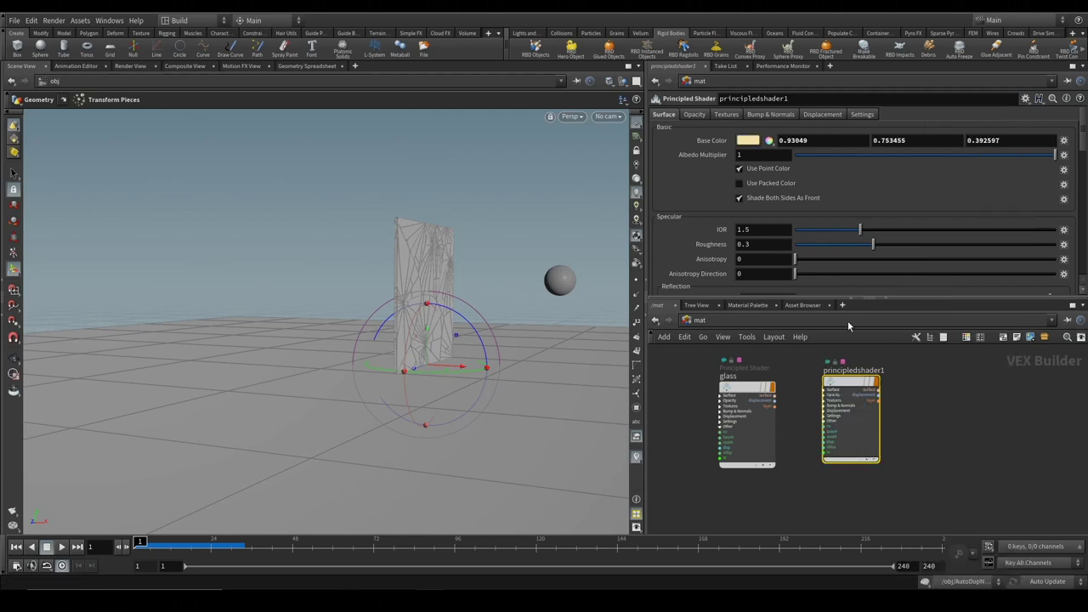
Set its Base Color to bright yellow (0.98, 1.045, 0.25)
{"action": "left_click", "coordinate": [752, 143]}
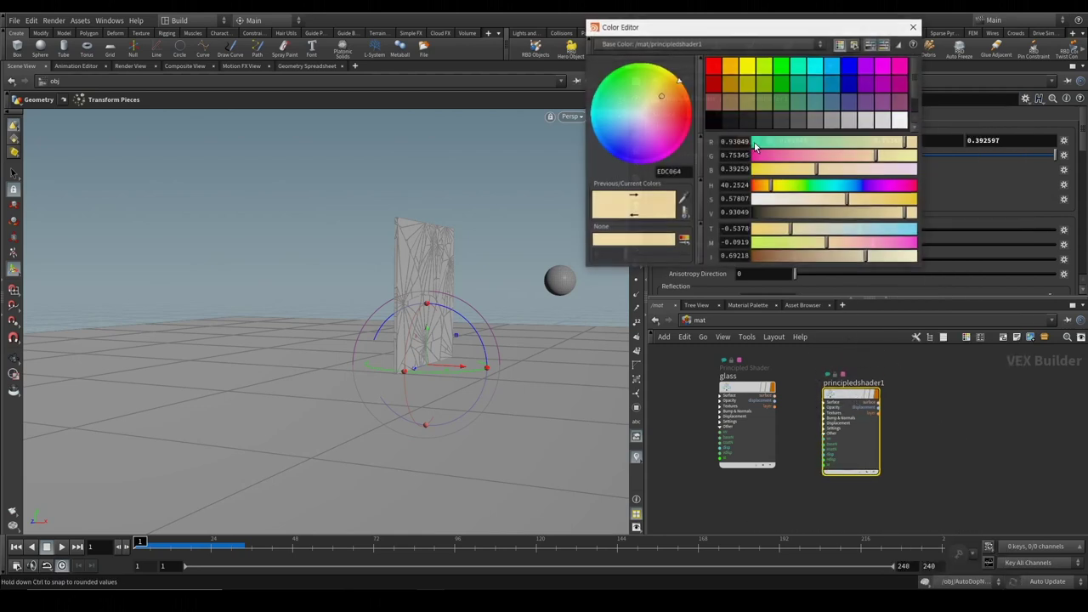
{"action": "left_click_drag", "start_coordinate": [818, 170], "coordinate": [787, 170]}
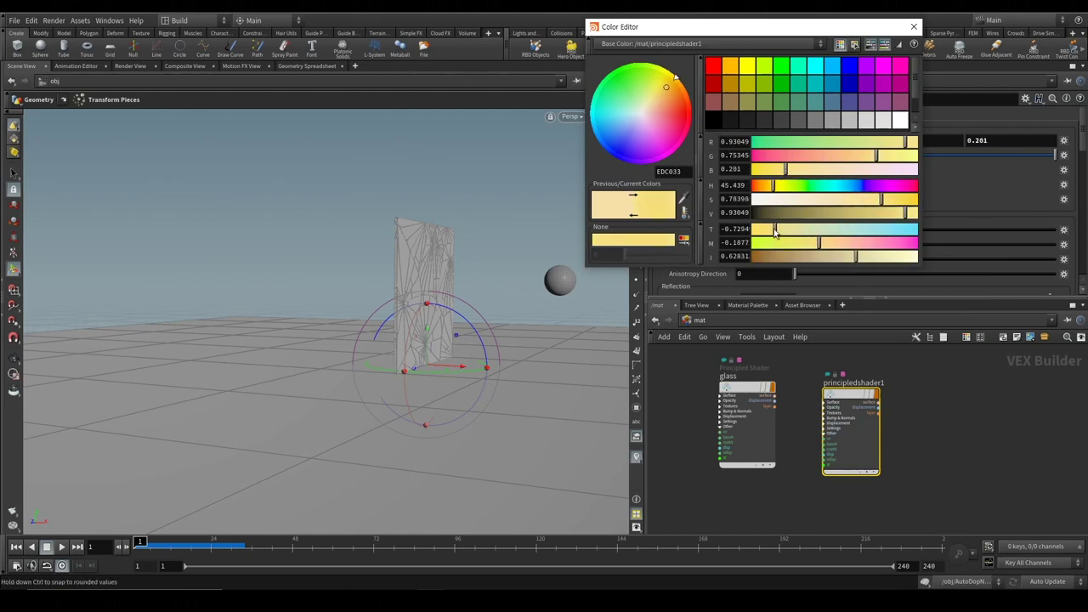
{"action": "left_click_drag", "start_coordinate": [848, 262], "coordinate": [878, 258]}
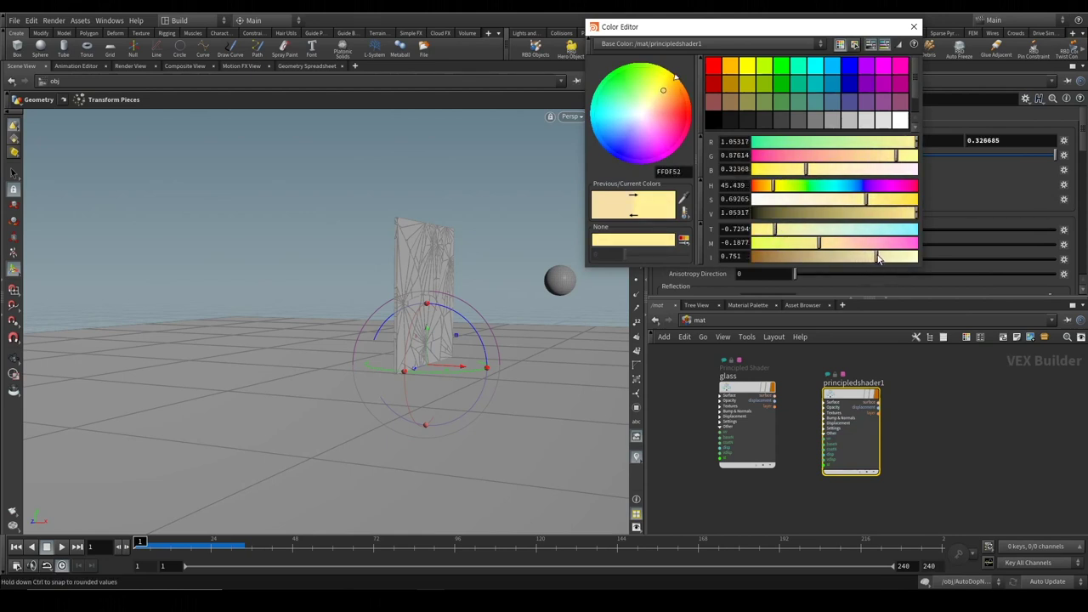
{"action": "left_click_drag", "start_coordinate": [818, 245], "coordinate": [800, 244]}
{"action": "left_click", "coordinate": [914, 25]}
Rename the shader to ball and shift its node left
{"action": "double_click", "coordinate": [778, 99]}
{"action": "type", "text": "ball"}
{"action": "key", "text": "Return"}
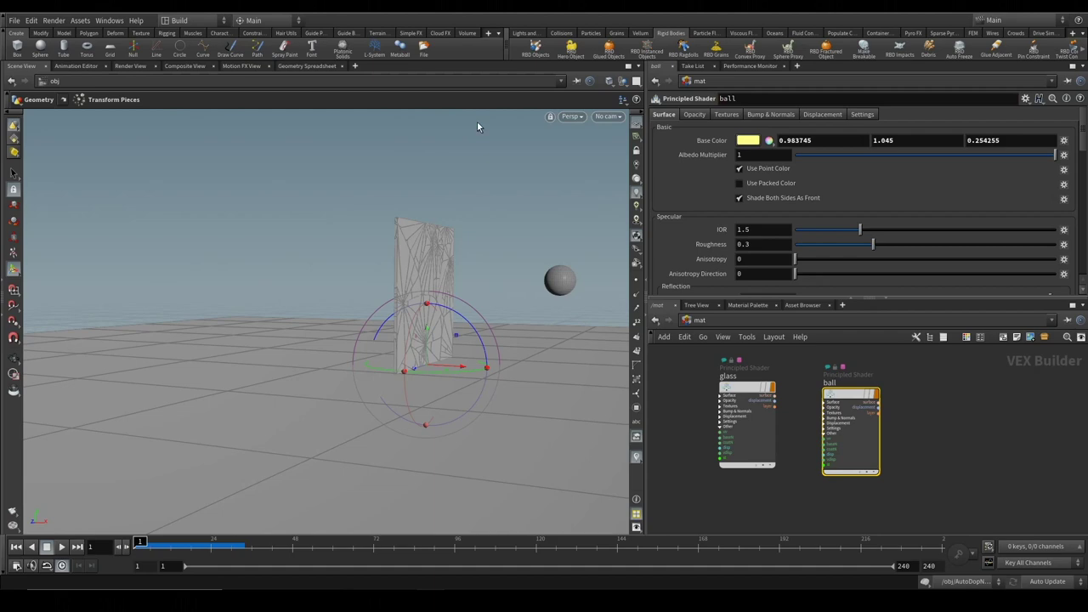
{"action": "left_click_drag", "start_coordinate": [825, 385], "coordinate": [803, 379]}
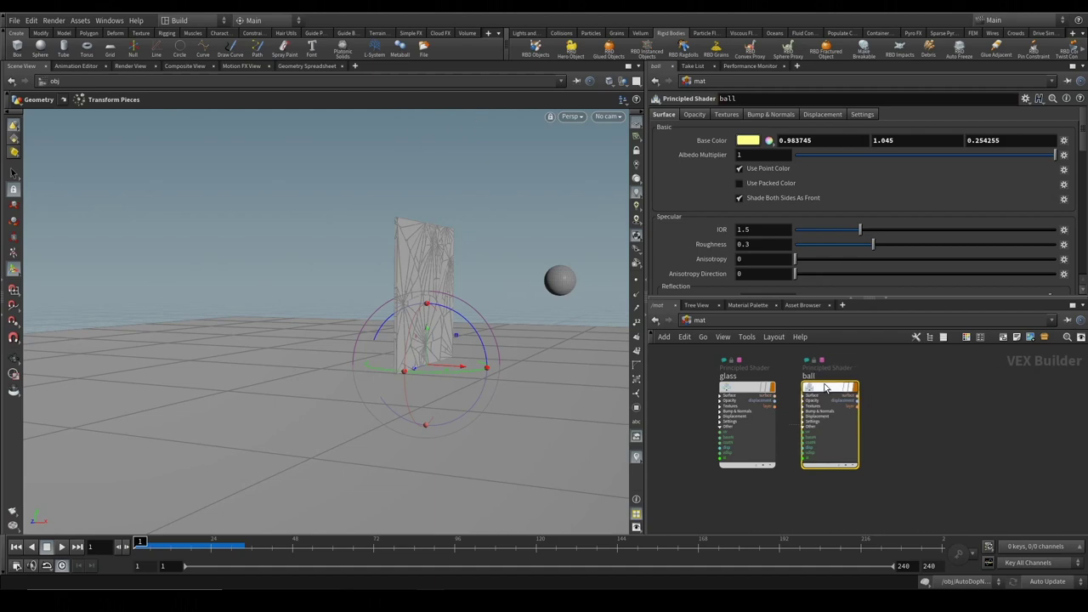
{"action": "key", "text": "Tab"}
Add a third Principled Shader beside the ball shader
{"action": "type", "text": "p"}
{"action": "left_click", "coordinate": [261, 33]}
{"action": "left_click", "coordinate": [866, 399]}
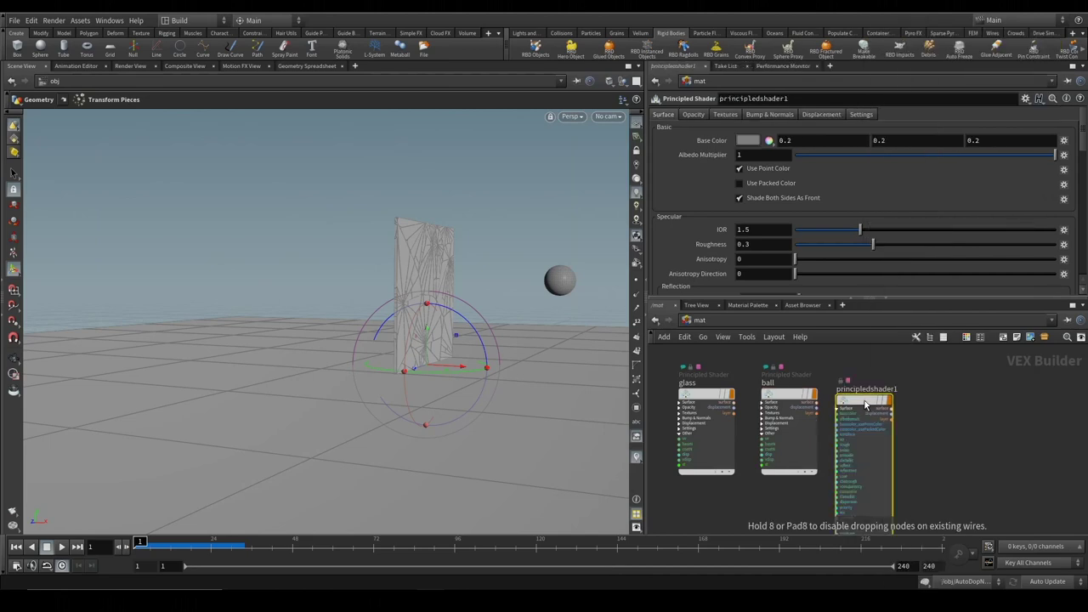
{"action": "left_click", "coordinate": [878, 399]}
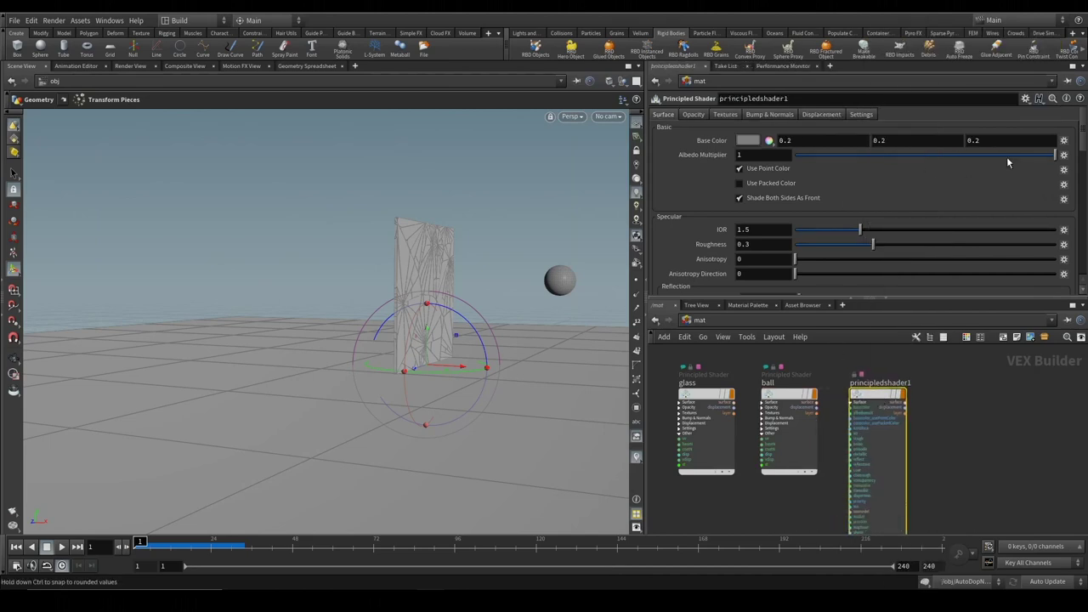
Apply the Iron preset and rename the shader to grid
{"action": "left_click", "coordinate": [1026, 98]}
{"action": "scroll", "coordinate": [935, 358], "scroll_direction": "down", "scroll_amount": 1}
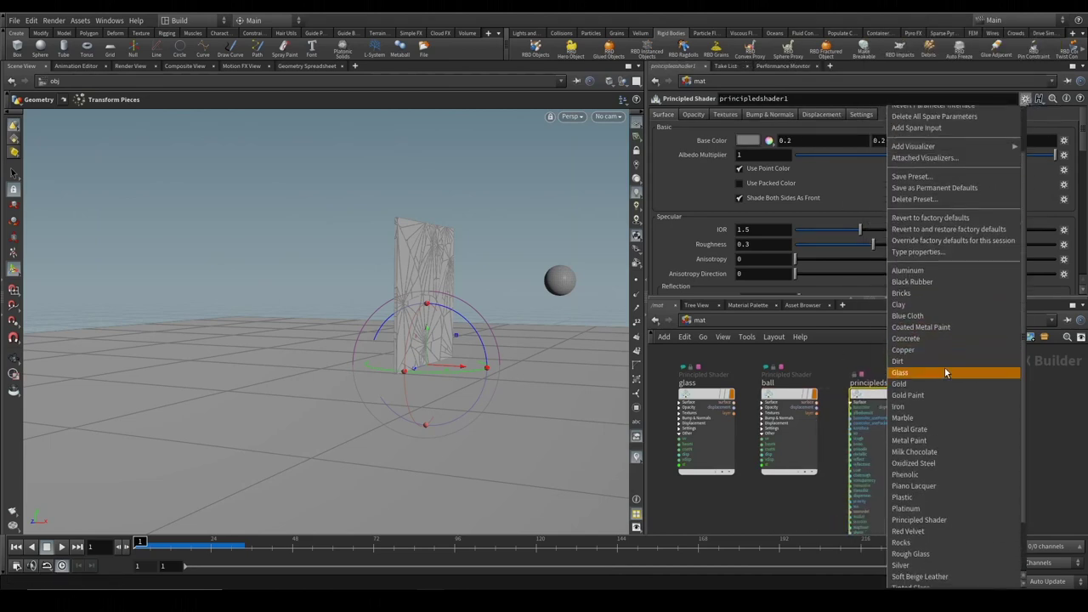
{"action": "scroll", "coordinate": [943, 369], "scroll_direction": "down", "scroll_amount": 1}
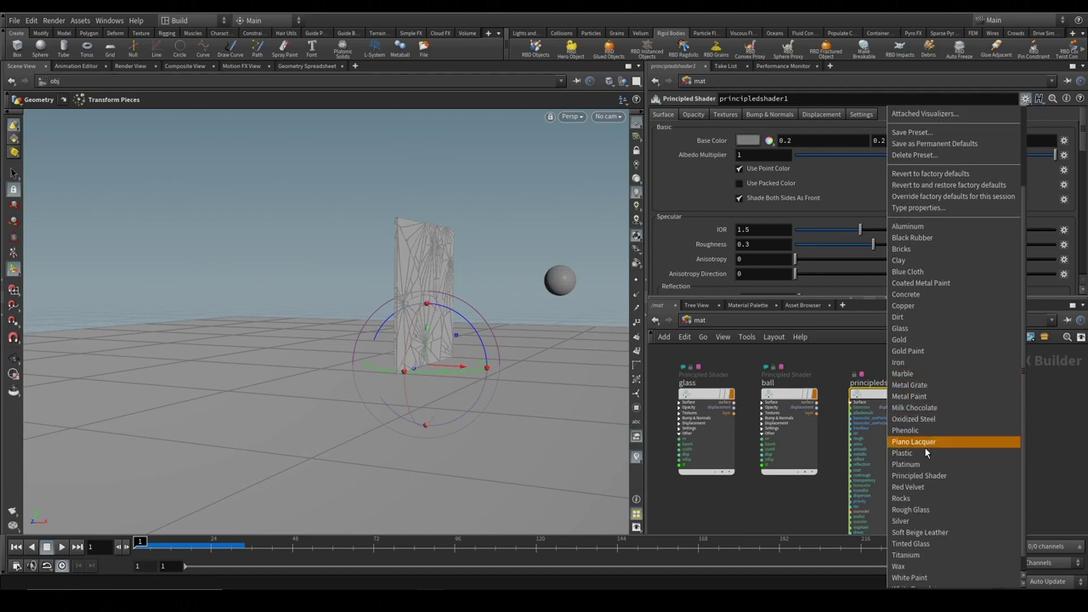
{"action": "left_click", "coordinate": [912, 366]}
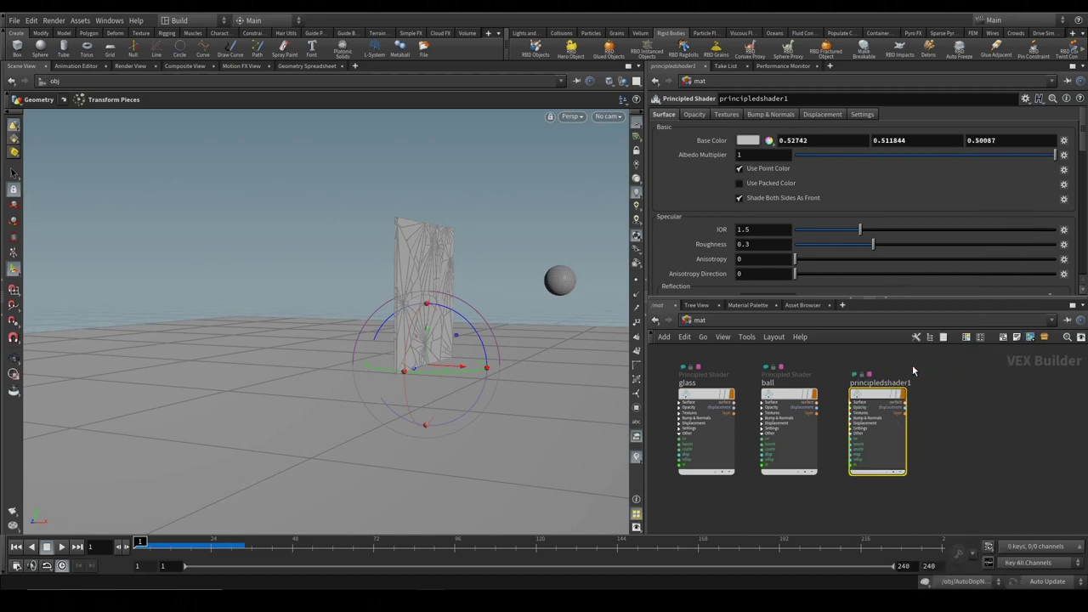
{"action": "type", "text": "c"}
{"action": "type", "text": "grid"}
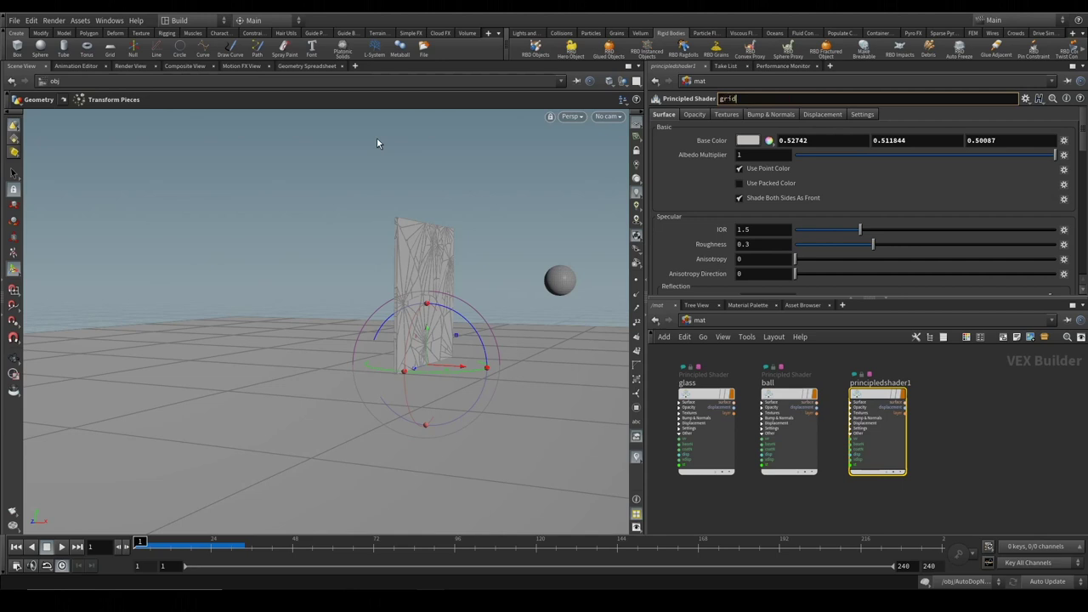
{"action": "key", "text": "Return"}
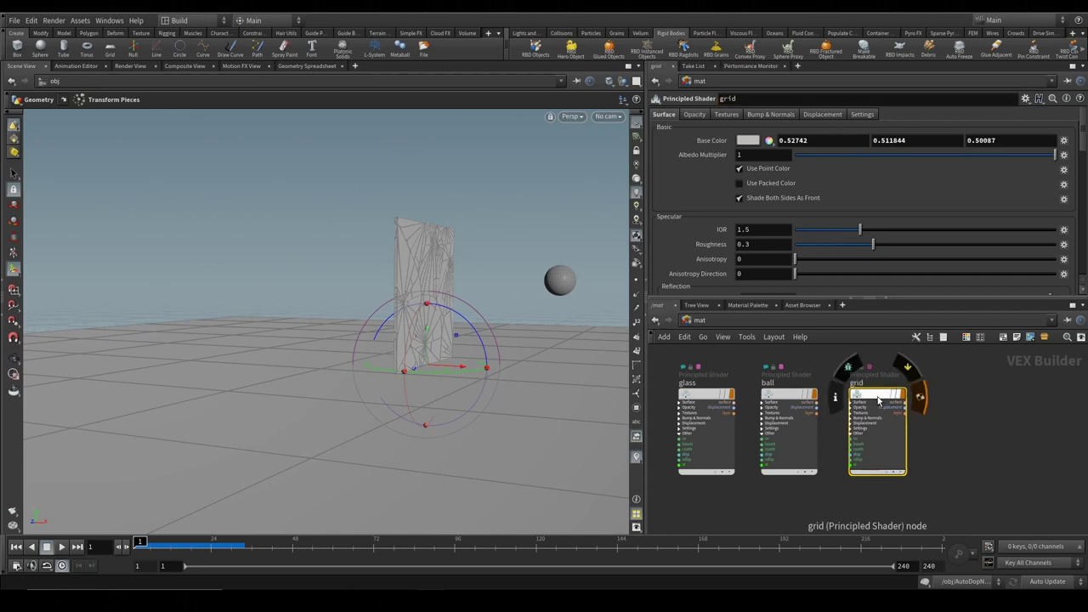
{"action": "left_click_drag", "start_coordinate": [878, 400], "coordinate": [873, 399]}
Give grid a light green Base Color (0.255, 1.179, 0.435) and return to /obj
{"action": "left_click", "coordinate": [753, 141]}
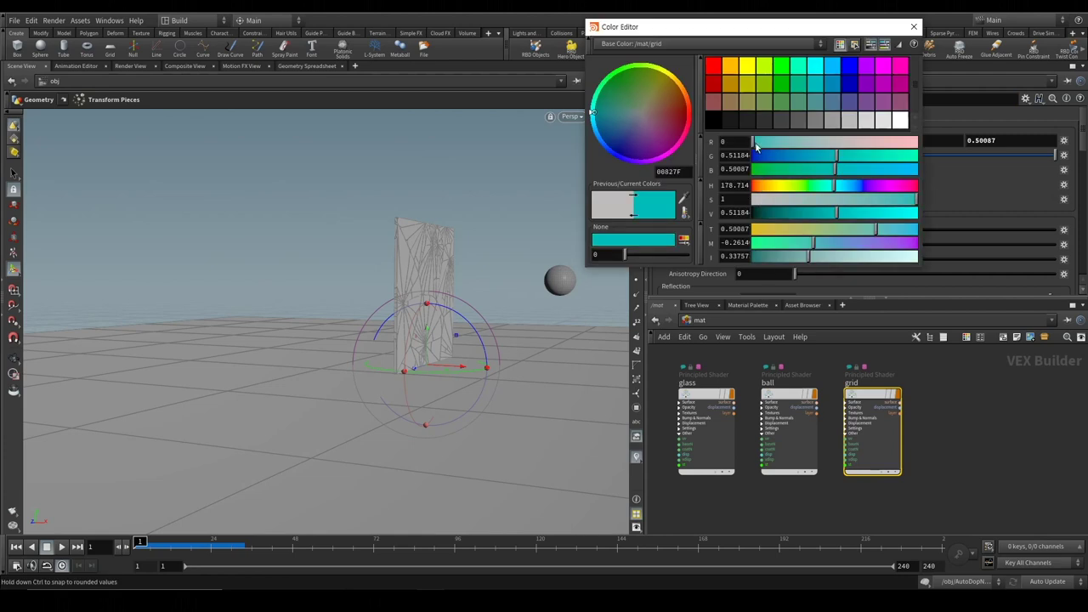
{"action": "left_click_drag", "start_coordinate": [836, 182], "coordinate": [816, 187]}
{"action": "left_click_drag", "start_coordinate": [797, 249], "coordinate": [768, 245]}
{"action": "left_click_drag", "start_coordinate": [842, 260], "coordinate": [854, 260]}
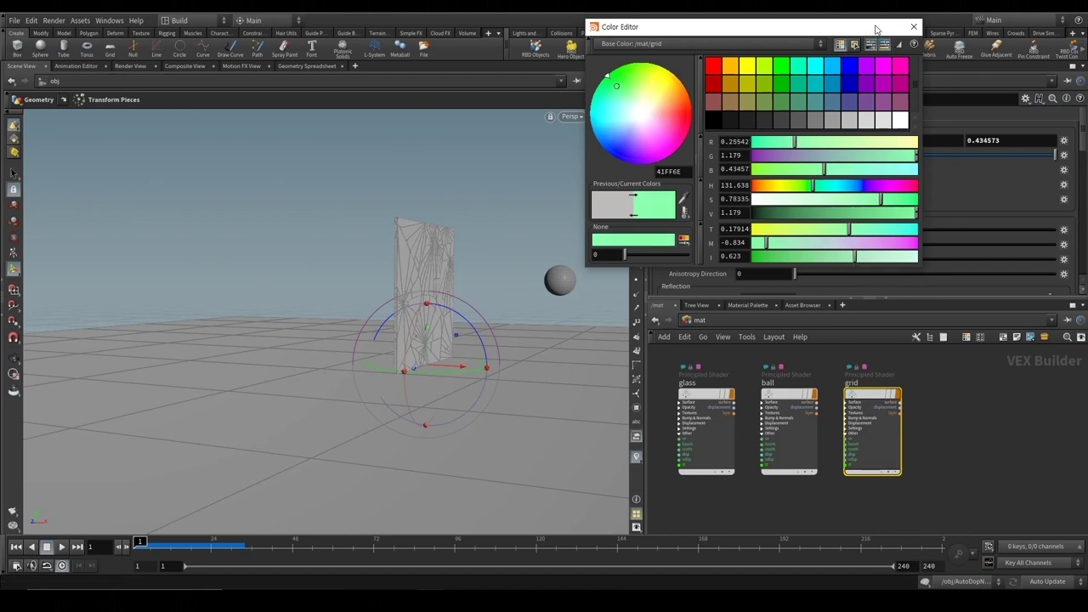
{"action": "left_click", "coordinate": [912, 28]}
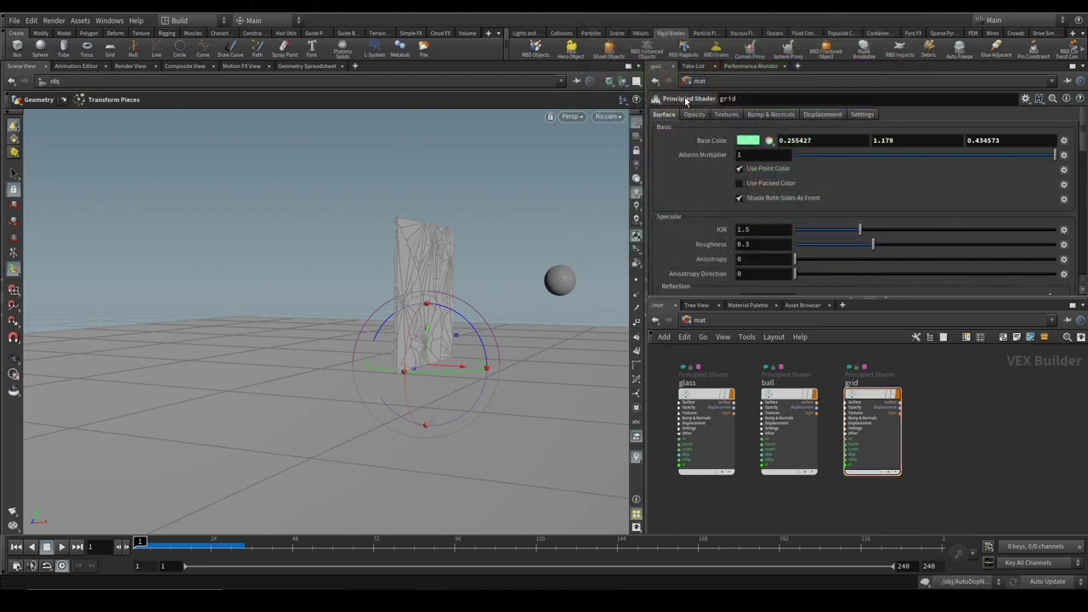
{"action": "right_click", "coordinate": [734, 355]}
{"action": "left_click", "coordinate": [744, 378]}
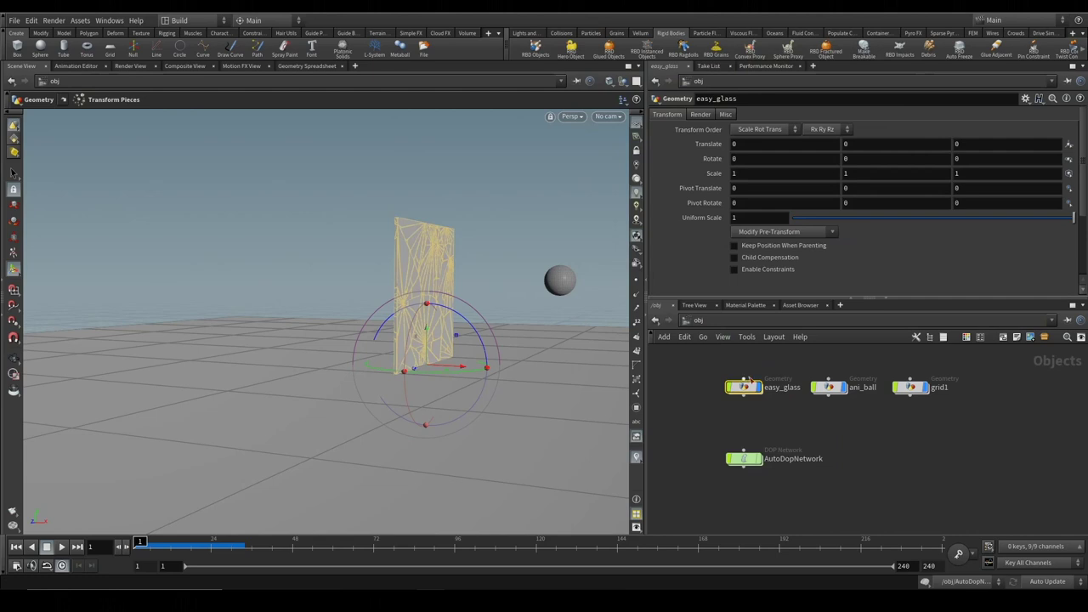
Assign /mat/glass to easy_glass, /mat/ball to ani_ball, and /mat/grid to grid1
{"action": "left_click", "coordinate": [700, 116]}
{"action": "left_click", "coordinate": [1069, 133]}
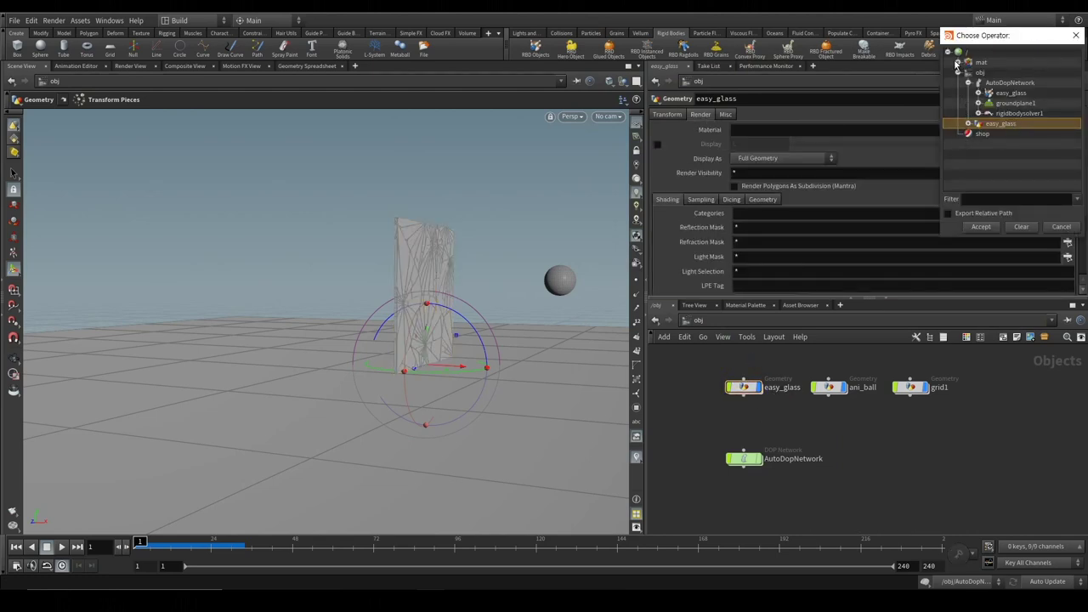
{"action": "left_click", "coordinate": [958, 63]}
{"action": "double_click", "coordinate": [994, 86]}
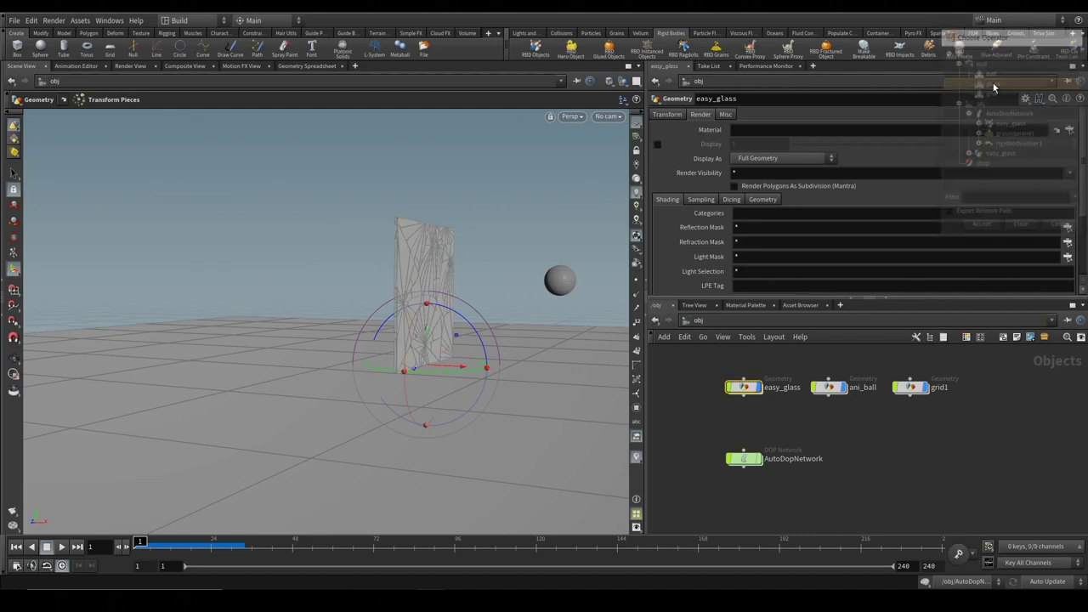
{"action": "left_click", "coordinate": [829, 387]}
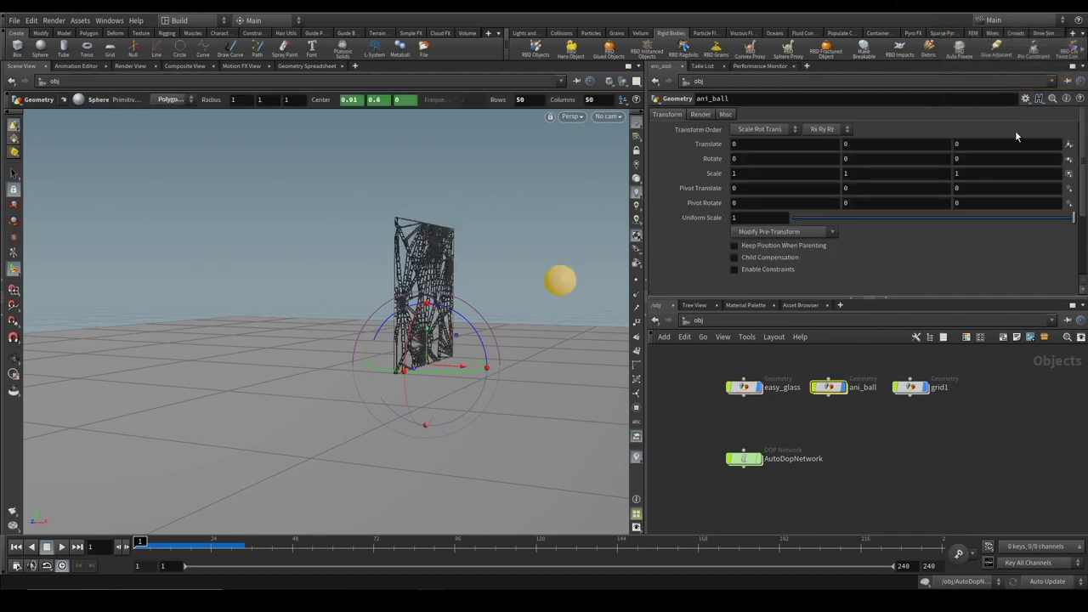
{"action": "left_click", "coordinate": [698, 115]}
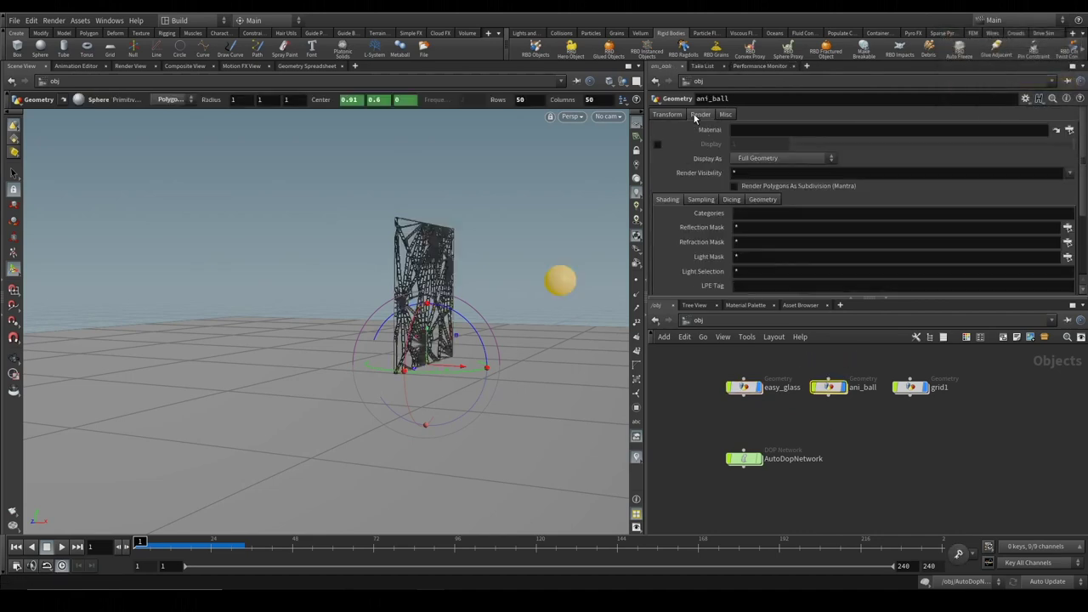
{"action": "left_click", "coordinate": [1070, 129]}
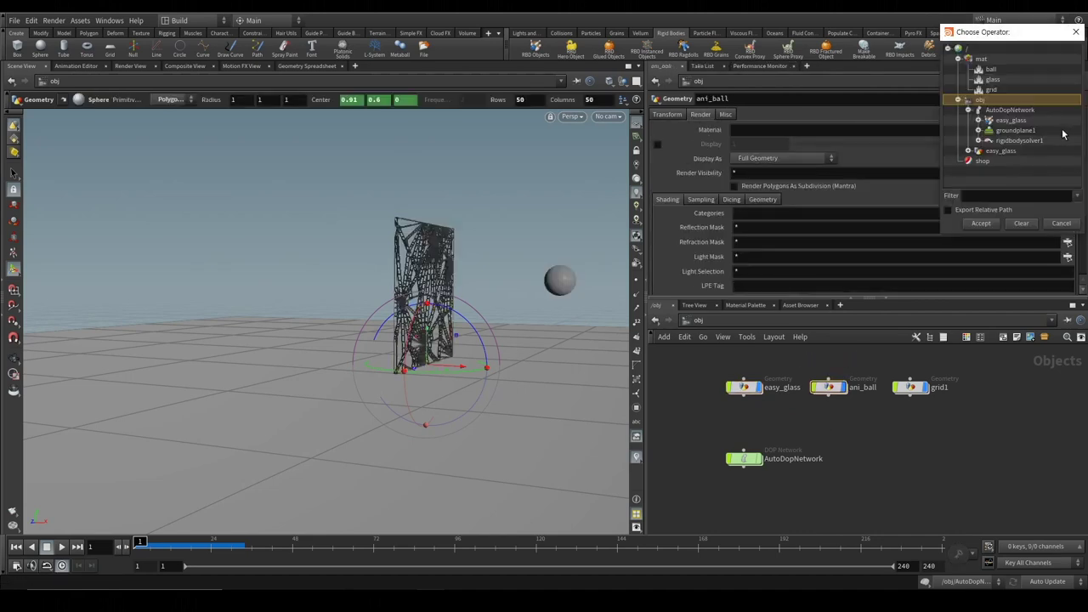
{"action": "double_click", "coordinate": [991, 70]}
{"action": "left_click", "coordinate": [911, 387]}
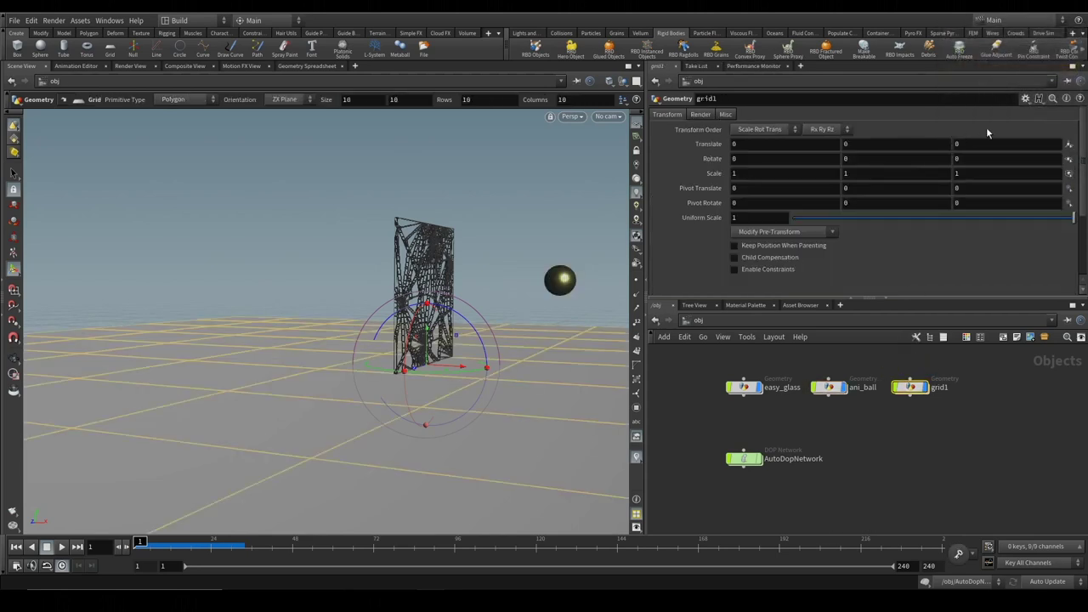
{"action": "left_click", "coordinate": [703, 115]}
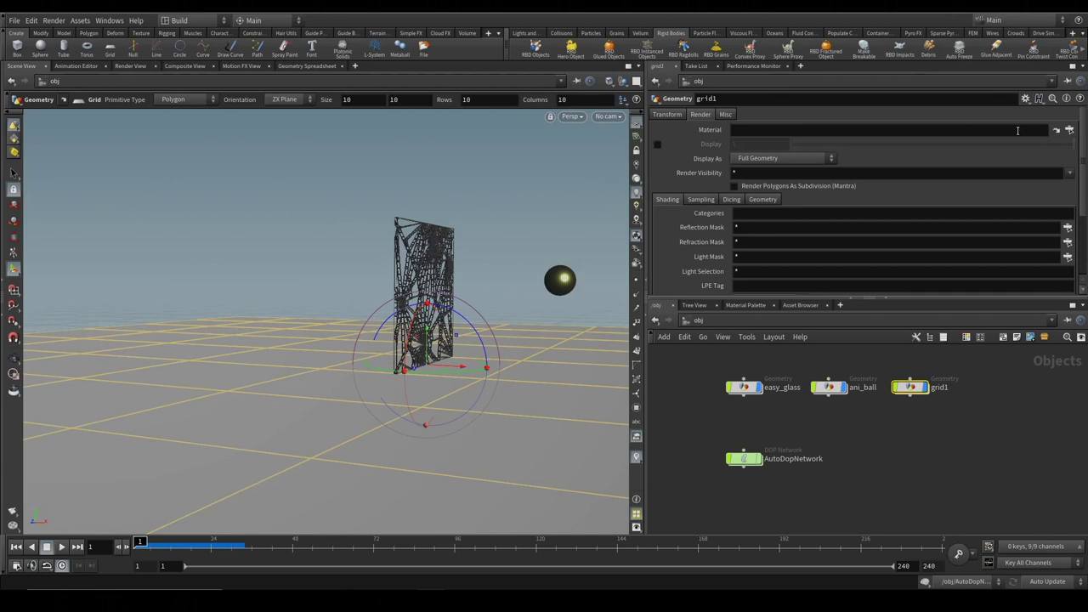
{"action": "left_click", "coordinate": [1069, 131]}
{"action": "double_click", "coordinate": [990, 91]}
Orbit the viewport around the glass pane and begin creating a camera
{"action": "key", "text": "Escape"}
{"action": "left_click_drag", "start_coordinate": [545, 367], "coordinate": [461, 338]}
{"action": "key", "text": "Return"}
{"action": "left_click", "coordinate": [530, 32]}
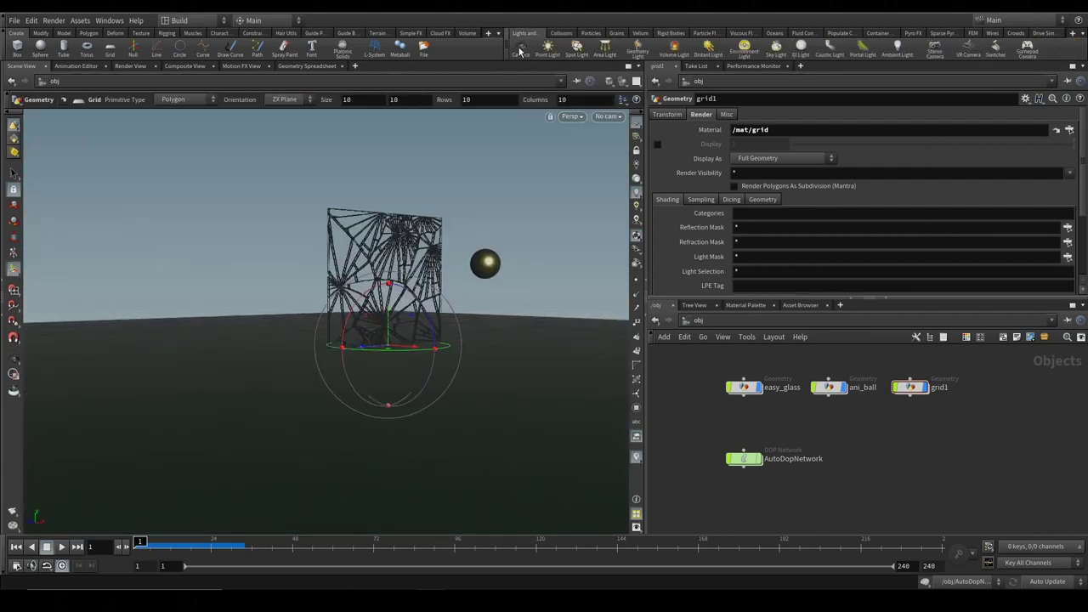
{"action": "left_click", "coordinate": [519, 51]}
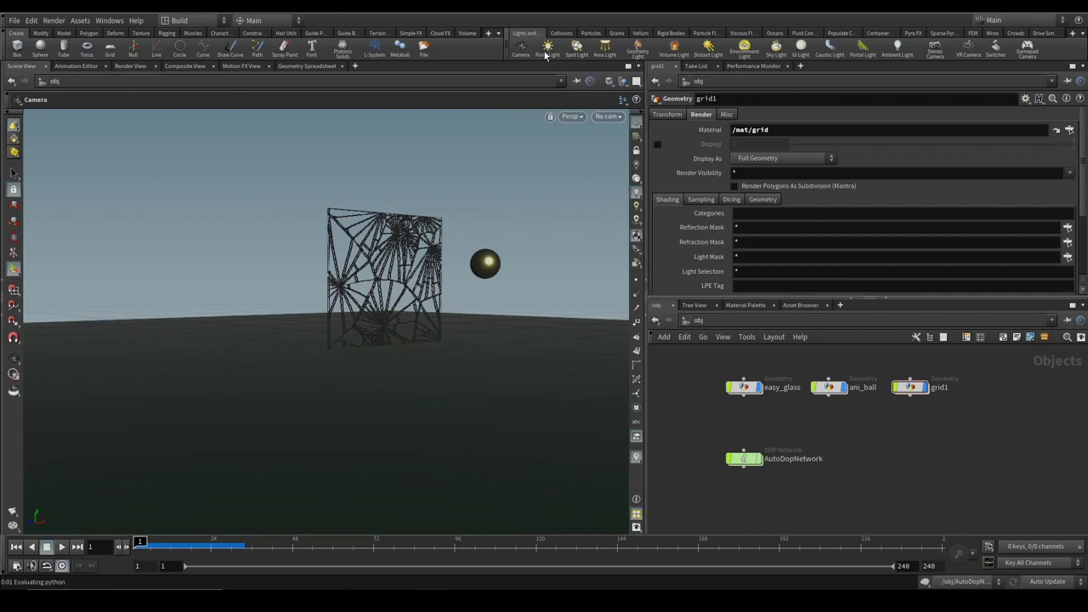
Place camera cam1, look through it, and frame the glass pane and ball
{"action": "left_click", "coordinate": [448, 277]}
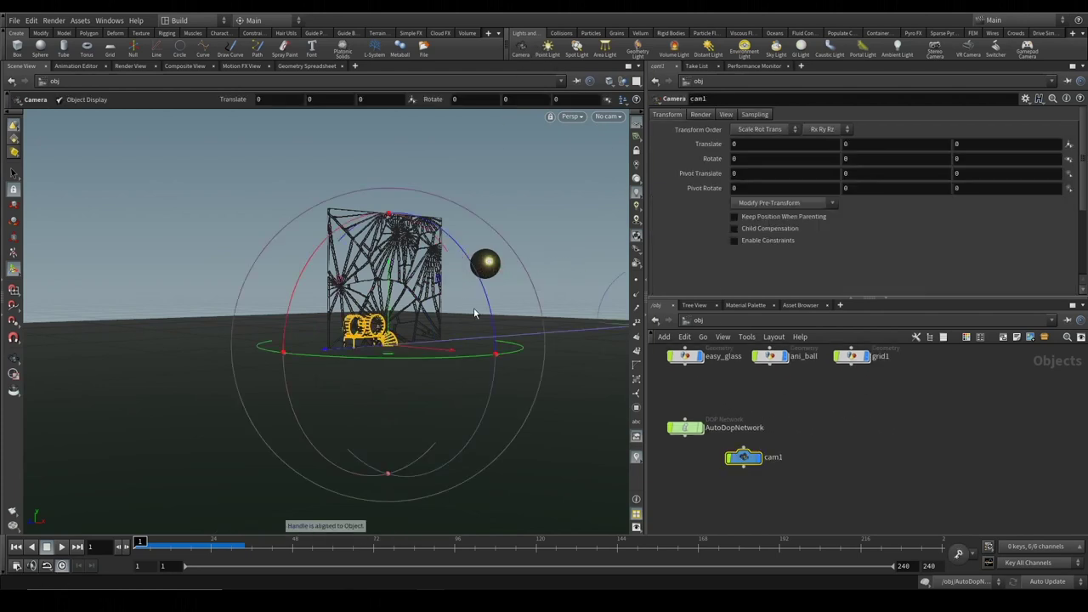
{"action": "left_click", "coordinate": [609, 115]}
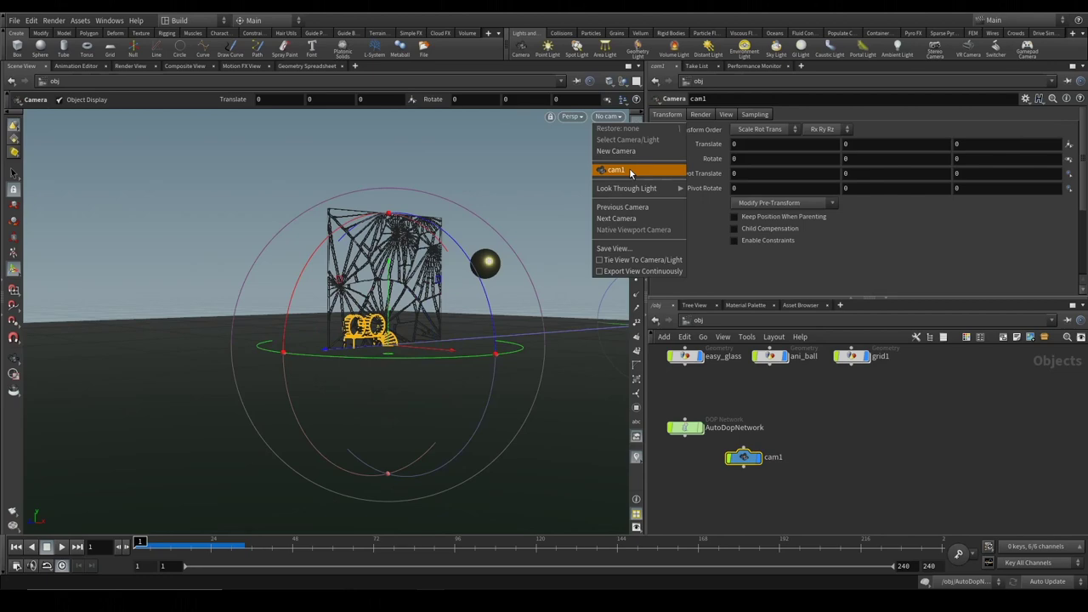
{"action": "left_click", "coordinate": [616, 170]}
{"action": "key", "text": "Escape"}
{"action": "mouse_move", "coordinate": [568, 231]}
{"action": "left_mouse_down"}
{"action": "mouse_move", "coordinate": [267, 287]}
{"action": "mouse_move", "coordinate": [425, 292]}
{"action": "mouse_move", "coordinate": [444, 328]}
{"action": "mouse_move", "coordinate": [514, 284]}
{"action": "mouse_move", "coordinate": [413, 243]}
{"action": "mouse_move", "coordinate": [335, 297]}
{"action": "mouse_move", "coordinate": [413, 267]}
{"action": "mouse_move", "coordinate": [454, 311]}
{"action": "mouse_move", "coordinate": [425, 255]}
{"action": "mouse_move", "coordinate": [445, 323]}
{"action": "mouse_move", "coordinate": [473, 318]}
{"action": "mouse_move", "coordinate": [433, 308]}
{"action": "left_mouse_up"}
{"action": "middle_click_drag", "start_coordinate": [433, 308], "coordinate": [415, 314]}
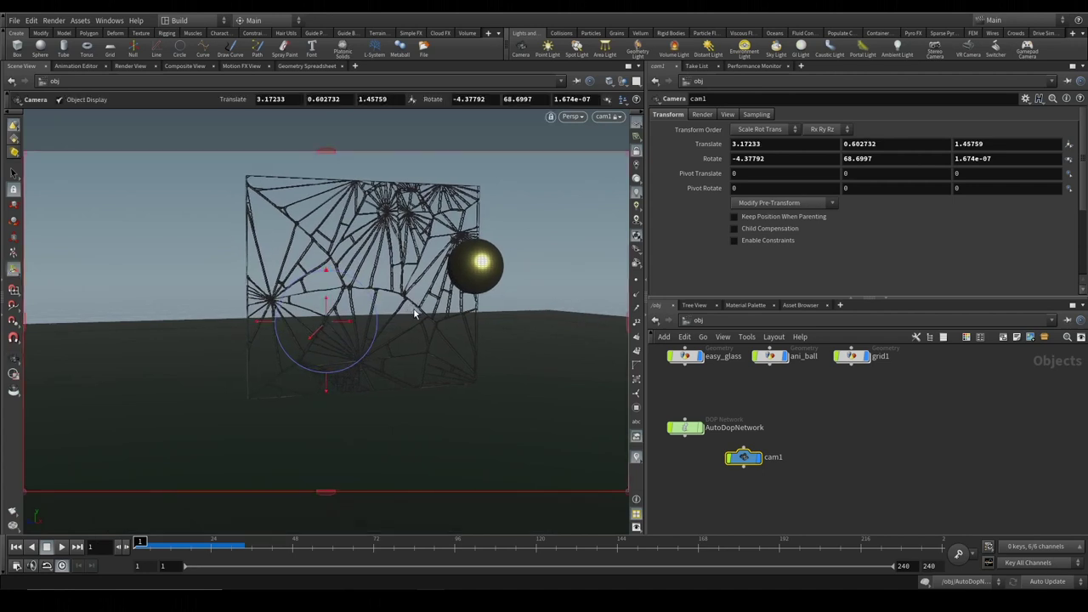
{"action": "key", "text": "Escape"}
{"action": "middle_click_drag", "start_coordinate": [415, 314], "coordinate": [392, 308]}
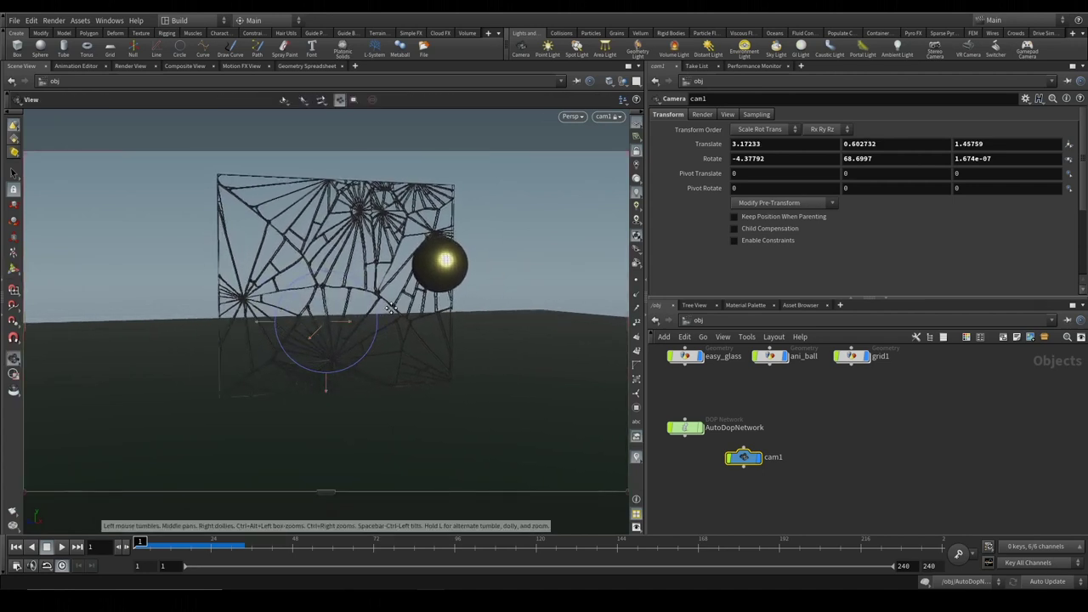
{"action": "key", "text": "Return"}
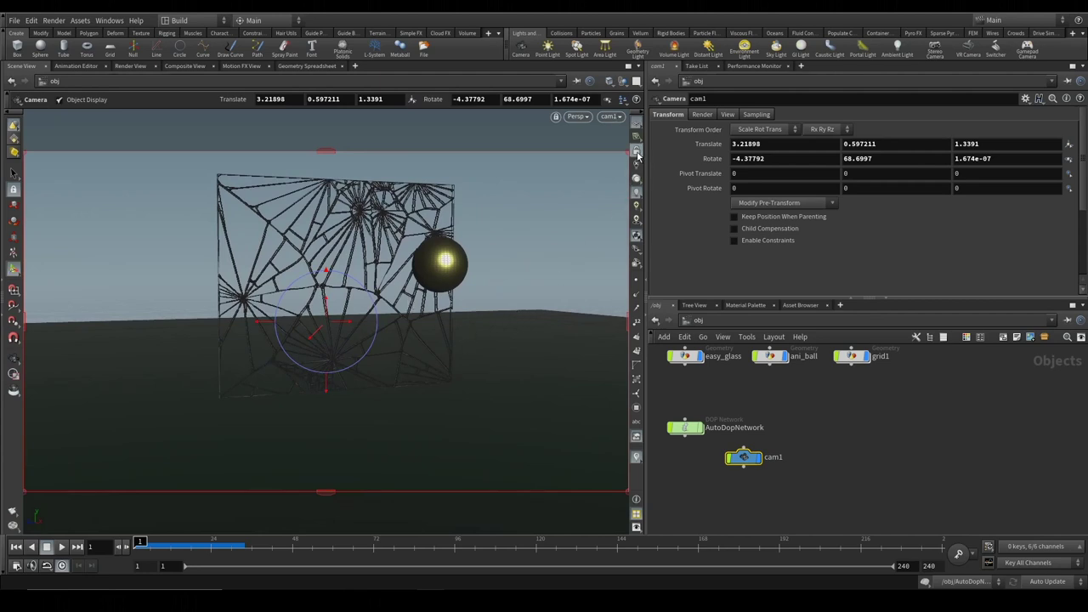
Move the cam1 node beside AutoDopNetwork and select easy_glass, ani_ball and grid1
{"action": "left_click_drag", "start_coordinate": [746, 457], "coordinate": [774, 431]}
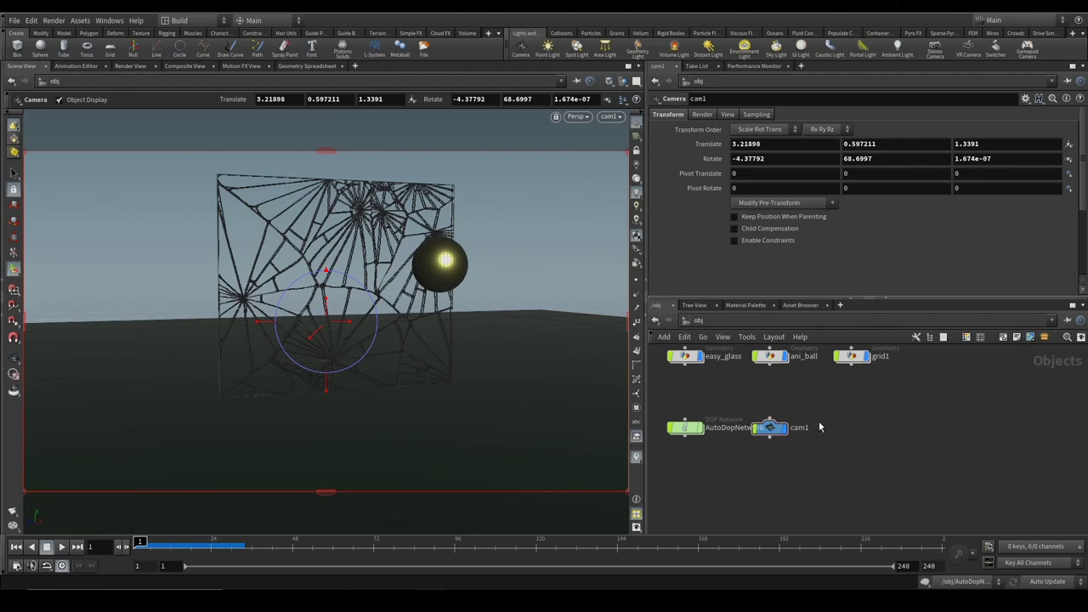
{"action": "key", "text": "h"}
{"action": "left_click_drag", "start_coordinate": [921, 422], "coordinate": [659, 361]}
{"action": "key", "text": "c"}
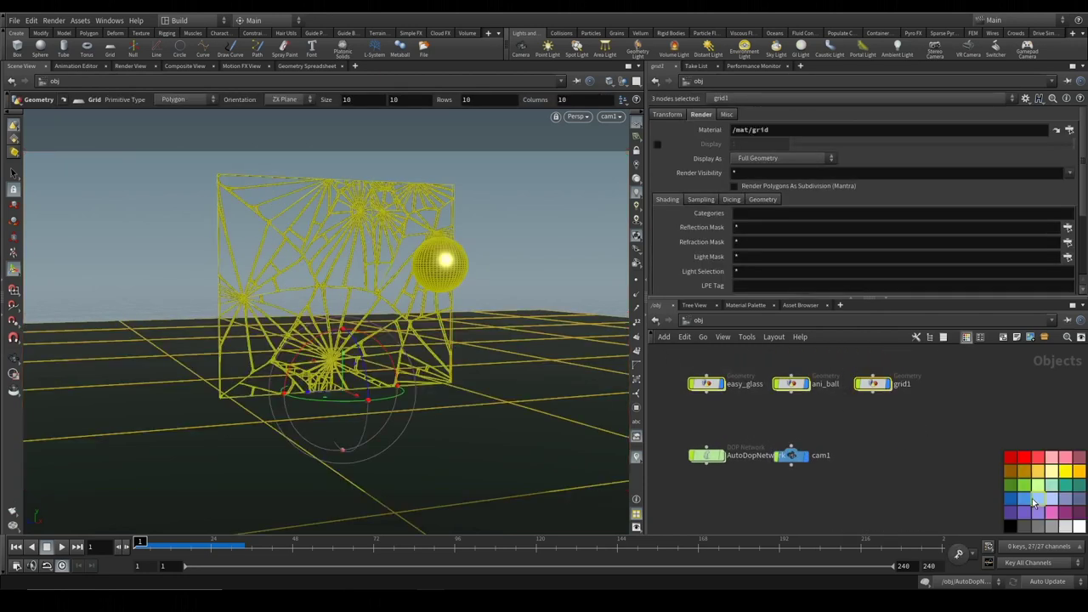
{"action": "left_click", "coordinate": [879, 443]}
{"action": "key", "text": "c"}
{"action": "left_click_drag", "start_coordinate": [847, 483], "coordinate": [736, 431]}
{"action": "key", "text": "c"}
{"action": "left_click", "coordinate": [1011, 534]}
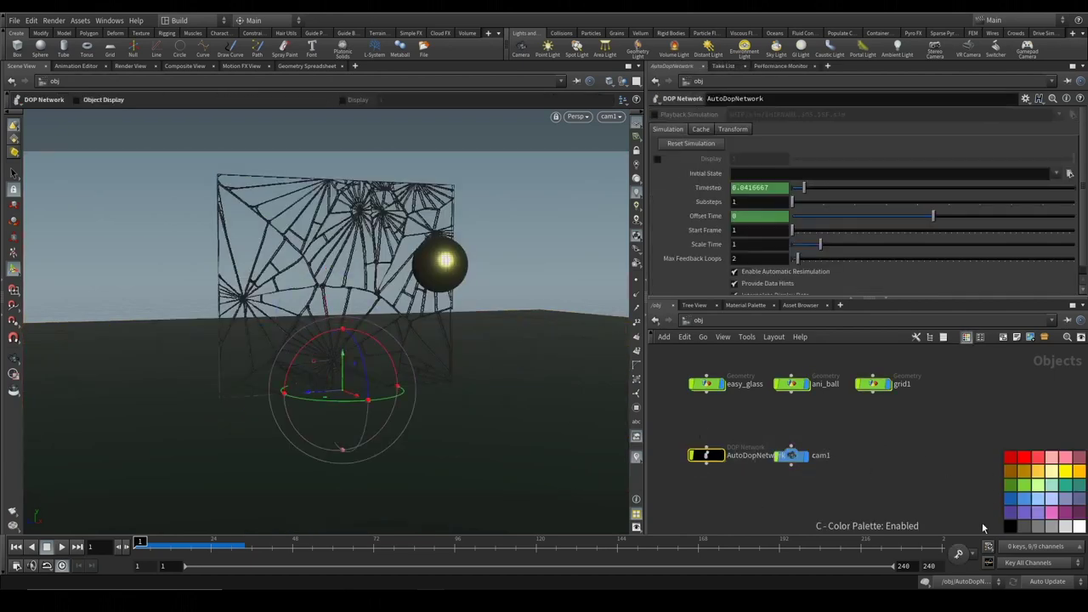
{"action": "key", "text": "c"}
{"action": "left_click_drag", "start_coordinate": [794, 457], "coordinate": [876, 457]}
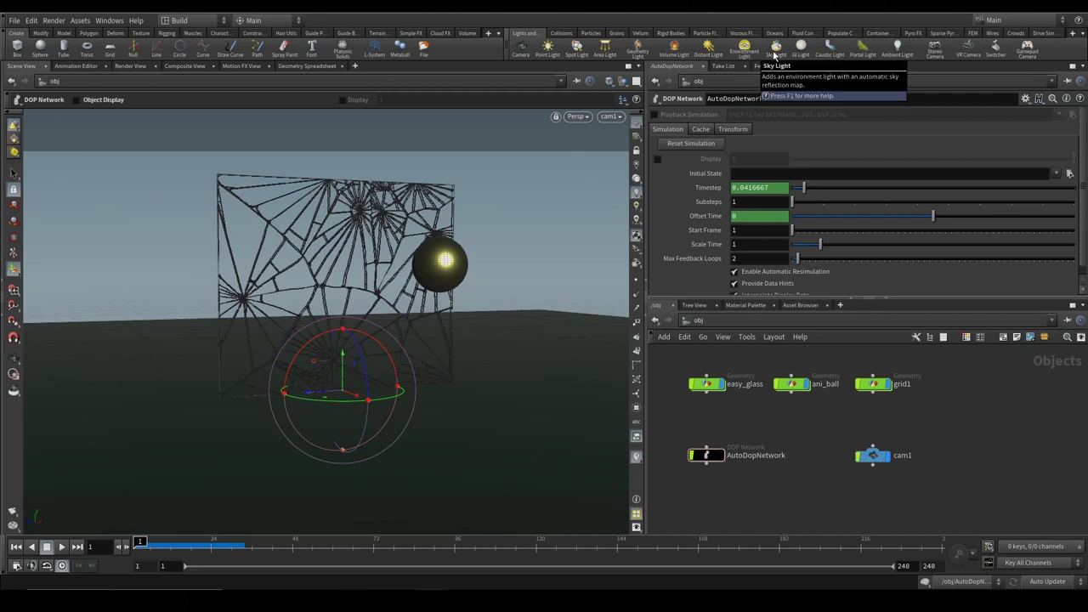
Add a Sky Light envlight1 beside cam1 and colour both nodes blue
{"action": "left_click", "coordinate": [775, 55]}
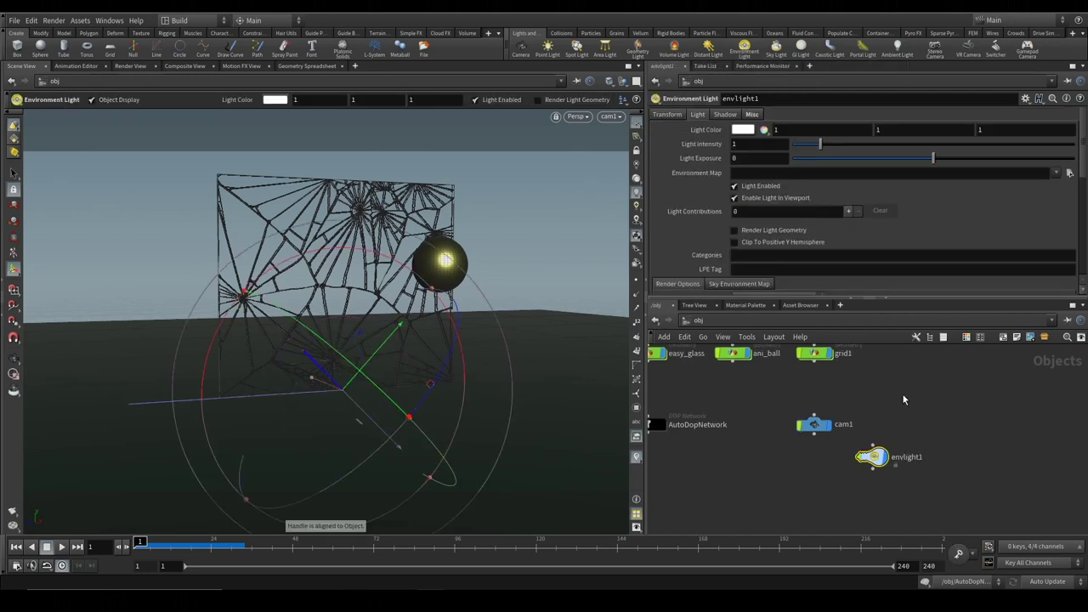
{"action": "mouse_move", "coordinate": [953, 486]}
{"action": "left_mouse_down"}
{"action": "mouse_move", "coordinate": [948, 454]}
{"action": "mouse_move", "coordinate": [894, 493]}
{"action": "left_mouse_up"}
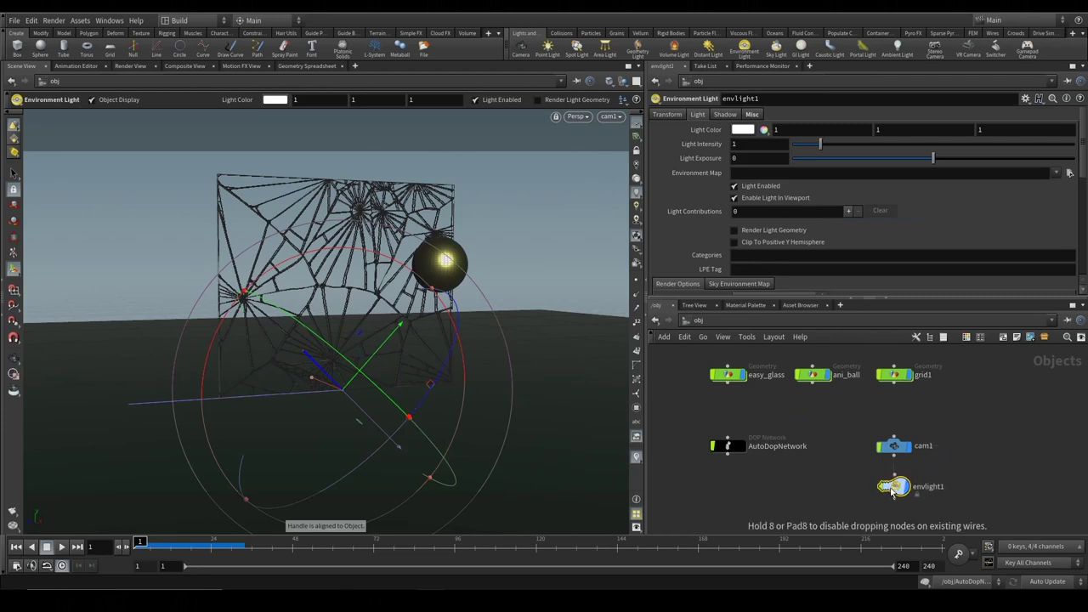
{"action": "left_click", "coordinate": [914, 446], "text": "shift"}
{"action": "key", "text": "c"}
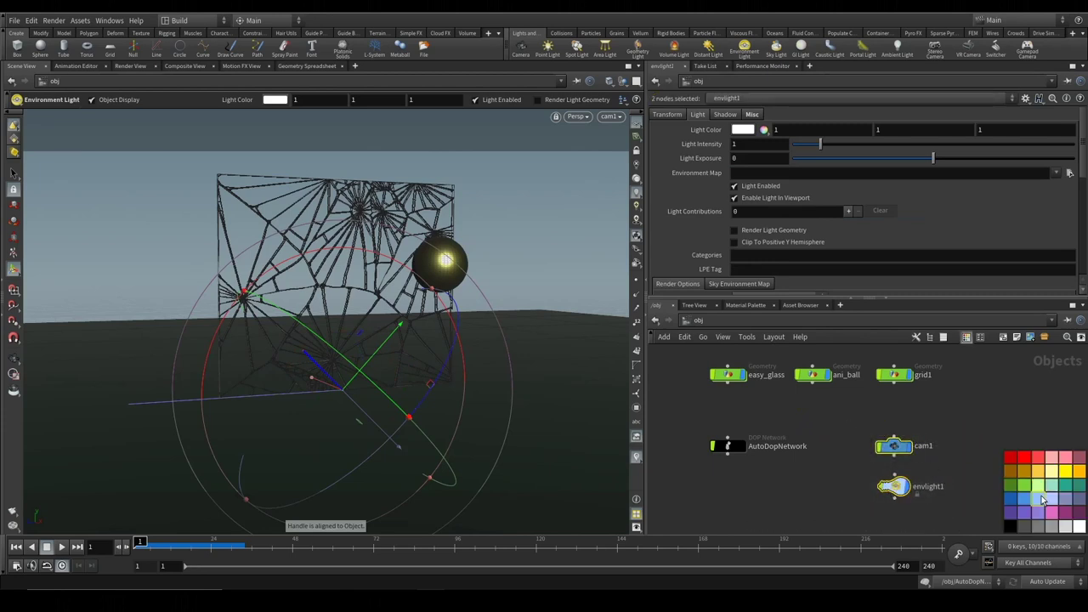
{"action": "left_click", "coordinate": [1011, 499]}
{"action": "key", "text": "c"}
Turn on Clip To Positive Y Hemisphere for envlight1
{"action": "left_click", "coordinate": [895, 487]}
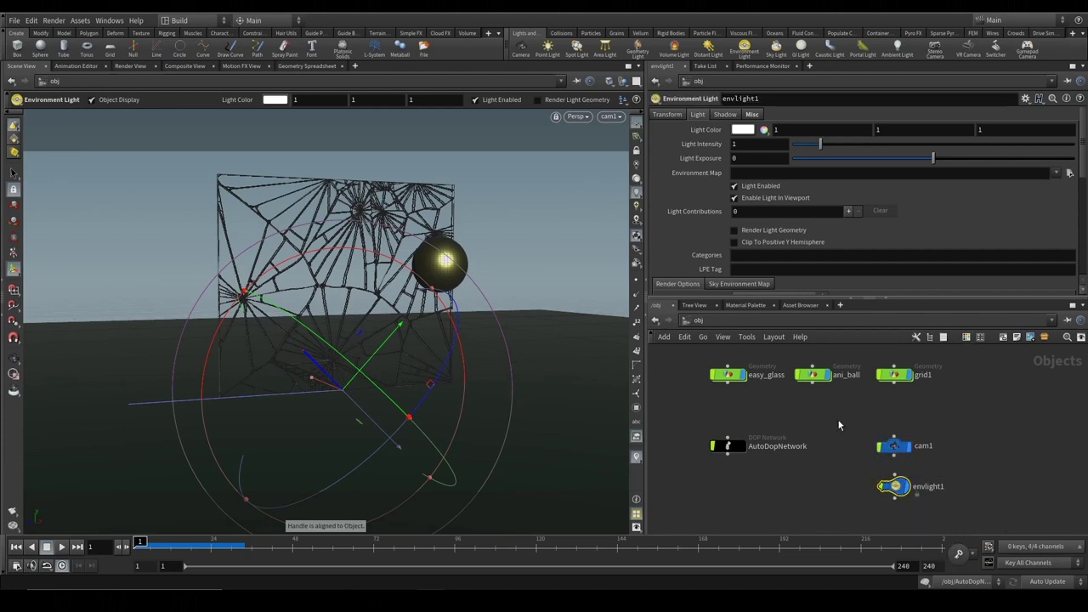
{"action": "scroll", "coordinate": [724, 213], "scroll_direction": "down", "scroll_amount": 1}
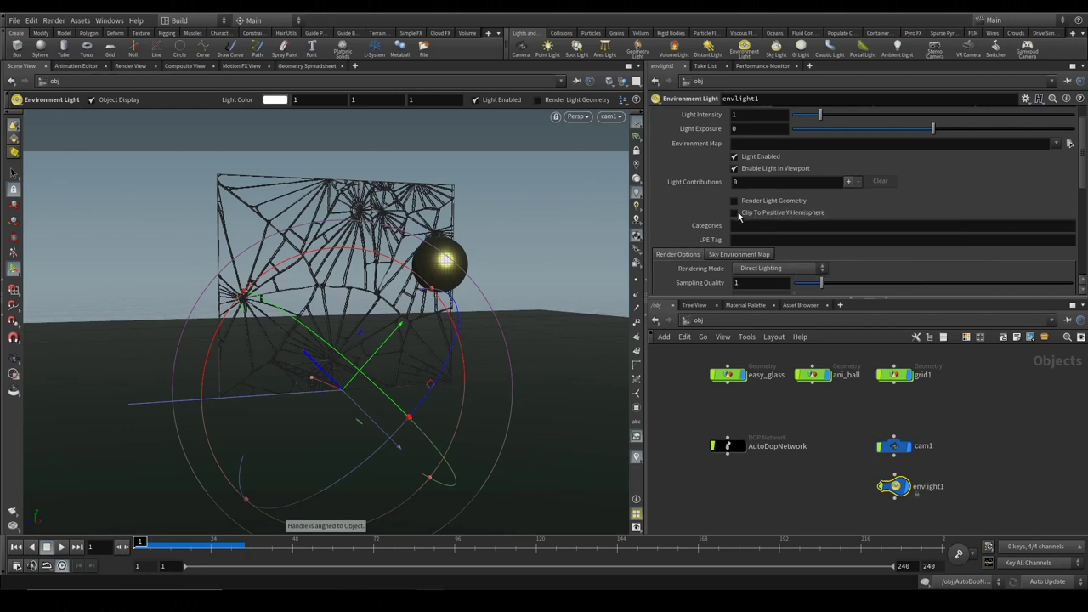
{"action": "left_click", "coordinate": [736, 214]}
{"action": "scroll", "coordinate": [706, 221], "scroll_direction": "up", "scroll_amount": 1}
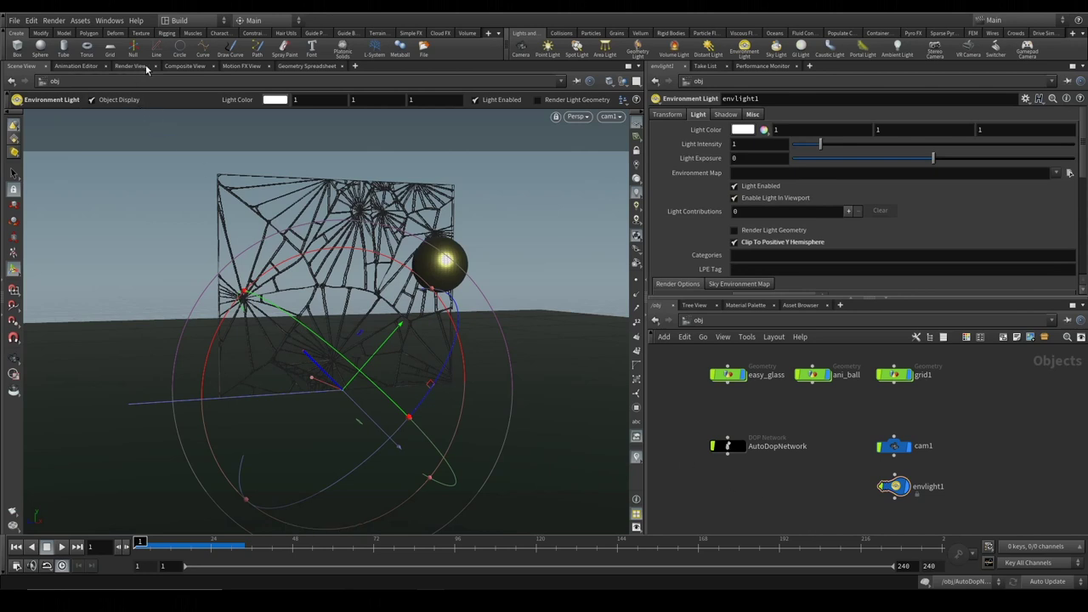
{"action": "left_click", "coordinate": [770, 320]}
In the out network, add a Mantra render node mantra1
{"action": "left_click", "coordinate": [791, 385]}
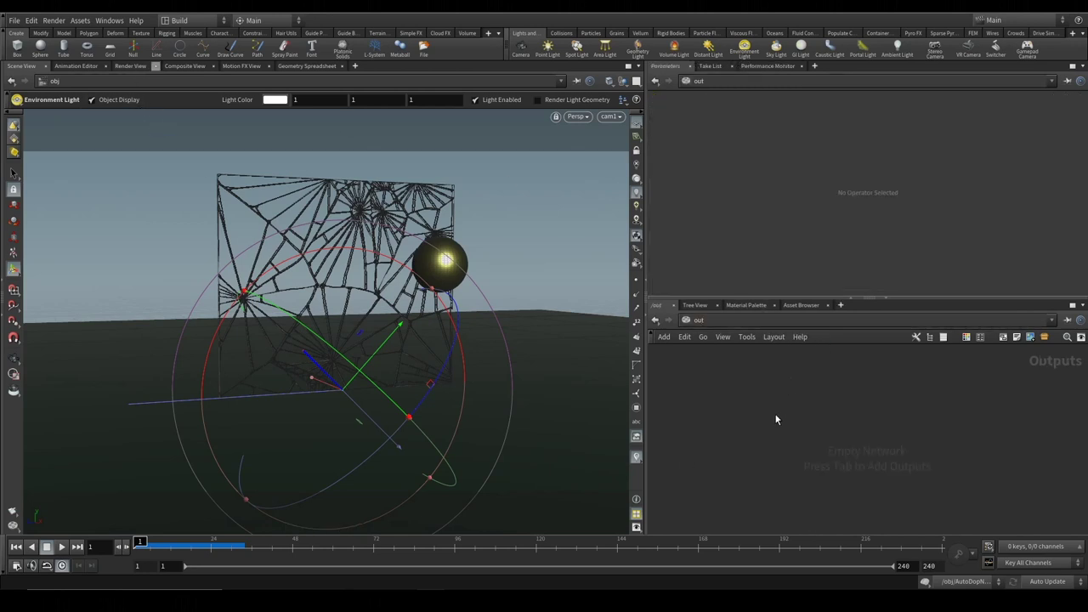
{"action": "key", "text": "Tab"}
{"action": "type", "text": "man"}
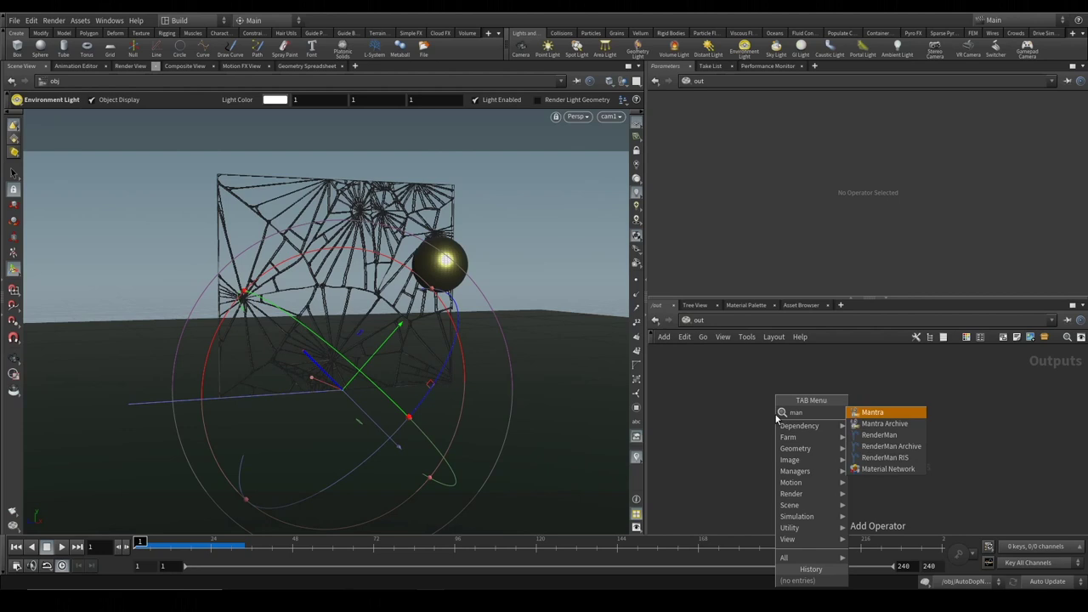
{"action": "left_click", "coordinate": [879, 412]}
{"action": "left_click", "coordinate": [794, 409]}
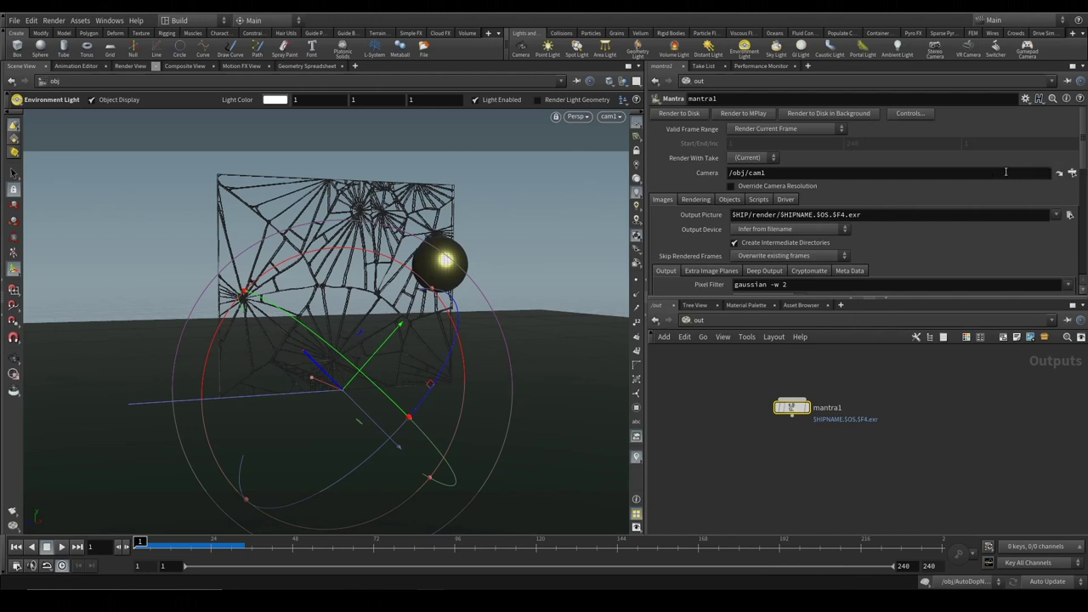
{"action": "double_click", "coordinate": [751, 172]}
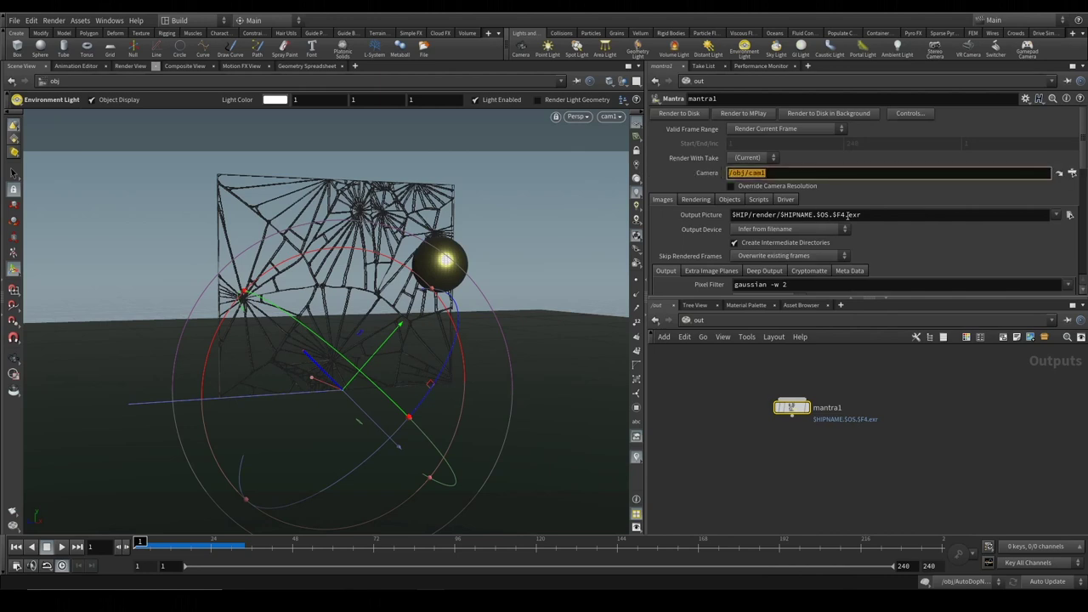
Set mantra1's Force Objects to grid1, easy_glass and ani_ball
{"action": "left_click", "coordinate": [697, 198]}
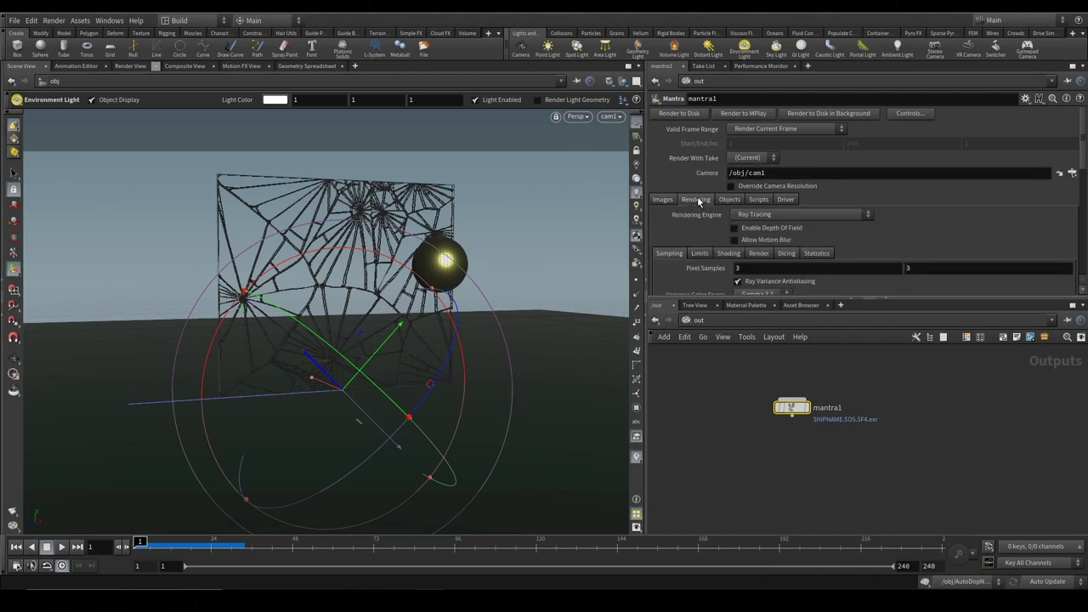
{"action": "left_click", "coordinate": [731, 201]}
{"action": "scroll", "coordinate": [710, 216], "scroll_direction": "down", "scroll_amount": 1}
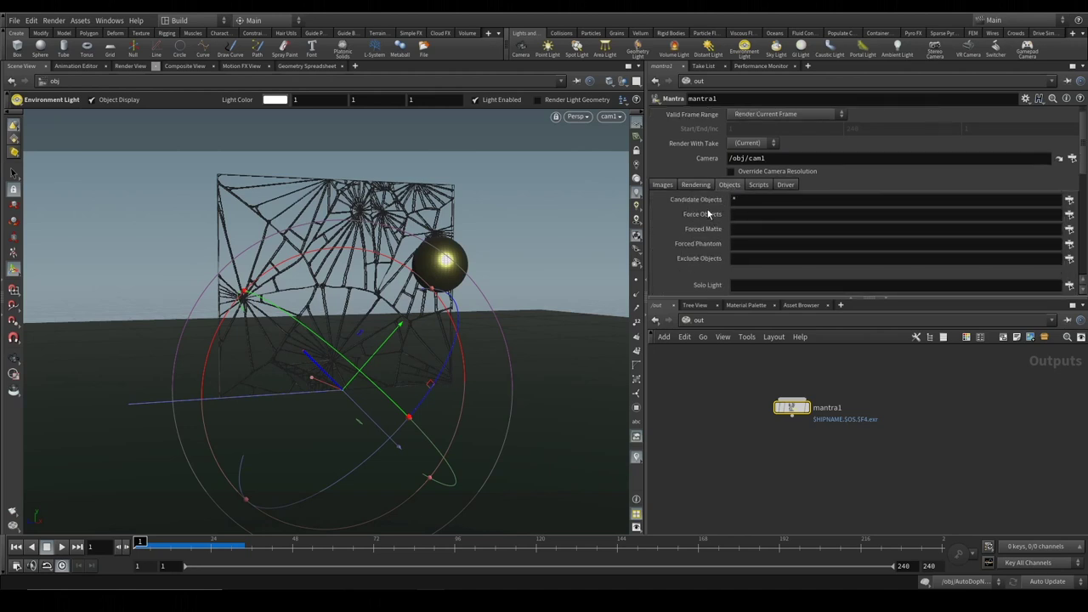
{"action": "left_click", "coordinate": [1070, 214]}
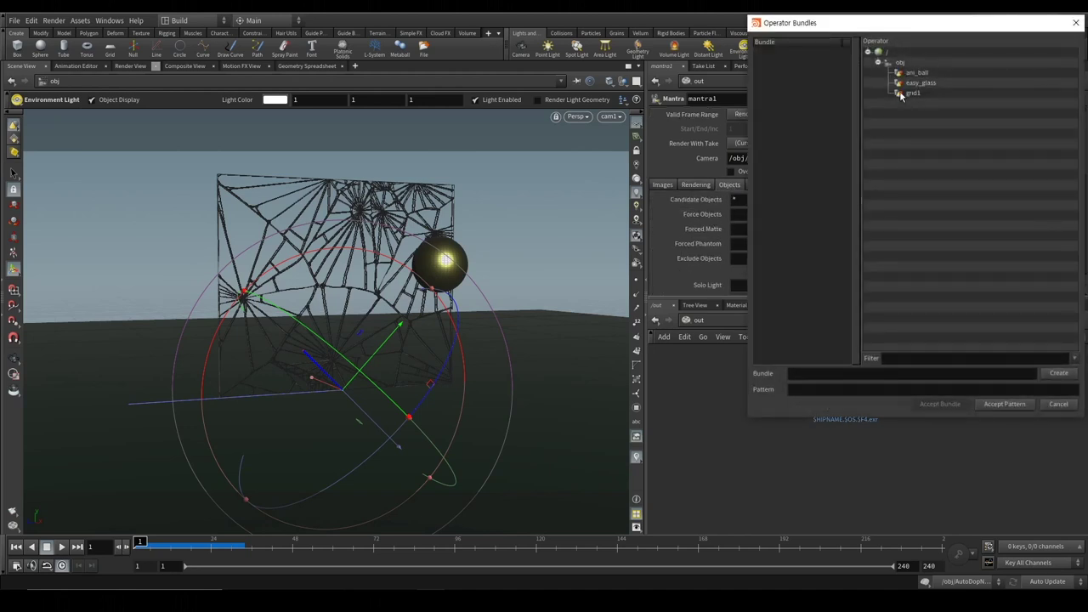
{"action": "left_click_drag", "start_coordinate": [919, 76], "coordinate": [913, 94]}
{"action": "left_click", "coordinate": [1008, 404]}
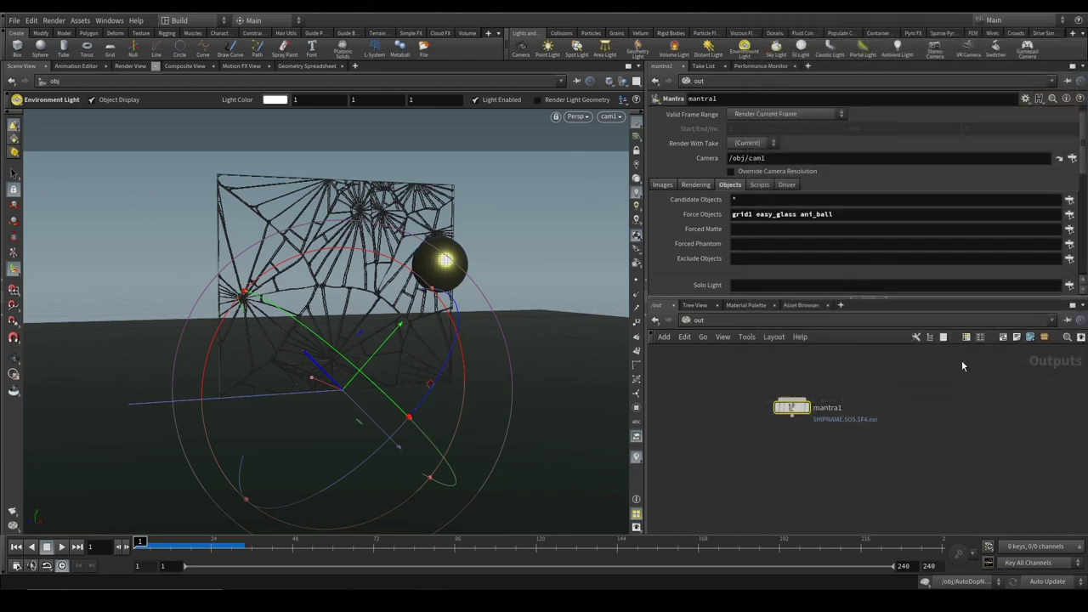
{"action": "scroll", "coordinate": [816, 246], "scroll_direction": "down", "scroll_amount": 2}
{"action": "scroll", "coordinate": [790, 242], "scroll_direction": "down", "scroll_amount": 3}
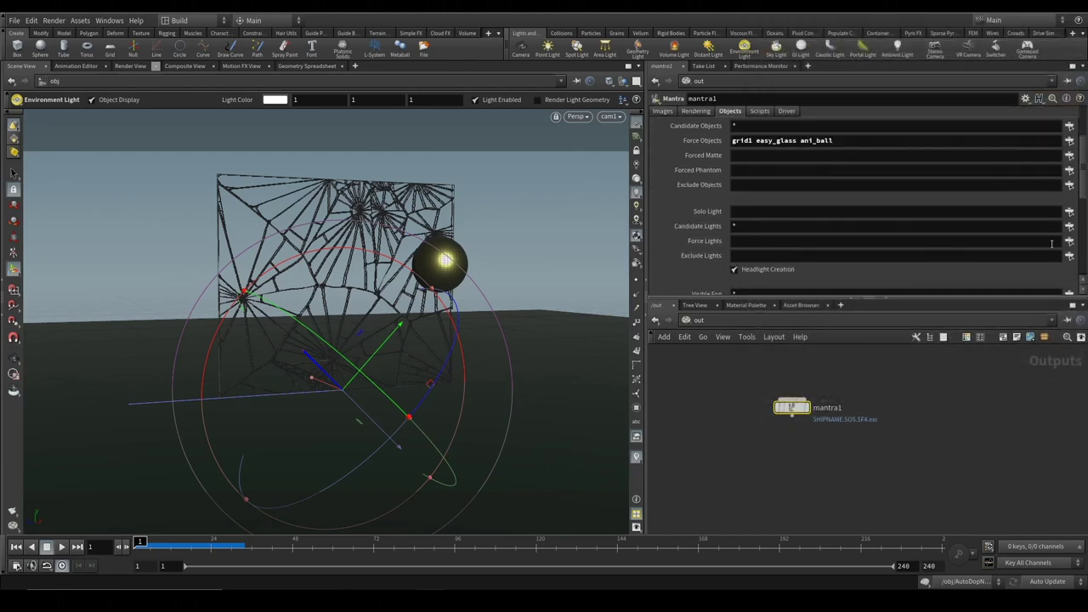
Force envlight1 as the only light, clear Candidate Lights, and return to /obj
{"action": "left_click", "coordinate": [1070, 241]}
{"action": "left_click", "coordinate": [914, 73]}
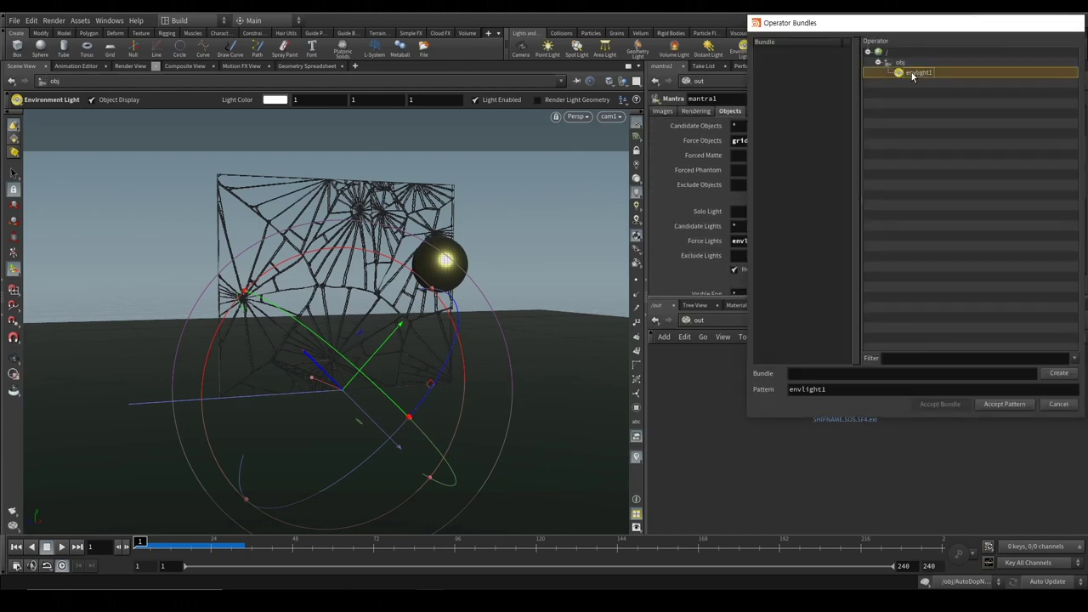
{"action": "double_click", "coordinate": [913, 75]}
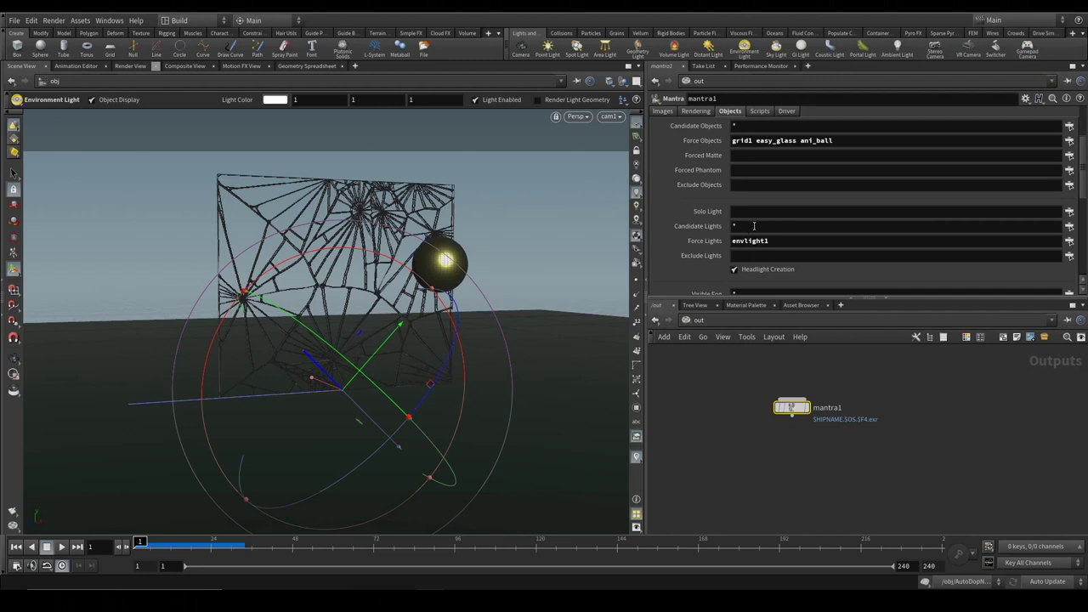
{"action": "scroll", "coordinate": [754, 230], "scroll_direction": "up", "scroll_amount": 1}
{"action": "scroll", "coordinate": [755, 243], "scroll_direction": "up", "scroll_amount": 3}
{"action": "scroll", "coordinate": [748, 254], "scroll_direction": "down", "scroll_amount": 2}
{"action": "key", "text": "BackSpace"}
{"action": "left_click", "coordinate": [704, 320]}
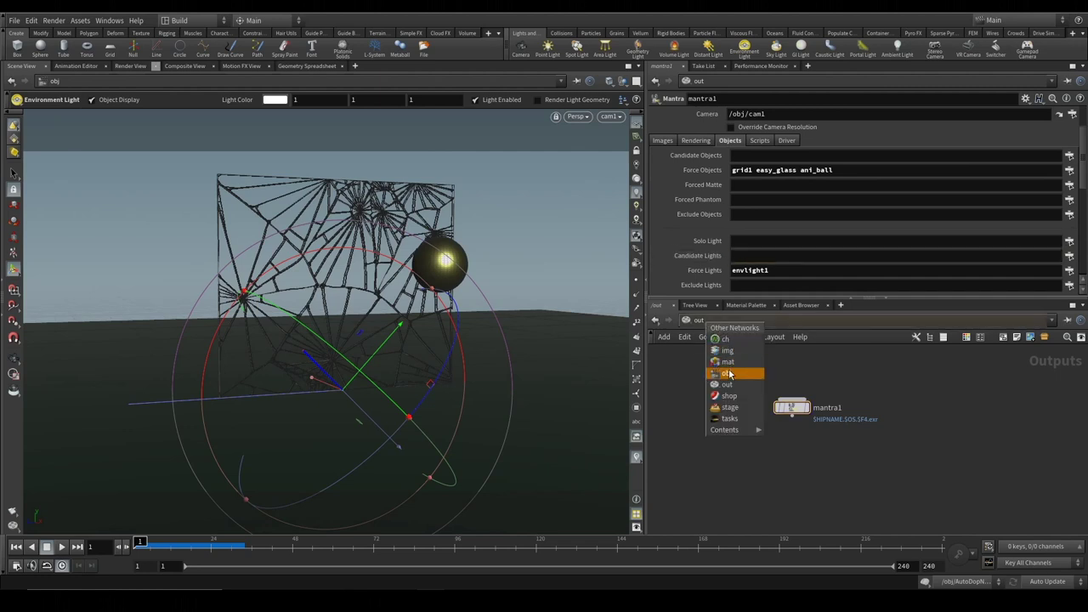
{"action": "left_click", "coordinate": [729, 374]}
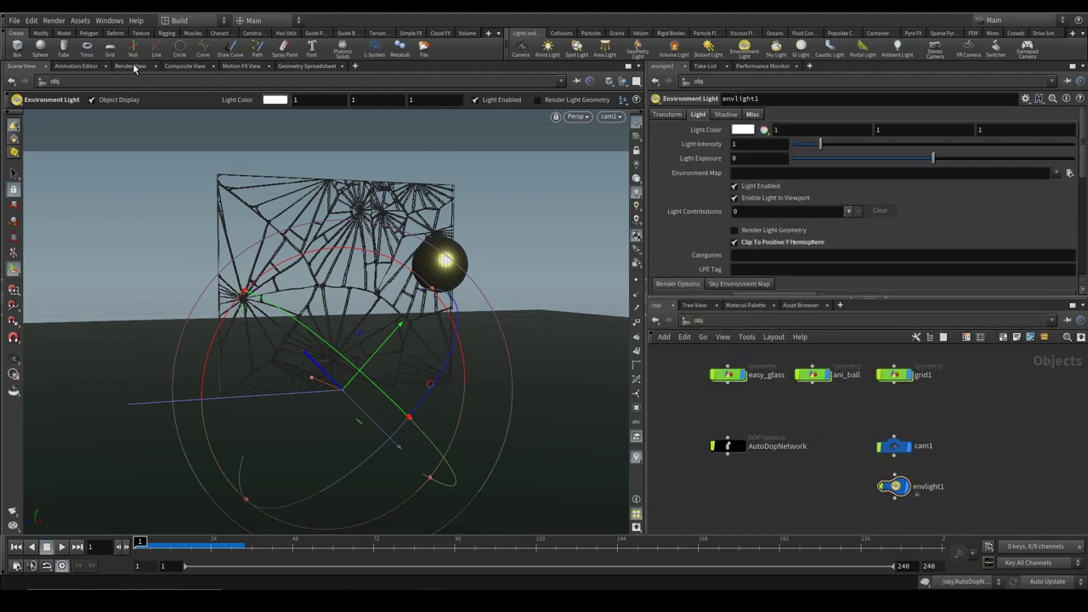
Run an interactive Render View preview through /obj/cam1, then switch to the mat network
{"action": "left_click", "coordinate": [133, 66]}
{"action": "left_click", "coordinate": [213, 81]}
{"action": "left_click", "coordinate": [225, 110]}
{"action": "left_click", "coordinate": [32, 82]}
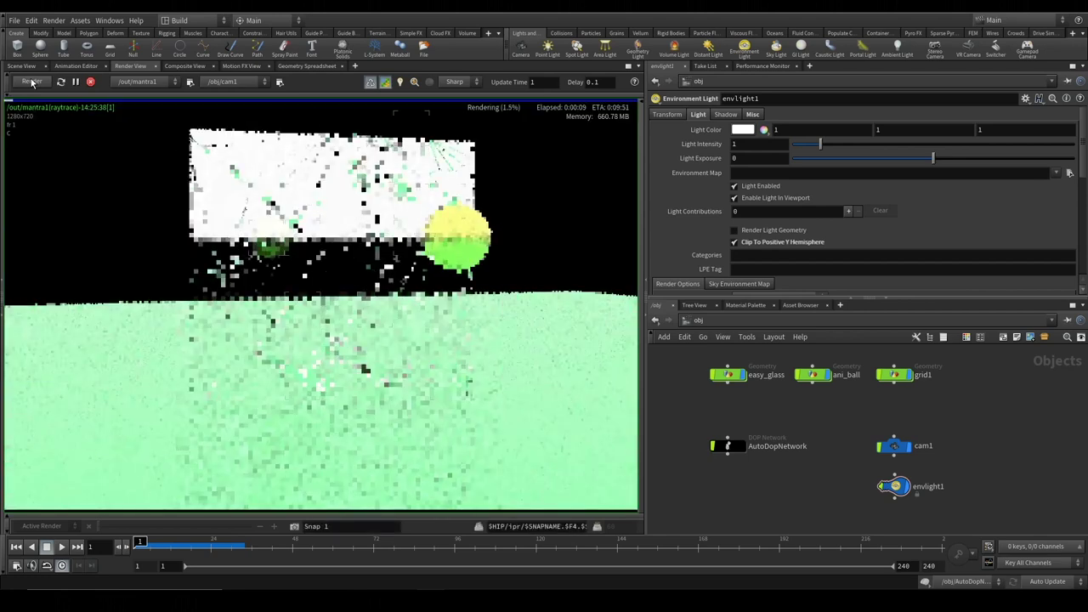
{"action": "scroll", "coordinate": [408, 253], "scroll_direction": "down", "scroll_amount": 1}
{"action": "scroll", "coordinate": [408, 253], "scroll_direction": "down", "scroll_amount": 1}
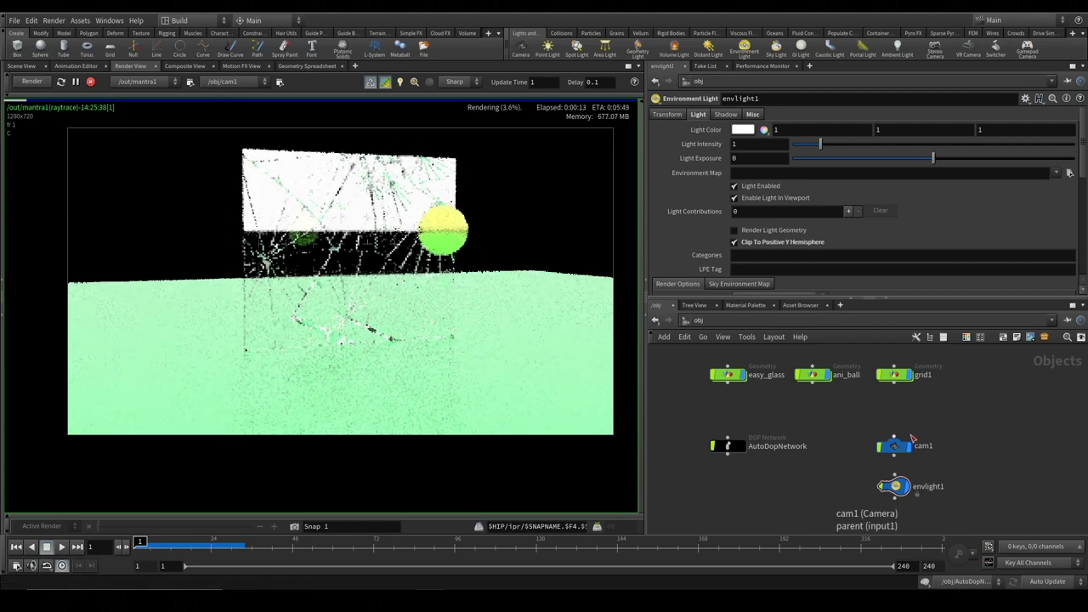
{"action": "left_click", "coordinate": [755, 319]}
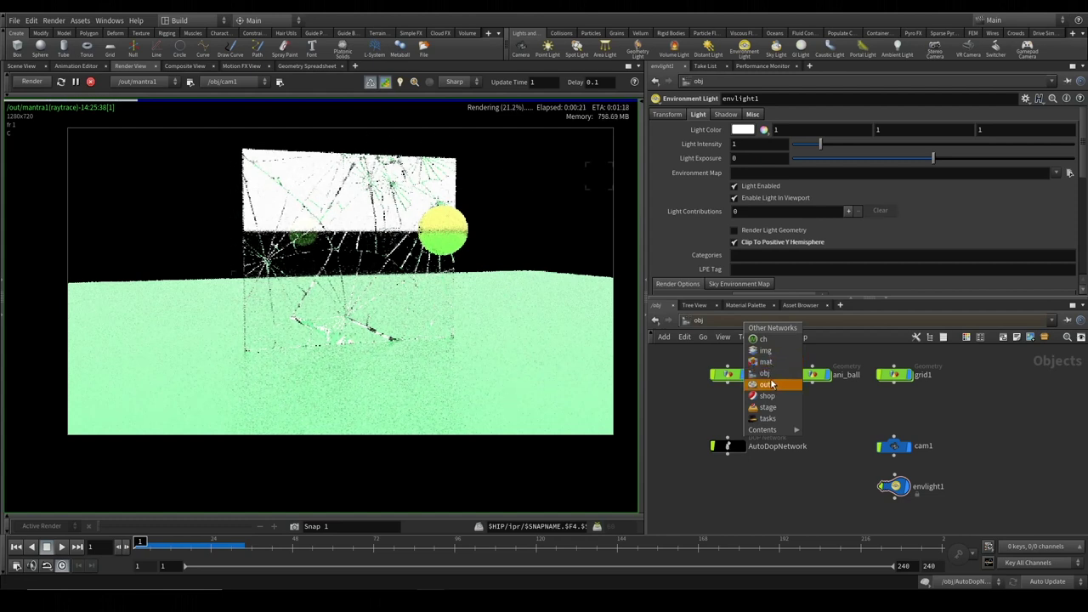
{"action": "left_click", "coordinate": [765, 361]}
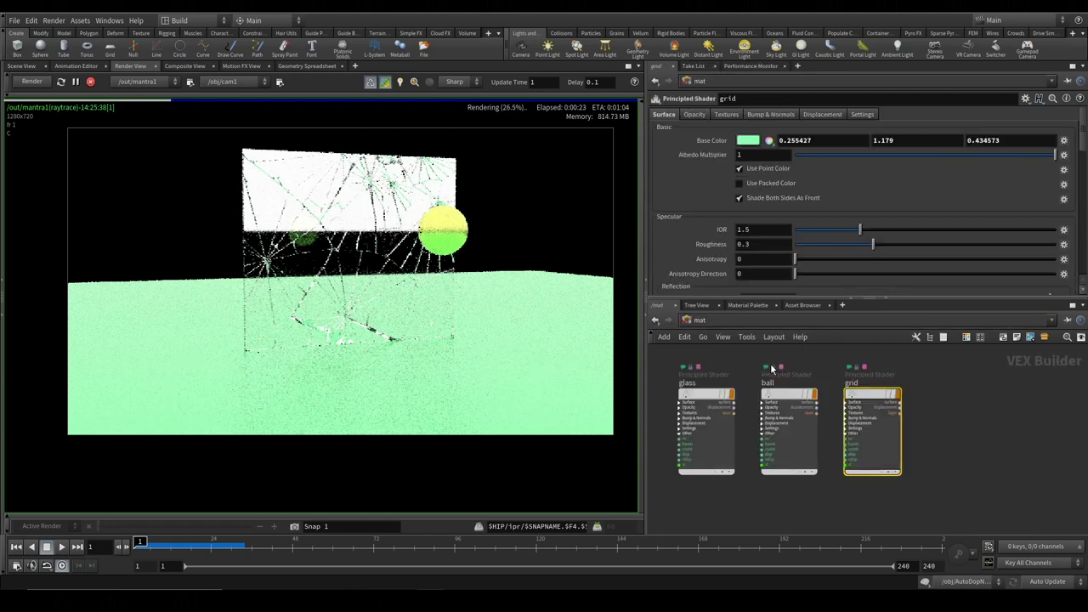
Set the grid Principled Shader's Base Color to black (0, 0, 0) and return to /obj
{"action": "left_click", "coordinate": [749, 143]}
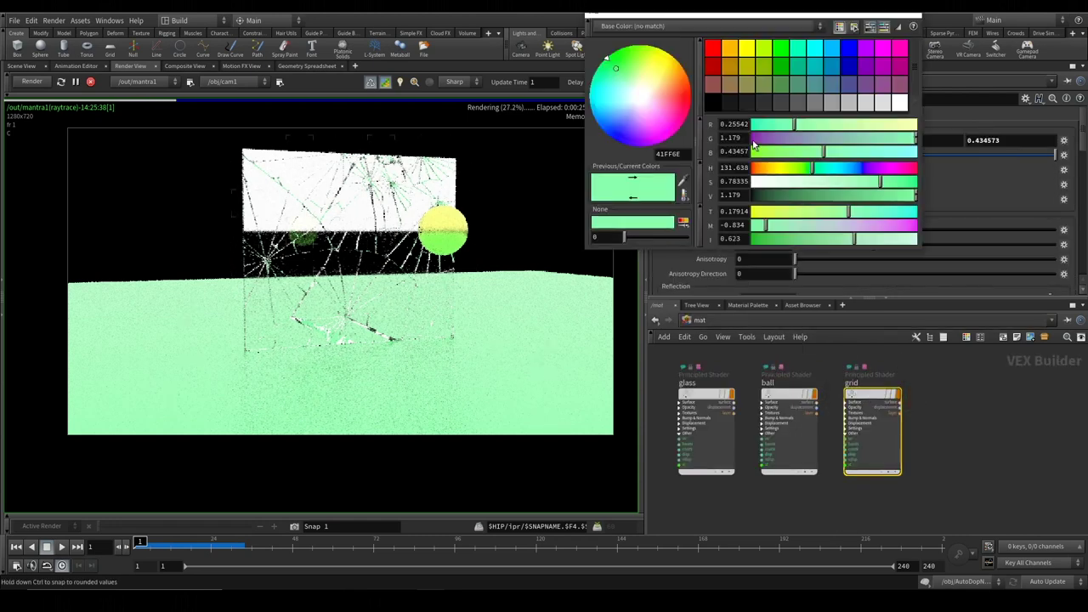
{"action": "left_click", "coordinate": [712, 103]}
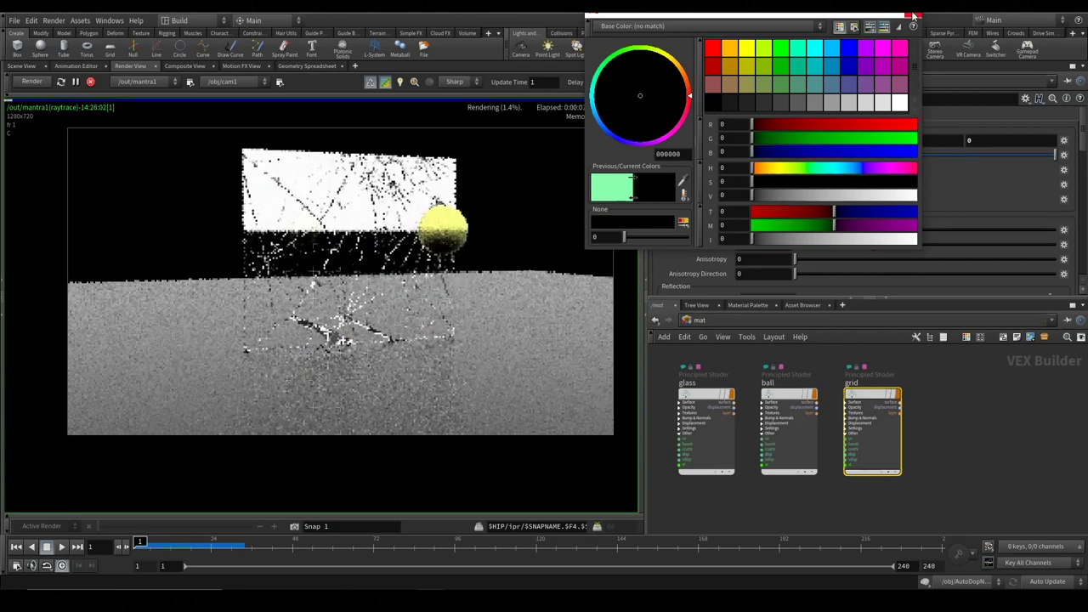
{"action": "left_click", "coordinate": [722, 324]}
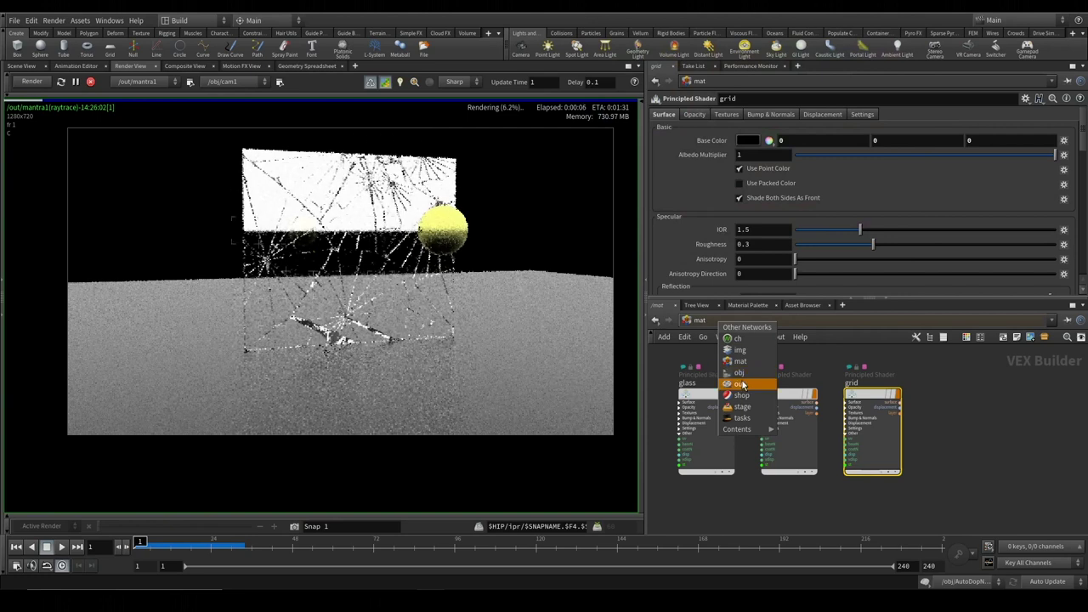
{"action": "left_click", "coordinate": [741, 385]}
{"action": "left_click", "coordinate": [723, 321]}
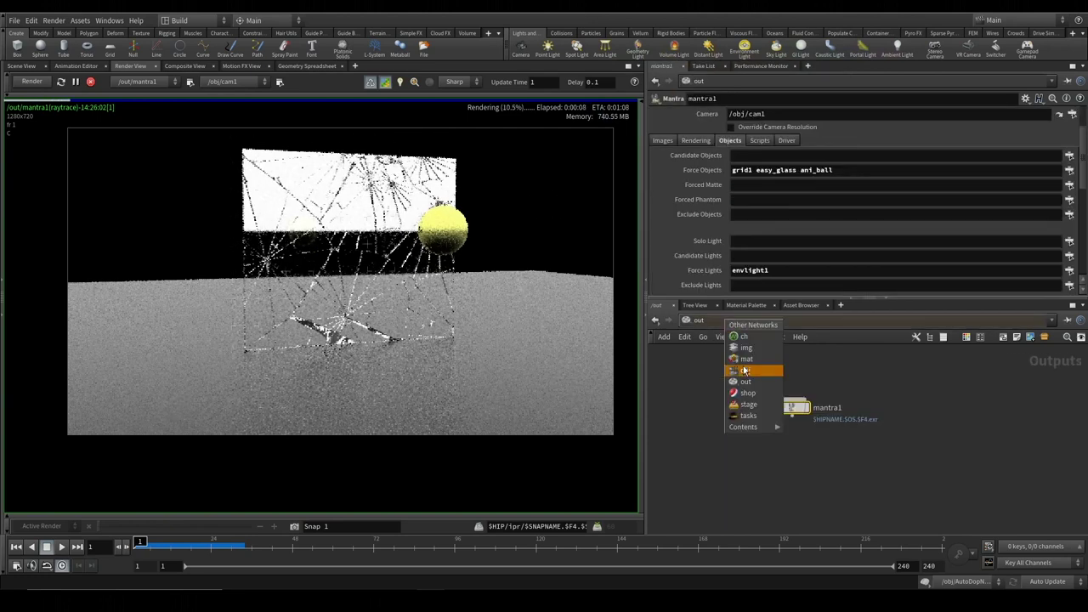
{"action": "left_click", "coordinate": [738, 370]}
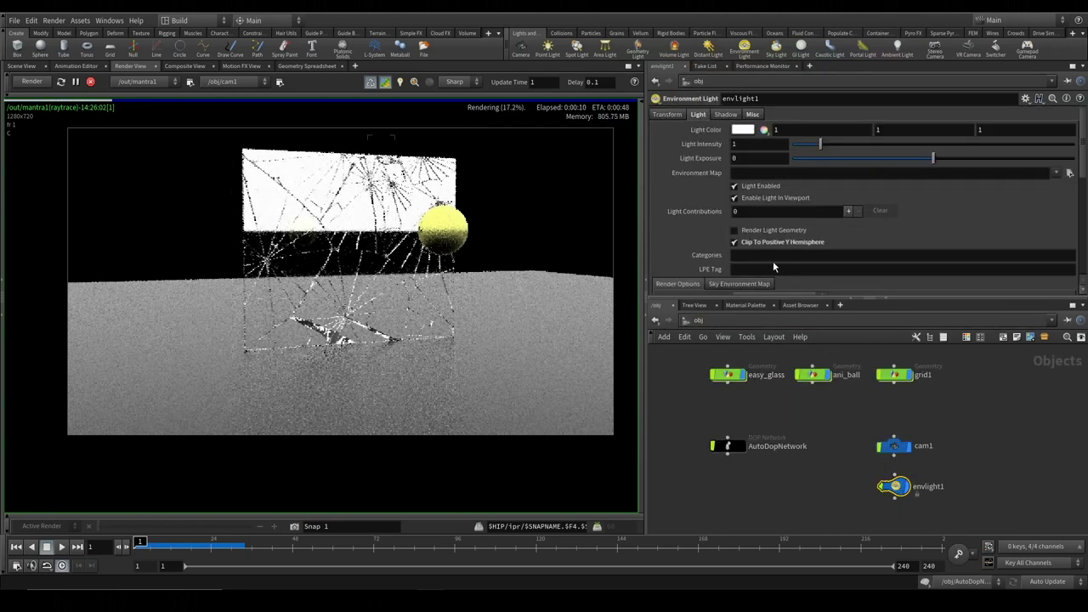
Rotate envlight1 to 50 degrees on X, then stop the preview render and return to Scene View
{"action": "left_click", "coordinate": [671, 114]}
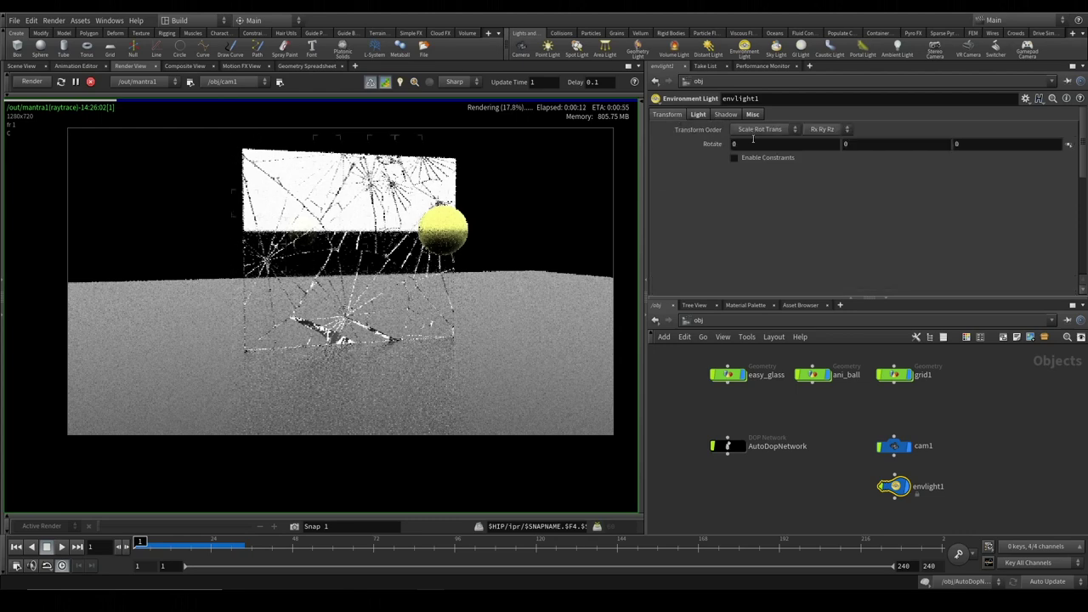
{"action": "left_click", "coordinate": [754, 144]}
{"action": "type", "text": "50"}
{"action": "key", "text": "Return"}
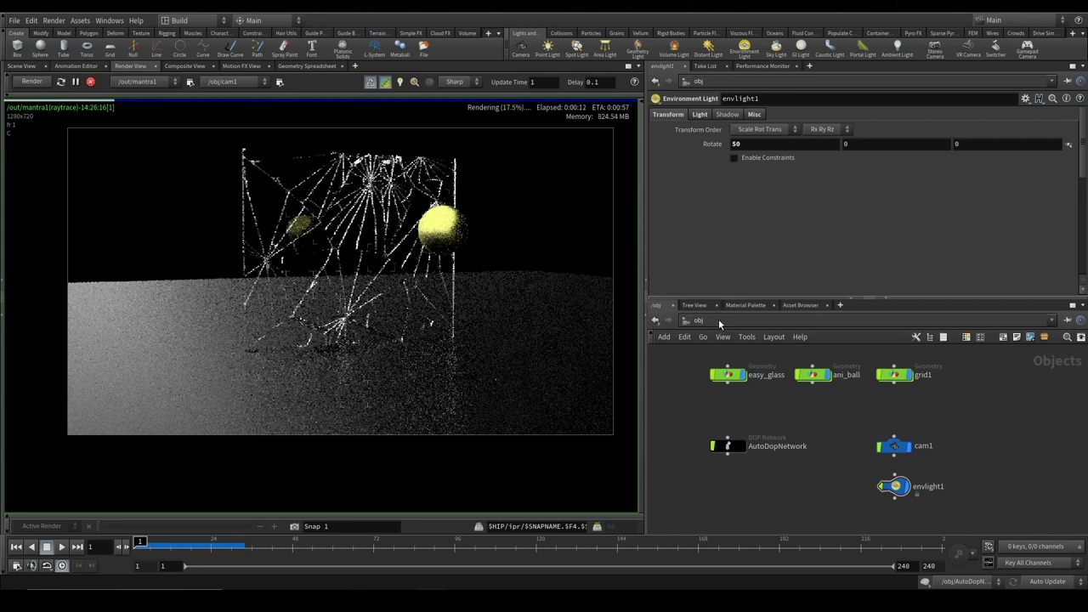
{"action": "left_click", "coordinate": [90, 82]}
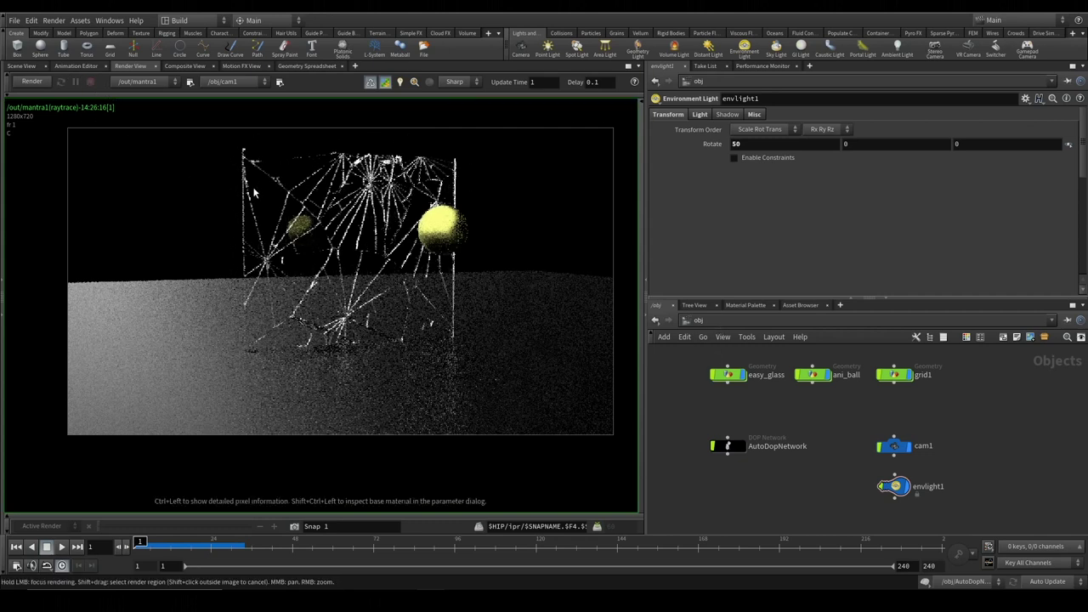
{"action": "left_click", "coordinate": [24, 67]}
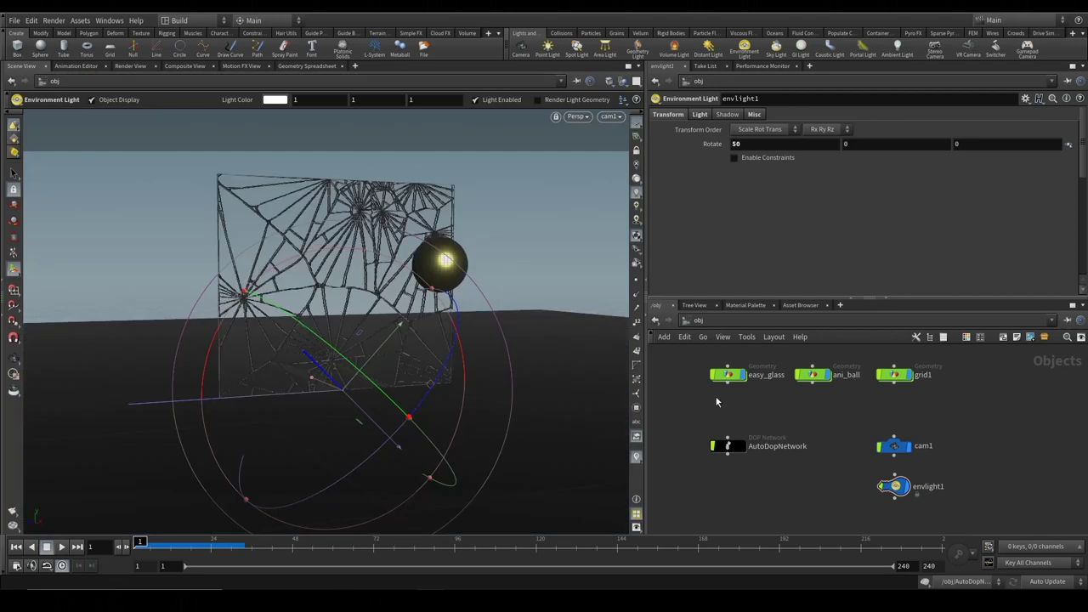
Run a Mantra preview render of frame 14 of the shattering glass
{"action": "middle_click_drag", "start_coordinate": [711, 406], "coordinate": [785, 427]}
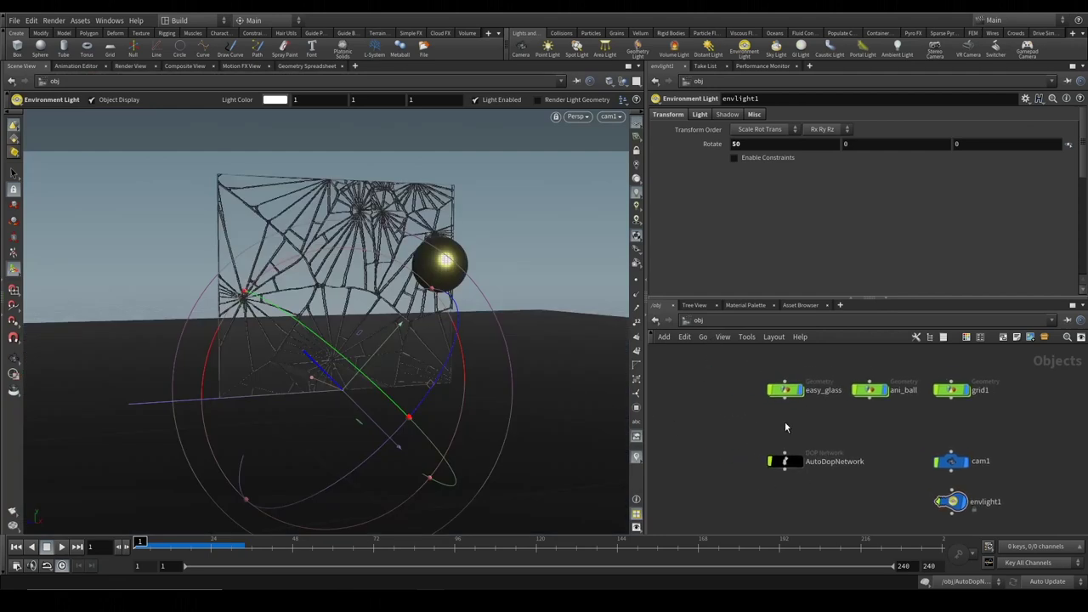
{"action": "left_click_drag", "start_coordinate": [234, 539], "coordinate": [177, 542]}
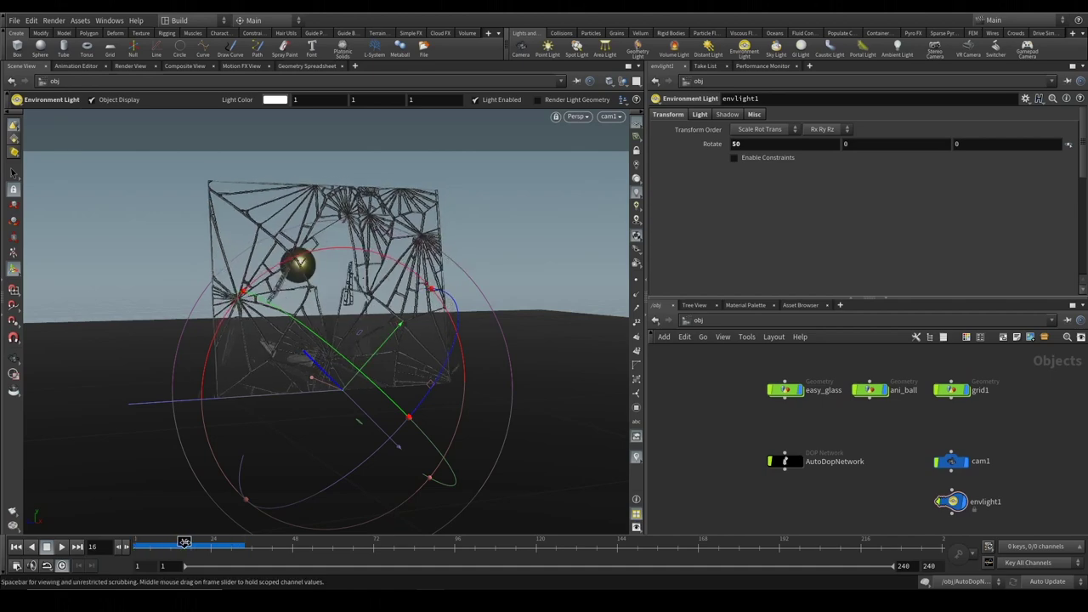
{"action": "left_click", "coordinate": [130, 66]}
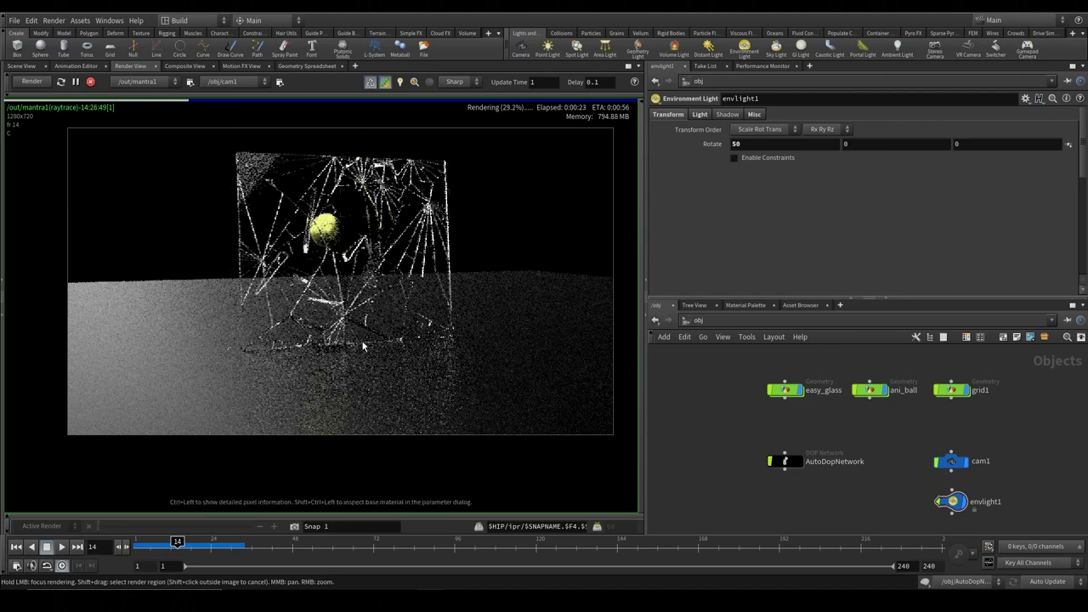
{"action": "scroll", "coordinate": [350, 225], "scroll_direction": "up", "scroll_amount": 3}
{"action": "scroll", "coordinate": [346, 238], "scroll_direction": "up", "scroll_amount": 3}
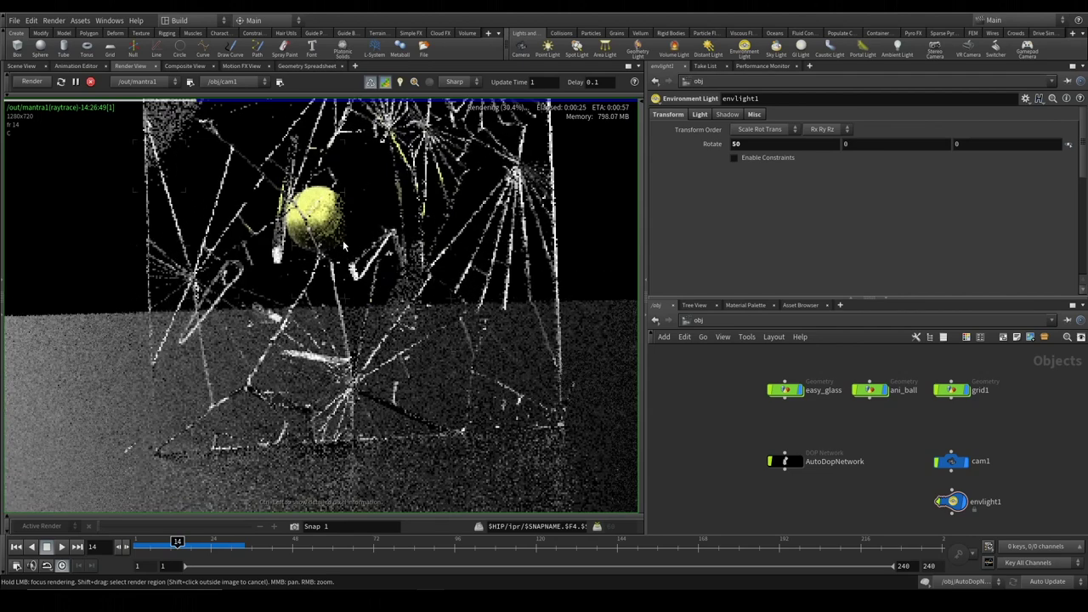
{"action": "scroll", "coordinate": [340, 246], "scroll_direction": "down", "scroll_amount": 3}
{"action": "scroll", "coordinate": [323, 246], "scroll_direction": "down", "scroll_amount": 1}
{"action": "scroll", "coordinate": [314, 246], "scroll_direction": "down", "scroll_amount": 1}
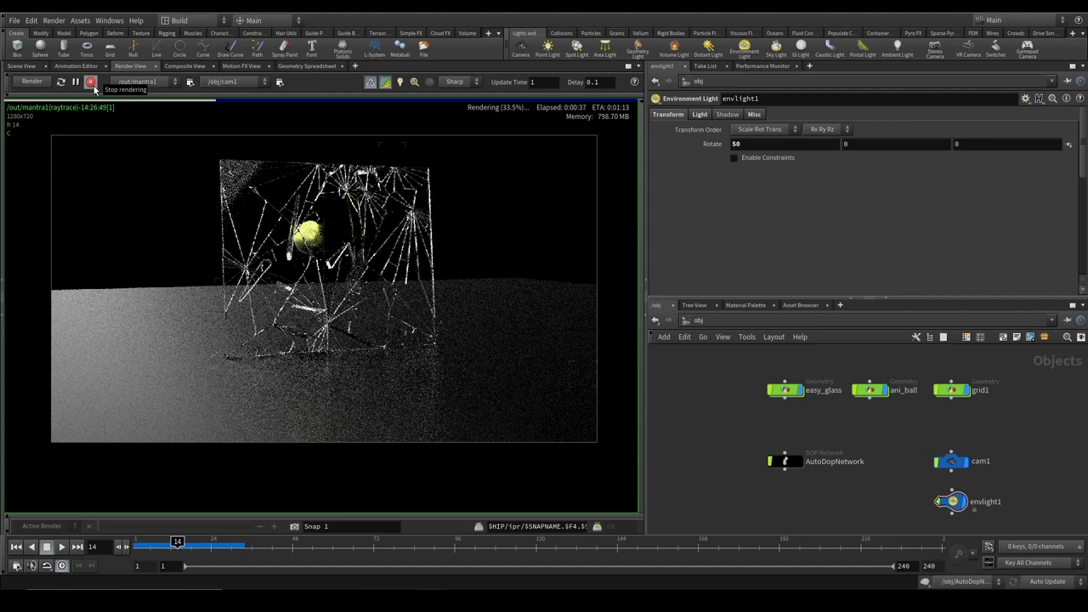
Stop the preview and go inside the easy_glass geometry network
{"action": "left_click", "coordinate": [92, 83]}
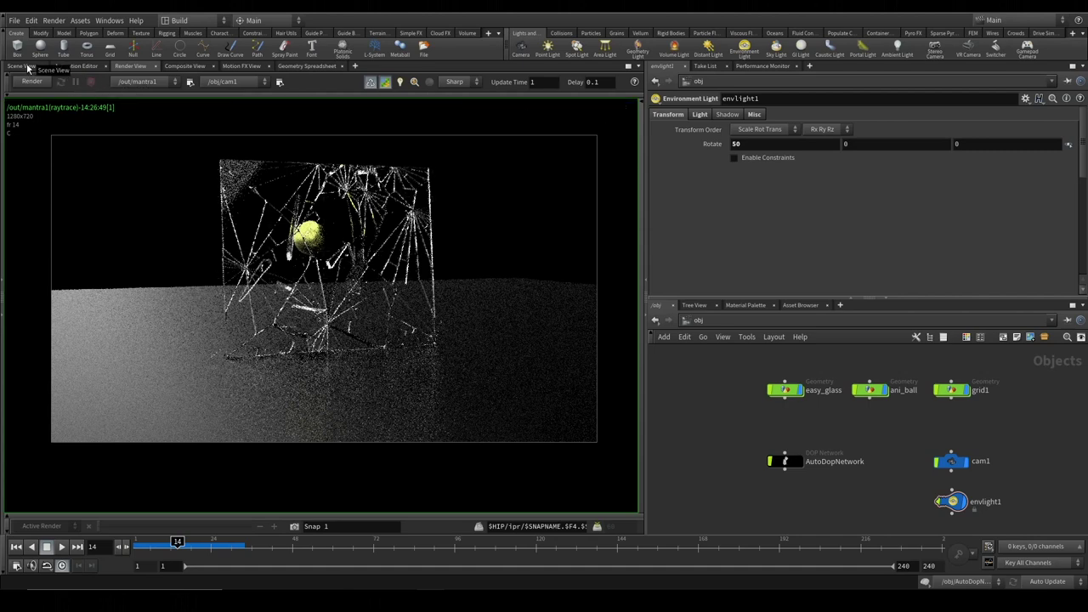
{"action": "left_click", "coordinate": [28, 66]}
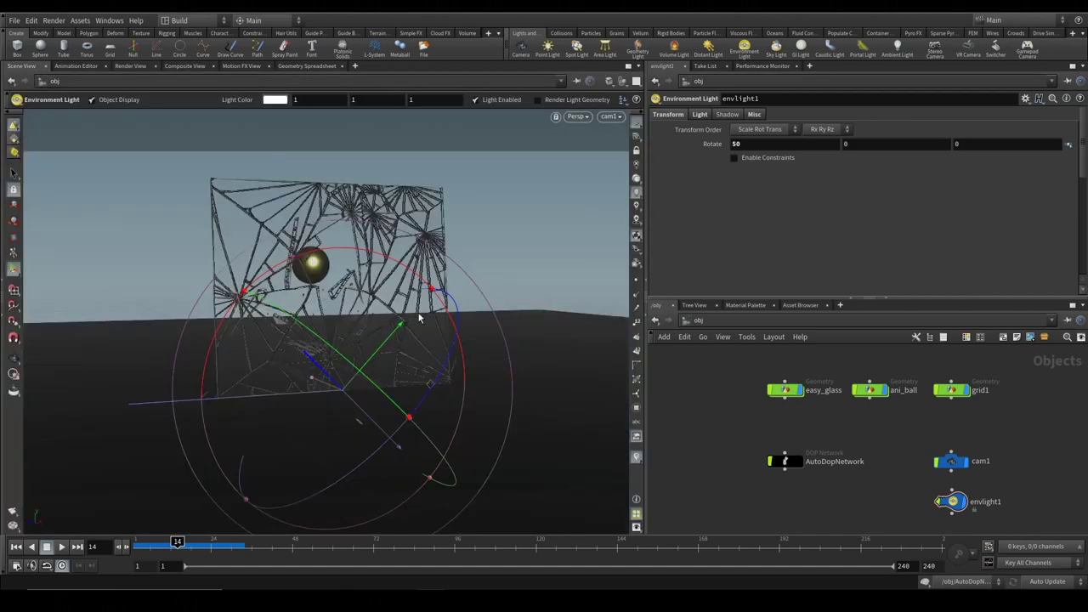
{"action": "double_click", "coordinate": [792, 389]}
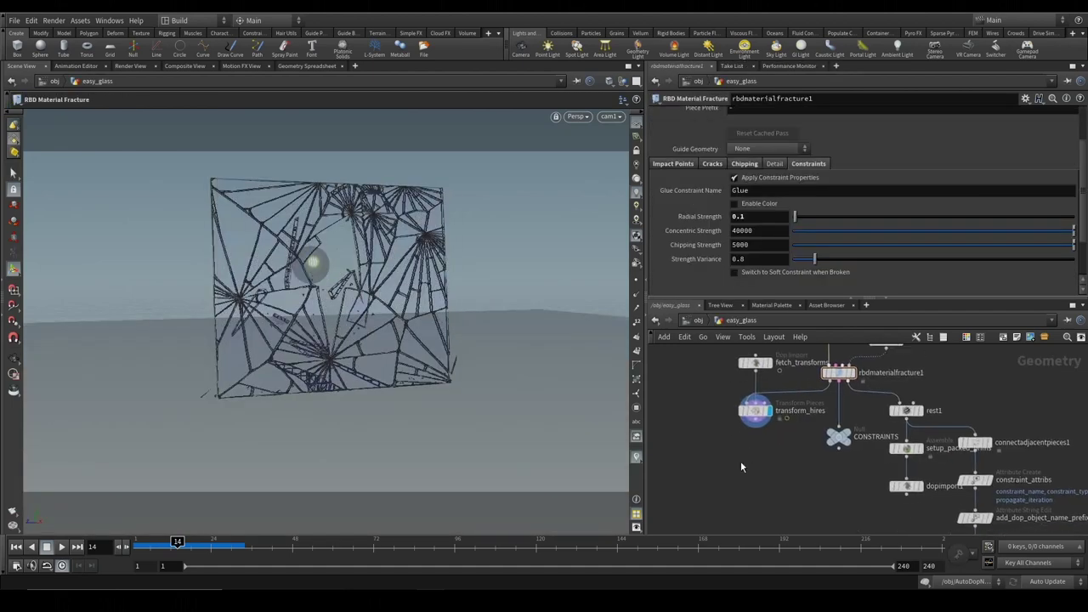
{"action": "key", "text": "Tab"}
Add a File Cache node to the easy_glass network
{"action": "type", "text": "filecache"}
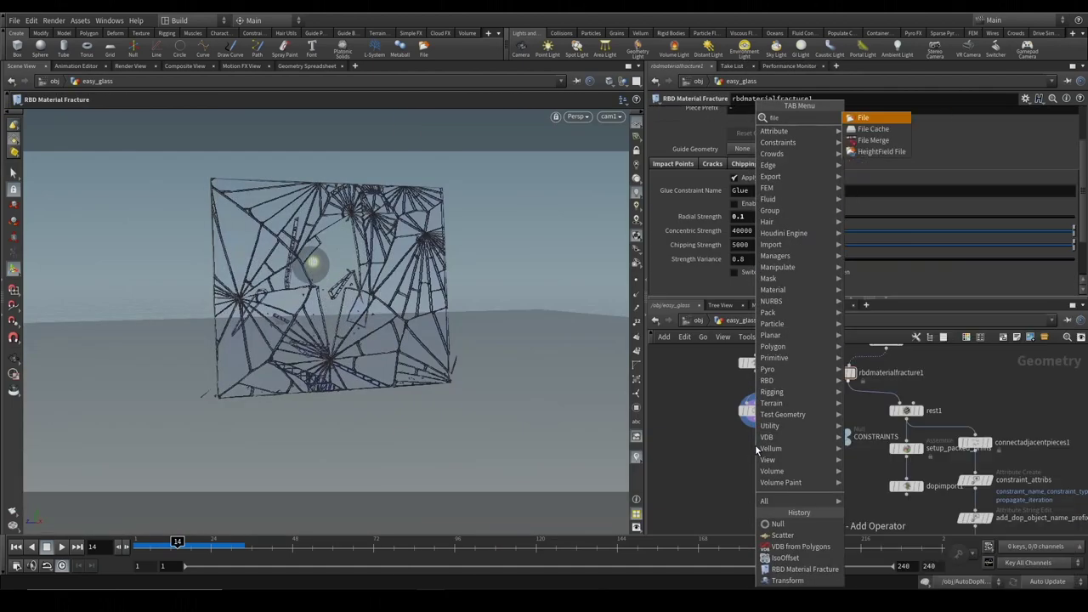
{"action": "key", "text": "Return"}
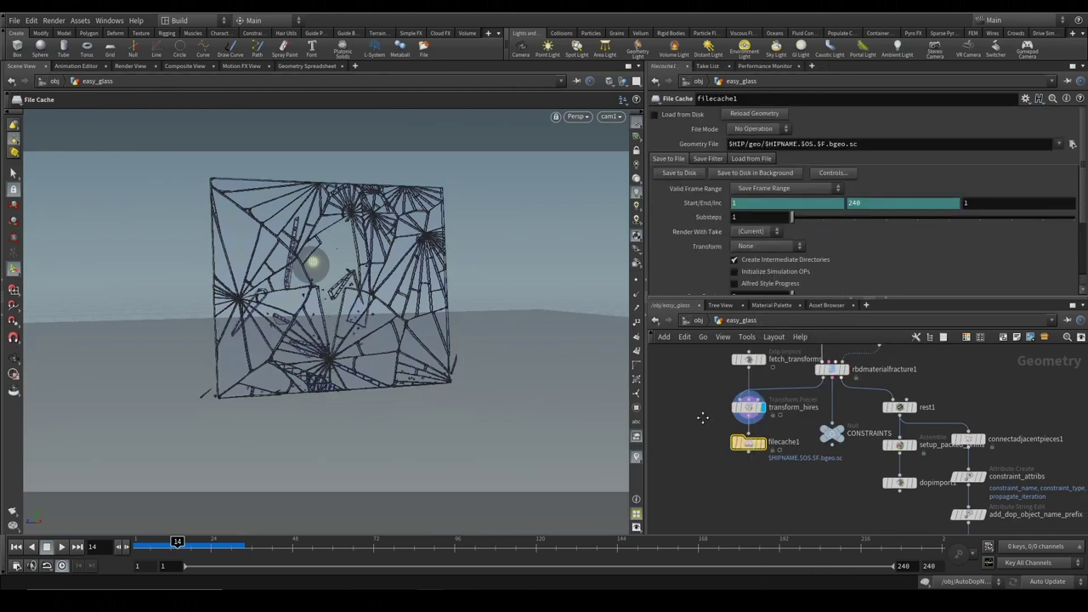
{"action": "middle_click_drag", "start_coordinate": [755, 450], "coordinate": [728, 419]}
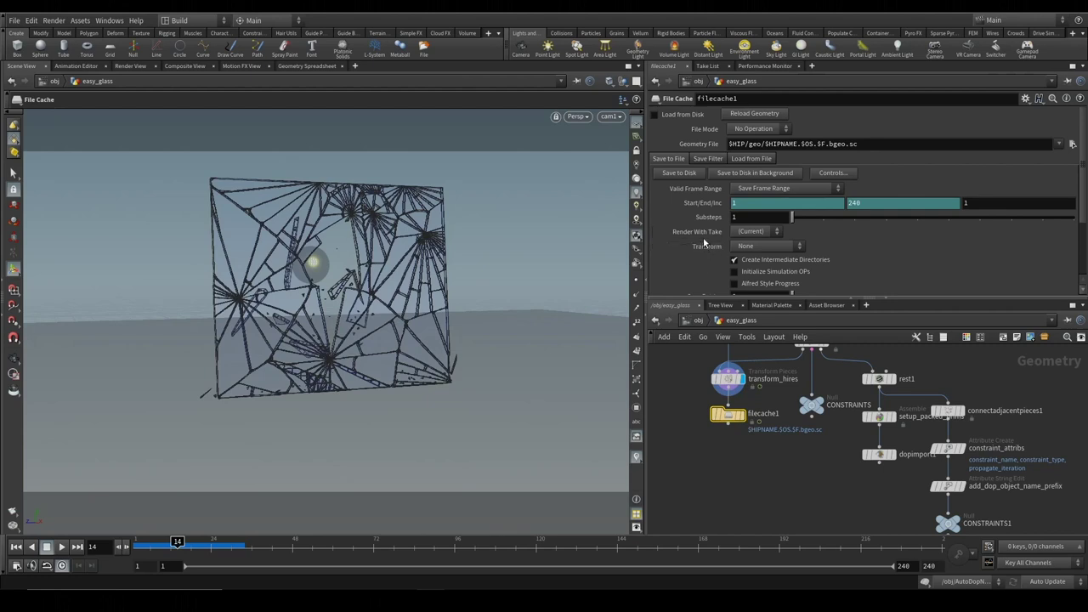
Replace $HIP/geo in the Geometry File path with the absolute 29.glass_and_ball geo folder path
{"action": "scroll", "coordinate": [706, 247], "scroll_direction": "down", "scroll_amount": 3}
{"action": "scroll", "coordinate": [704, 240], "scroll_direction": "down", "scroll_amount": 2}
{"action": "scroll", "coordinate": [732, 195], "scroll_direction": "up", "scroll_amount": 3}
{"action": "scroll", "coordinate": [757, 153], "scroll_direction": "up", "scroll_amount": 2}
{"action": "left_click_drag", "start_coordinate": [762, 145], "coordinate": [710, 145]}
{"action": "type", "text": "F:\\youtube_houdident\\seq\\29.glass_and_ball\\geo"}
{"action": "key", "text": "Return"}
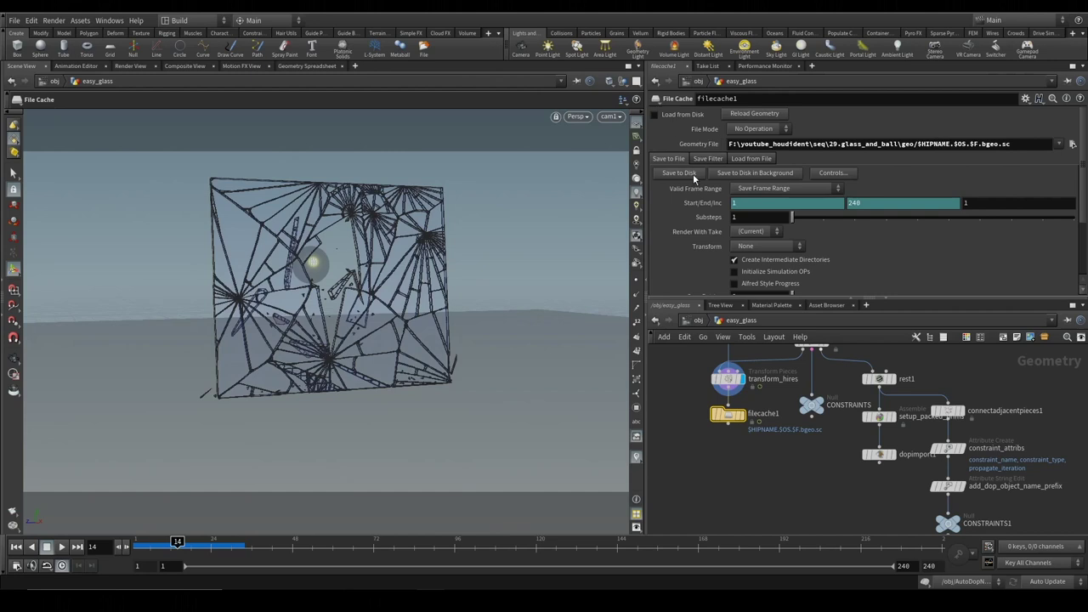
{"action": "left_click", "coordinate": [16, 566]}
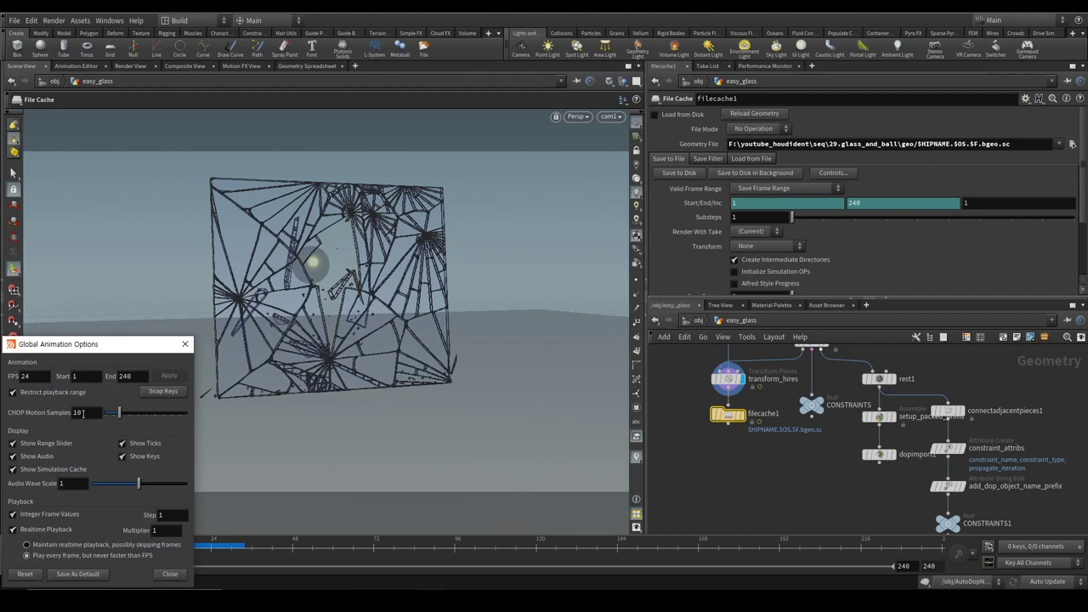
Set the scene's end frame to 80, then write frames 1–80 of the simulation to disk
{"action": "left_click", "coordinate": [141, 376]}
{"action": "type", "text": "80"}
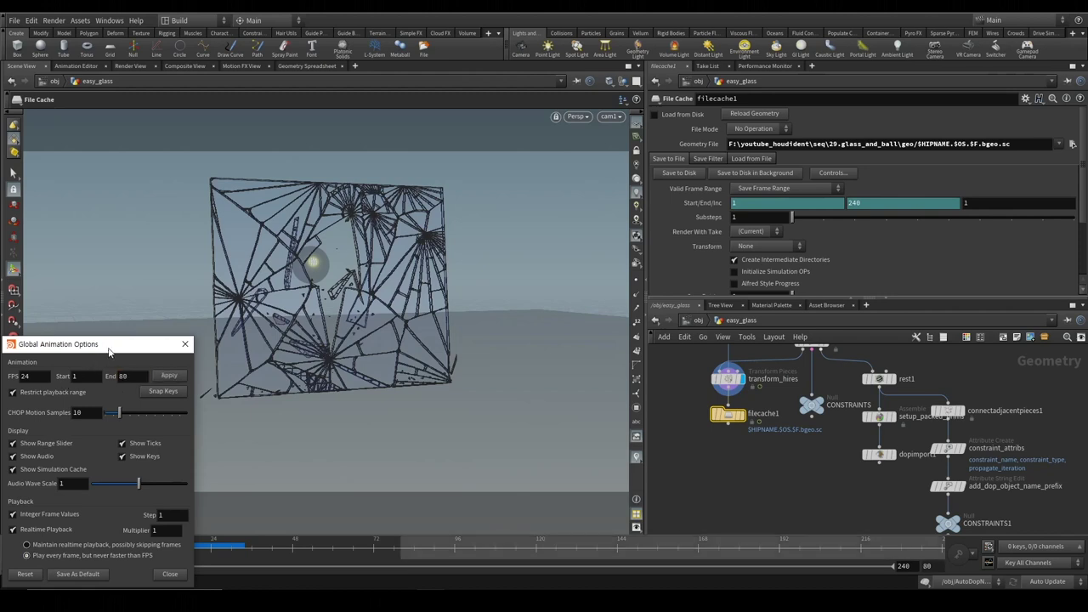
{"action": "left_click_drag", "start_coordinate": [94, 343], "coordinate": [112, 280]}
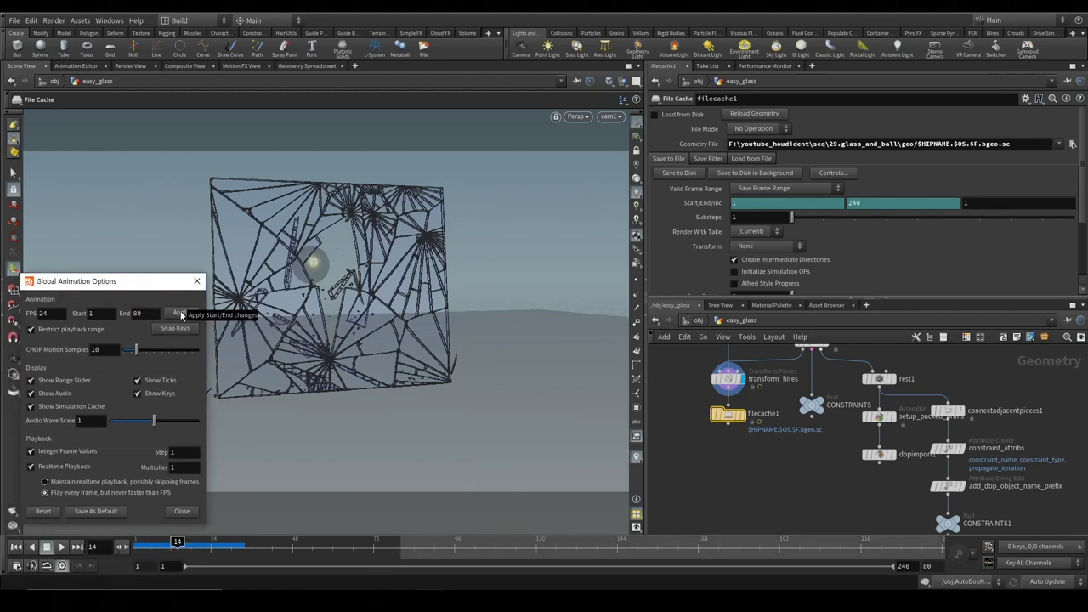
{"action": "left_click", "coordinate": [180, 314]}
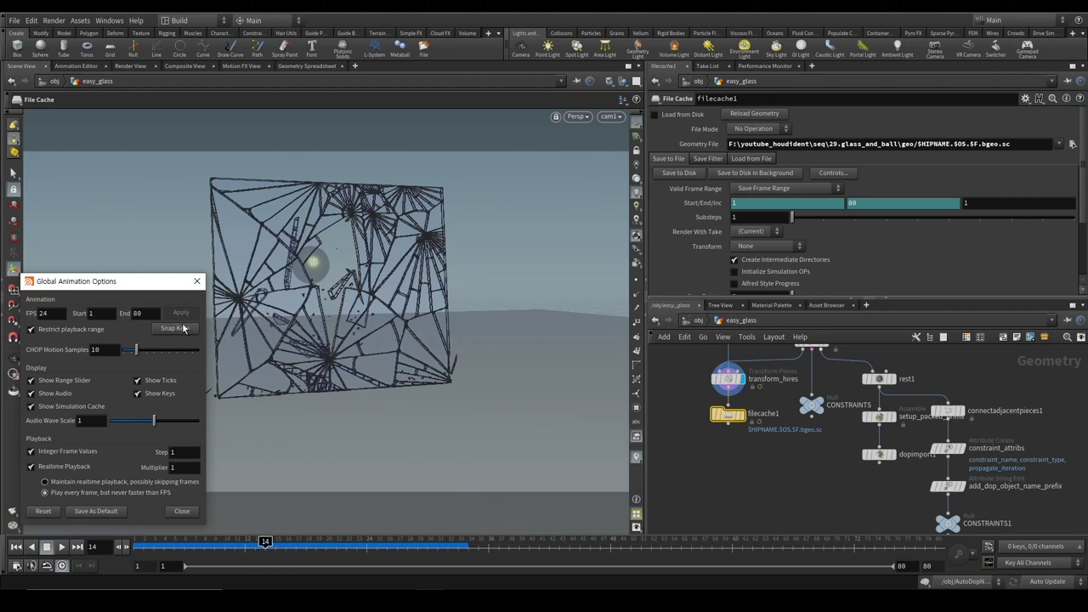
{"action": "left_click", "coordinate": [197, 281]}
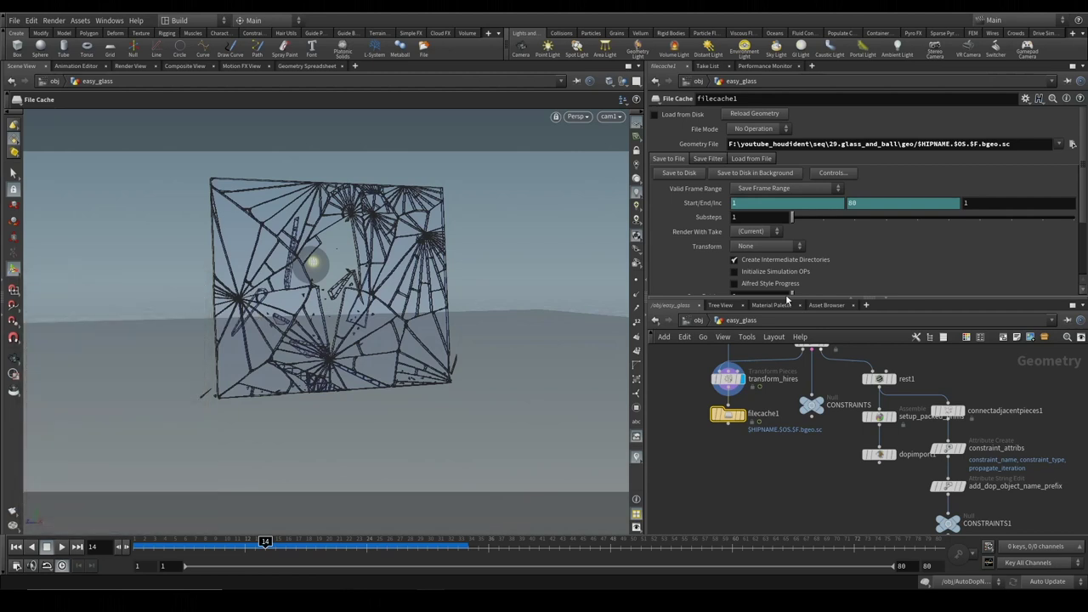
{"action": "left_click", "coordinate": [684, 174]}
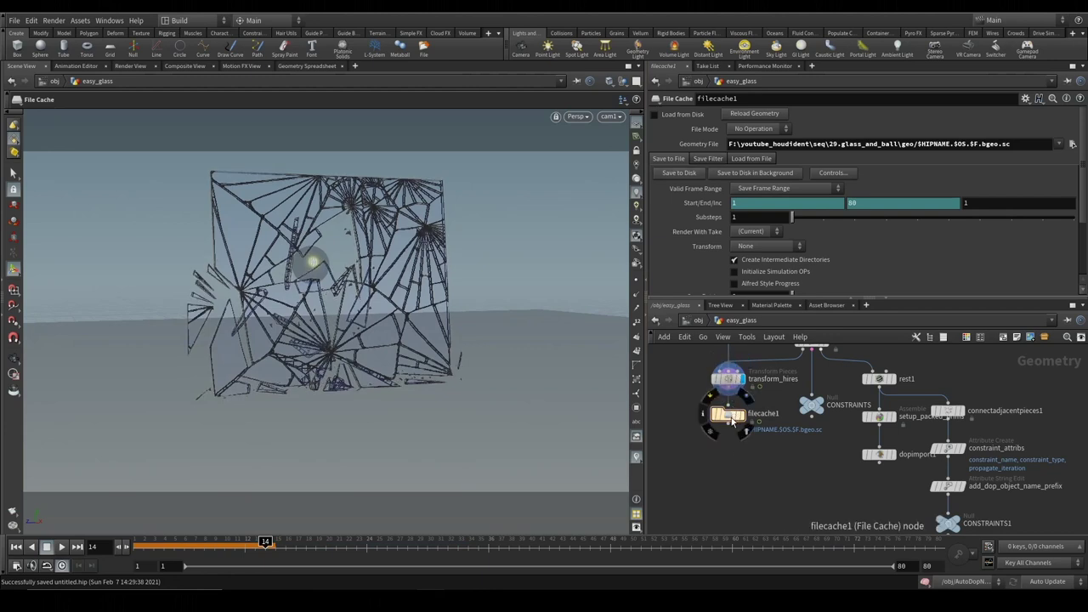
Display filecache1 with Load from Disk on, scrub to check the cache, then view frame 61's render
{"action": "left_click", "coordinate": [746, 397]}
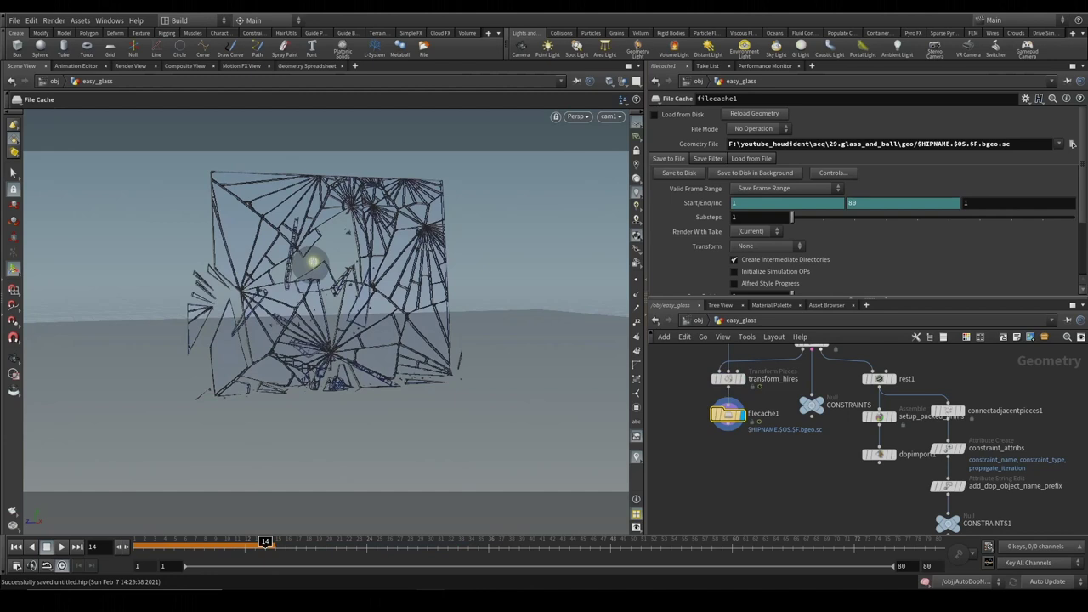
{"action": "left_click", "coordinate": [654, 114]}
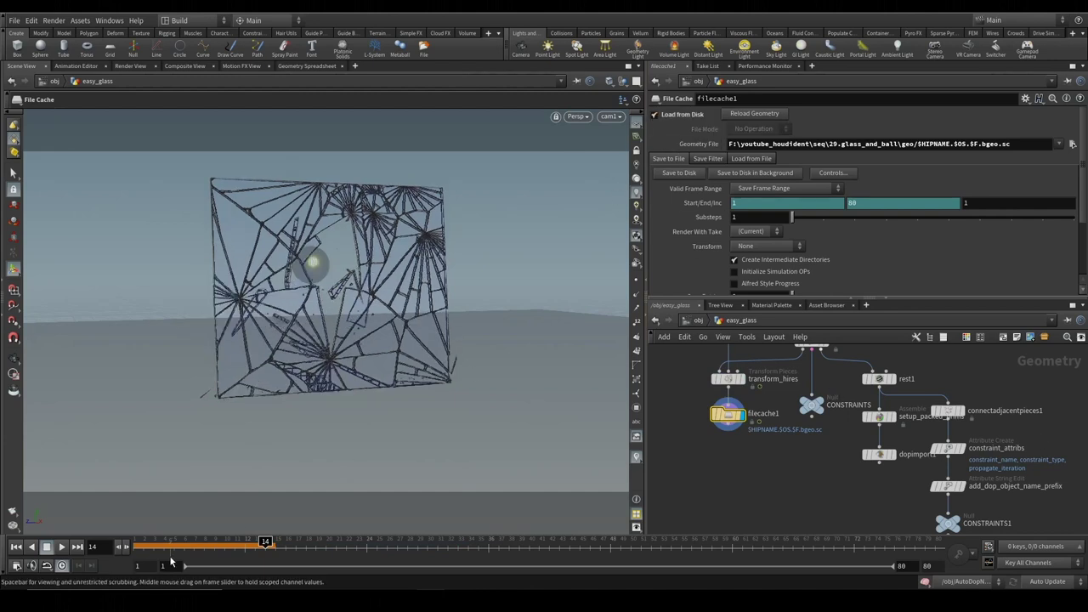
{"action": "mouse_move", "coordinate": [217, 544]}
{"action": "left_mouse_down"}
{"action": "mouse_move", "coordinate": [145, 548]}
{"action": "mouse_move", "coordinate": [795, 541]}
{"action": "mouse_move", "coordinate": [357, 545]}
{"action": "mouse_move", "coordinate": [548, 556]}
{"action": "mouse_move", "coordinate": [468, 544]}
{"action": "mouse_move", "coordinate": [742, 544]}
{"action": "left_mouse_up"}
{"action": "left_click", "coordinate": [130, 66]}
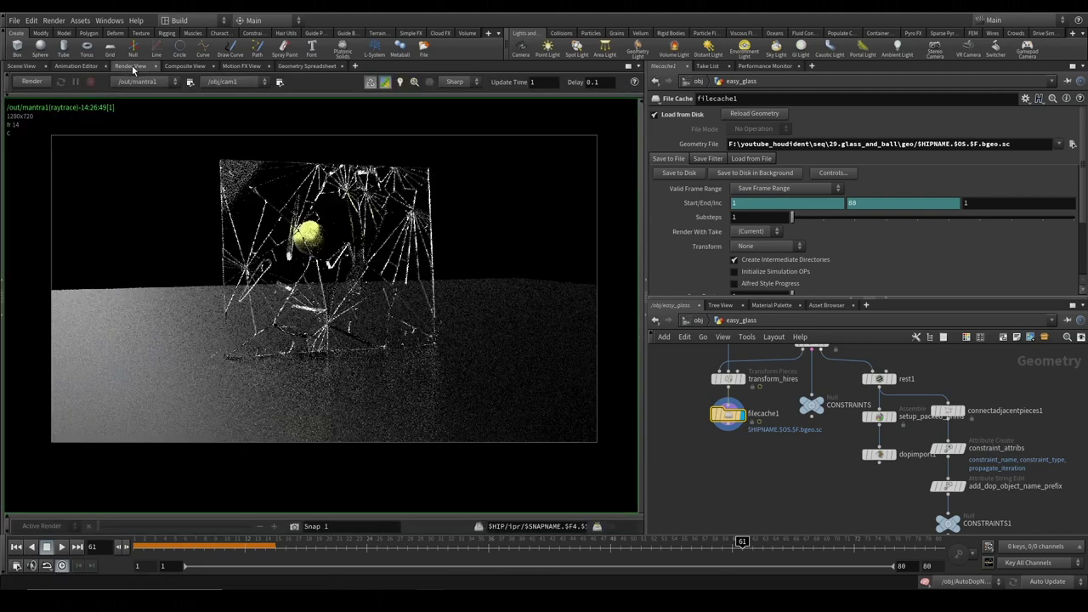
Preview-render frame 61 with the shards on the ground, then stop and return to Scene View
{"action": "left_click", "coordinate": [28, 82]}
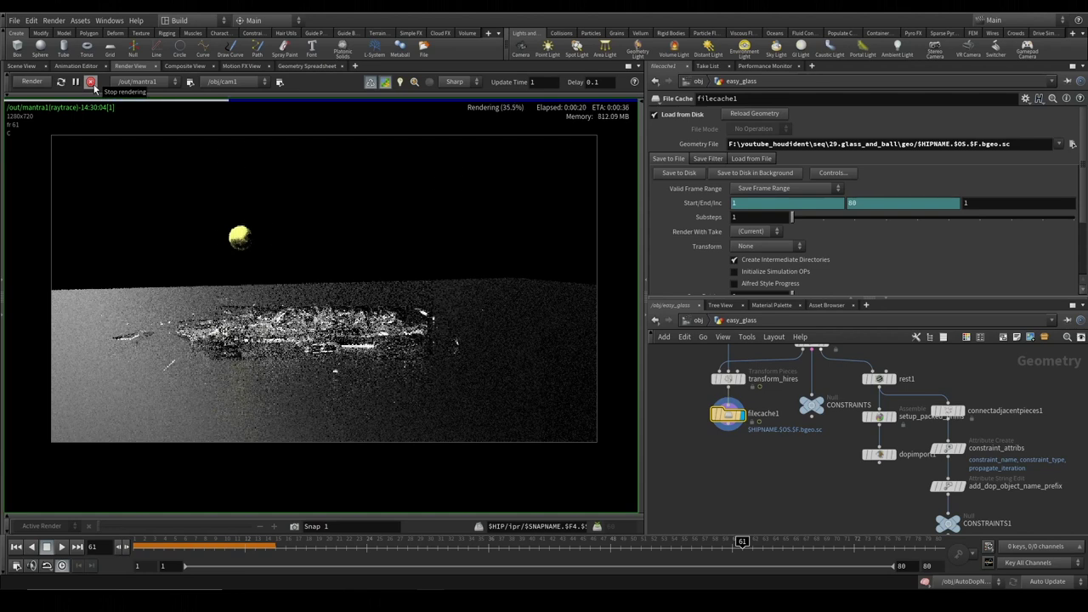
{"action": "left_click", "coordinate": [91, 83]}
{"action": "left_click", "coordinate": [22, 66]}
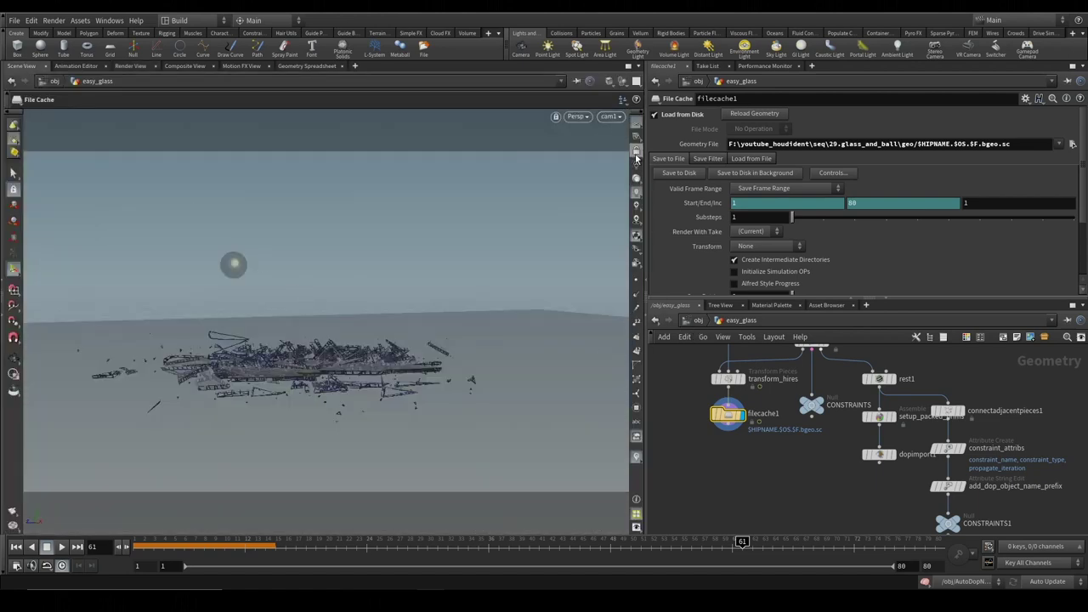
Scrub the cached shatter between frames 1 and 56, then go up to the /obj network
{"action": "key", "text": "Escape"}
{"action": "mouse_move", "coordinate": [374, 391]}
{"action": "left_mouse_down"}
{"action": "mouse_move", "coordinate": [264, 374]}
{"action": "mouse_move", "coordinate": [285, 351]}
{"action": "left_mouse_up"}
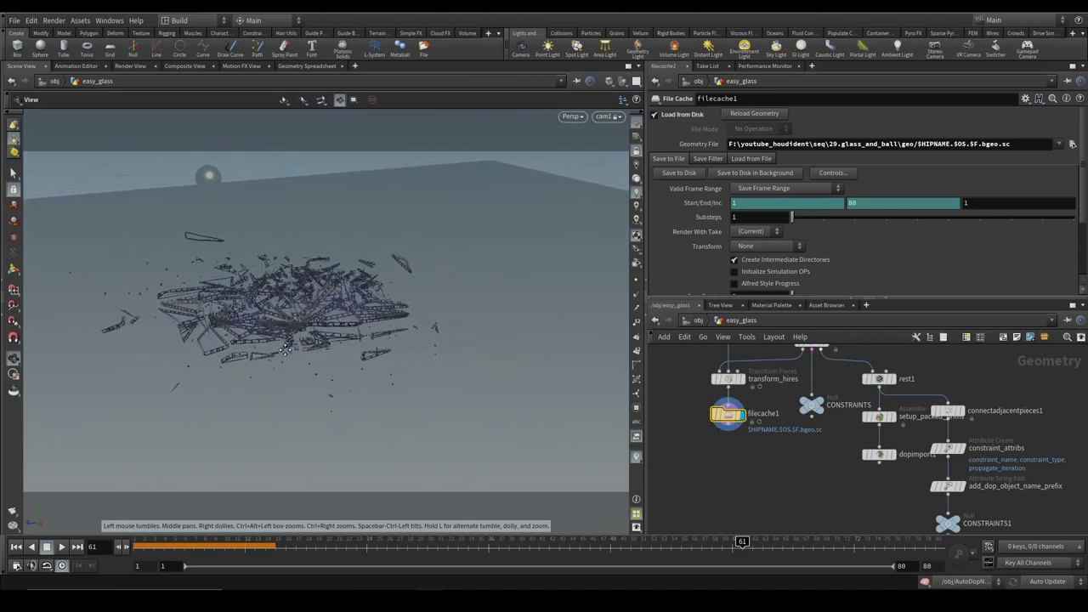
{"action": "left_click_drag", "start_coordinate": [400, 541], "coordinate": [140, 541]}
{"action": "left_click_drag", "start_coordinate": [365, 399], "coordinate": [396, 396]}
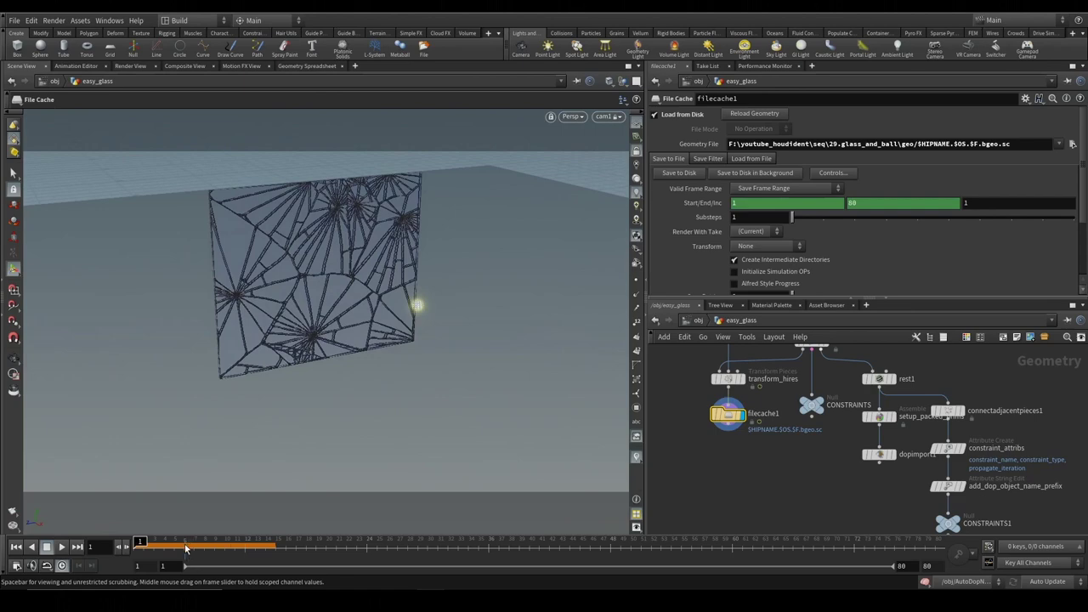
{"action": "left_click_drag", "start_coordinate": [186, 549], "coordinate": [691, 542]}
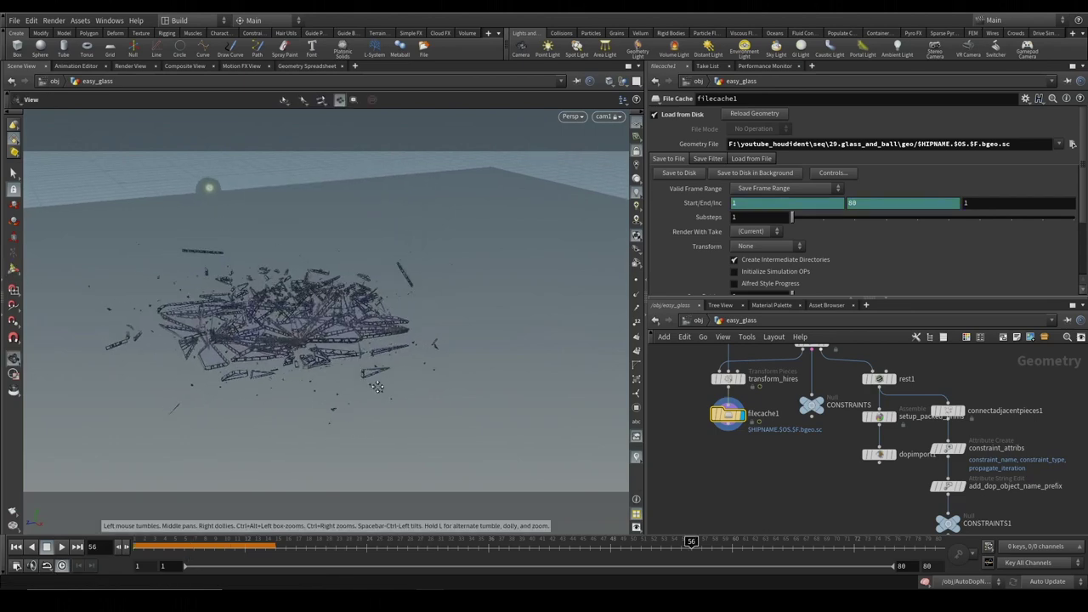
{"action": "left_click", "coordinate": [17, 547]}
{"action": "left_click_drag", "start_coordinate": [140, 541], "coordinate": [214, 541]}
{"action": "mouse_move", "coordinate": [348, 528]}
{"action": "left_mouse_down"}
{"action": "mouse_move", "coordinate": [463, 540]}
{"action": "mouse_move", "coordinate": [223, 524]}
{"action": "mouse_move", "coordinate": [153, 542]}
{"action": "left_mouse_up"}
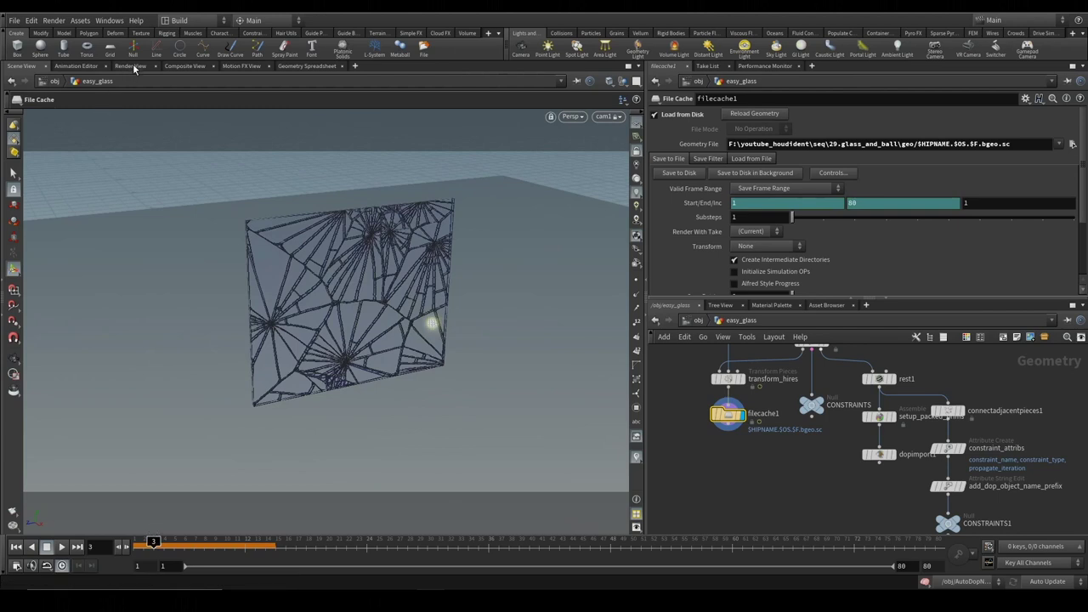
{"action": "left_click", "coordinate": [699, 324]}
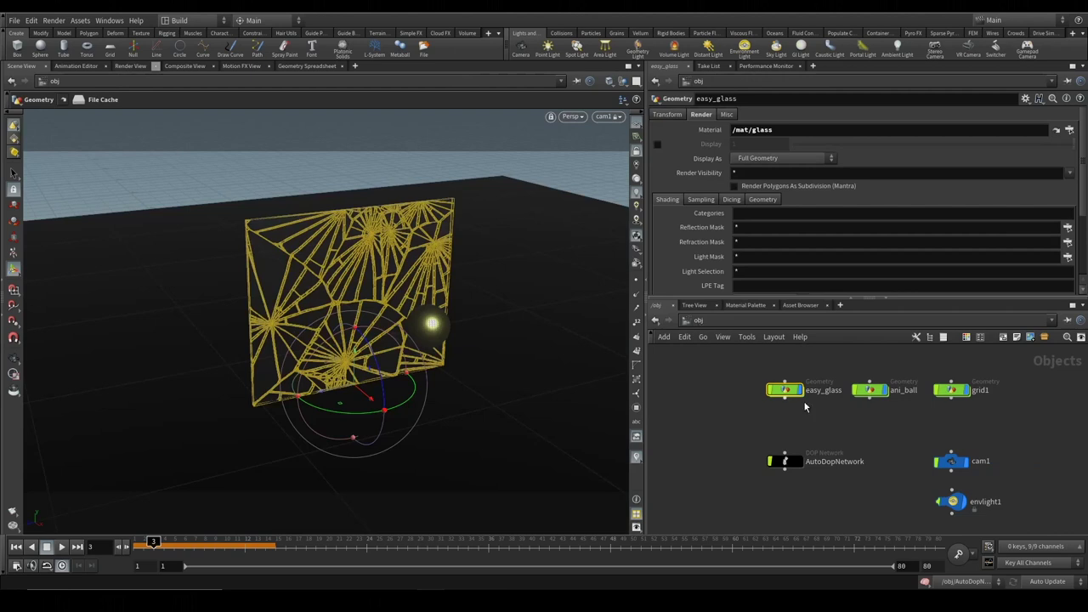
Select mantra1 in /out and set its Valid Frame Range to Render Frame Range
{"action": "left_click", "coordinate": [740, 331]}
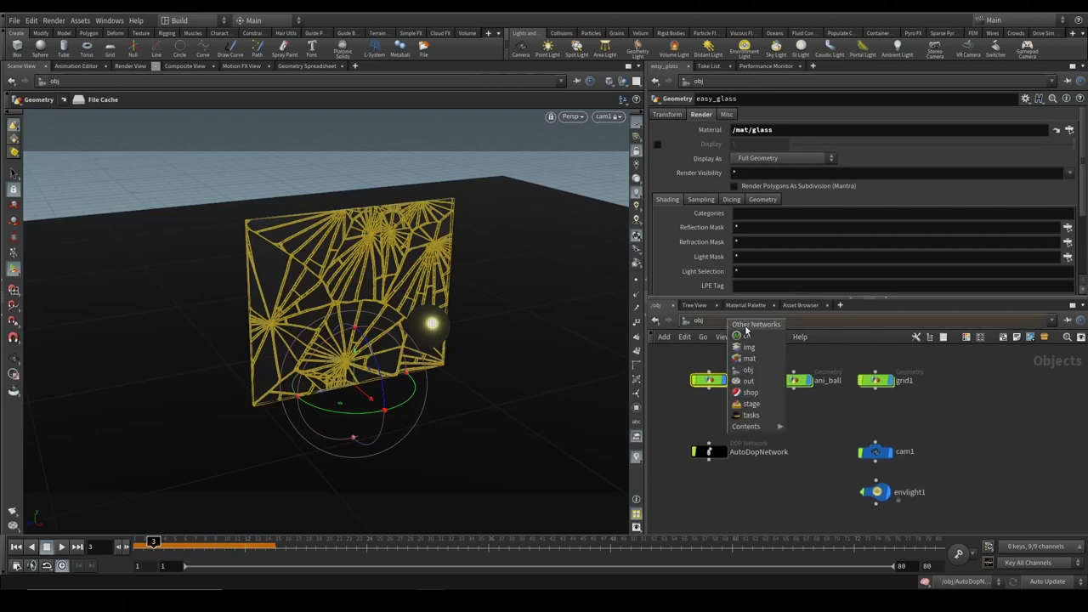
{"action": "left_click", "coordinate": [748, 380]}
{"action": "left_click", "coordinate": [787, 403]}
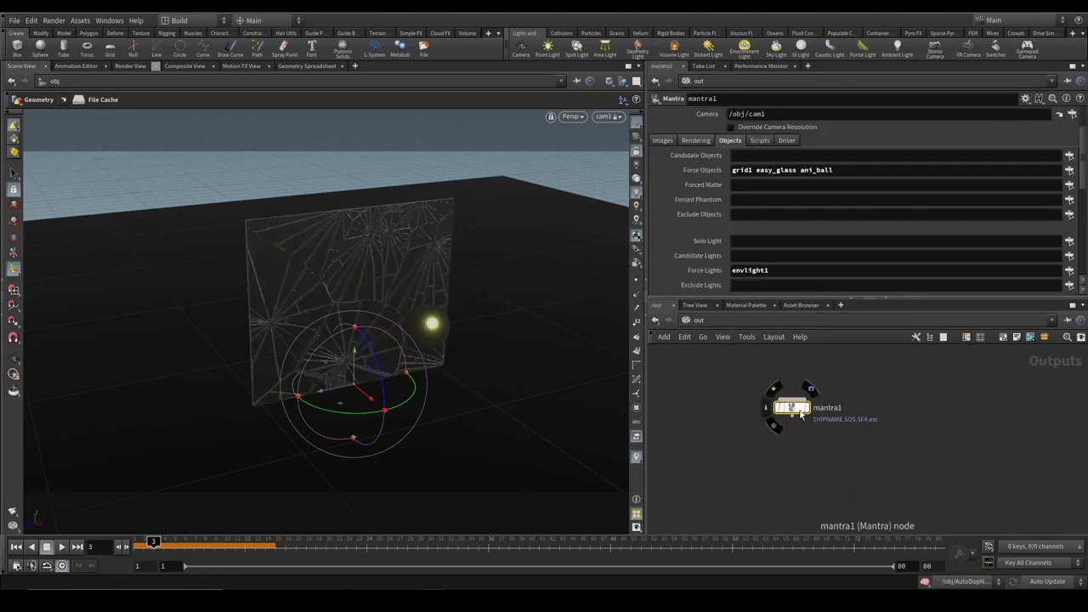
{"action": "left_click_drag", "start_coordinate": [786, 403], "coordinate": [753, 403]}
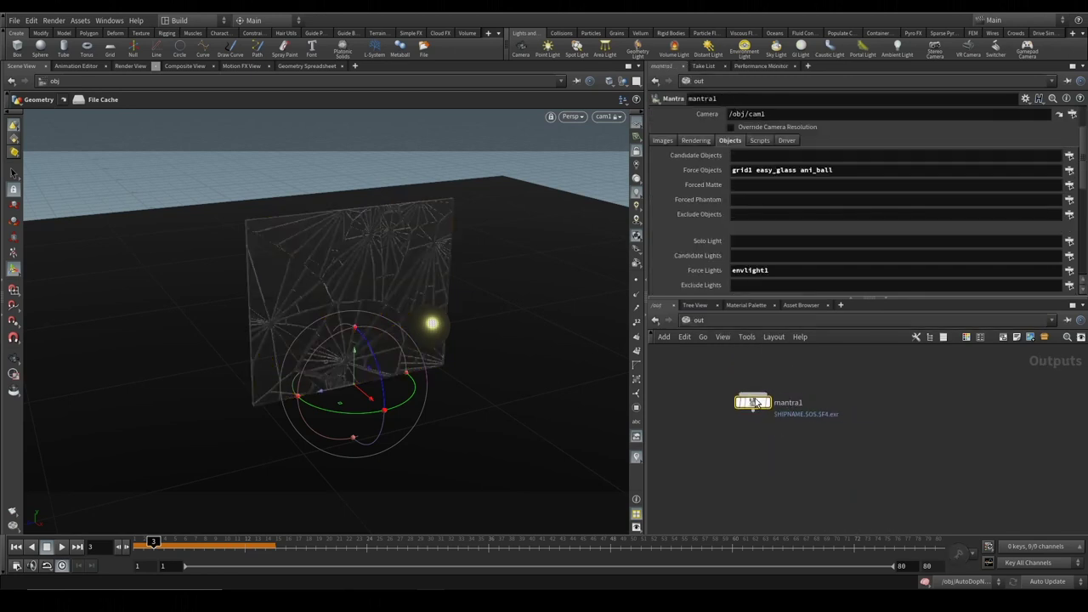
{"action": "left_click", "coordinate": [696, 140]}
{"action": "scroll", "coordinate": [706, 225], "scroll_direction": "up", "scroll_amount": 2}
{"action": "scroll", "coordinate": [699, 239], "scroll_direction": "up", "scroll_amount": 2}
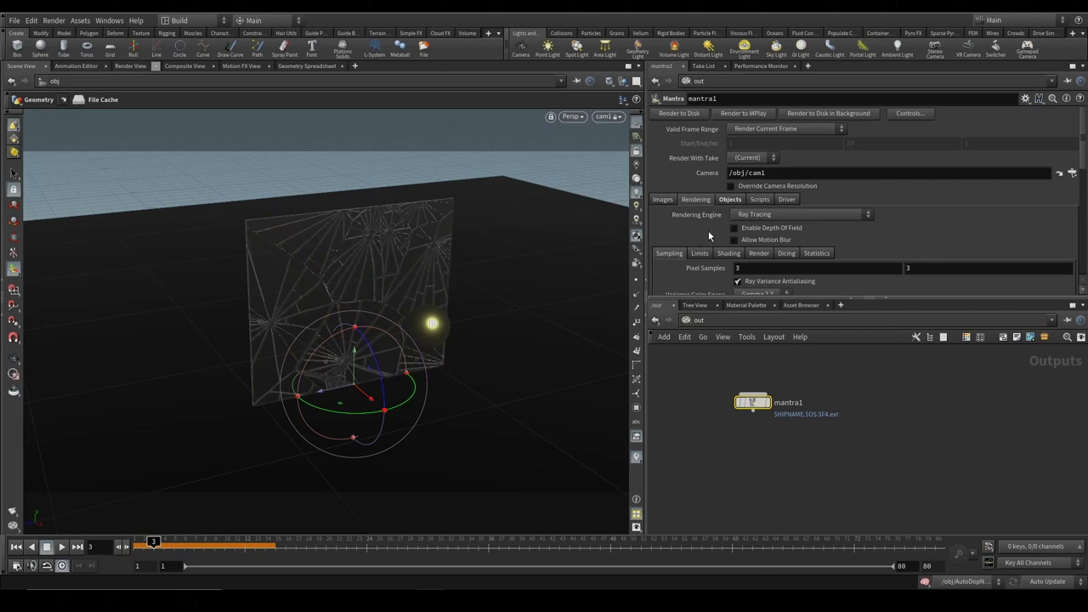
{"action": "left_click", "coordinate": [758, 129]}
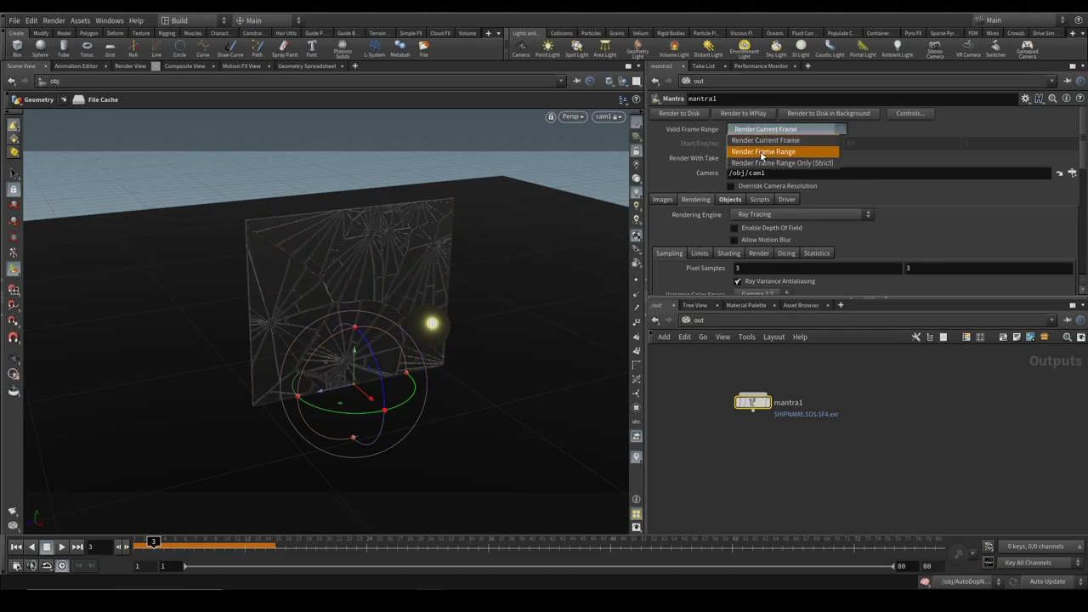
{"action": "left_click", "coordinate": [763, 152]}
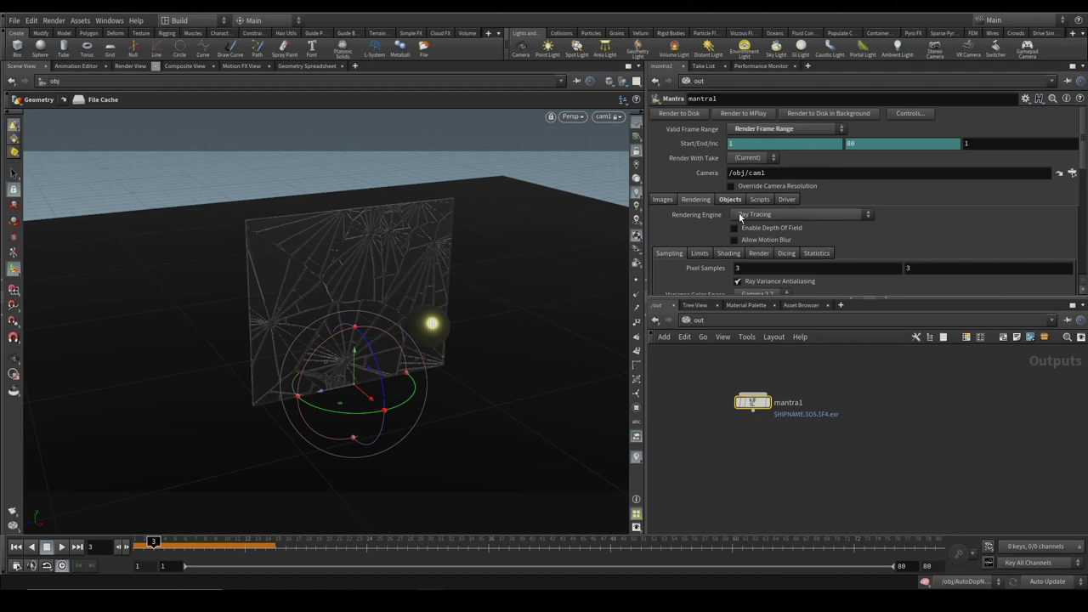
Replace $HIP/render in Output Picture with the absolute 29.glass_and_ball render folder path
{"action": "scroll", "coordinate": [733, 212], "scroll_direction": "down", "scroll_amount": 2}
{"action": "scroll", "coordinate": [723, 211], "scroll_direction": "up", "scroll_amount": 2}
{"action": "left_click", "coordinate": [666, 186]}
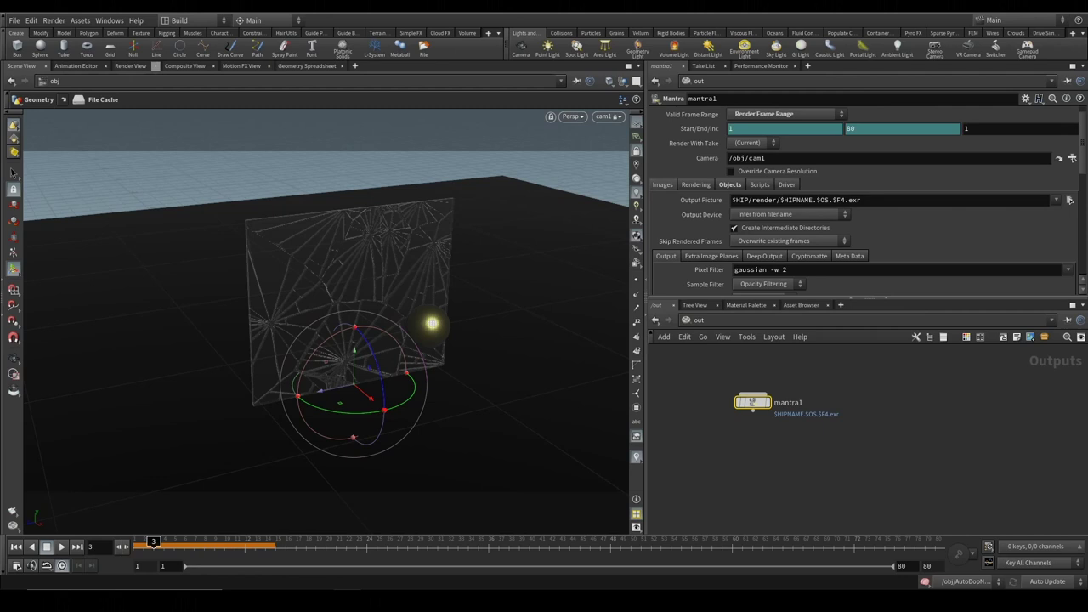
{"action": "left_click", "coordinate": [768, 200]}
{"action": "left_click_drag", "start_coordinate": [731, 200], "coordinate": [778, 200]}
{"action": "type", "text": "F:\\youtube_houdident\\seq\\29.glass_and_ball\\render"}
{"action": "key", "text": "Return"}
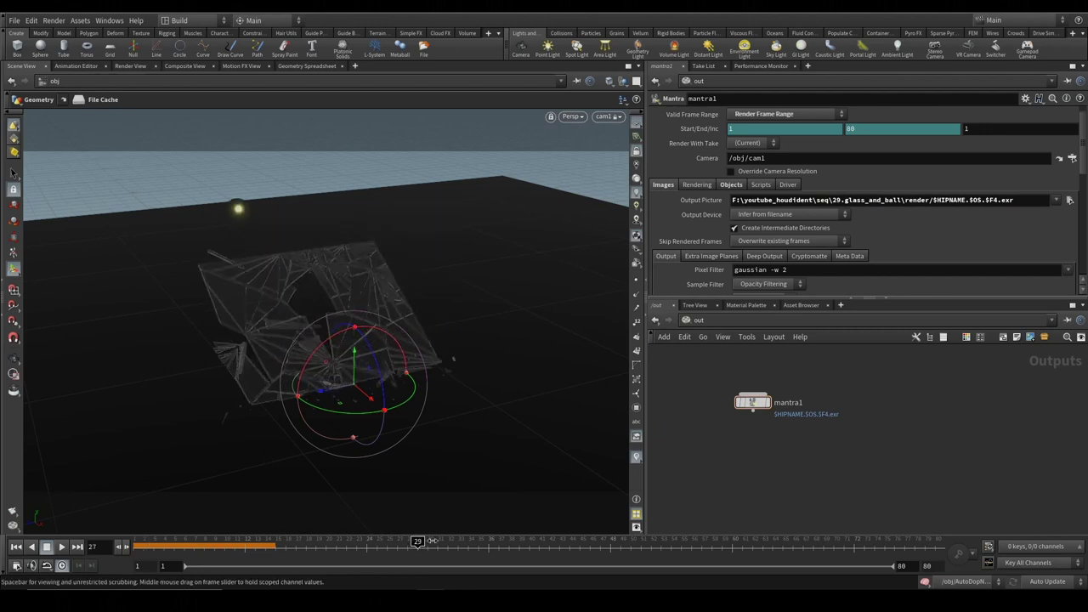
Test-render frame 40, enable Allow Motion Blur on mantra1, and return to the /obj network
{"action": "left_click", "coordinate": [128, 66]}
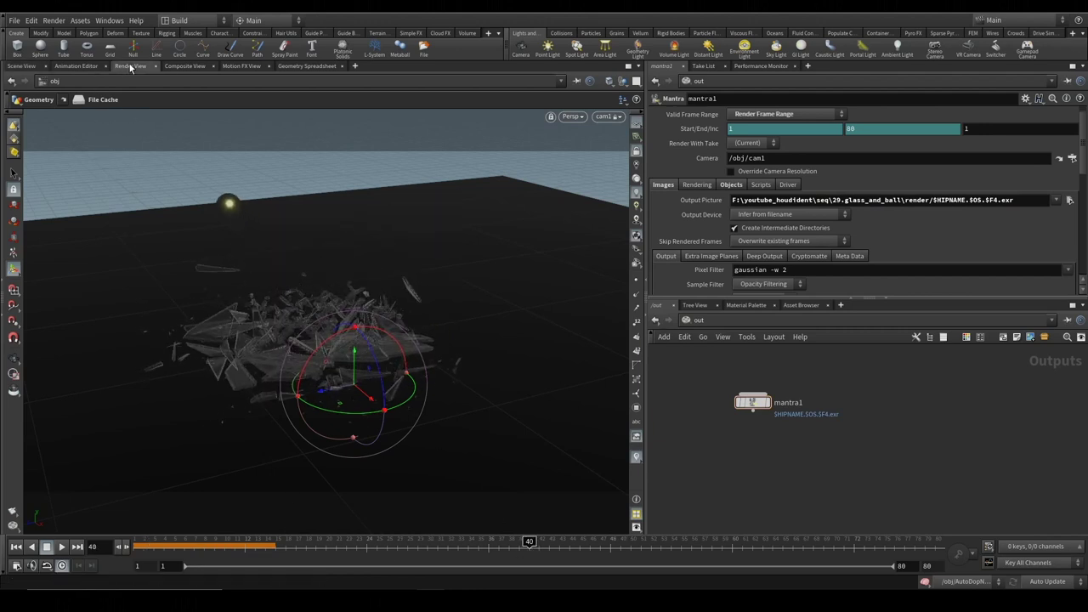
{"action": "left_click", "coordinate": [31, 82]}
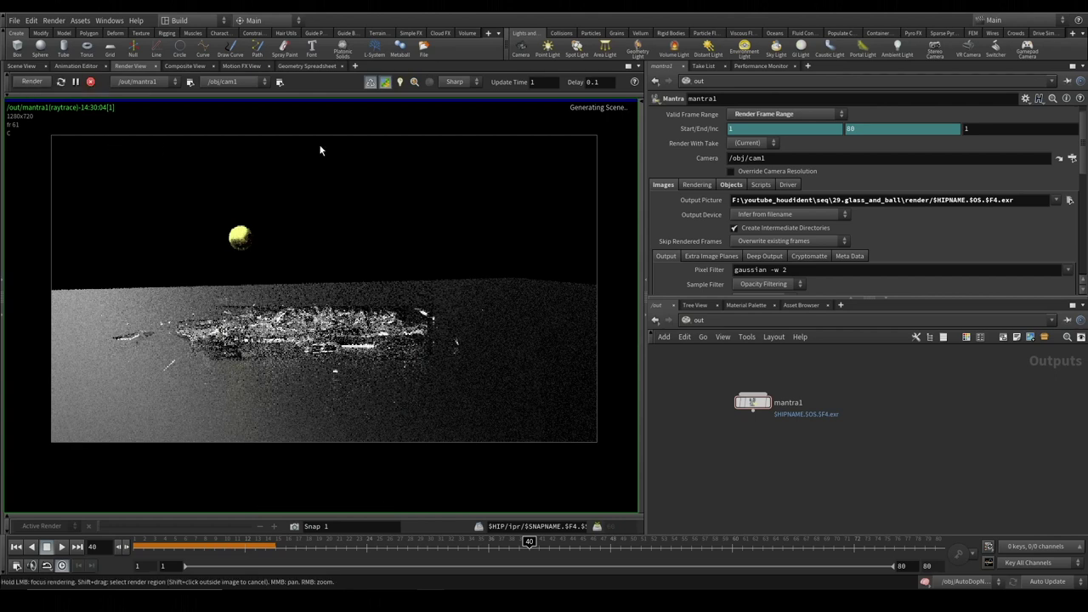
{"action": "left_click_drag", "start_coordinate": [767, 159], "coordinate": [732, 159]}
{"action": "left_click", "coordinate": [733, 159]}
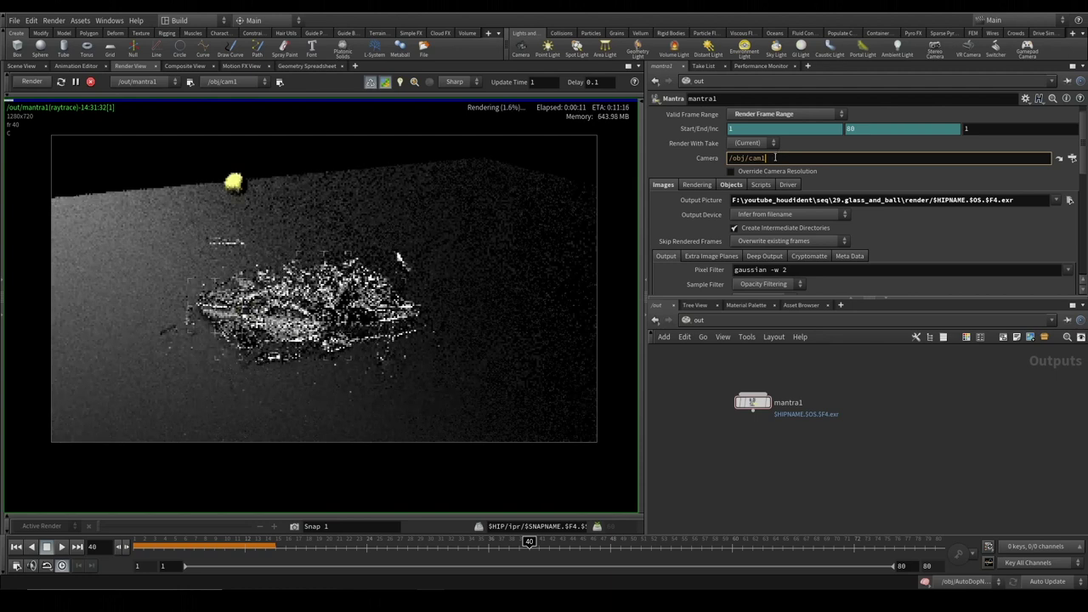
{"action": "left_click", "coordinate": [90, 81]}
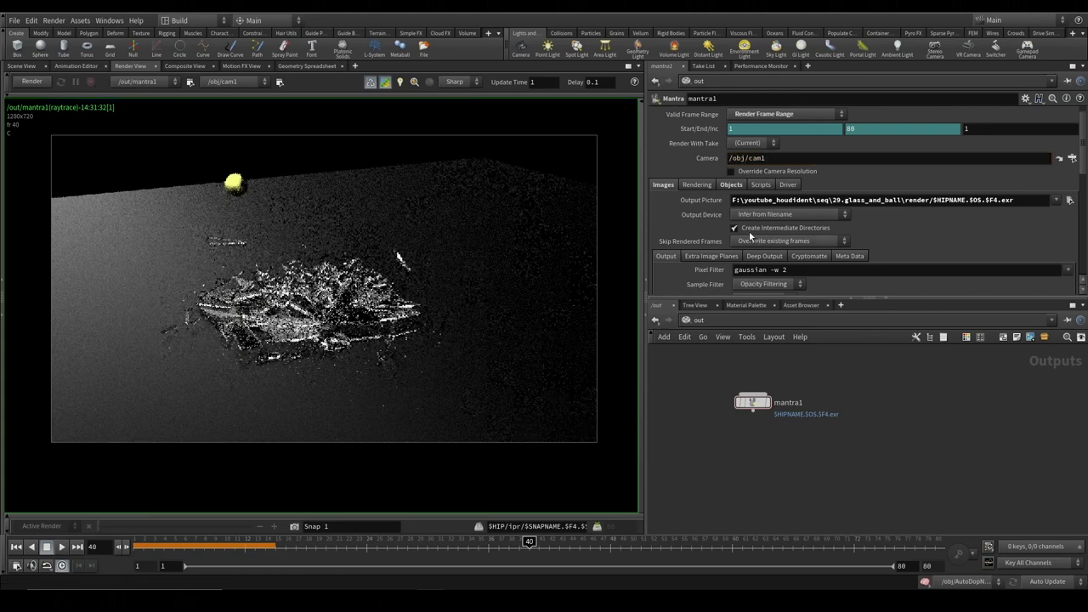
{"action": "left_click", "coordinate": [699, 184]}
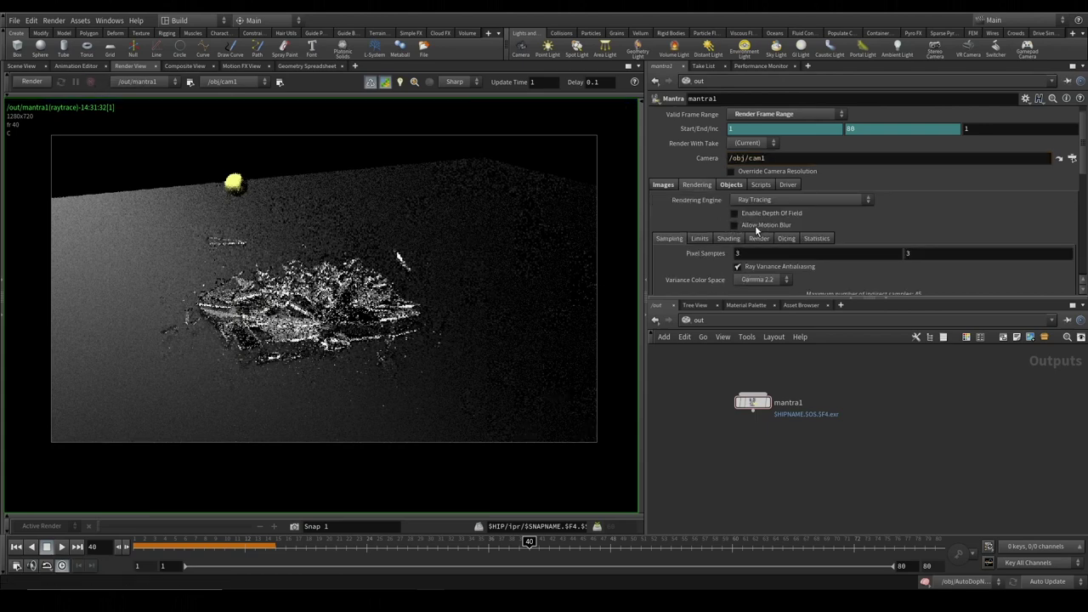
{"action": "left_click", "coordinate": [728, 322]}
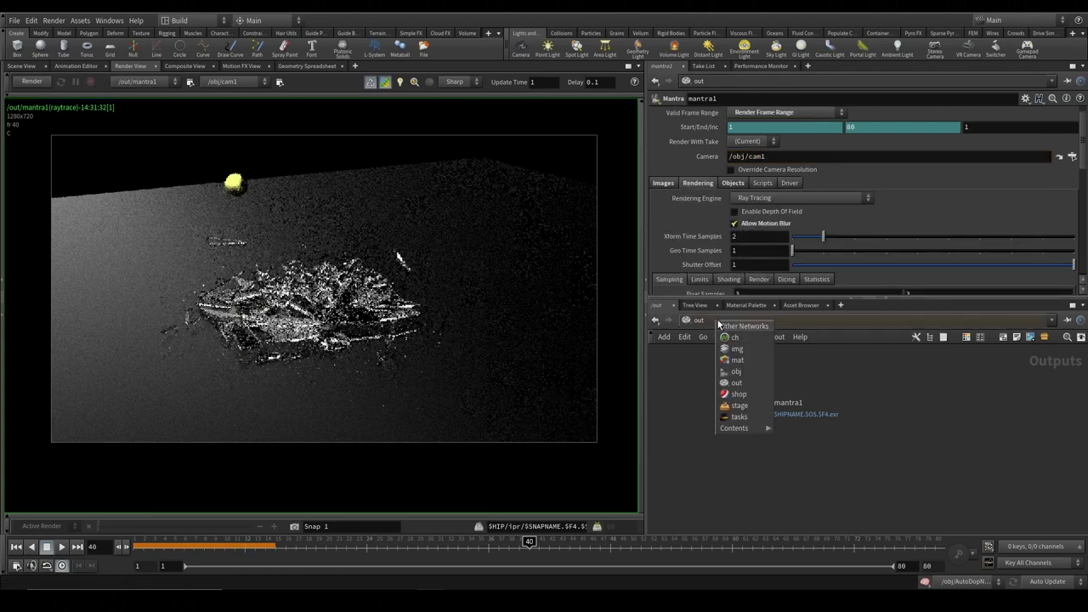
{"action": "left_click", "coordinate": [736, 365]}
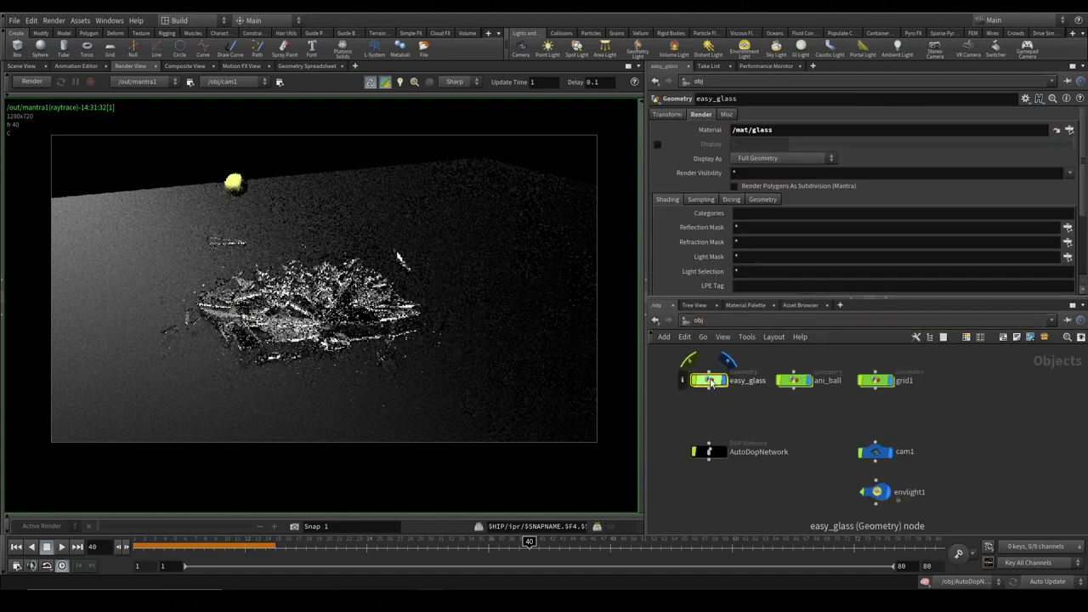
Set Geometry Velocity Blur to Velocity Blur under Render > Sampling on easy_glass and ani_ball
{"action": "left_click", "coordinate": [699, 202]}
{"action": "left_click", "coordinate": [768, 213]}
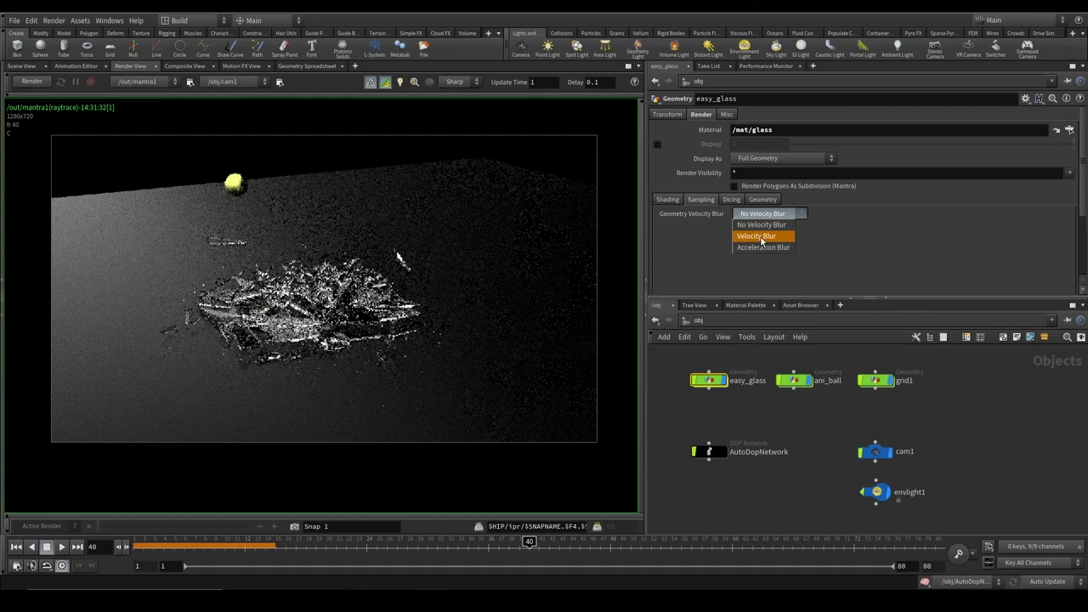
{"action": "left_click", "coordinate": [761, 237]}
{"action": "left_click", "coordinate": [794, 380]}
{"action": "left_click", "coordinate": [704, 200]}
{"action": "left_click", "coordinate": [756, 215]}
{"action": "left_click", "coordinate": [767, 237]}
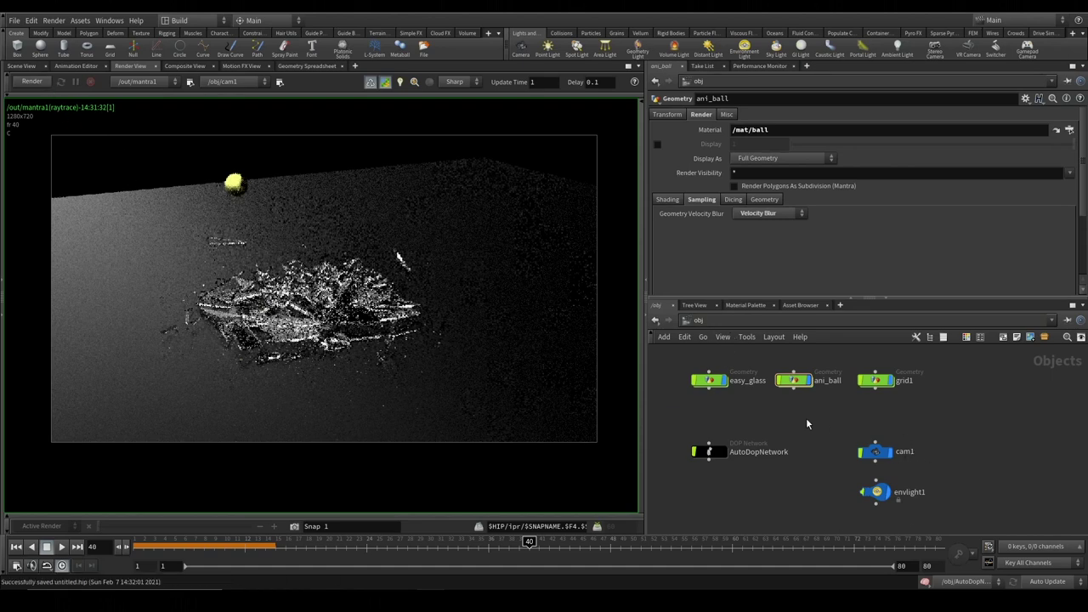
Return to the Scene View and show the /out network containing mantra1
{"action": "left_click", "coordinate": [25, 67]}
{"action": "left_click", "coordinate": [769, 325]}
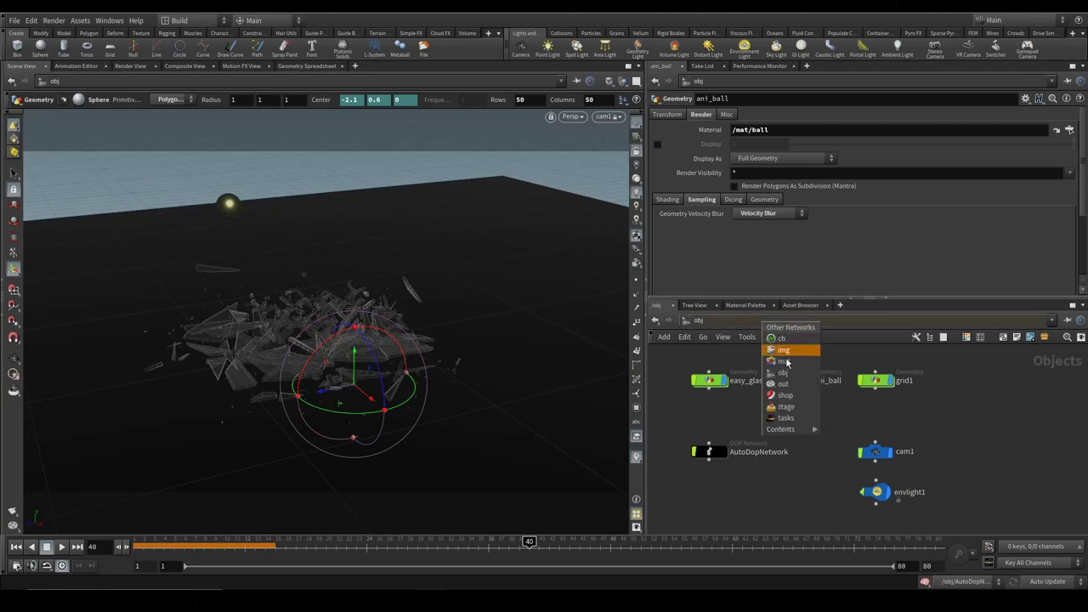
{"action": "left_click", "coordinate": [792, 386]}
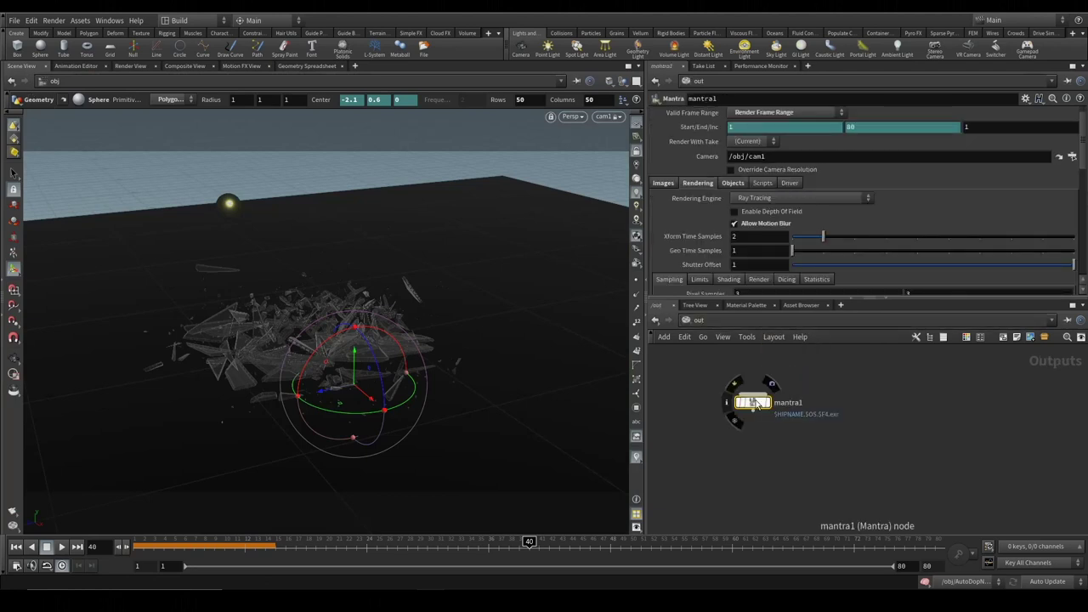
{"action": "scroll", "coordinate": [711, 215], "scroll_direction": "up", "scroll_amount": 1}
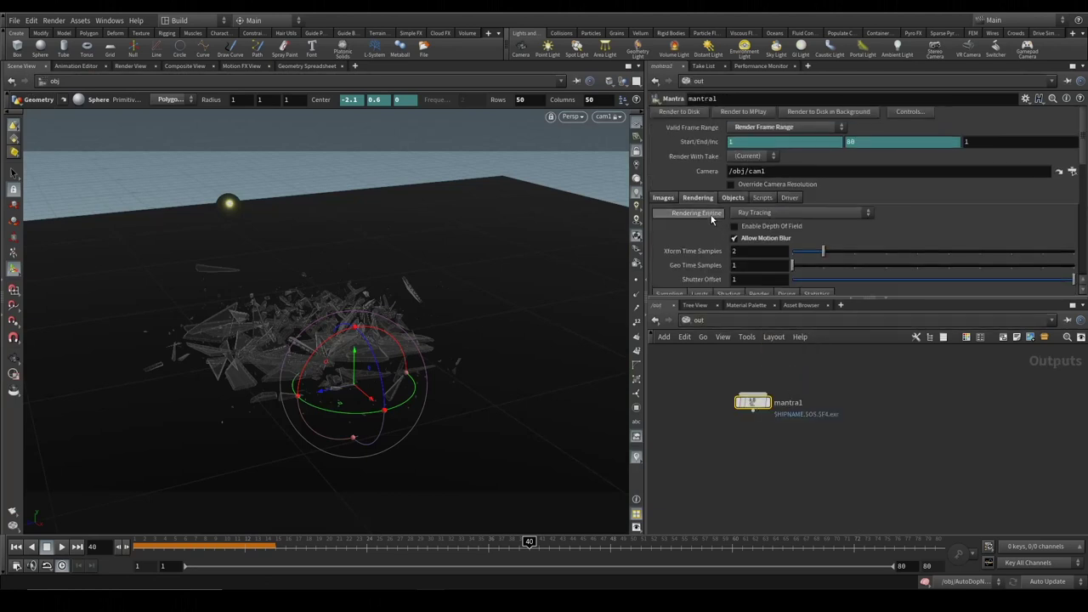
Render all 80 frames from mantra1 to disk, with the render folder open beside the scene
{"action": "left_click", "coordinate": [695, 113]}
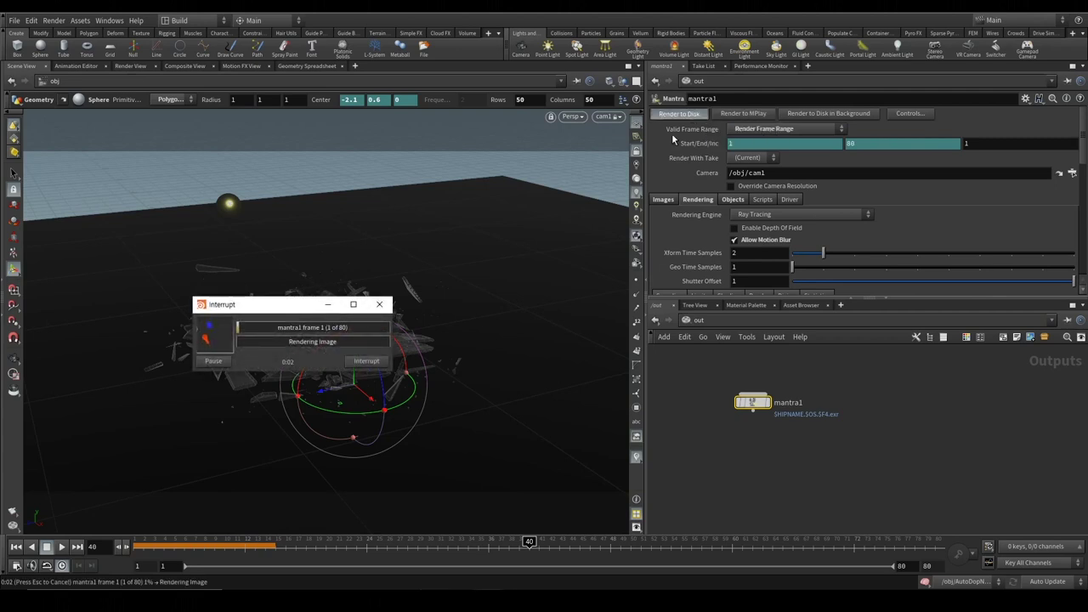
{"action": "left_click_drag", "start_coordinate": [313, 299], "coordinate": [522, 164]}
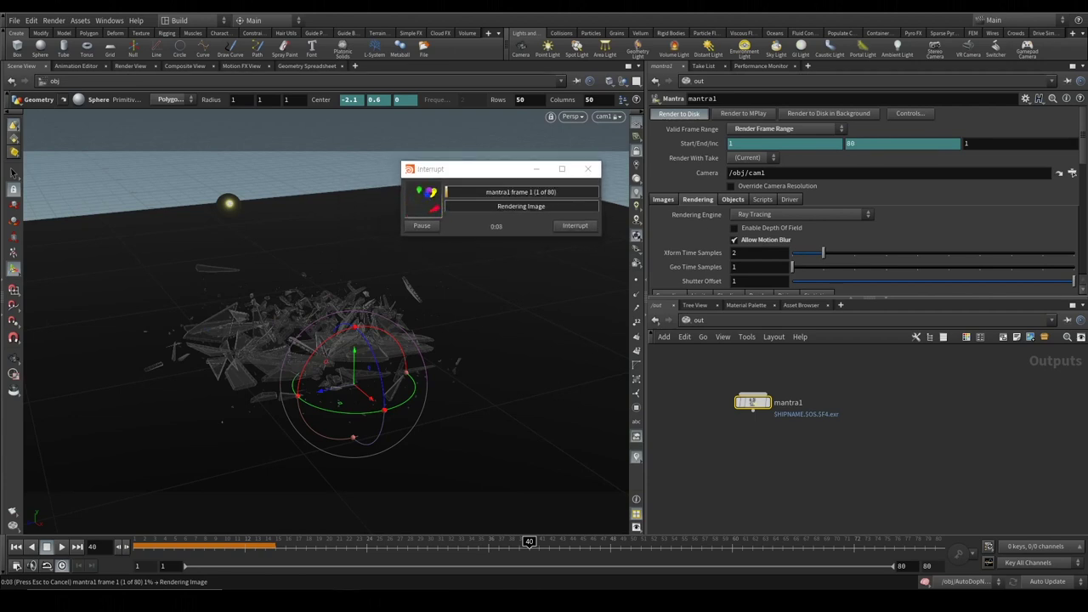
{"action": "mouse_move", "coordinate": [1084, 255]}
{"action": "left_mouse_down"}
{"action": "mouse_move", "coordinate": [903, 280]}
{"action": "mouse_move", "coordinate": [419, 193]}
{"action": "left_mouse_up"}
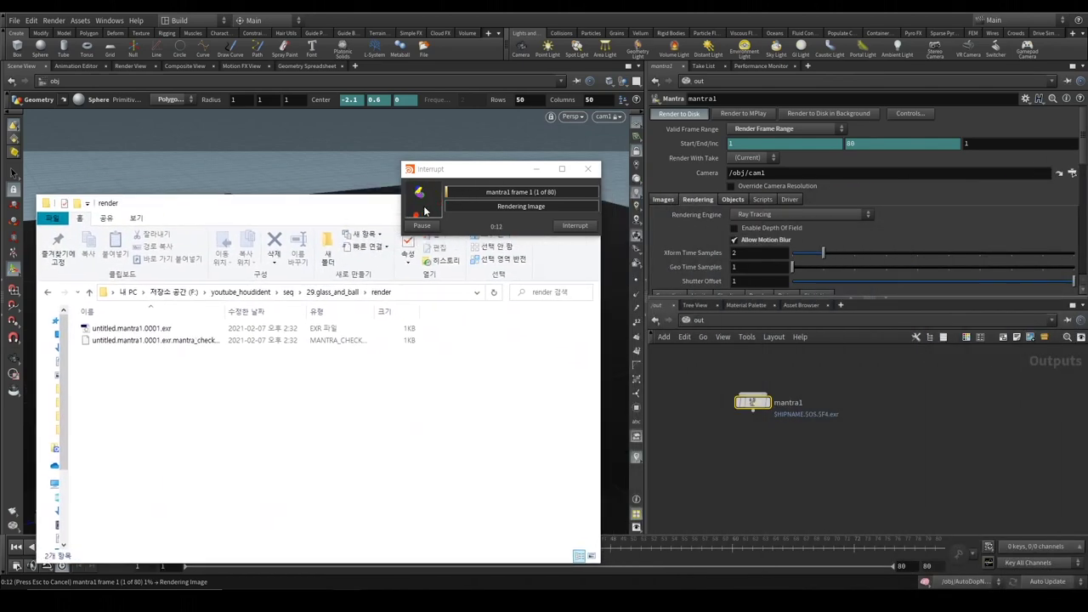
{"action": "mouse_move", "coordinate": [504, 163]}
{"action": "left_mouse_down"}
{"action": "mouse_move", "coordinate": [656, 115]}
{"action": "mouse_move", "coordinate": [720, 134]}
{"action": "mouse_move", "coordinate": [706, 189]}
{"action": "left_mouse_up"}
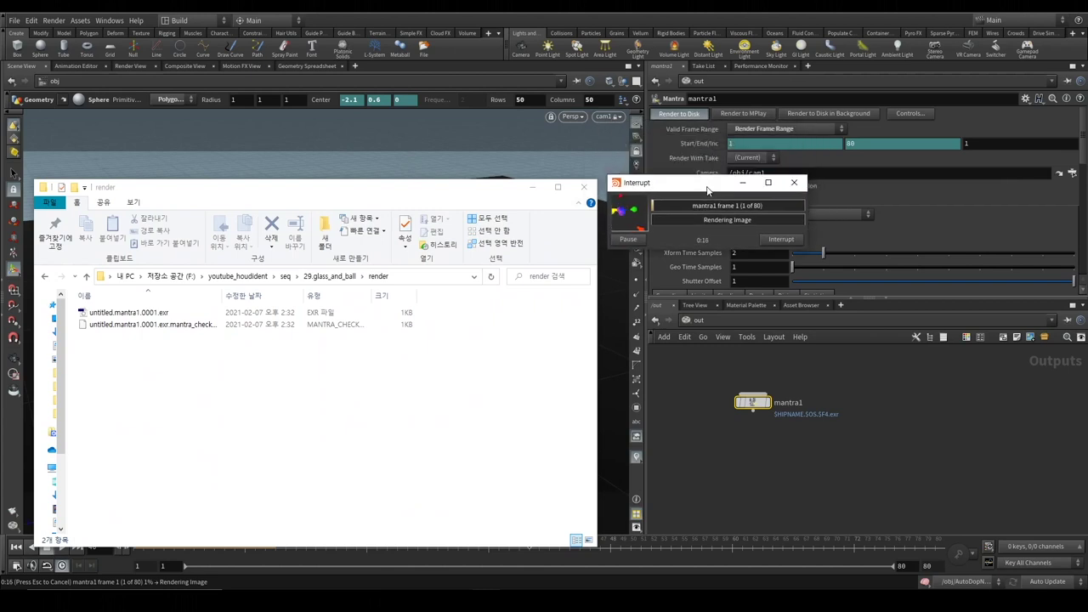